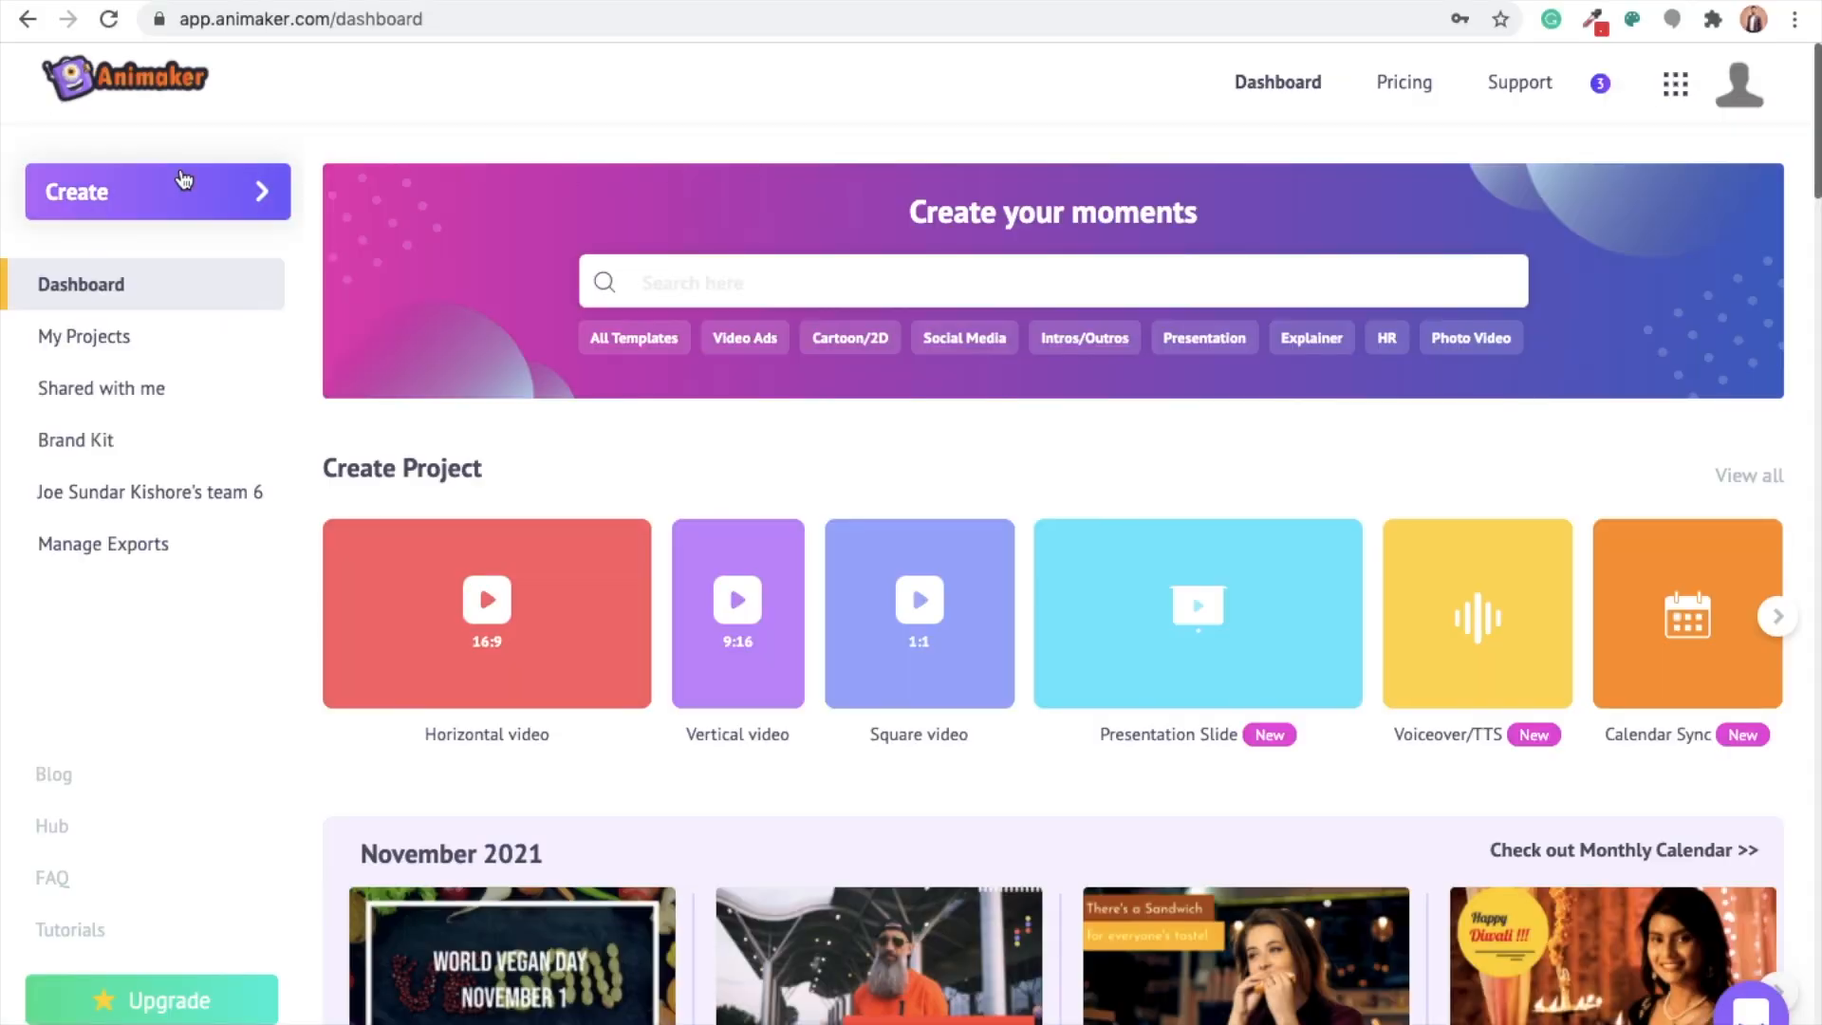
# Step: Create a new video project from a blank page
pyautogui.click(262, 197)
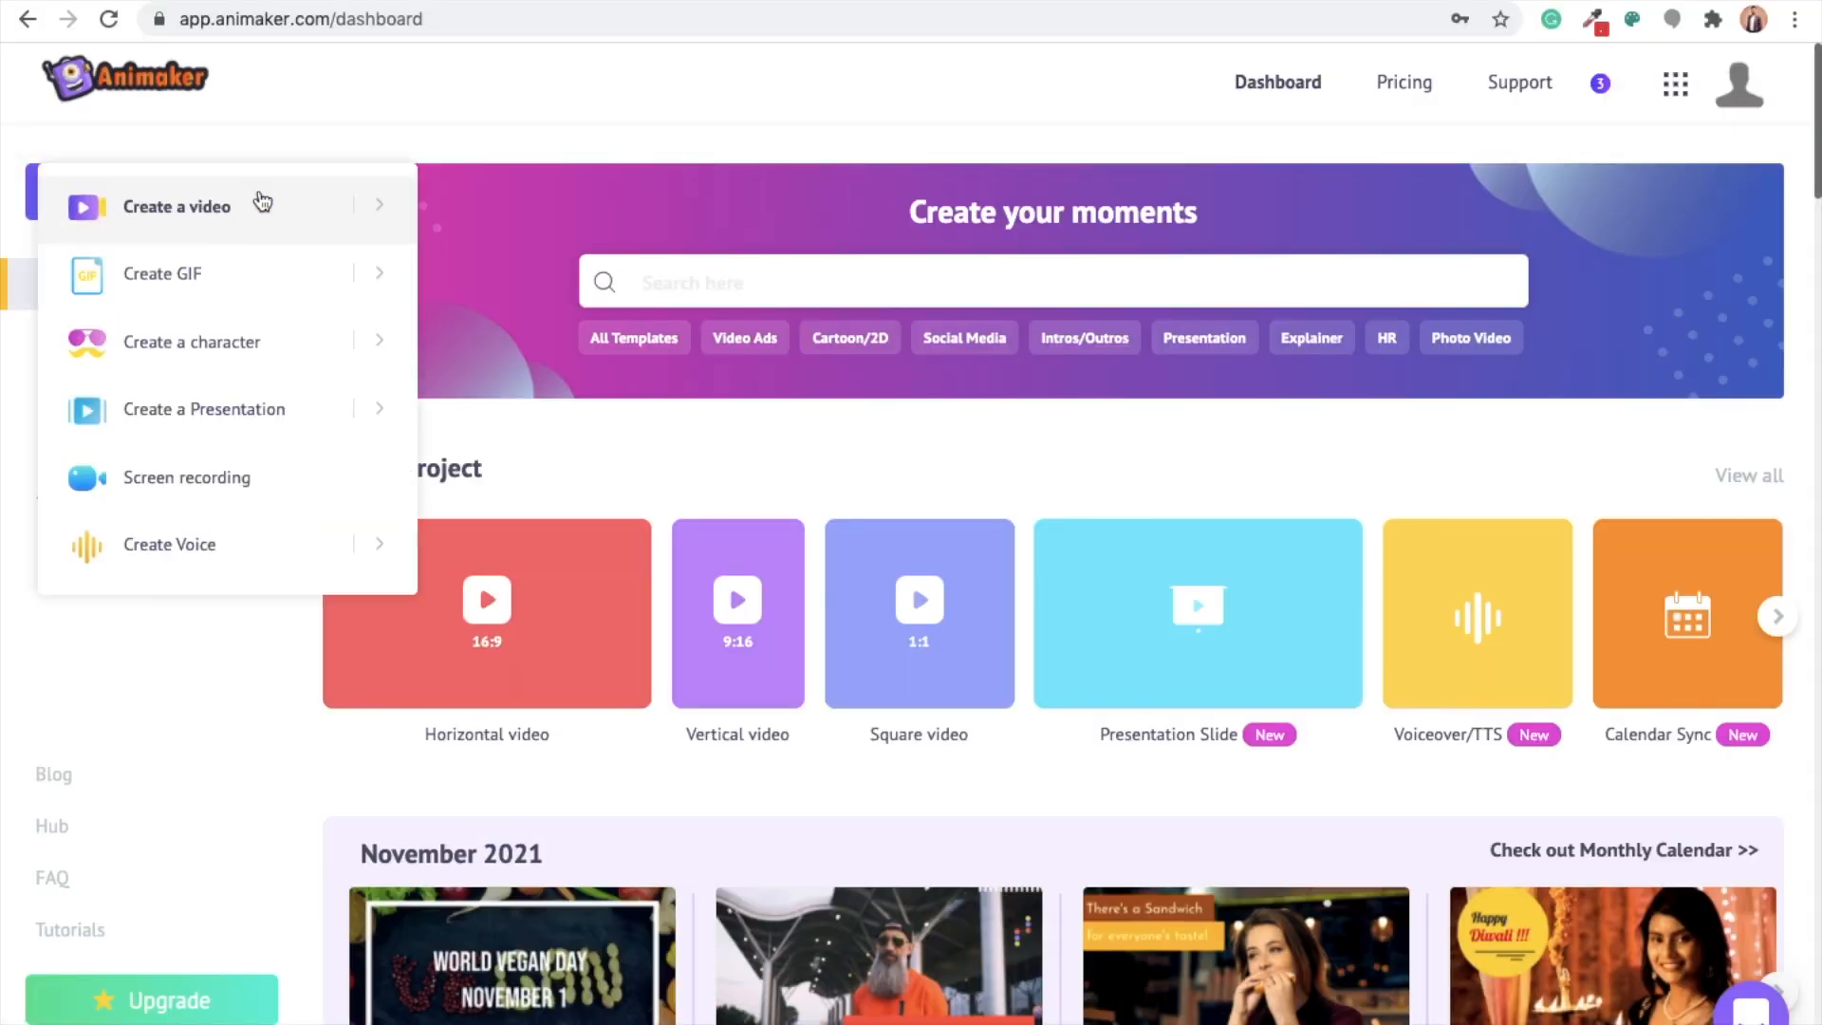
pyautogui.click(378, 205)
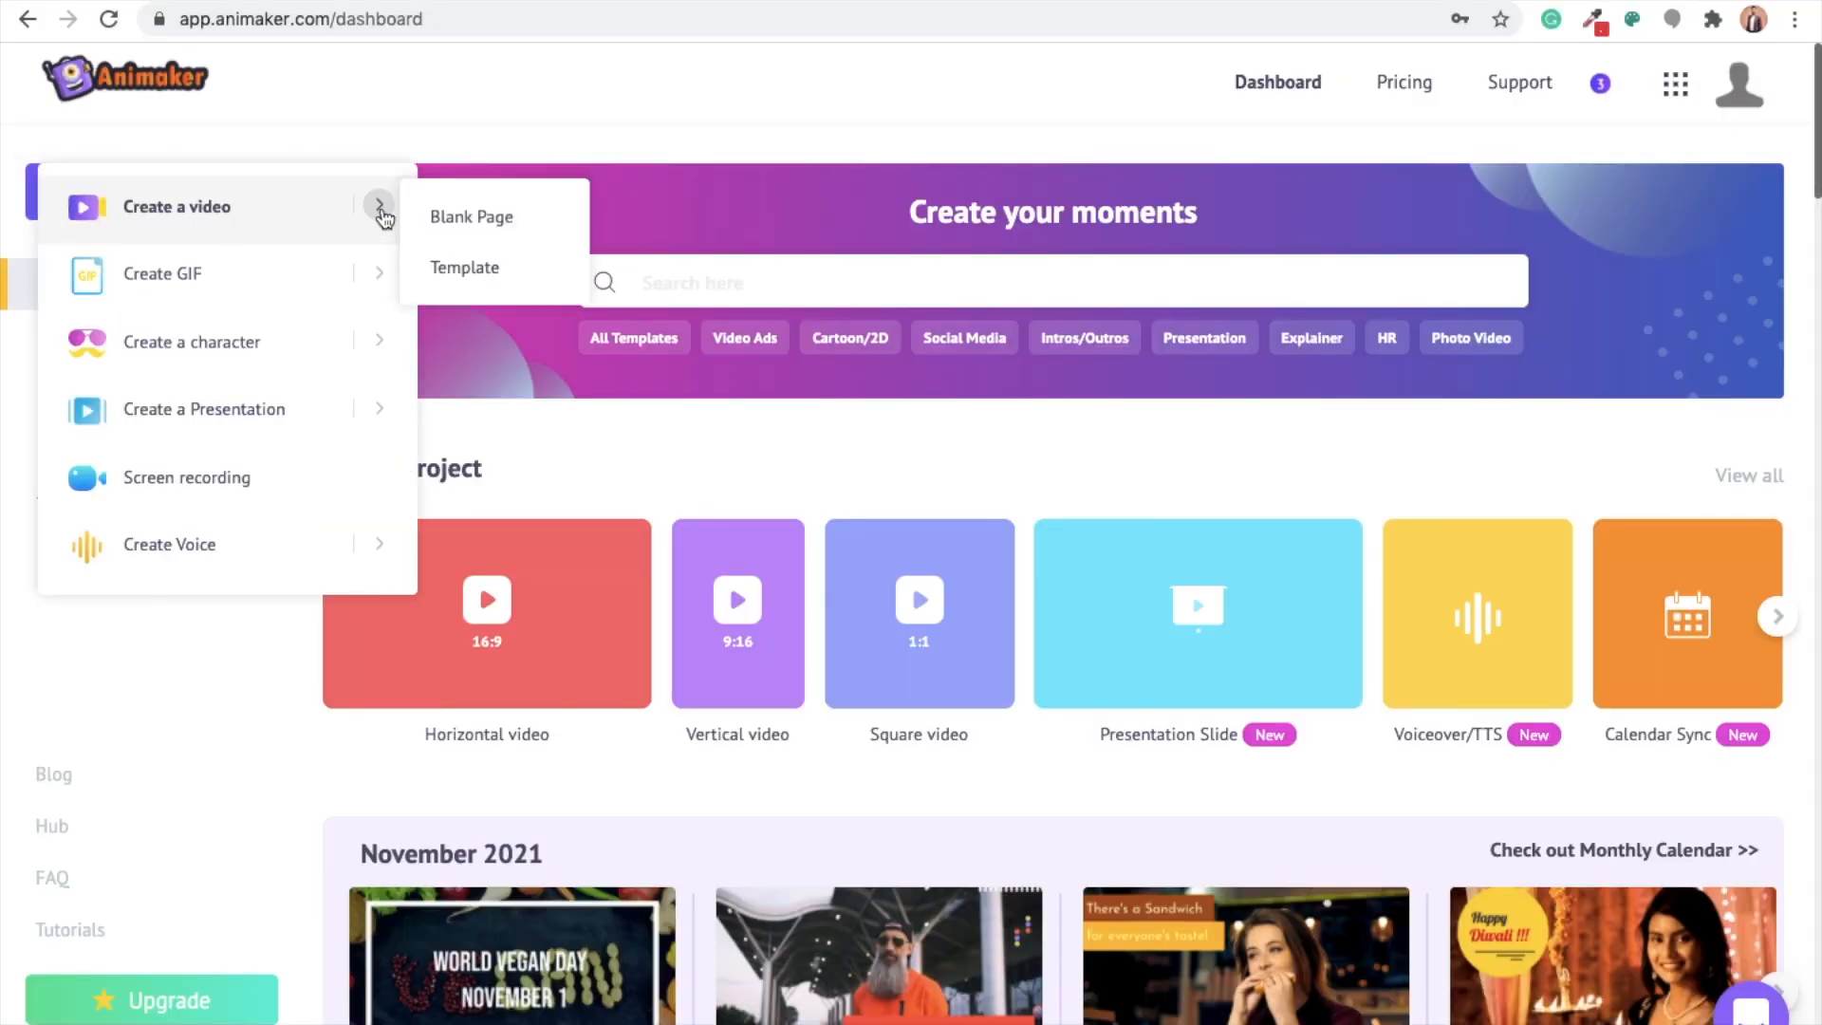
pyautogui.click(558, 232)
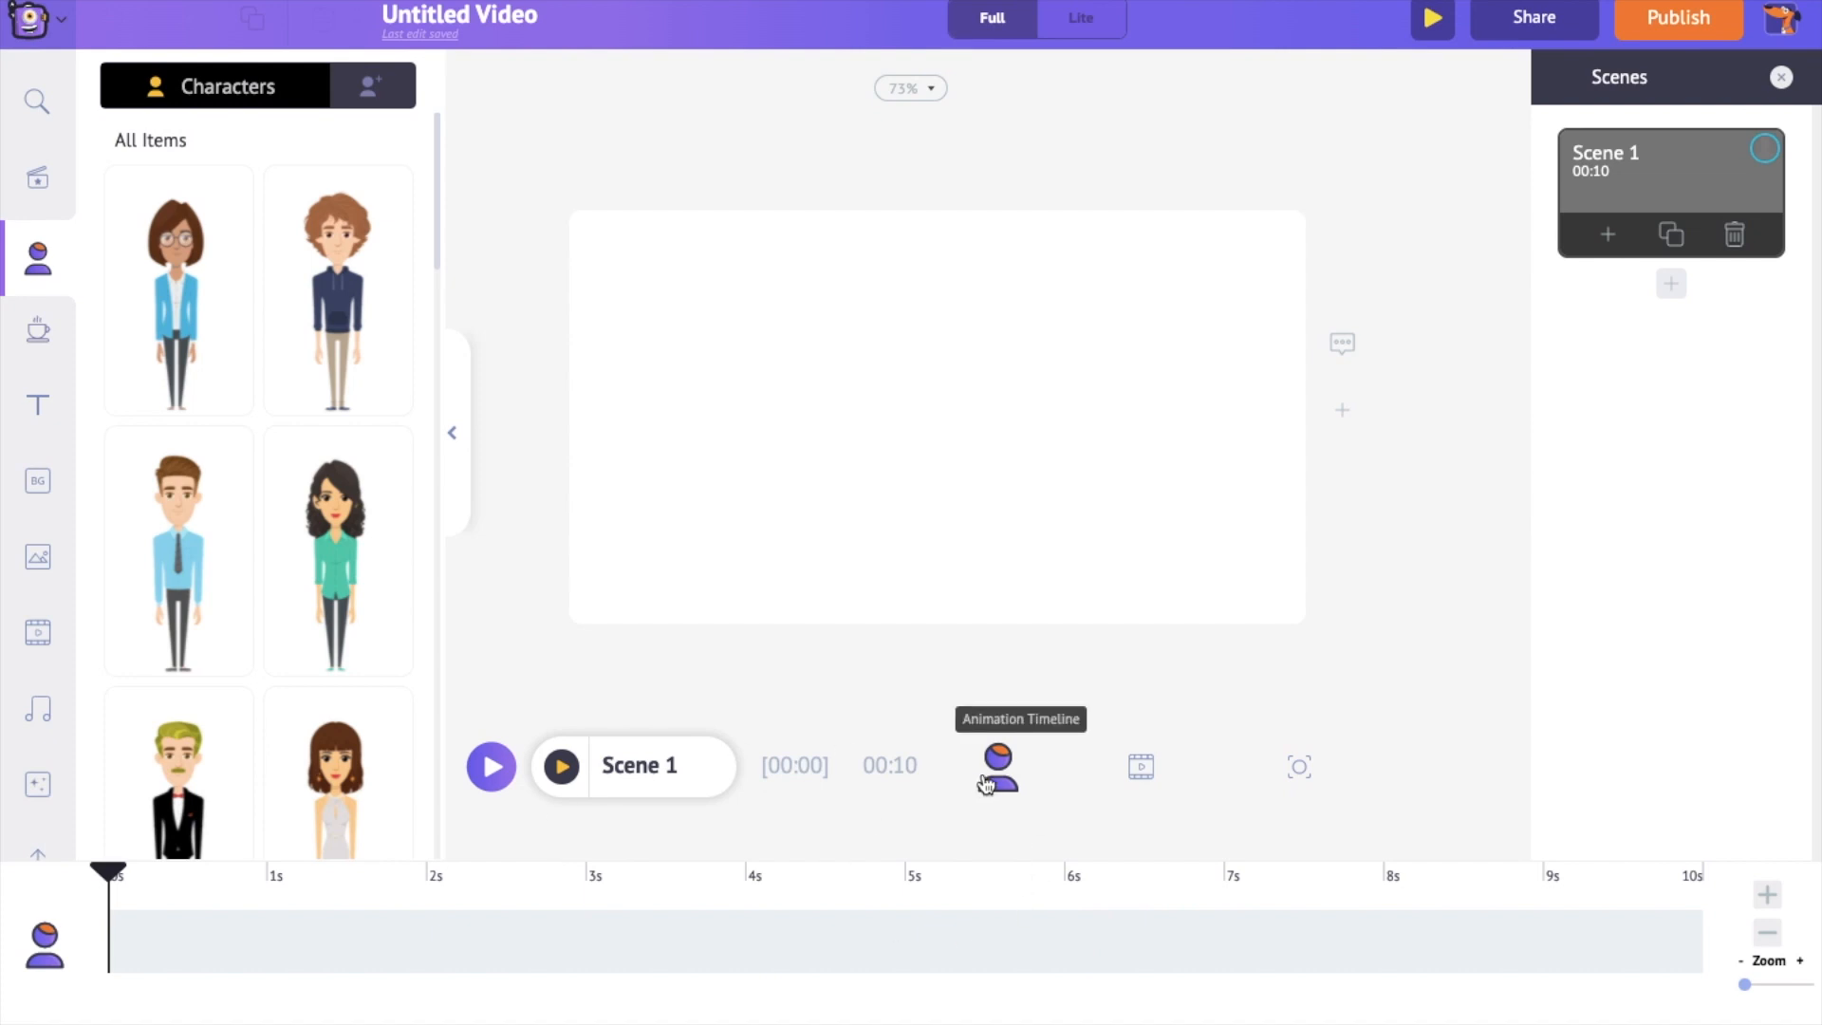
# Step: Look through the scene, camera and animation timelines and the image, video, effects and music libraries
pyautogui.click(1145, 764)
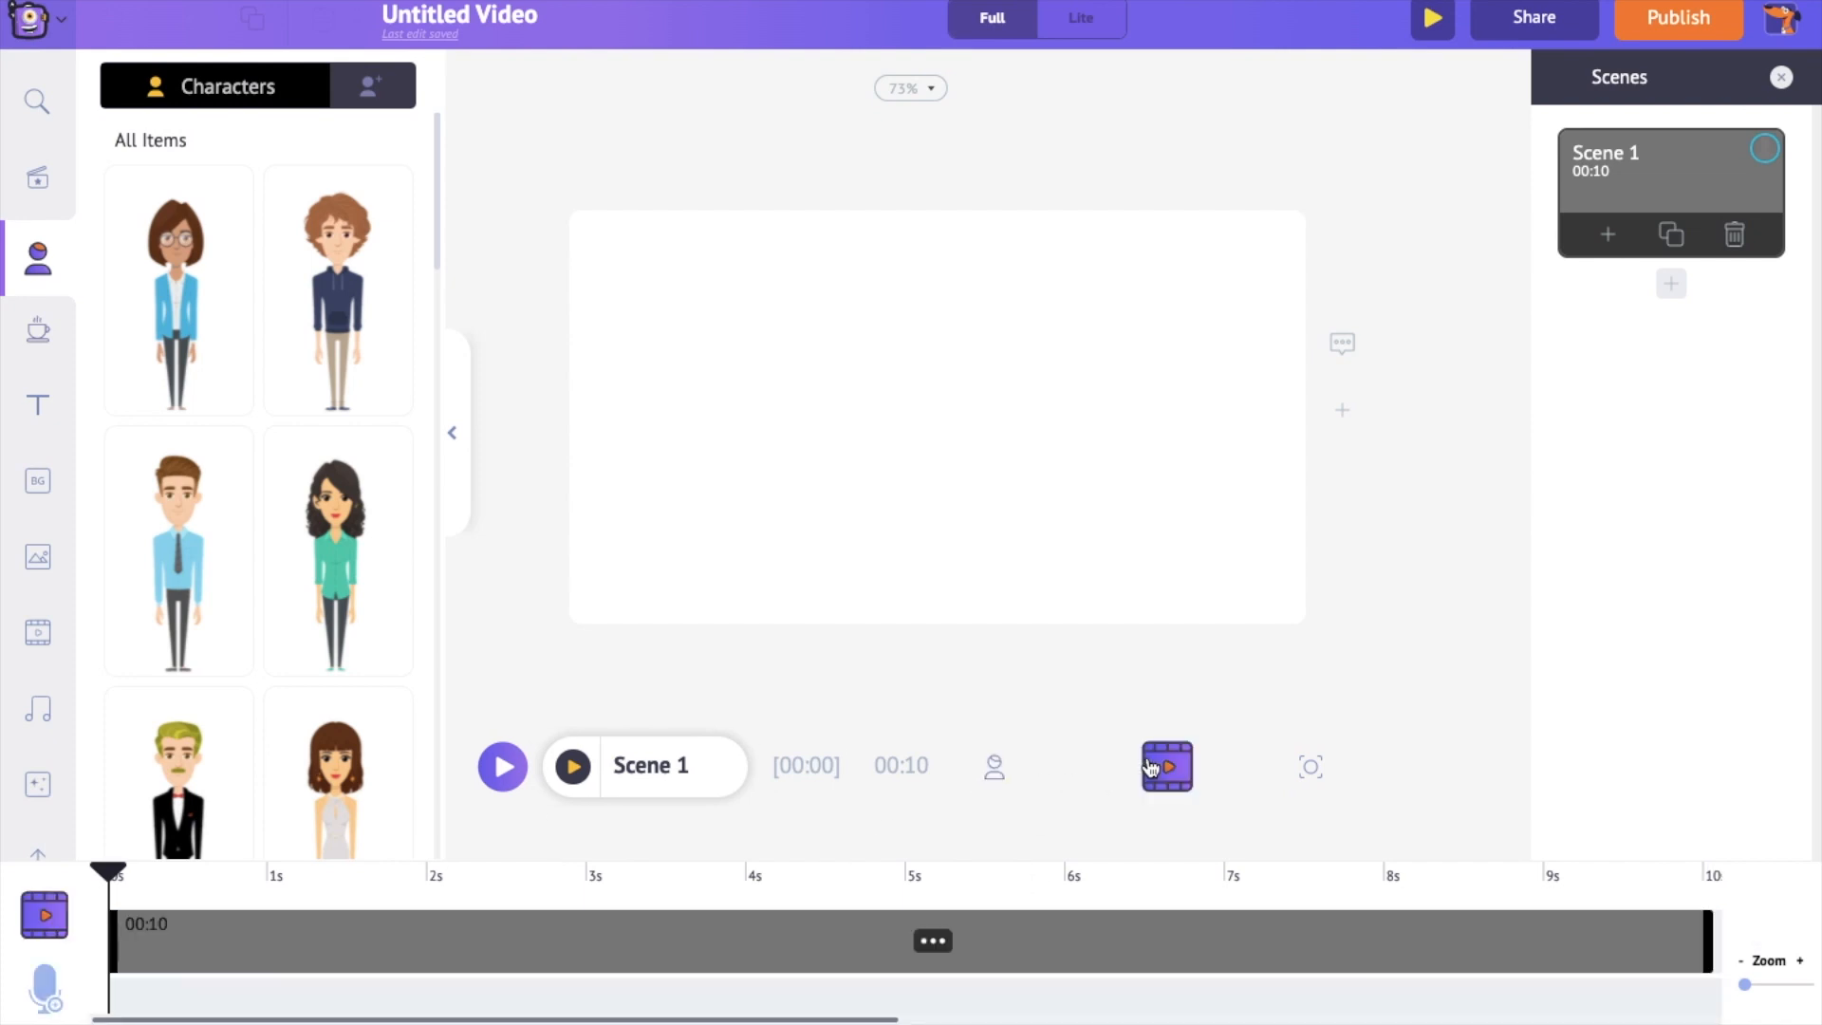
pyautogui.click(1309, 767)
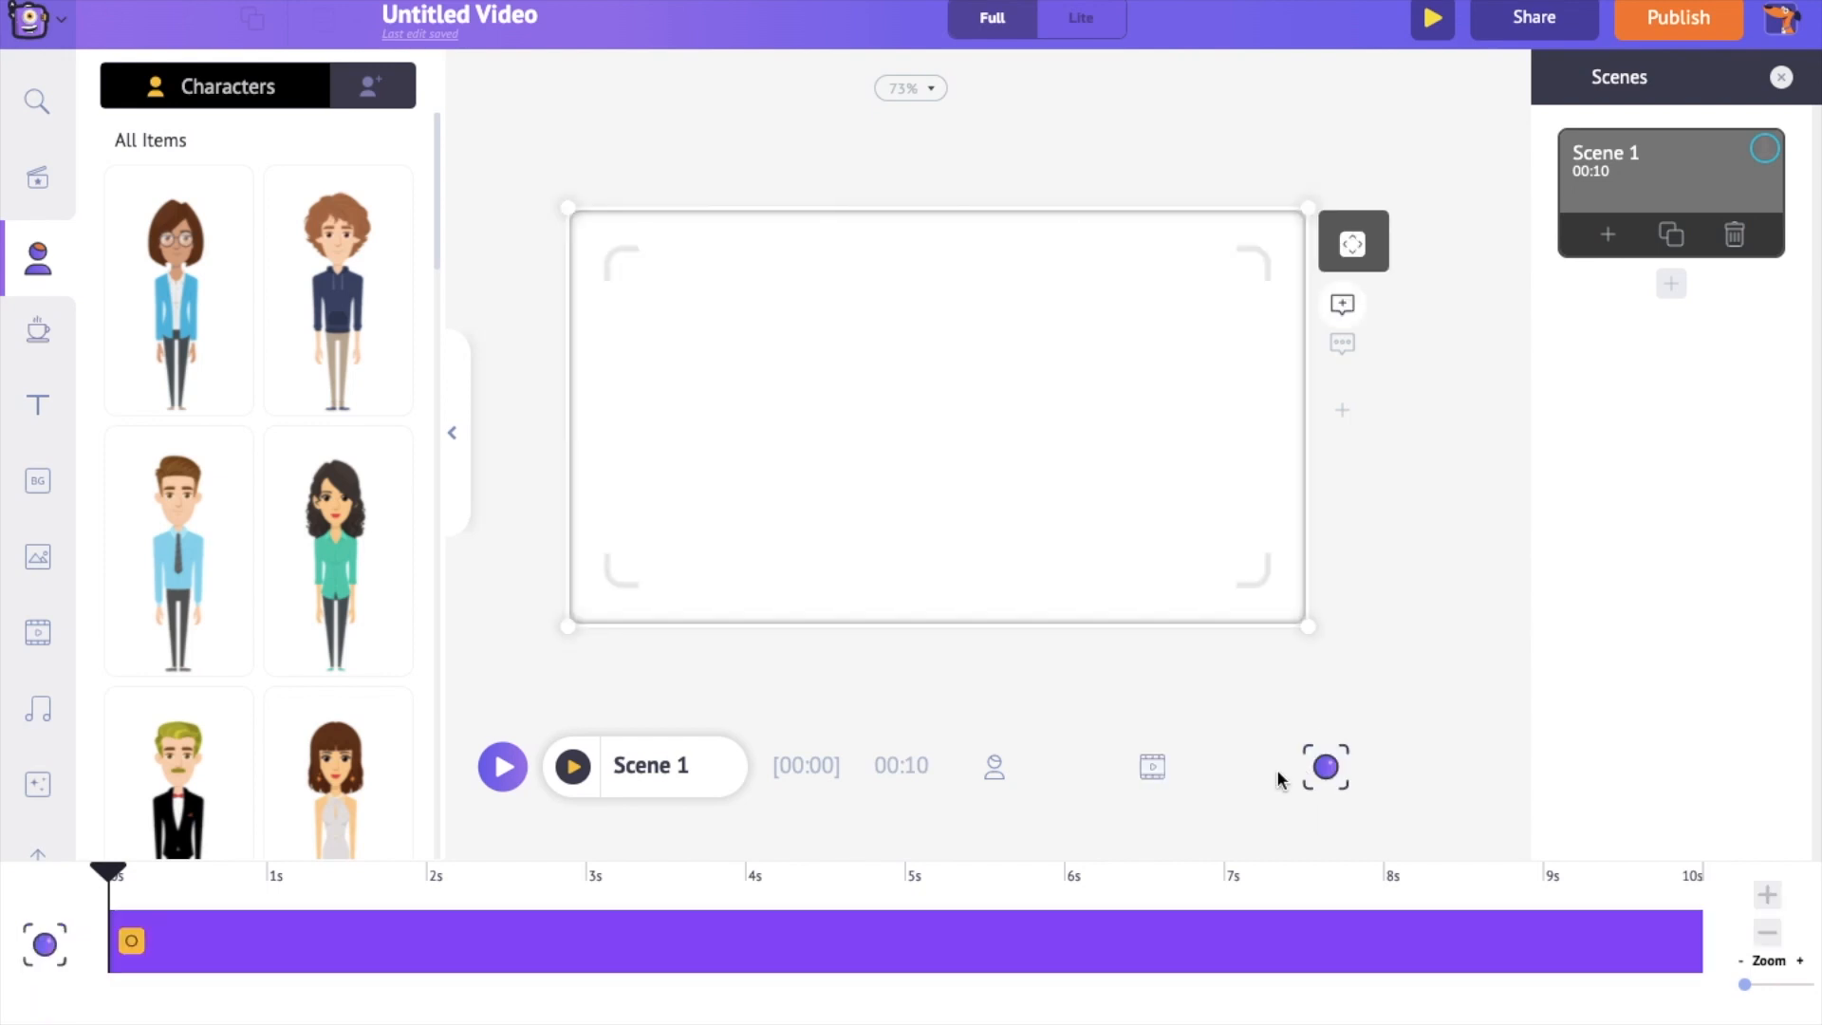
pyautogui.click(1006, 776)
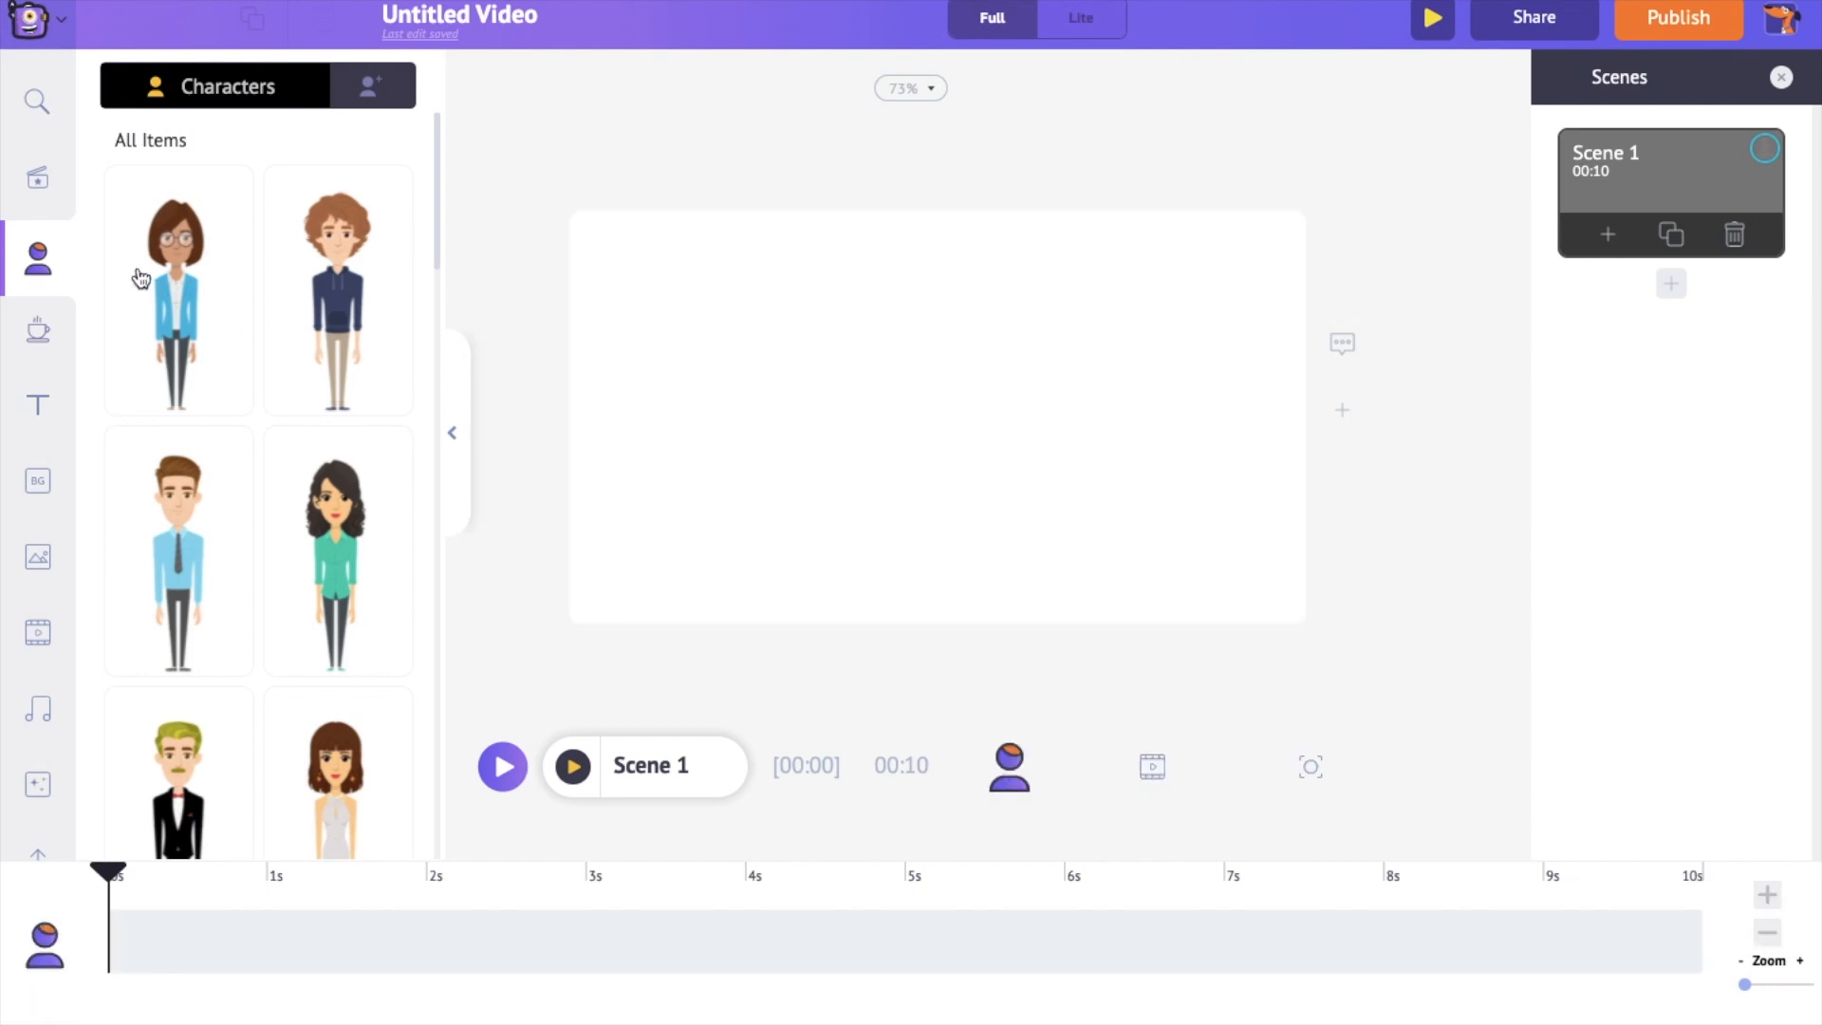
pyautogui.click(38, 333)
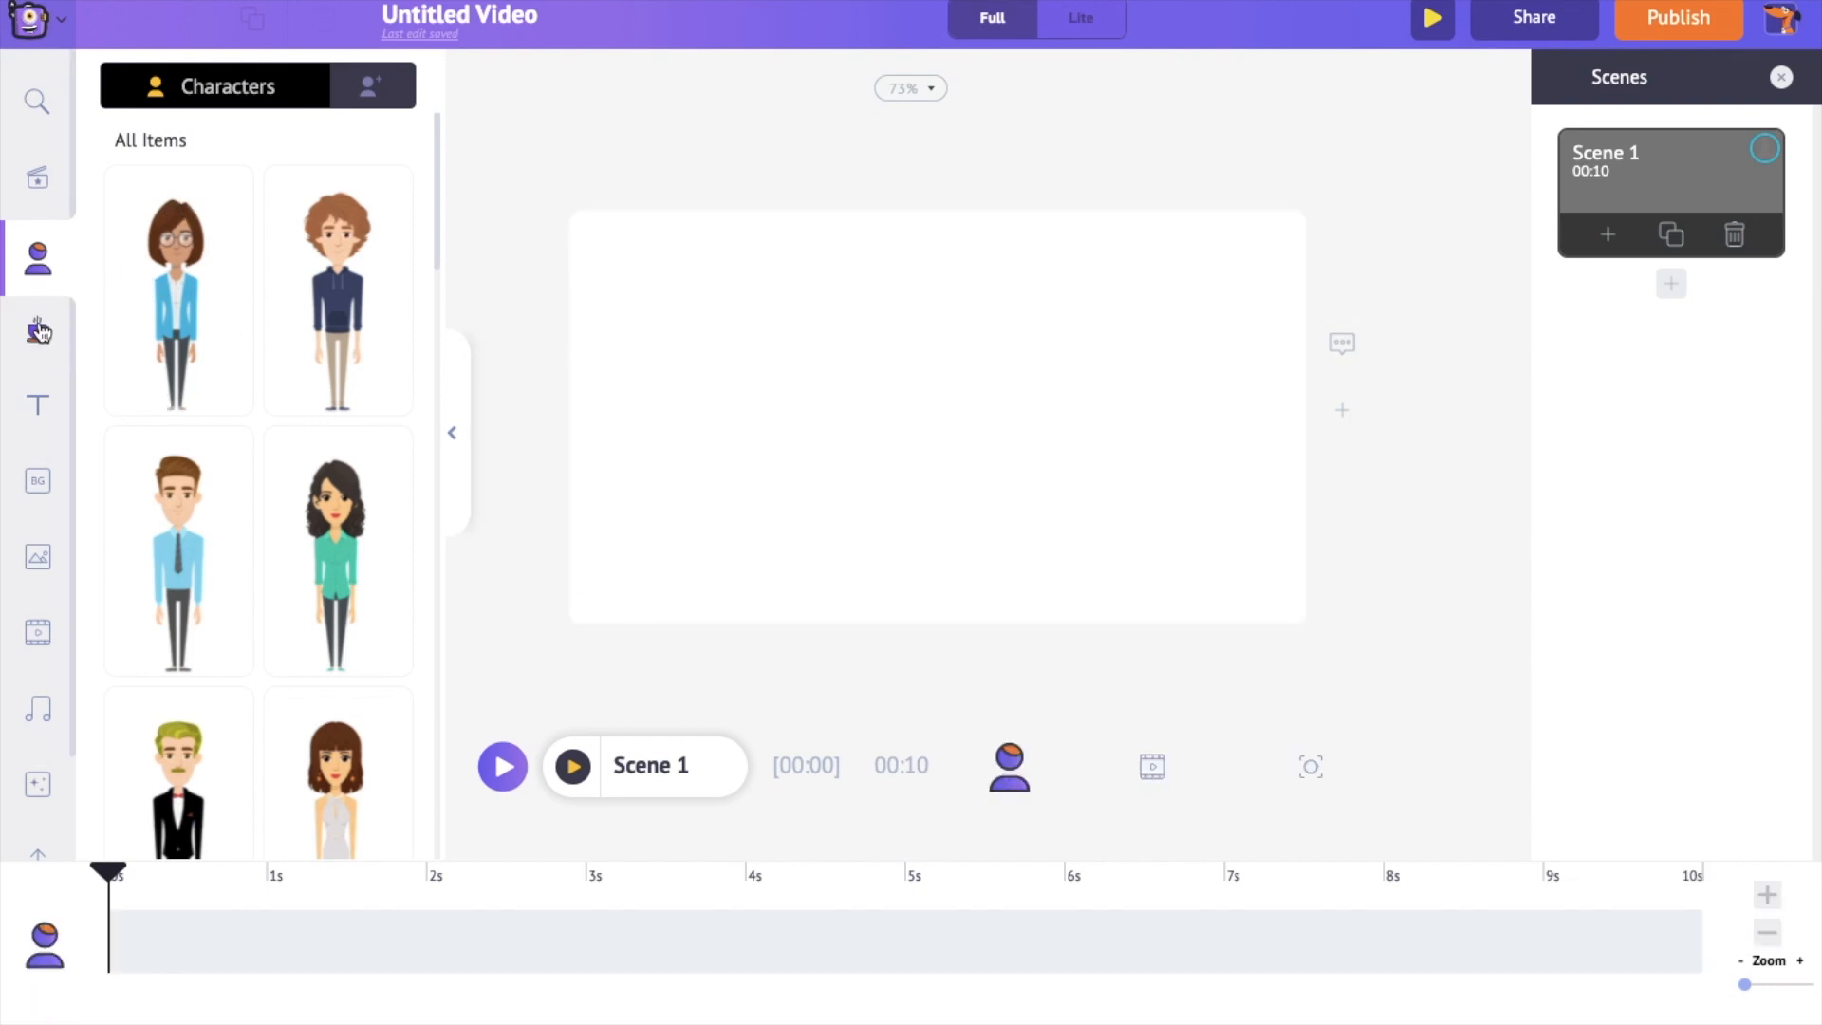
pyautogui.click(38, 406)
pyautogui.click(29, 562)
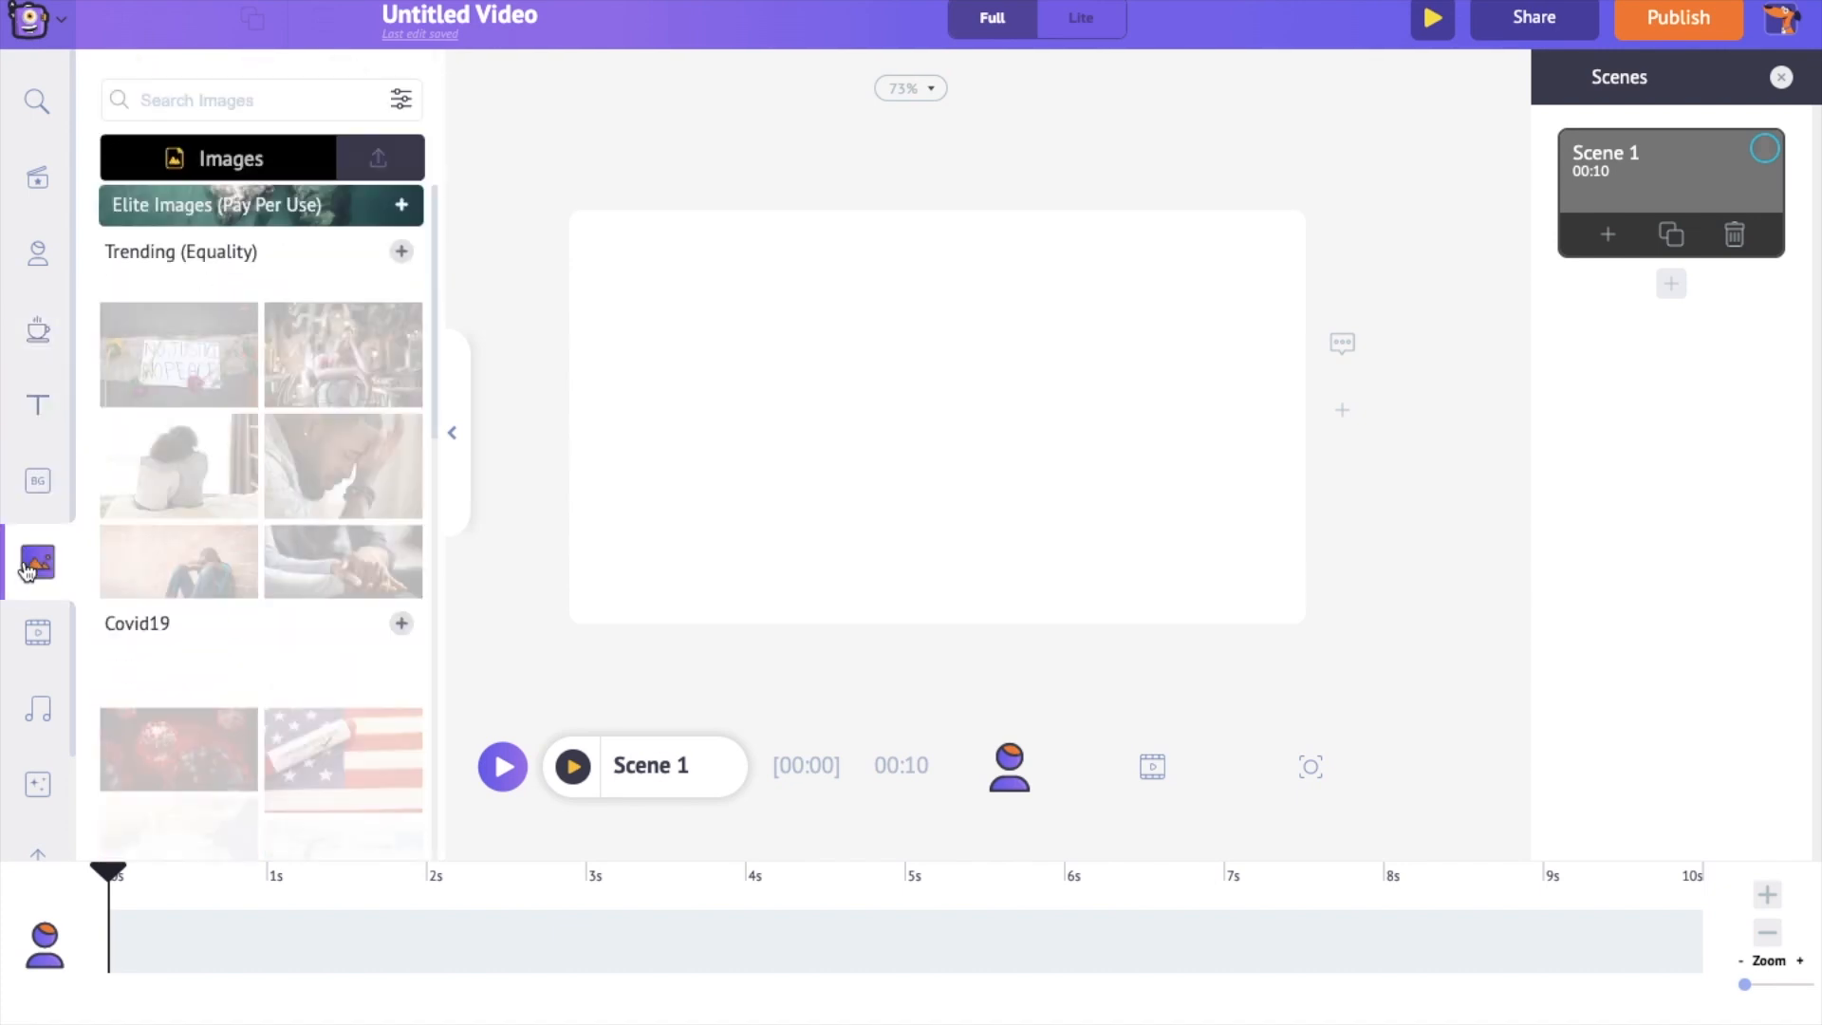
pyautogui.click(36, 632)
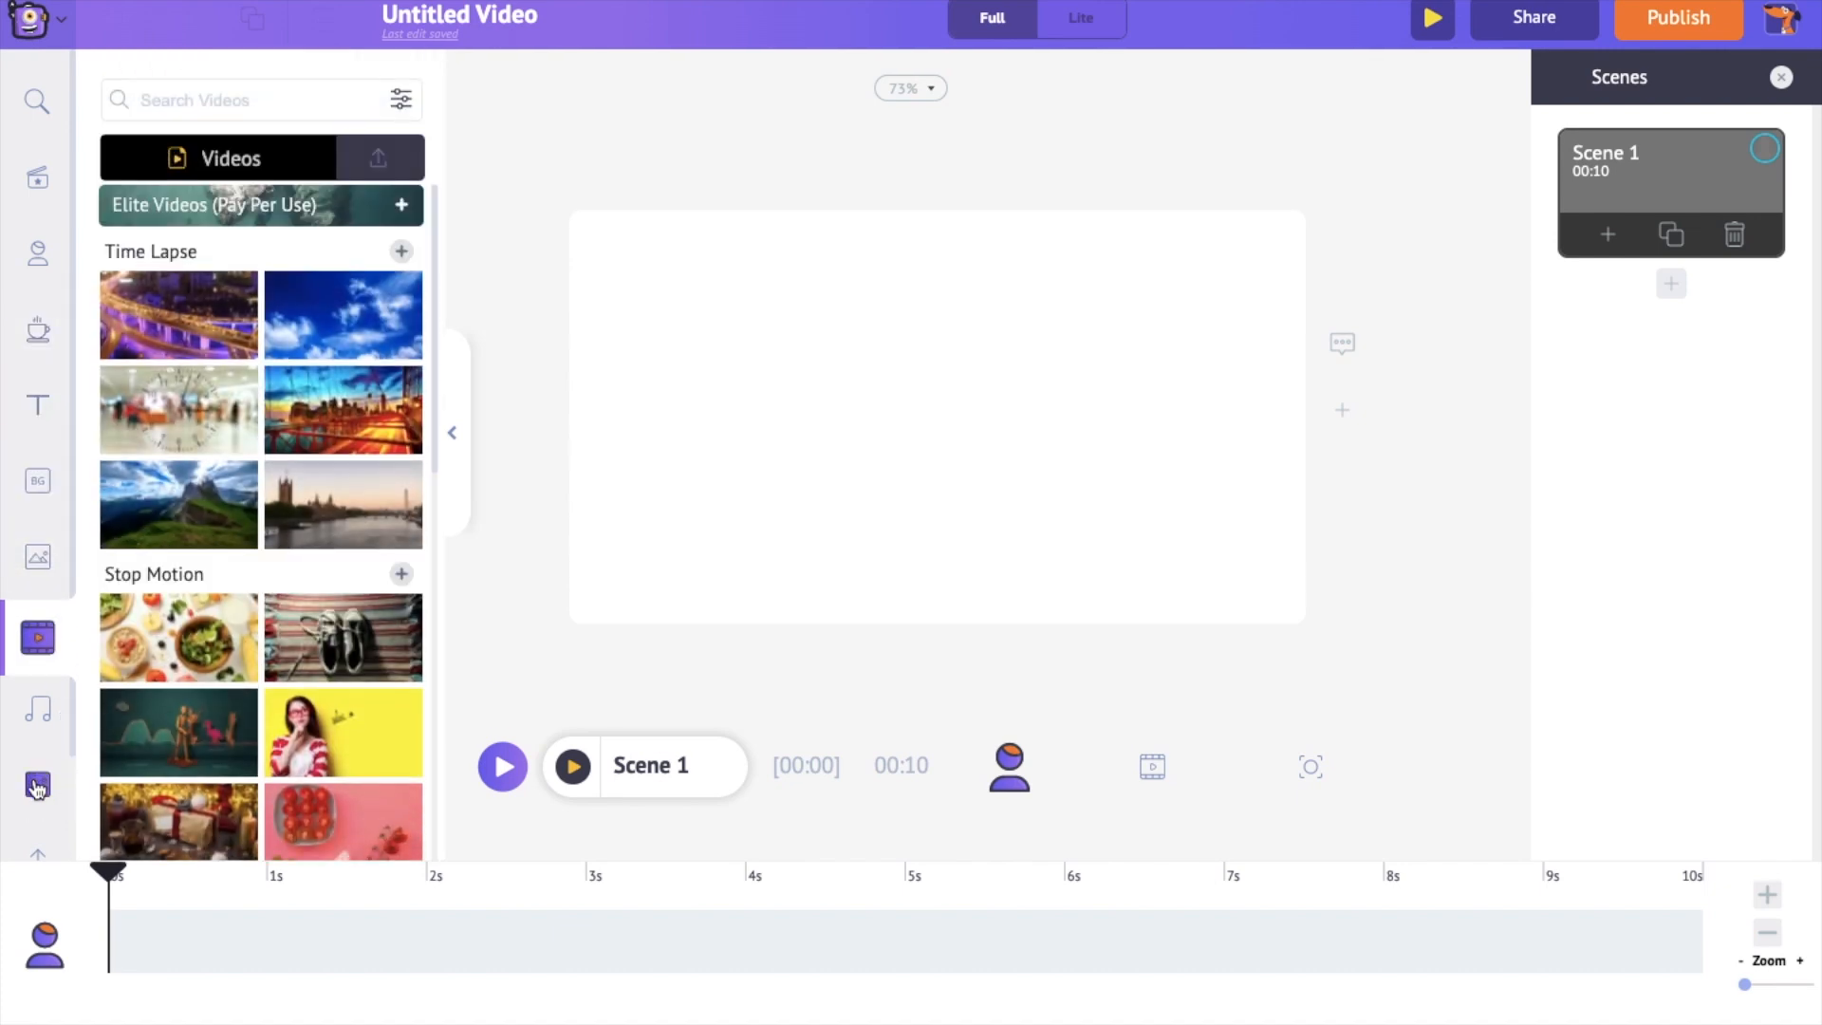
pyautogui.click(36, 778)
pyautogui.click(38, 719)
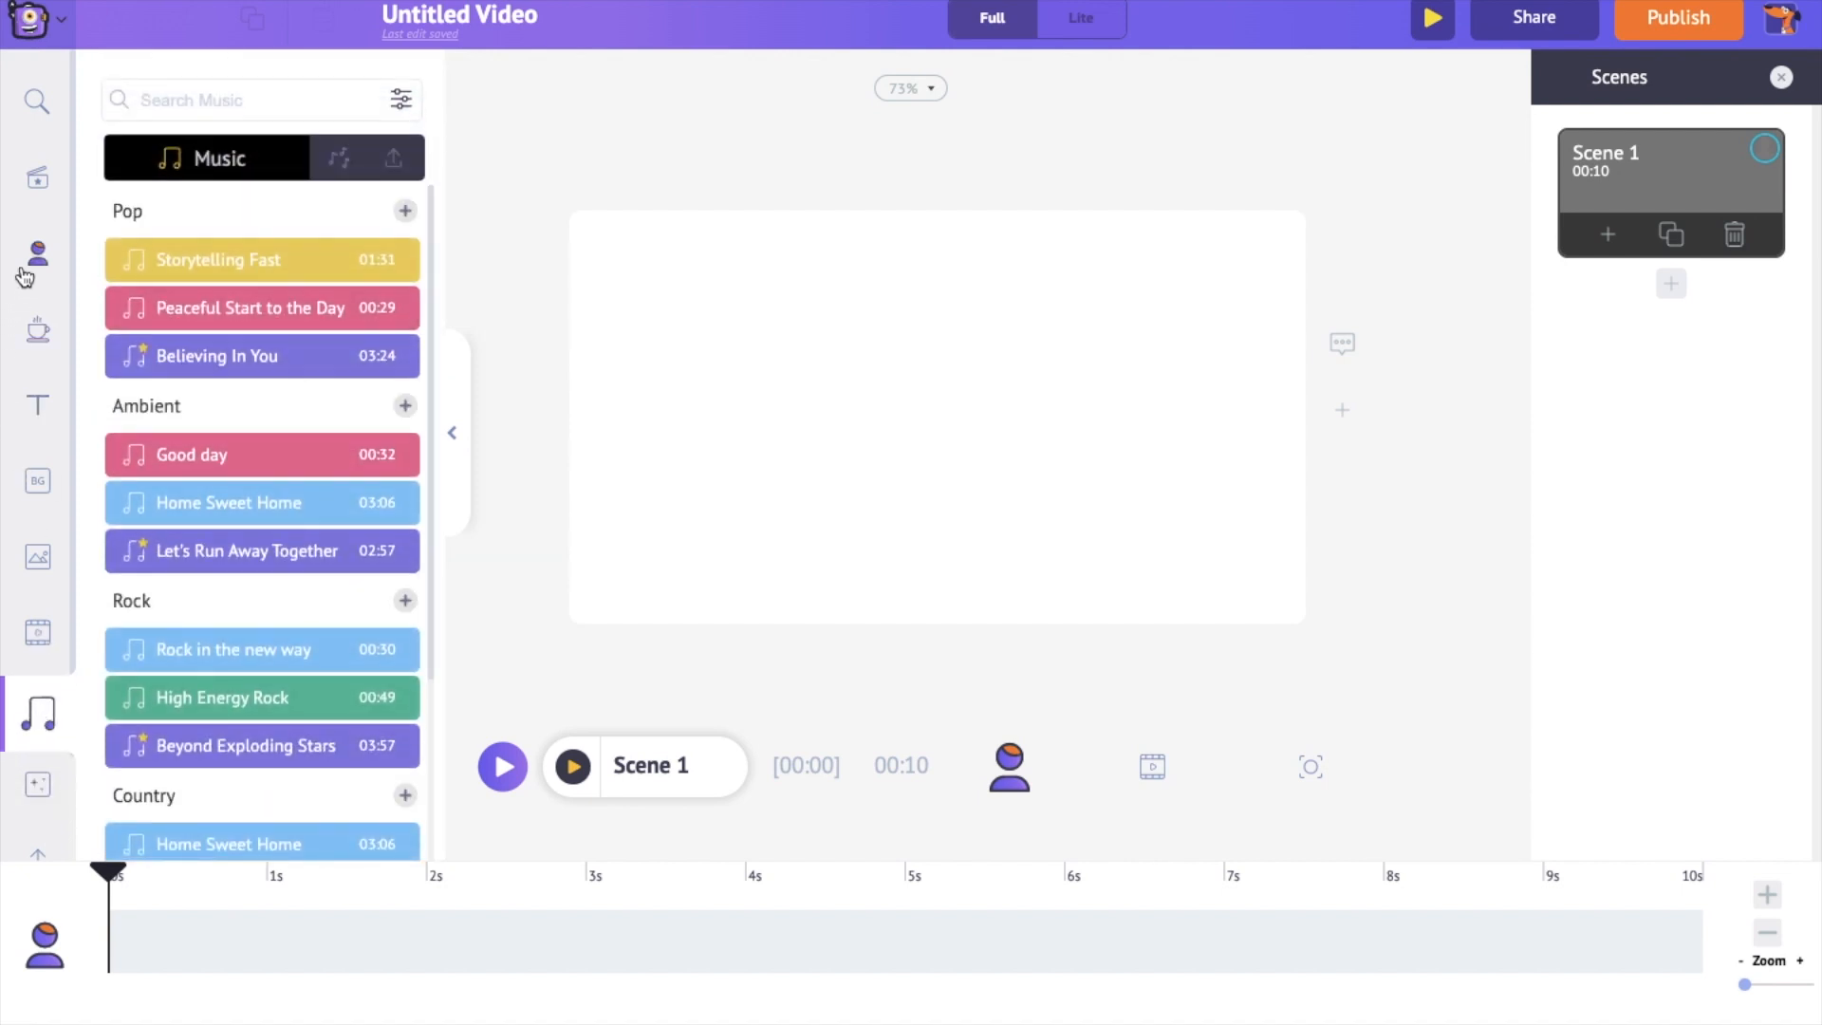
# Step: Upload the audio file "Voice over AUD.m4a" to the project's uploads
pyautogui.click(36, 833)
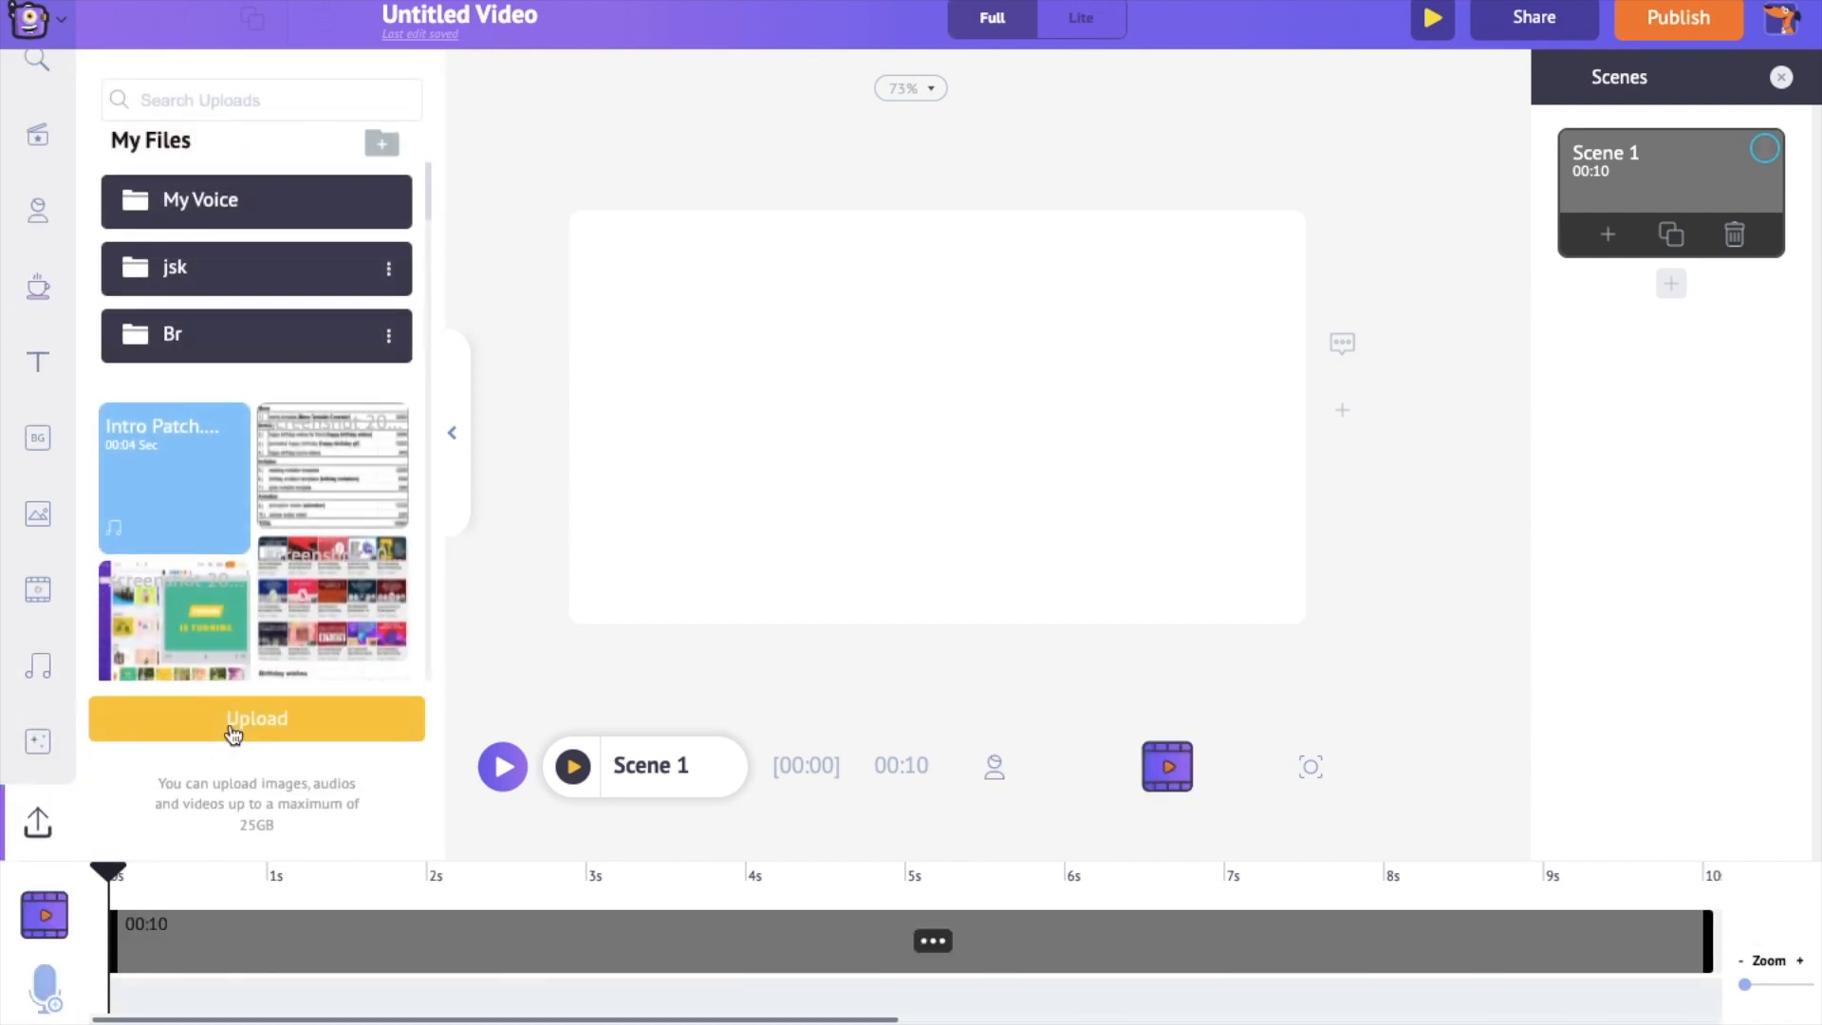
pyautogui.click(231, 730)
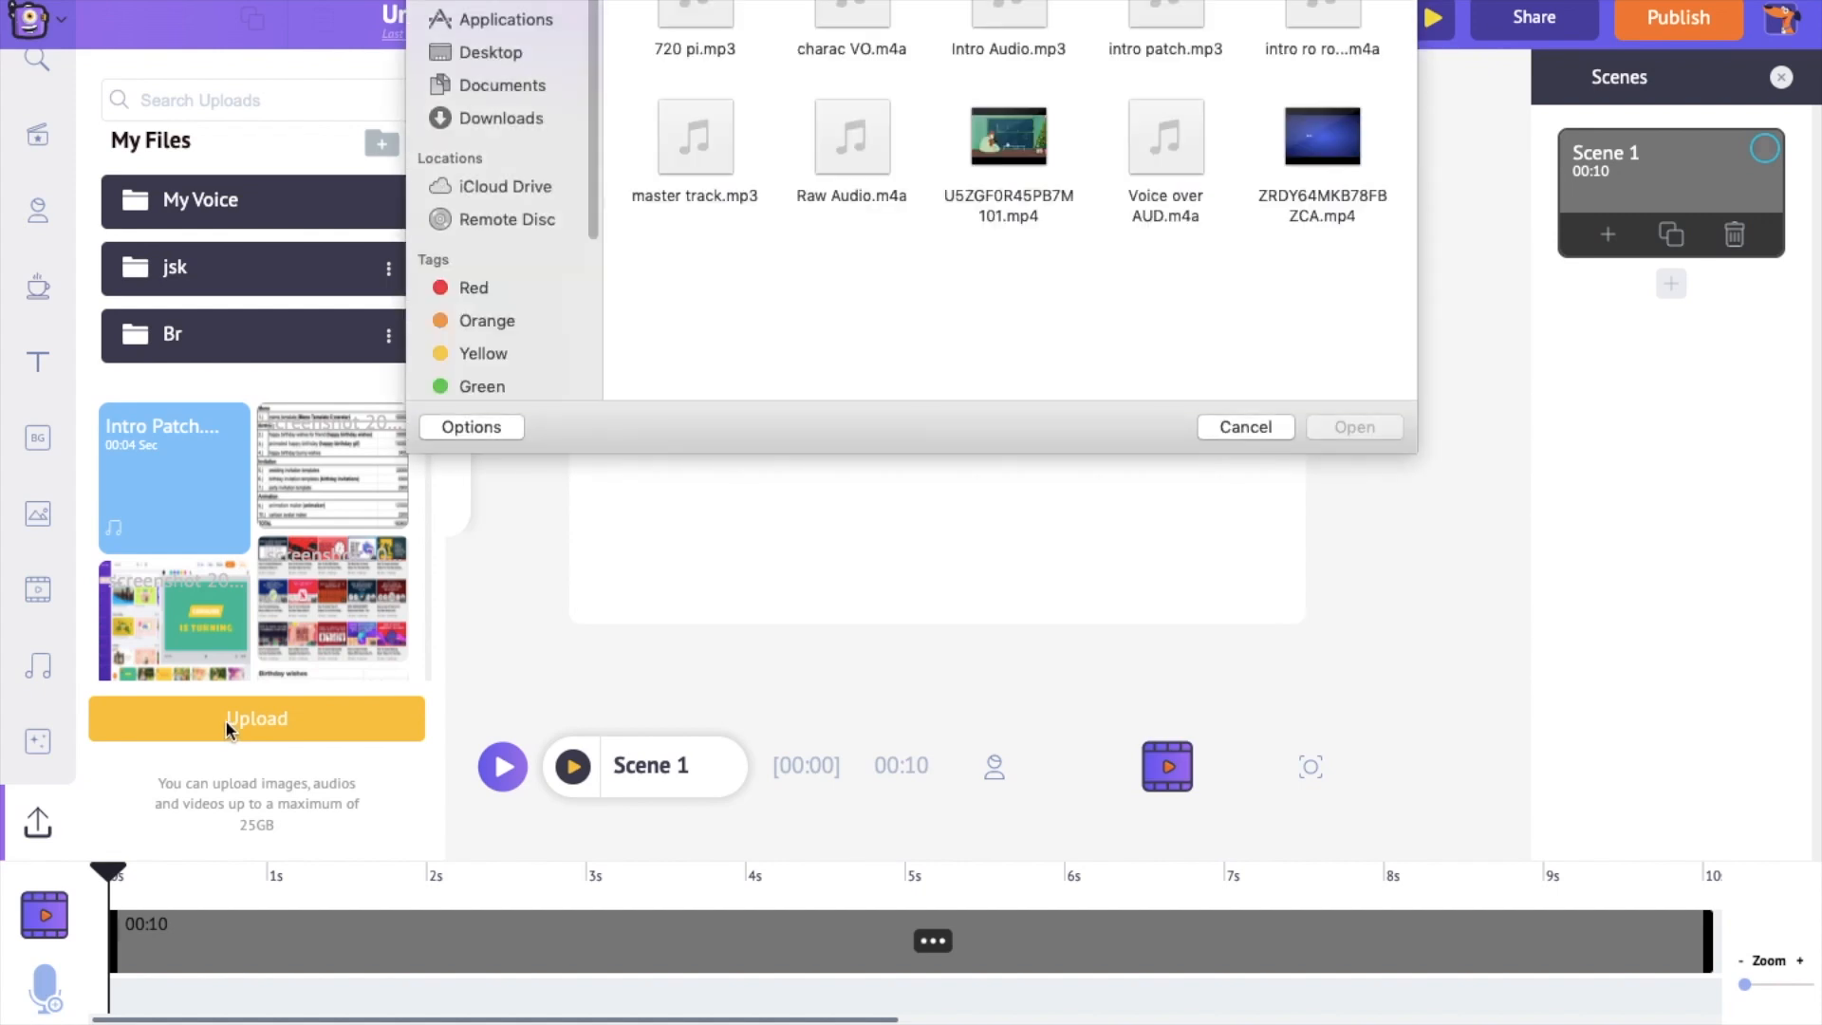
pyautogui.click(1166, 136)
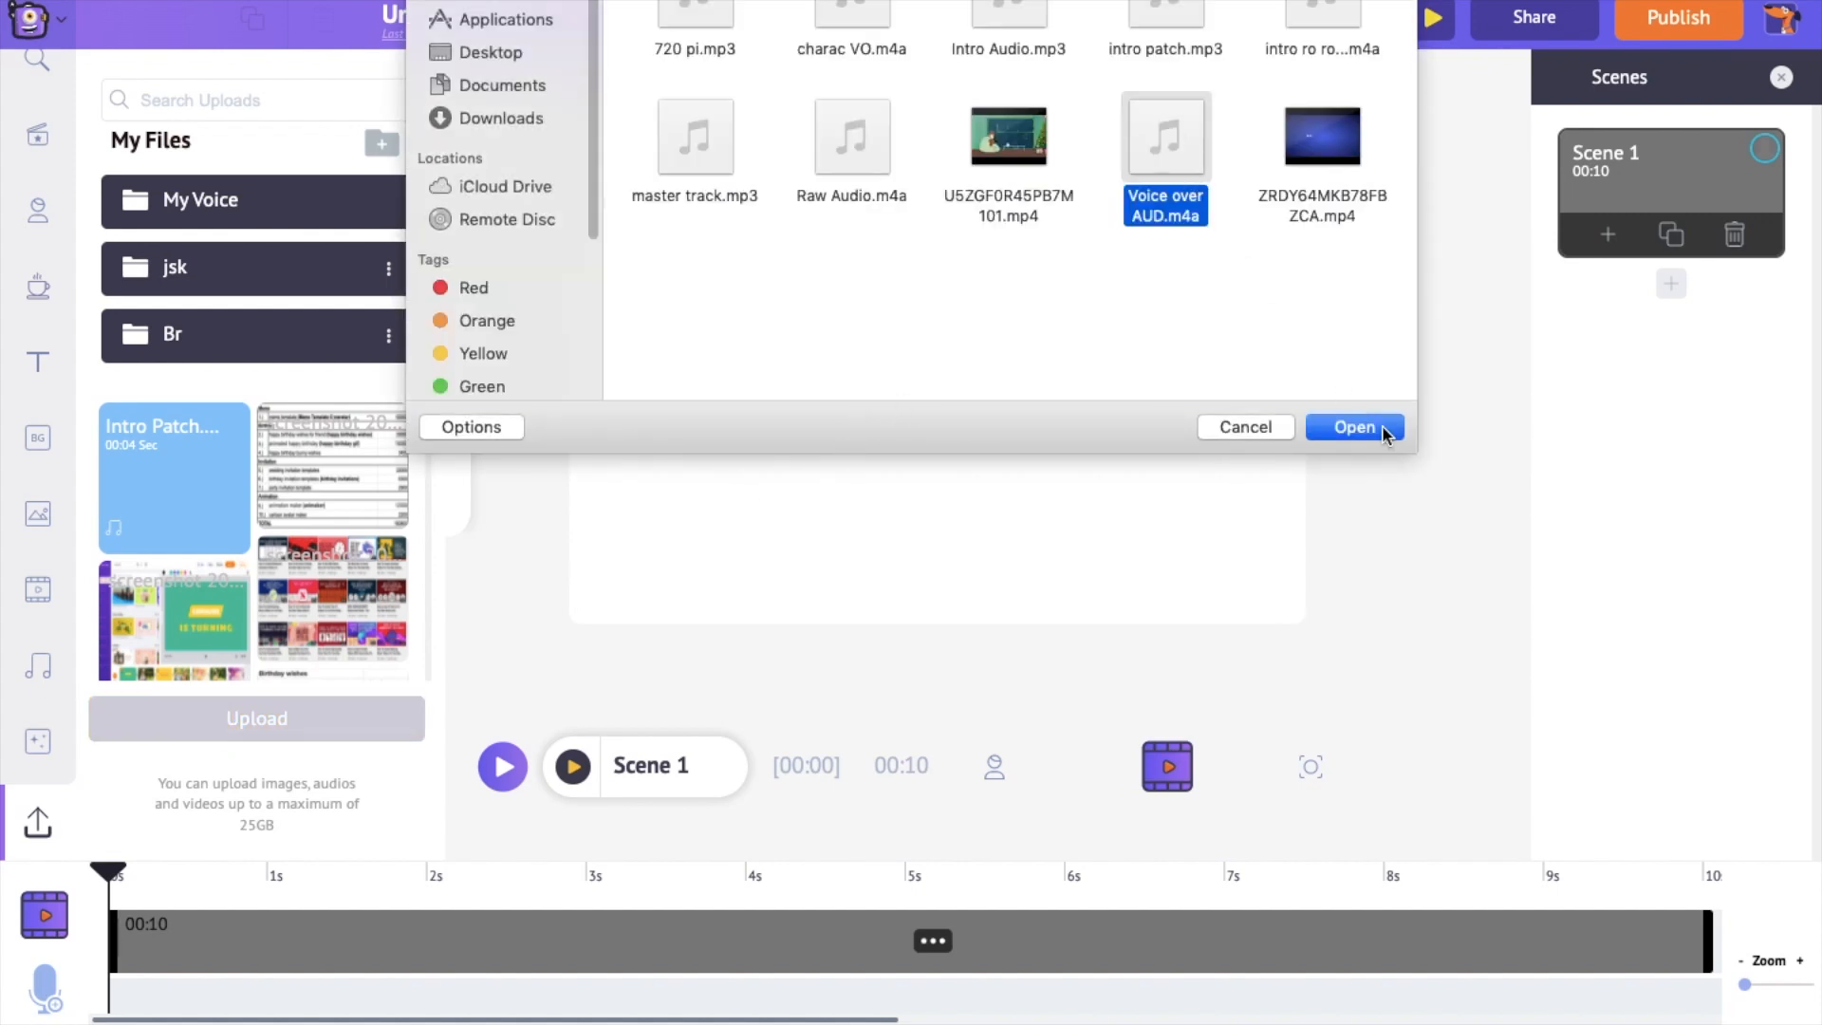
pyautogui.click(1367, 427)
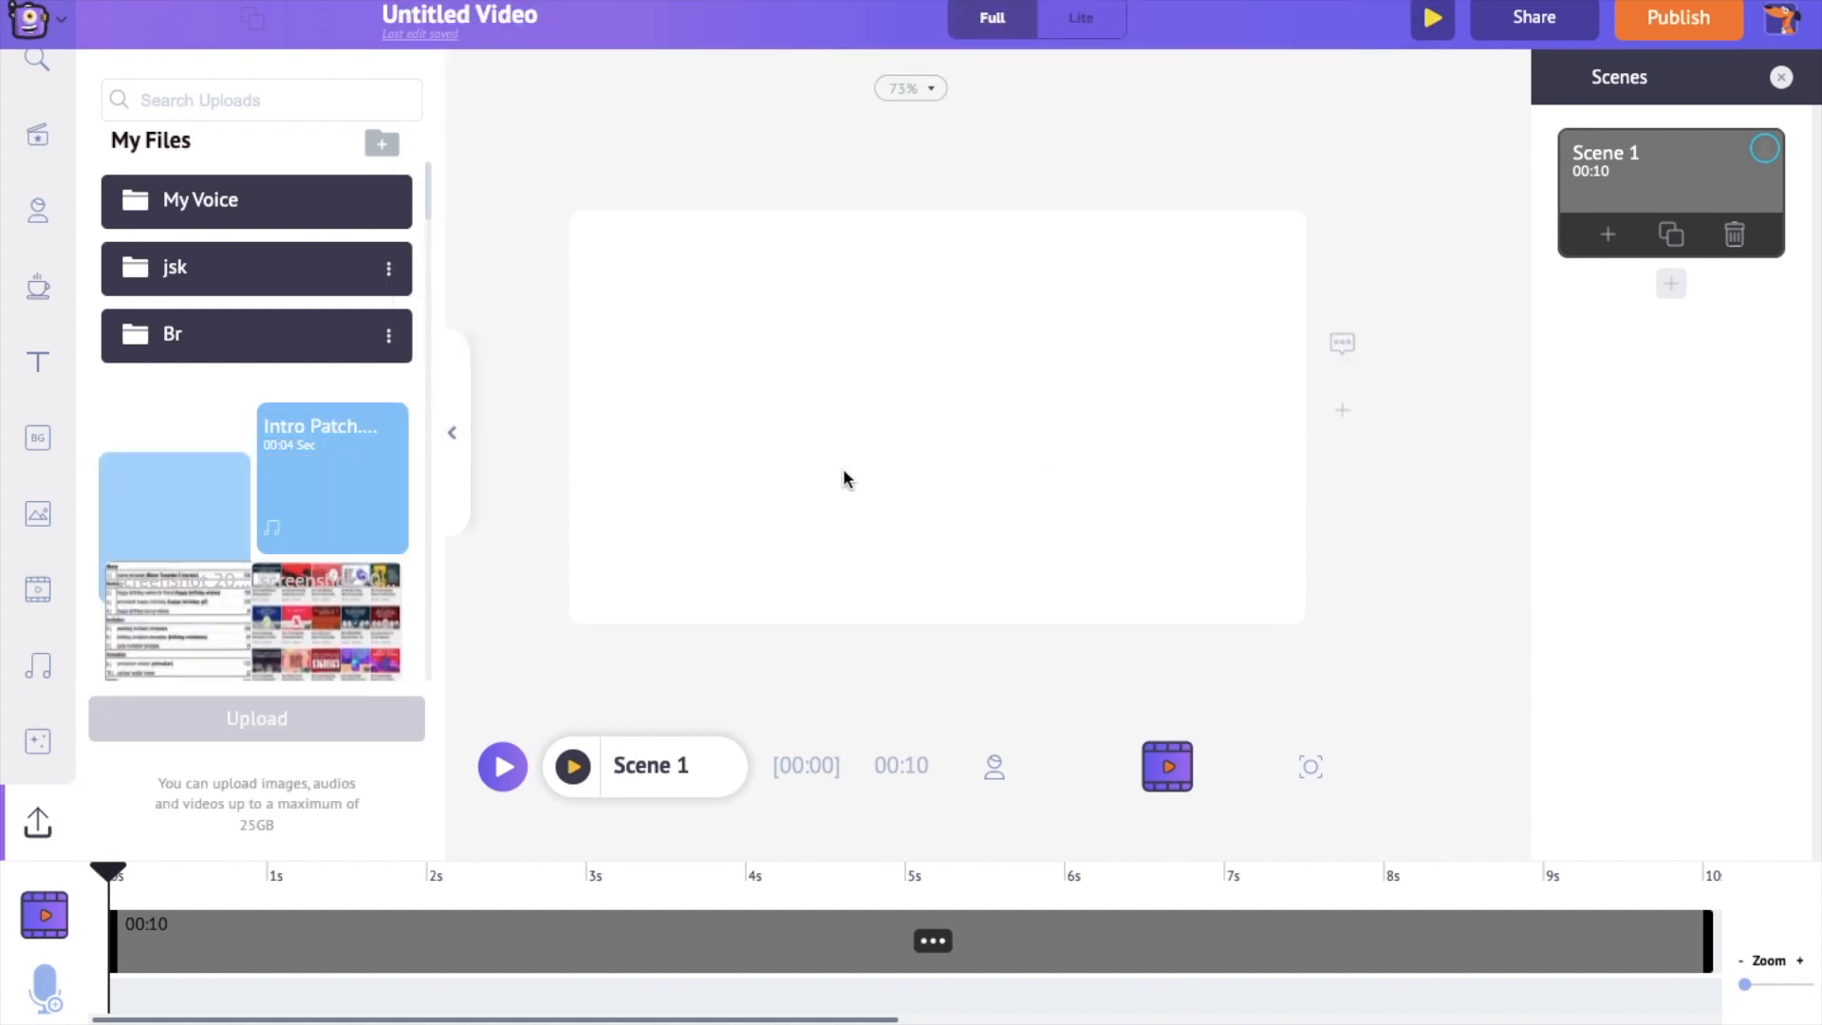
# Step: Add the uploaded voice-over to the video's audio track and play Scene 1 briefly to check it
pyautogui.click(175, 486)
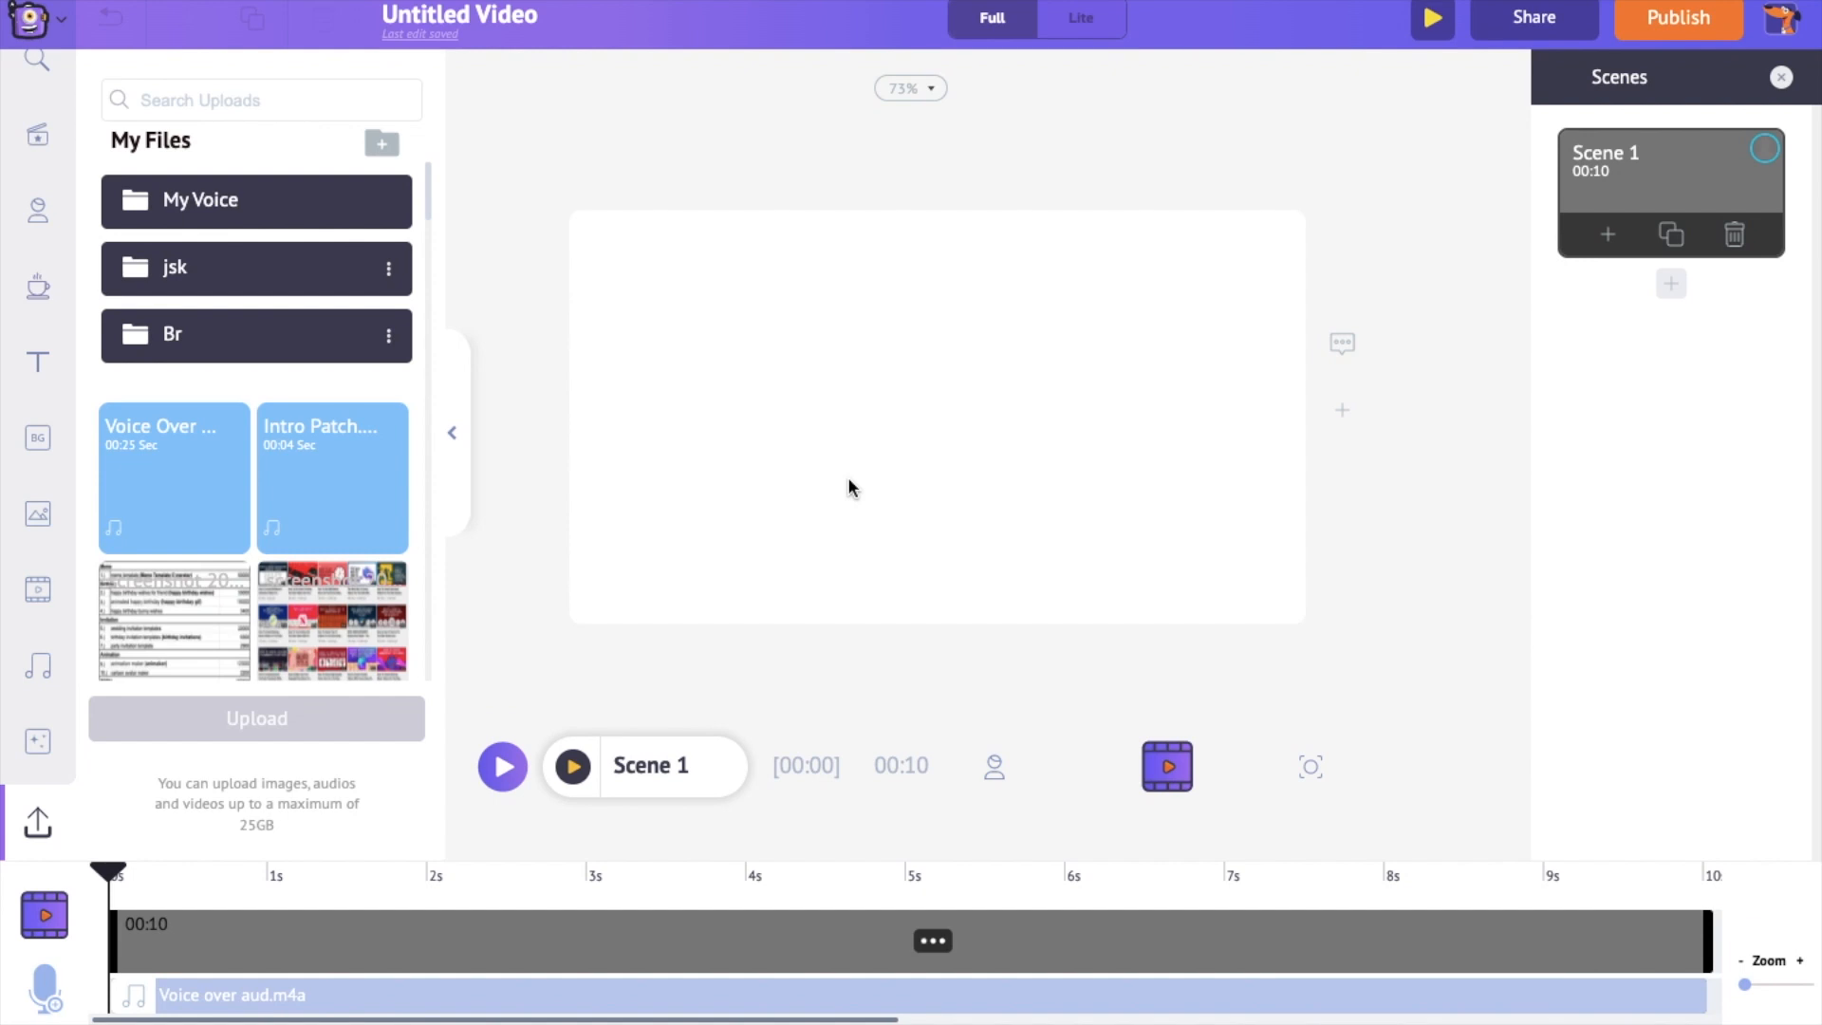
pyautogui.click(572, 766)
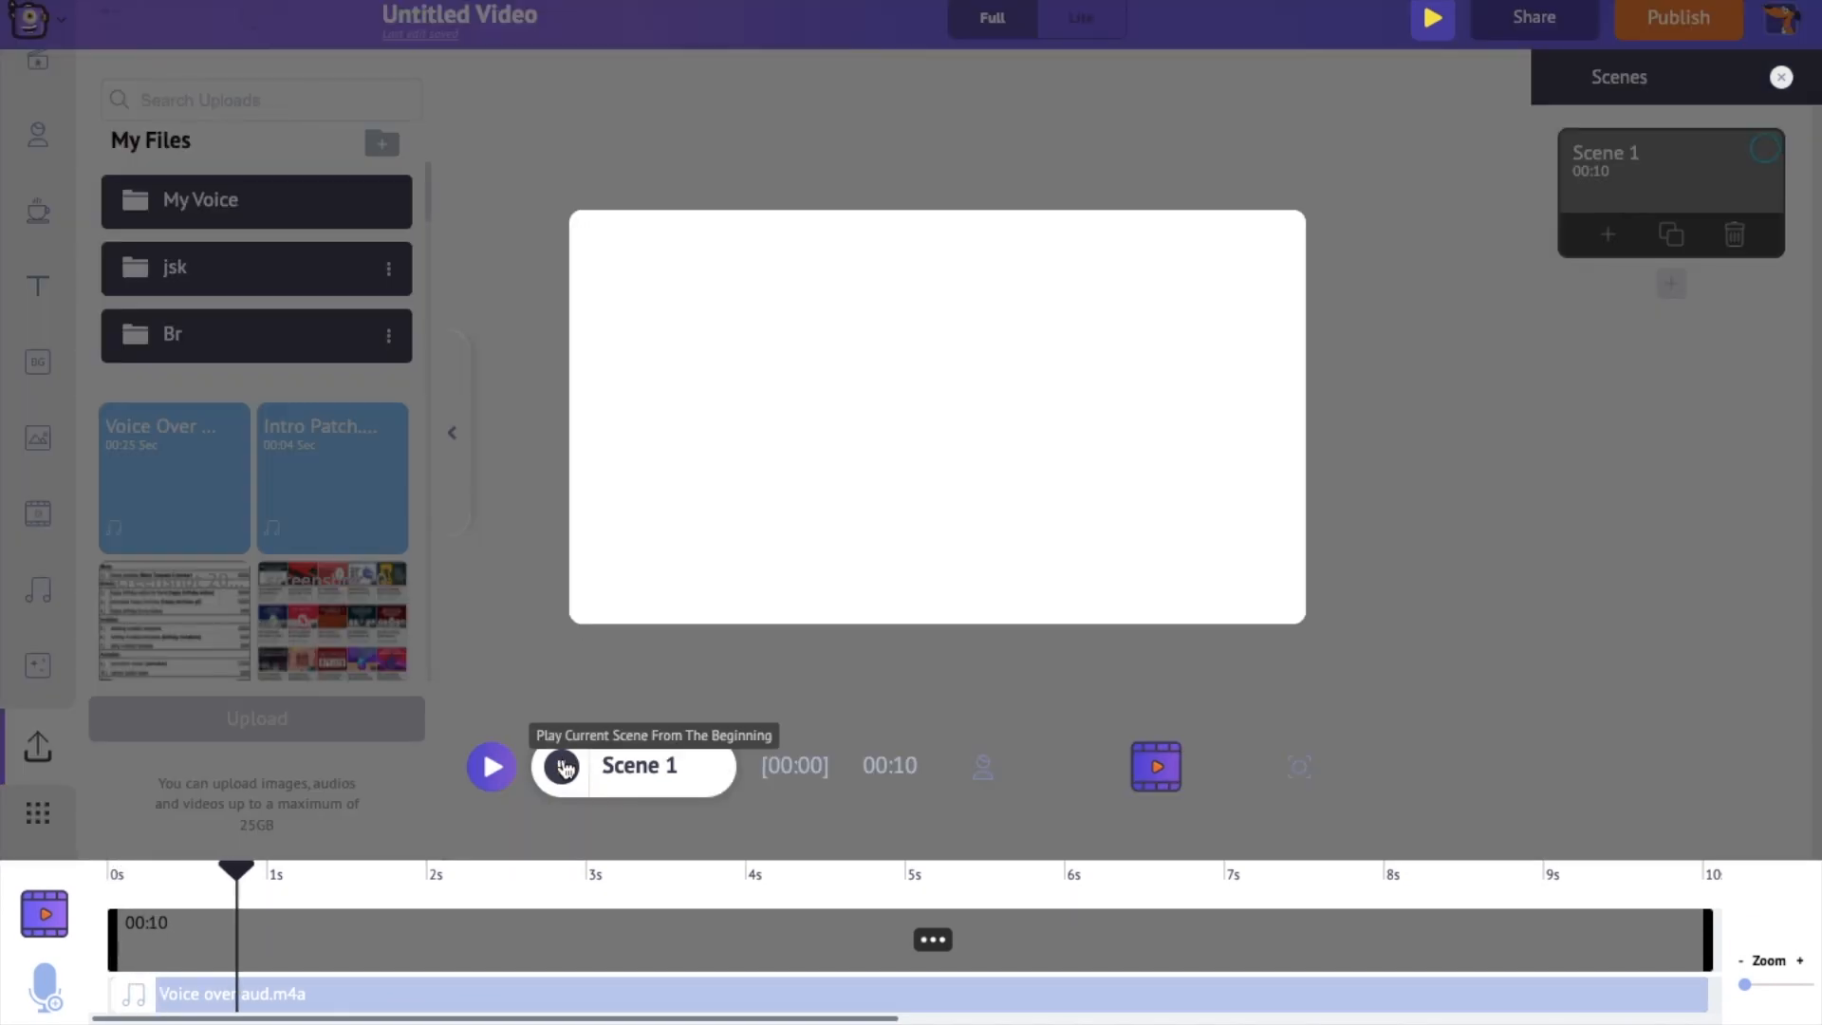
pyautogui.click(389, 997)
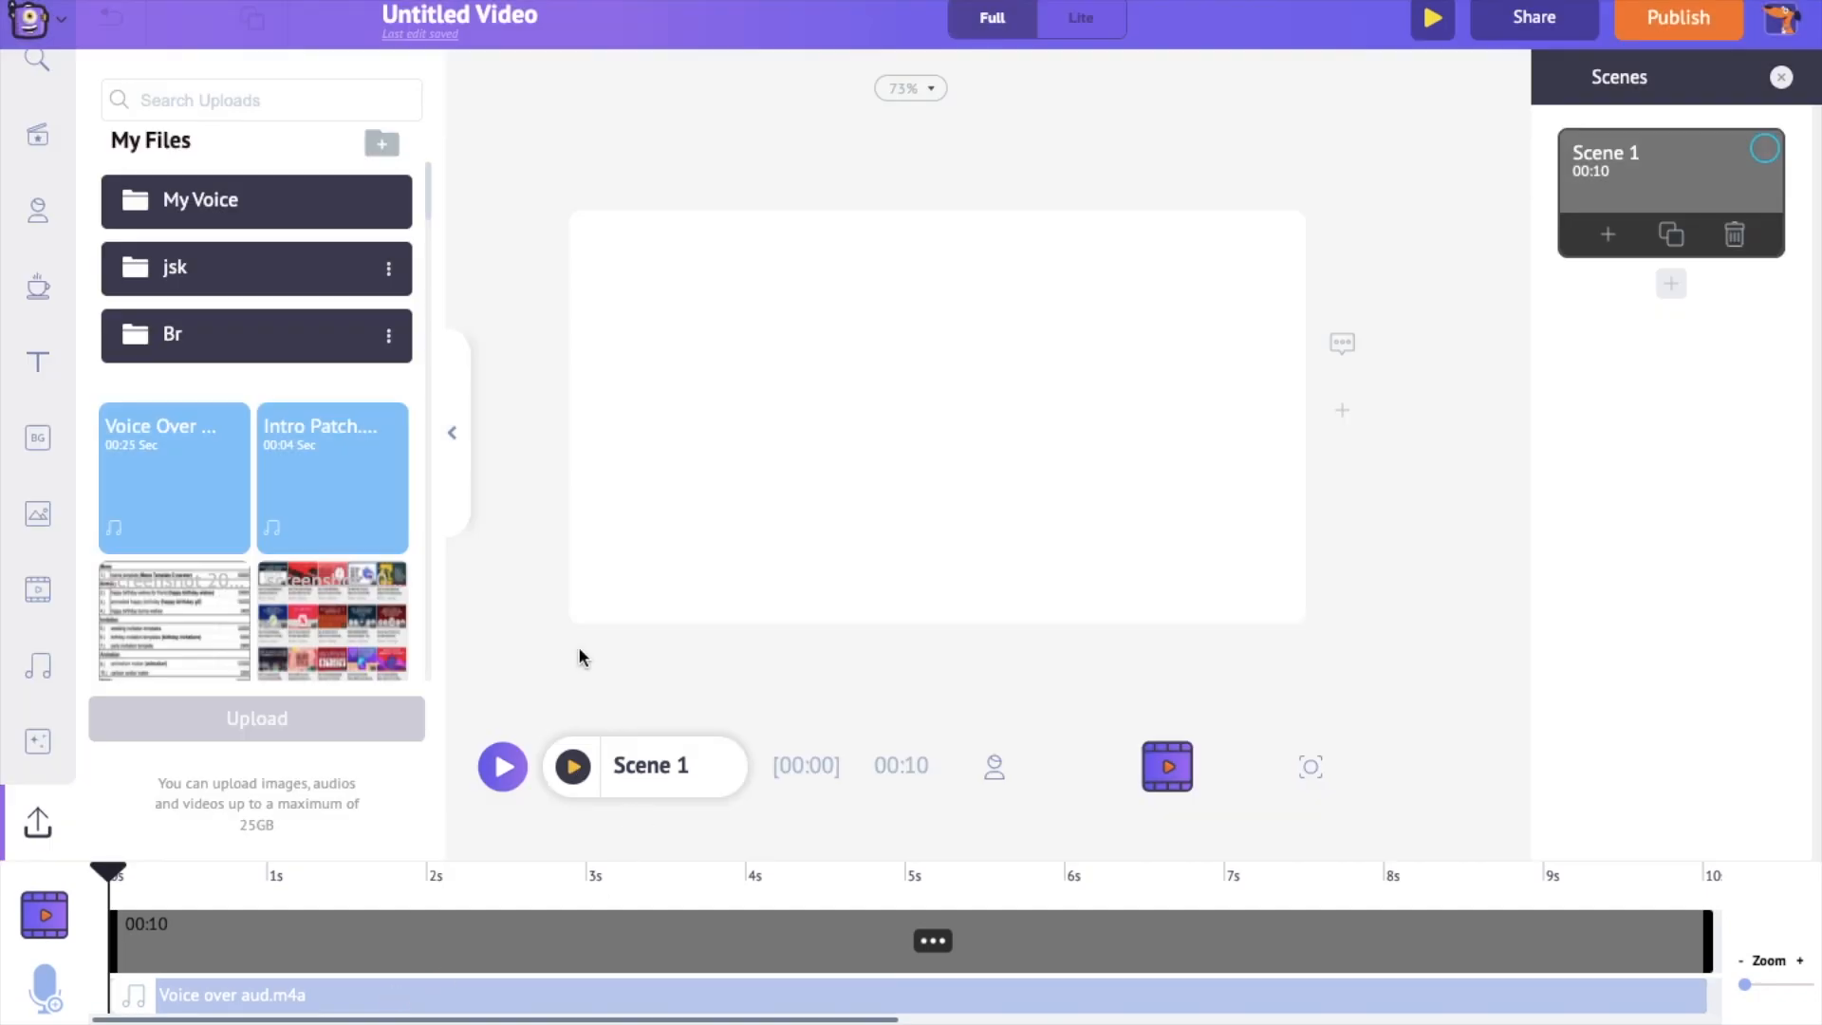
# Step: Search the backgrounds for "snow" and apply the night scene with the red snow-covered house to Scene 1
pyautogui.click(38, 438)
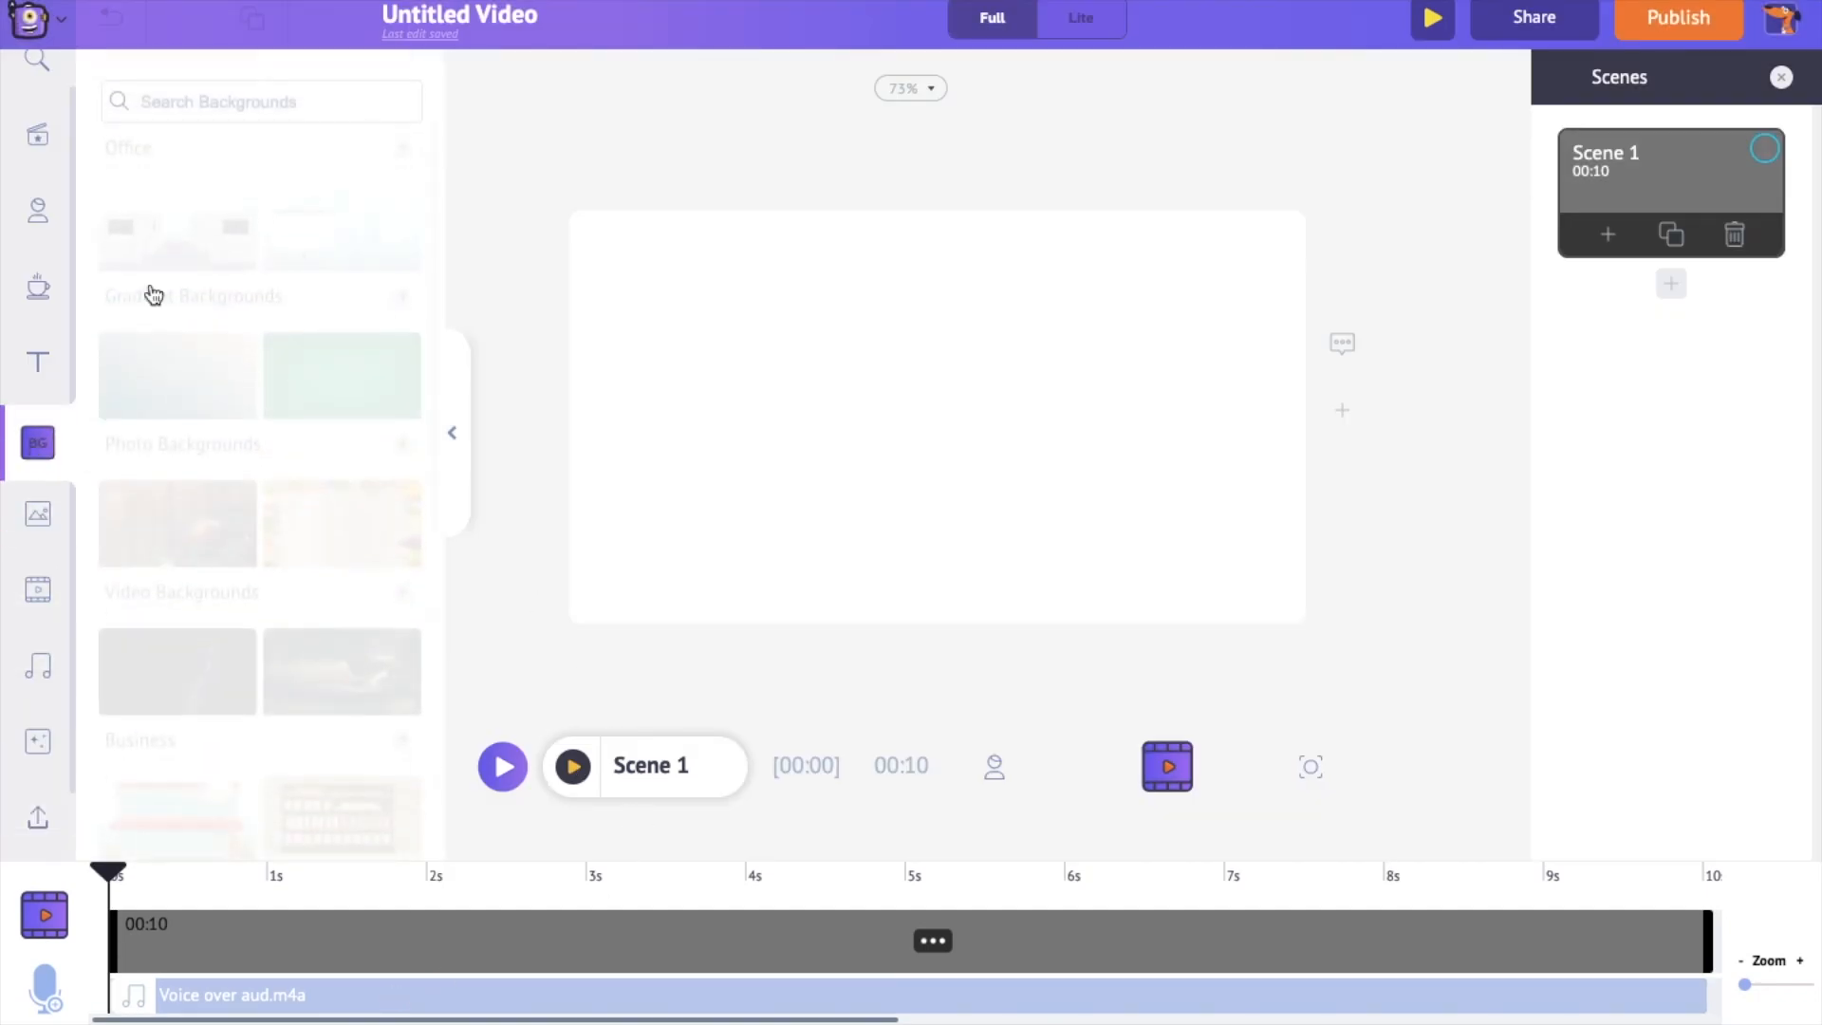
pyautogui.click(212, 101)
pyautogui.write('snow')
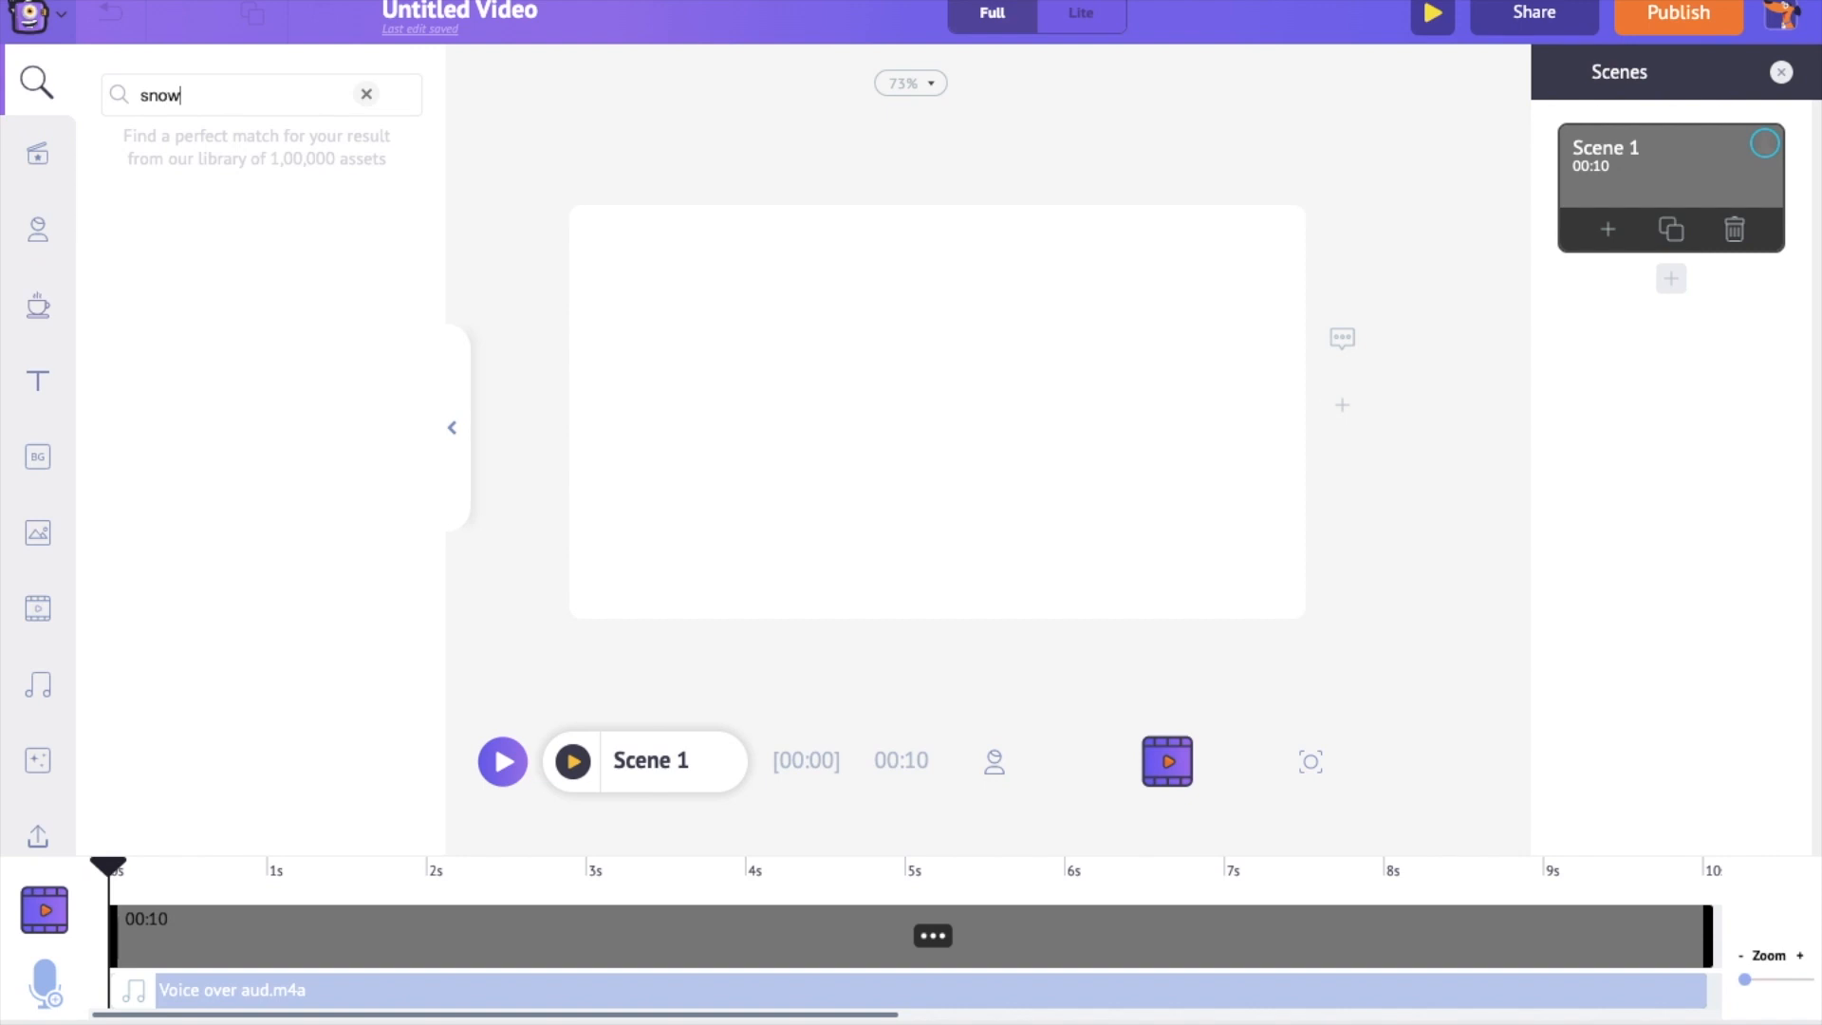
pyautogui.press('Return')
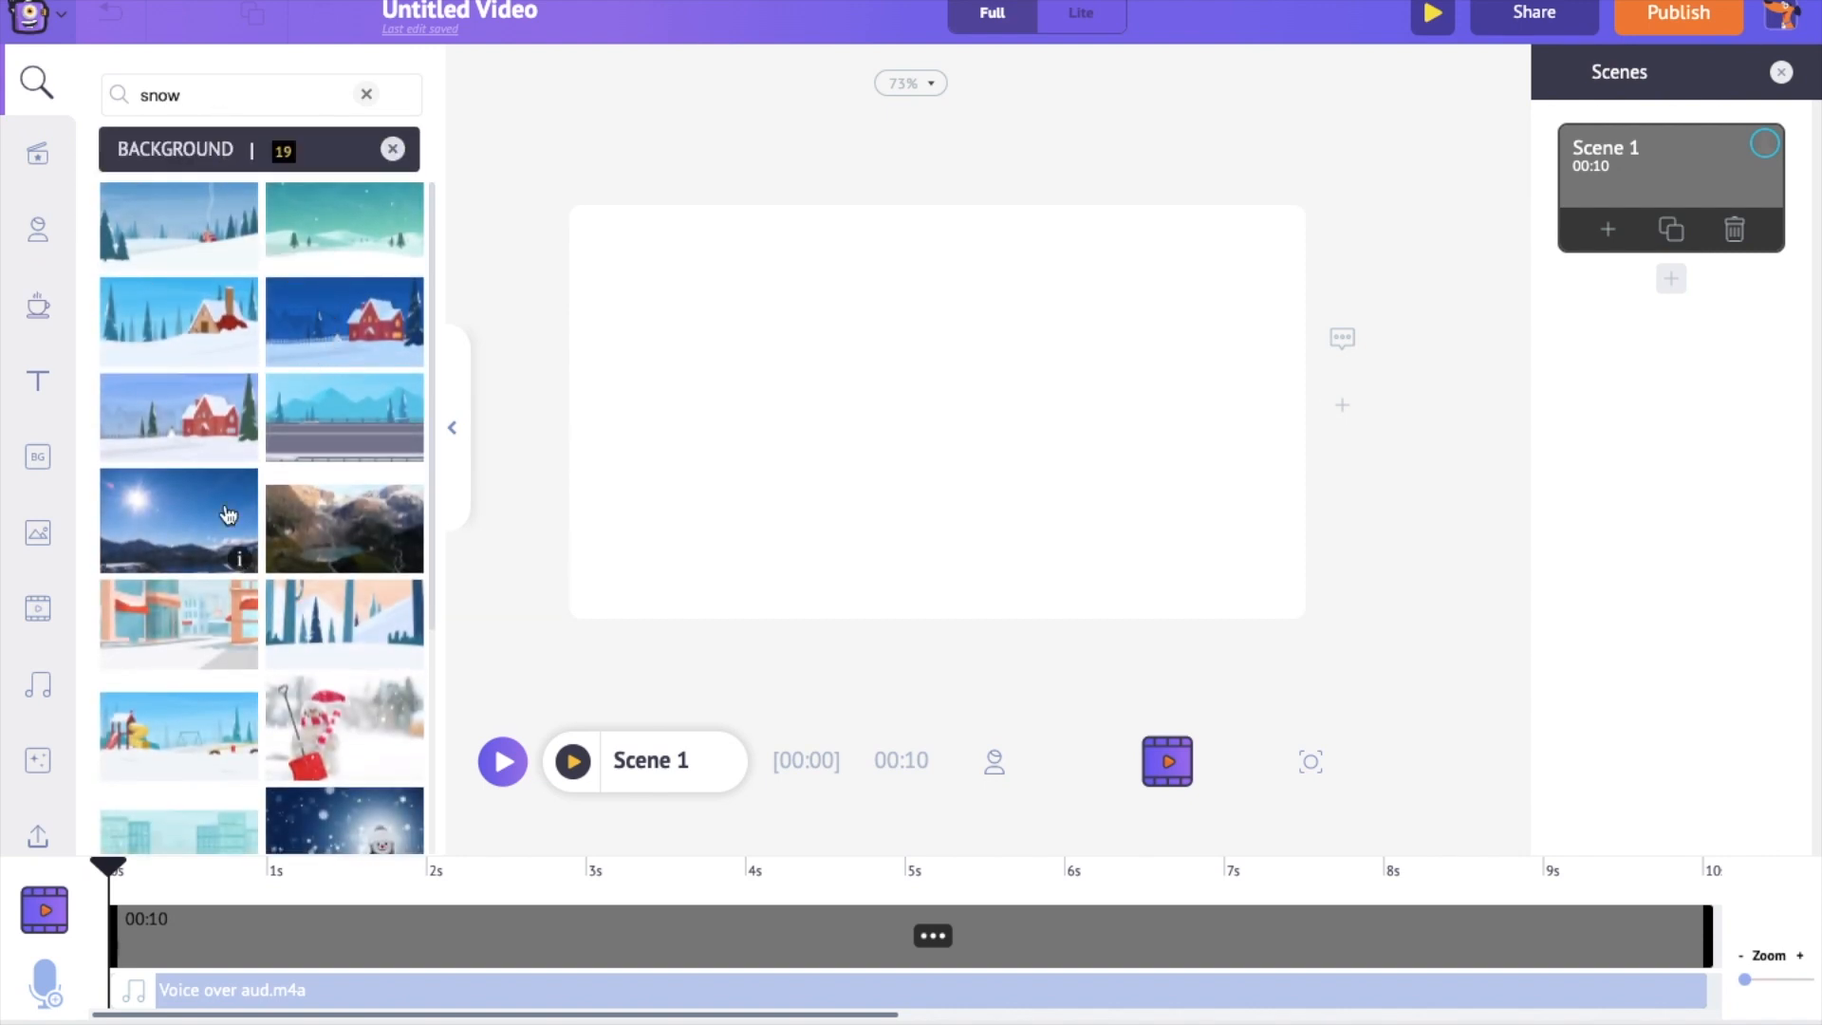
pyautogui.click(328, 340)
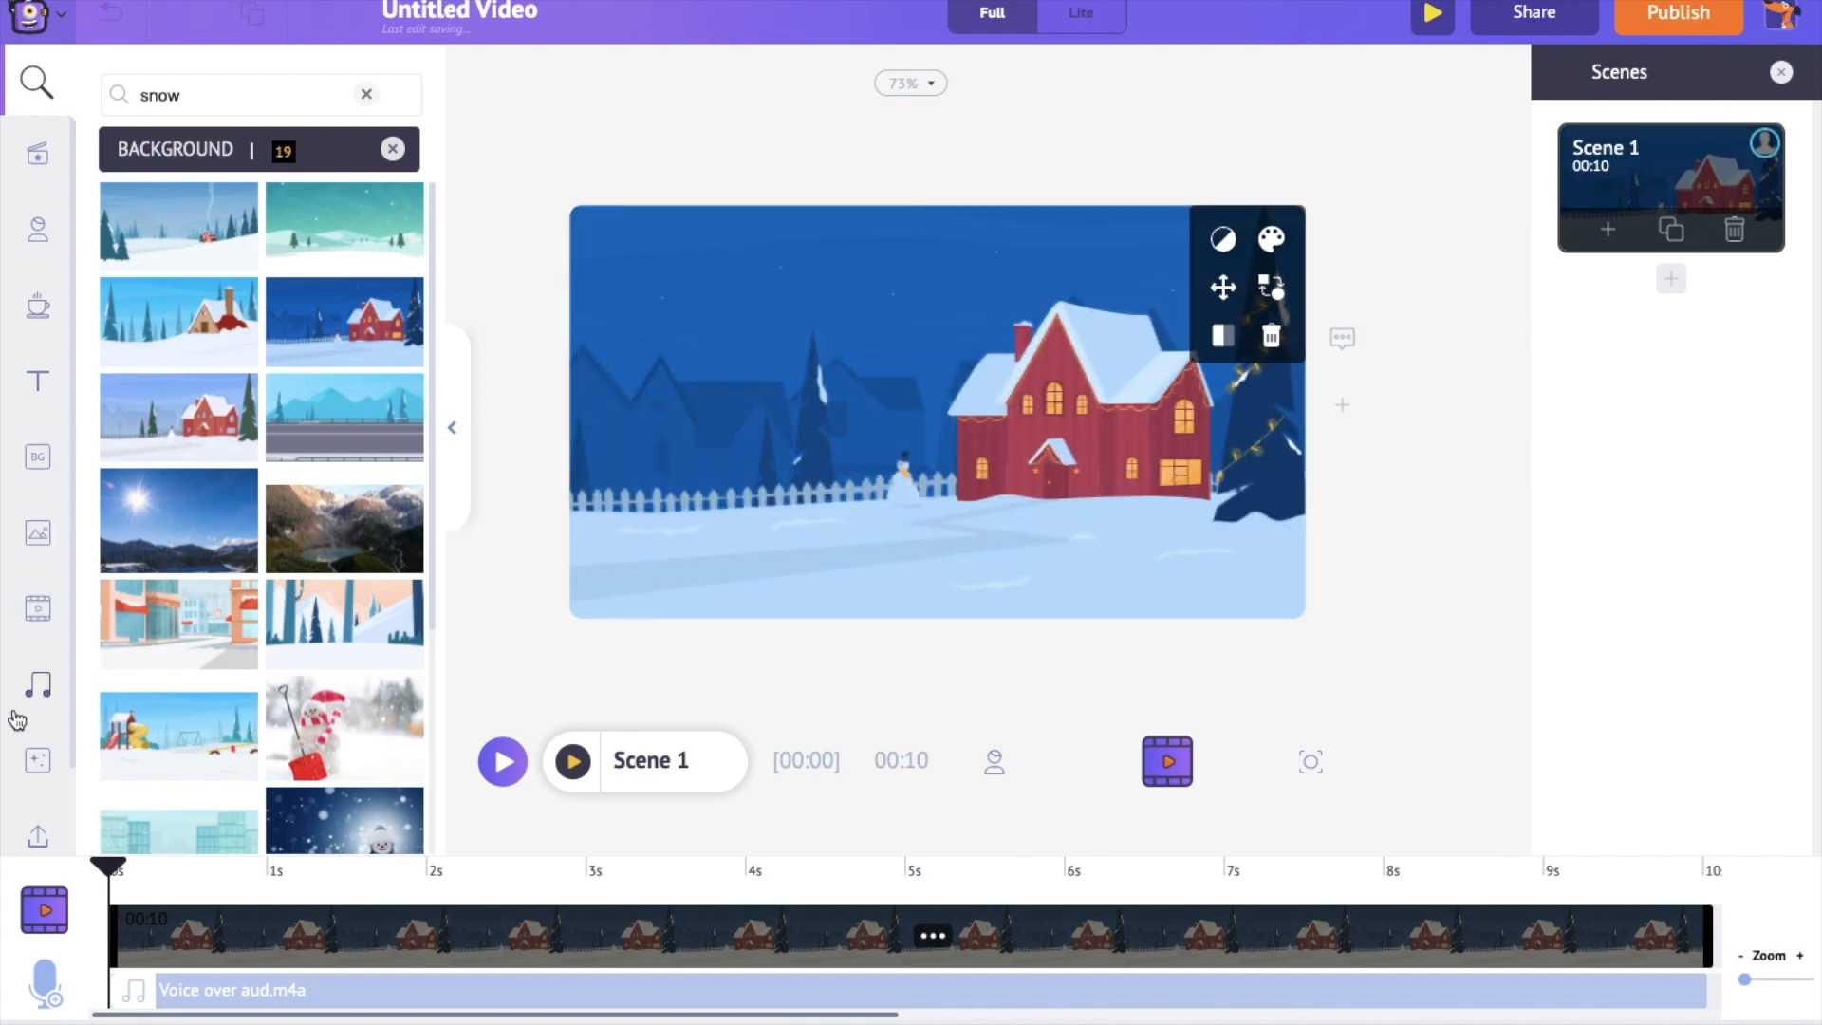
# Step: Apply the falling-snow screen effect to Scene 1
pyautogui.click(36, 762)
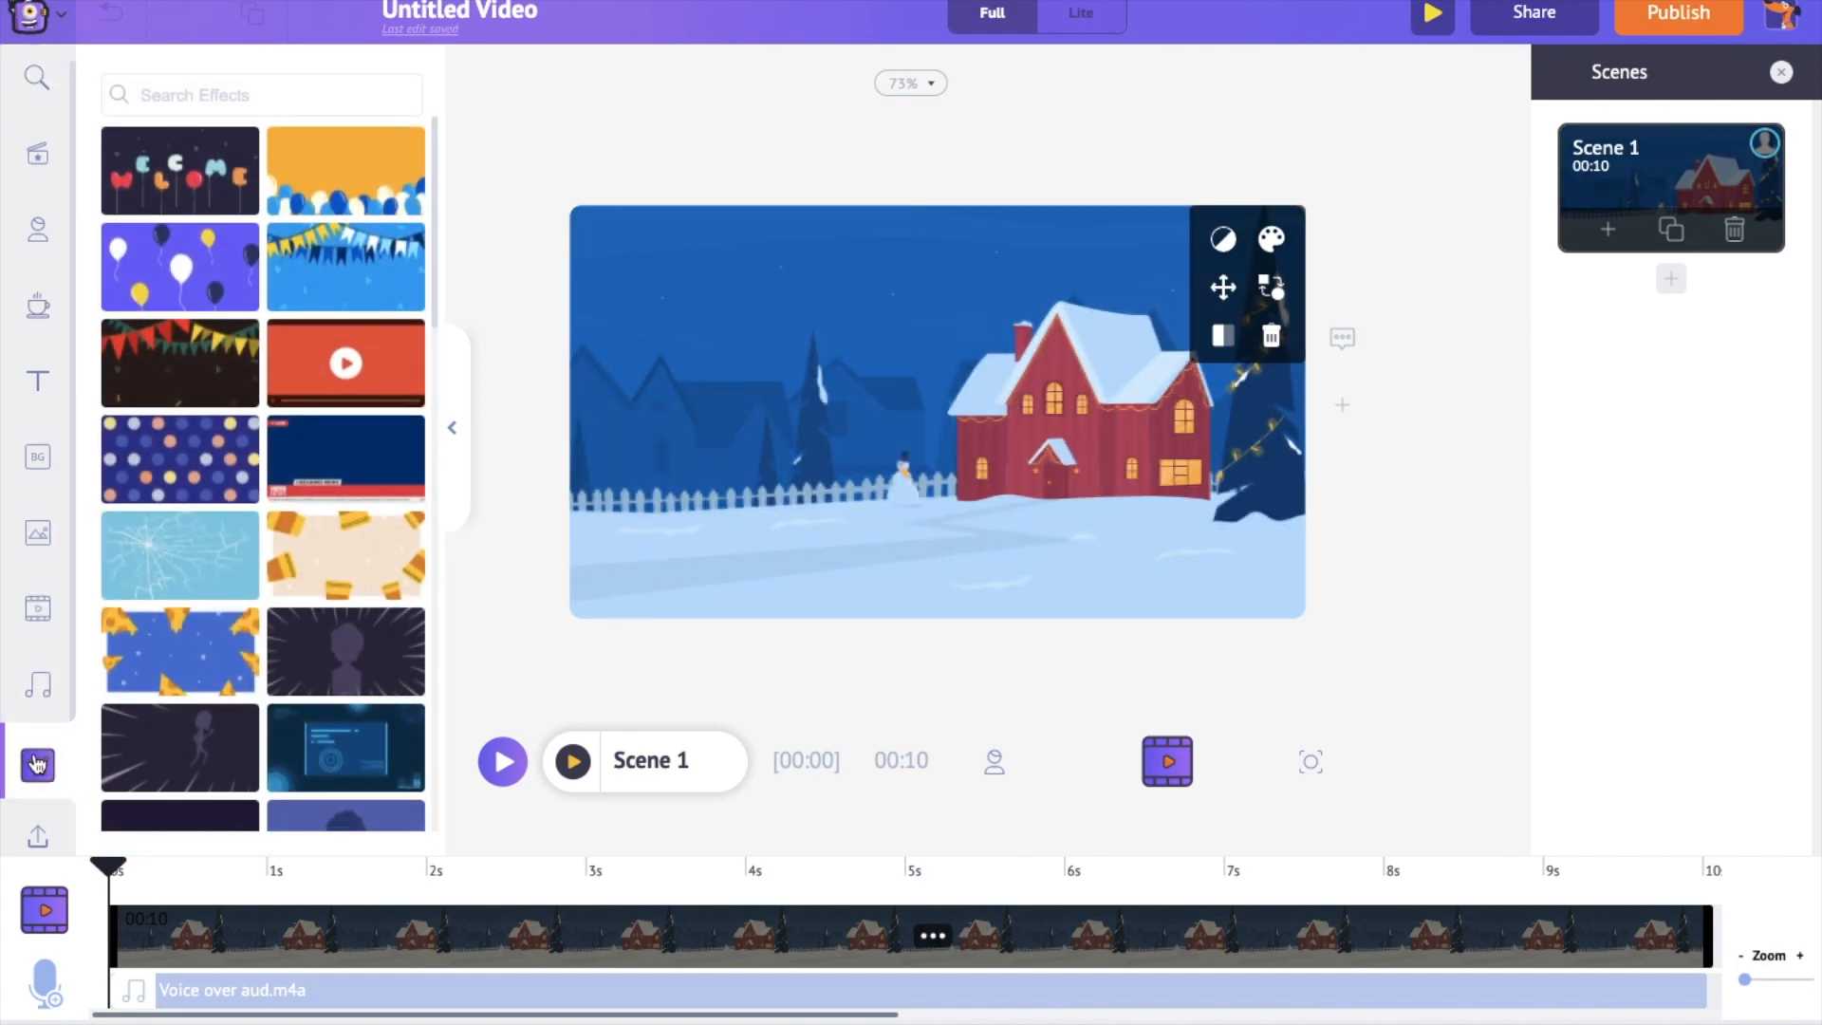
pyautogui.scroll(-5, 259, 535)
pyautogui.scroll(-2, 262, 540)
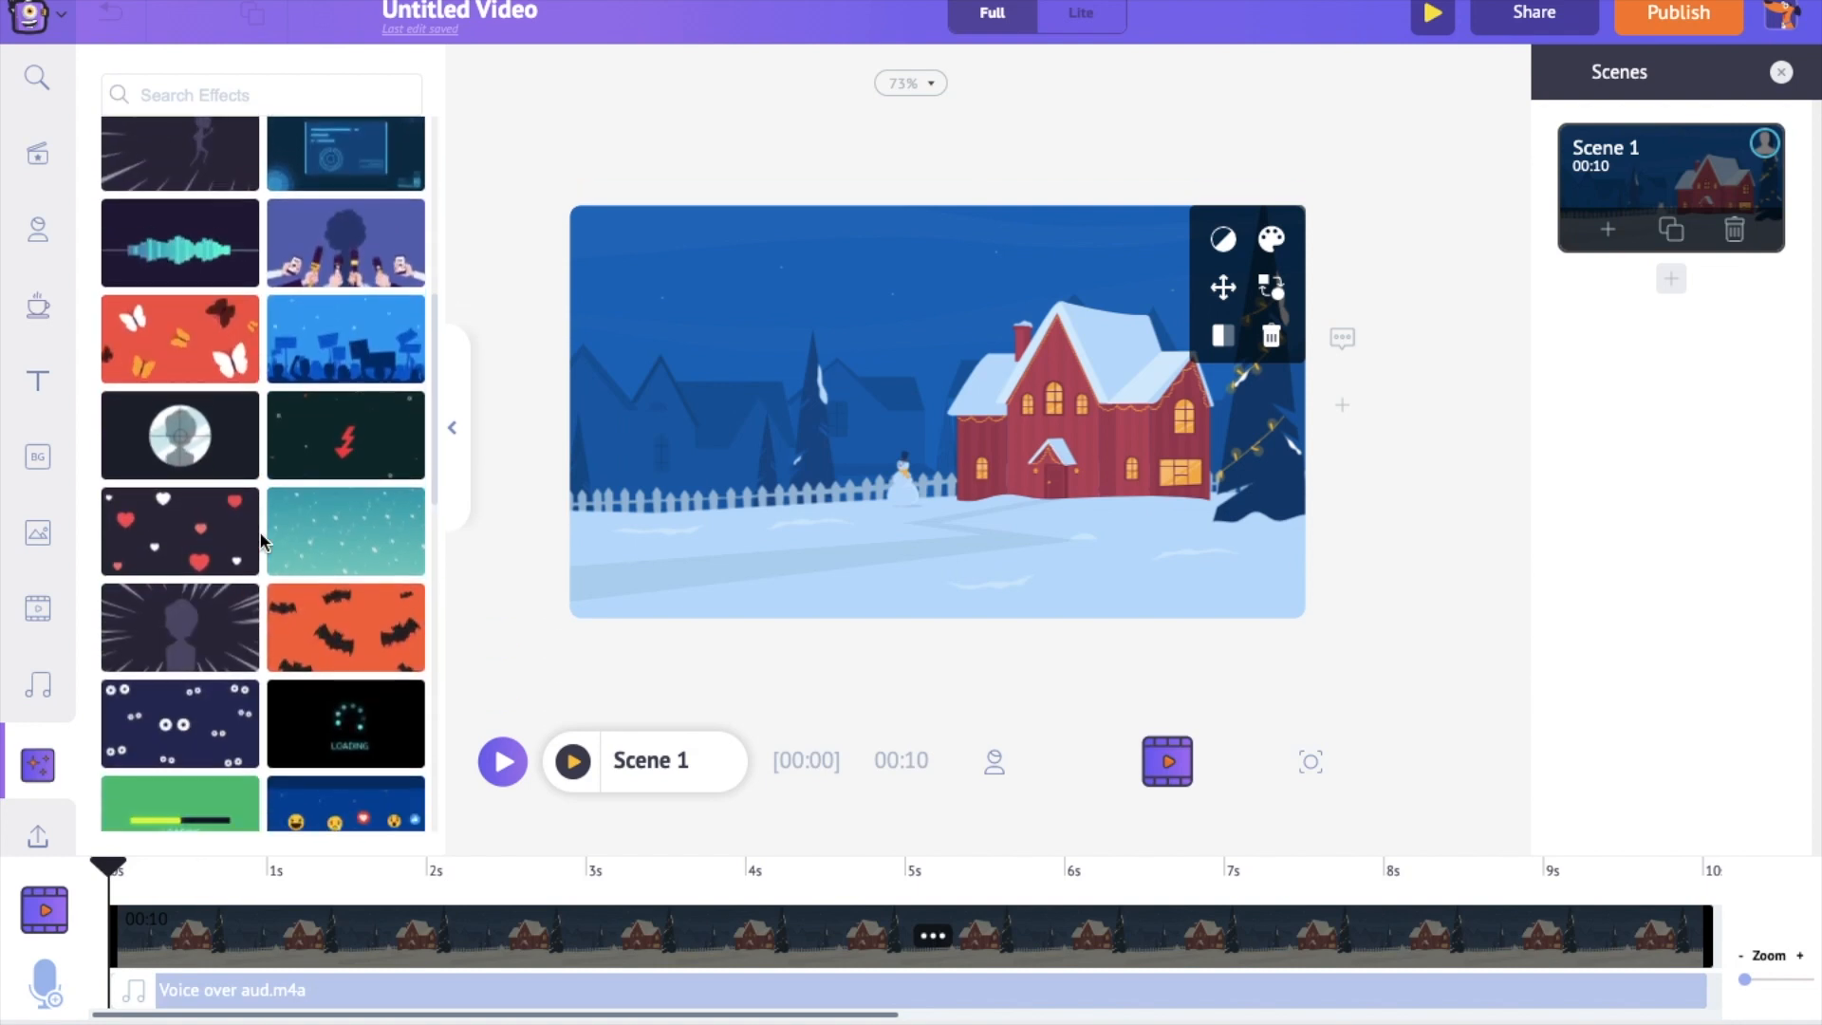
pyautogui.click(311, 529)
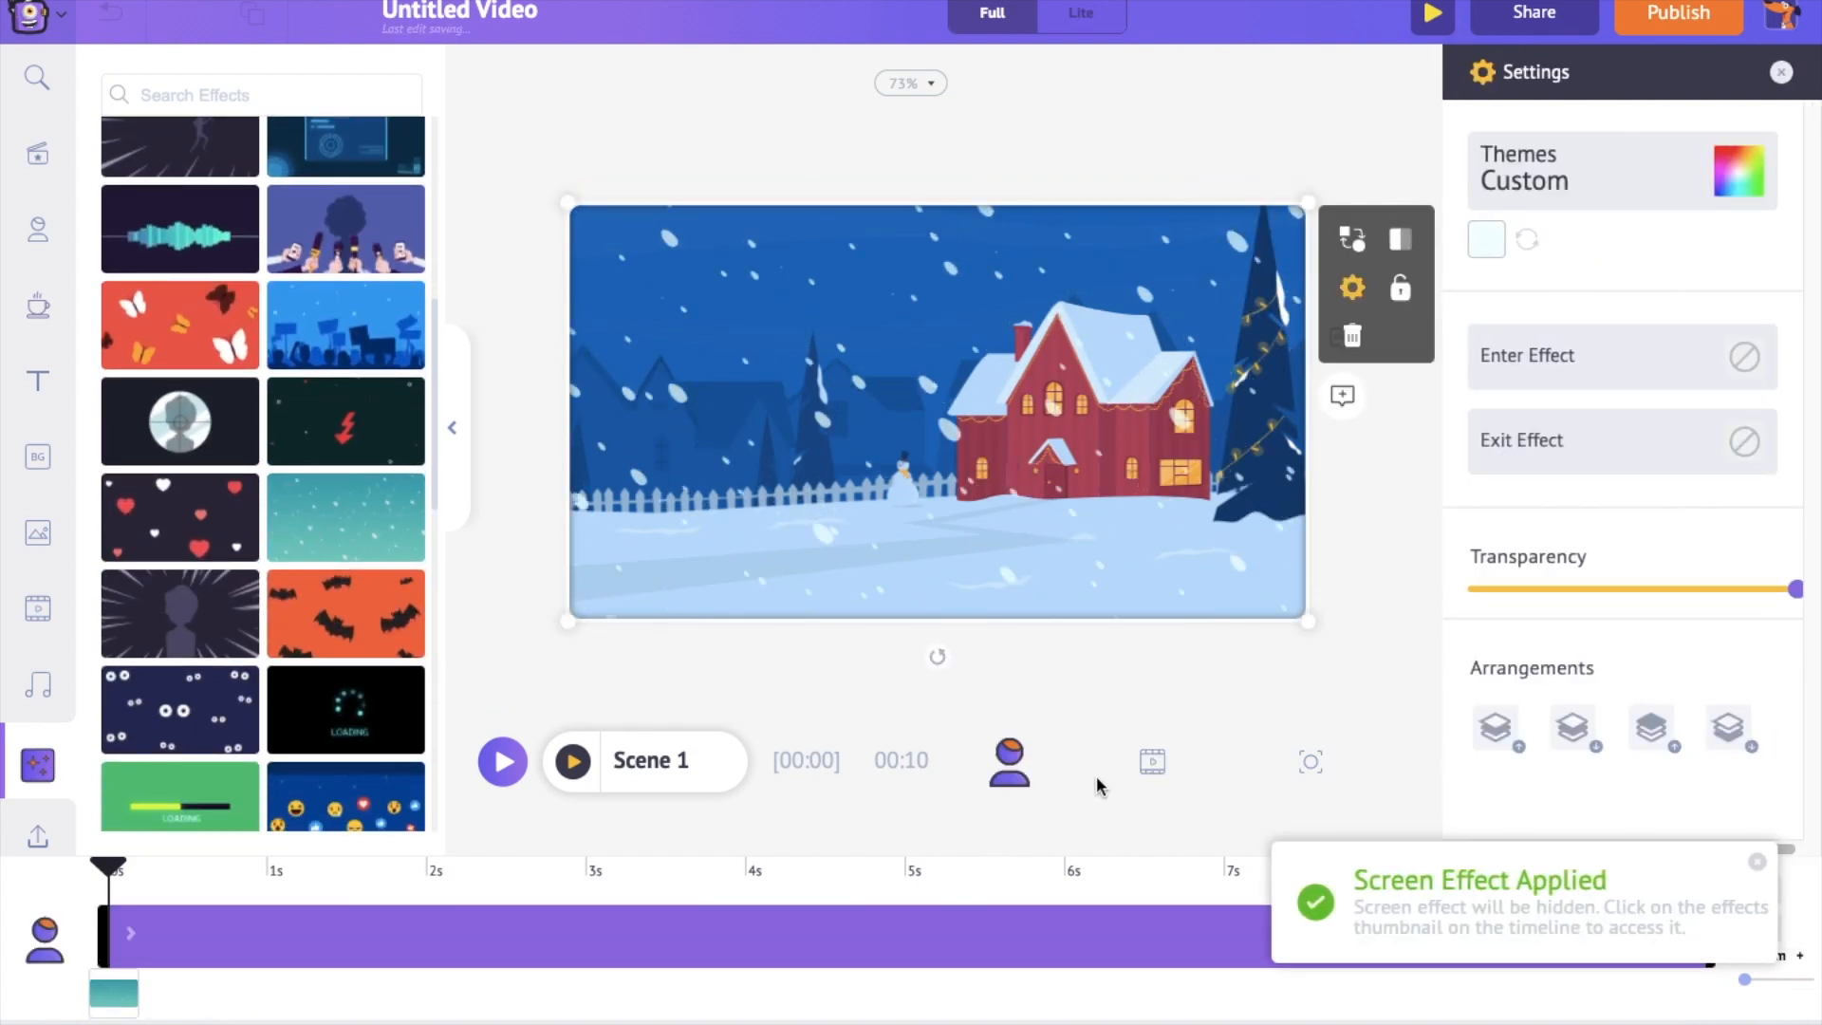
# Step: Shift the voice-over clip to start at about 3 s on the timeline and preview the scene
pyautogui.click(1152, 765)
pyautogui.moveTo(248, 997); pyautogui.dragTo(620, 997)
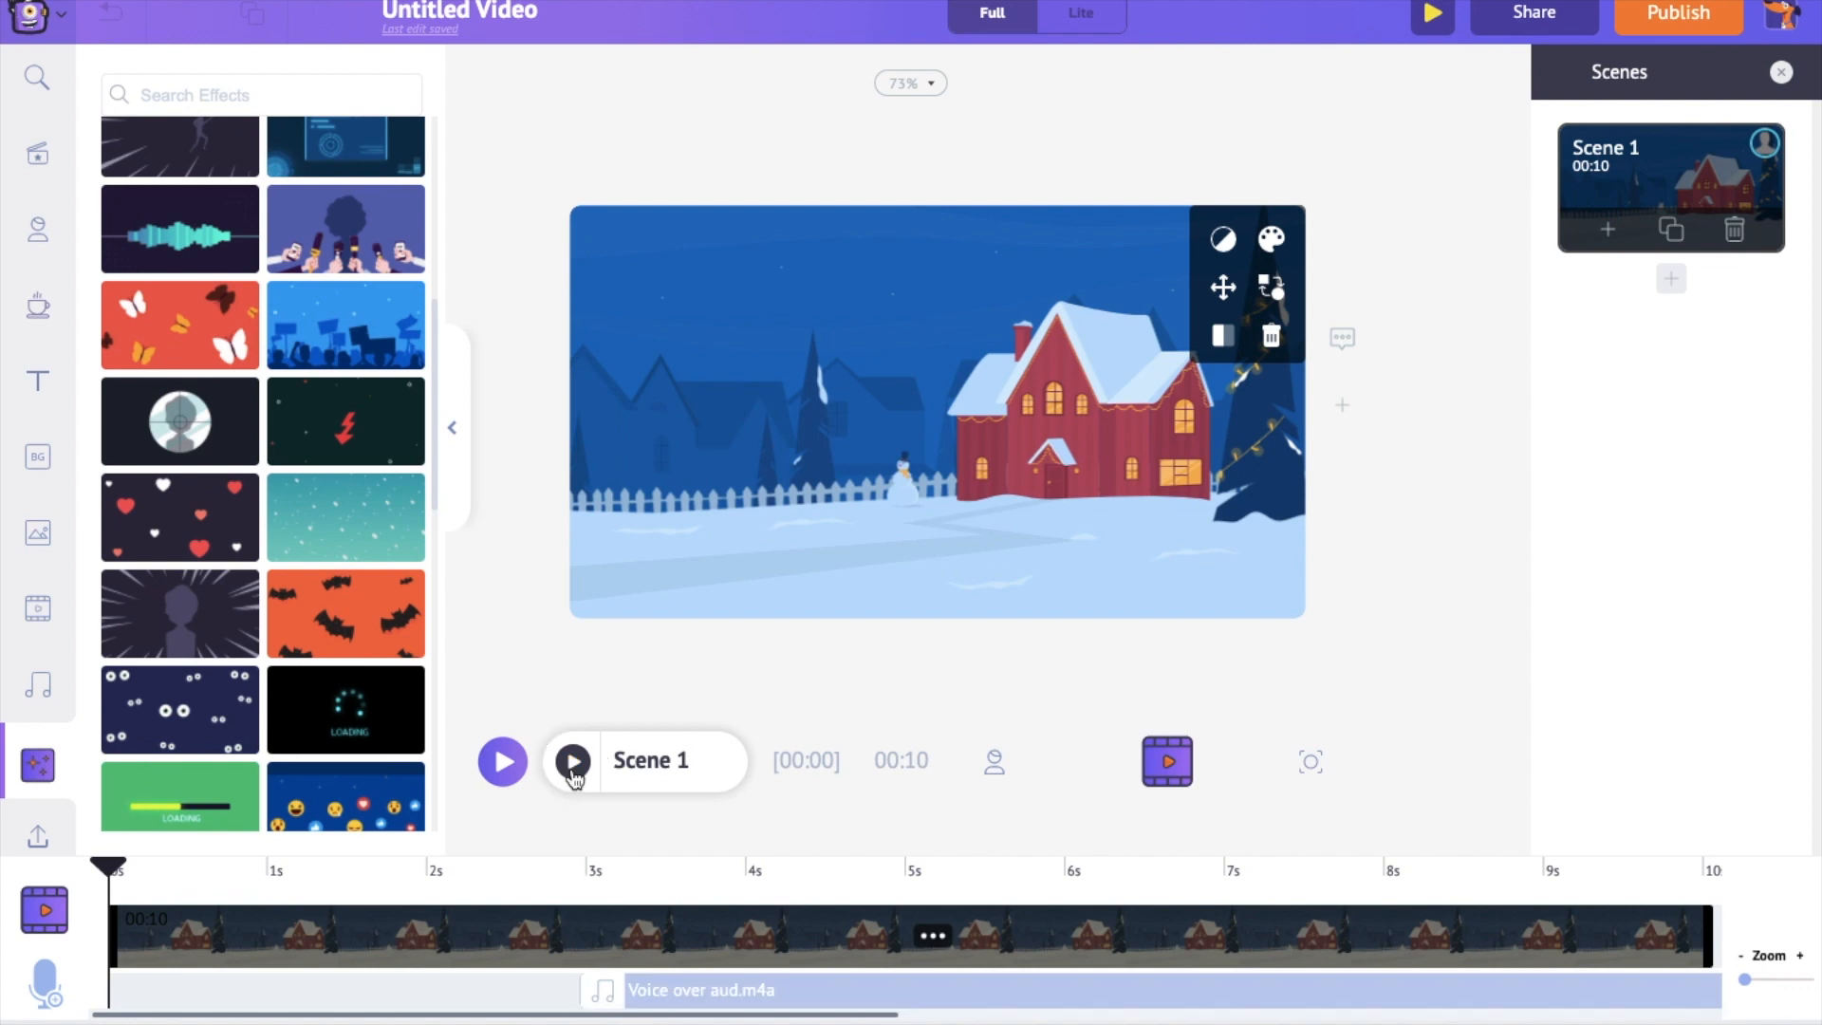
pyautogui.click(572, 770)
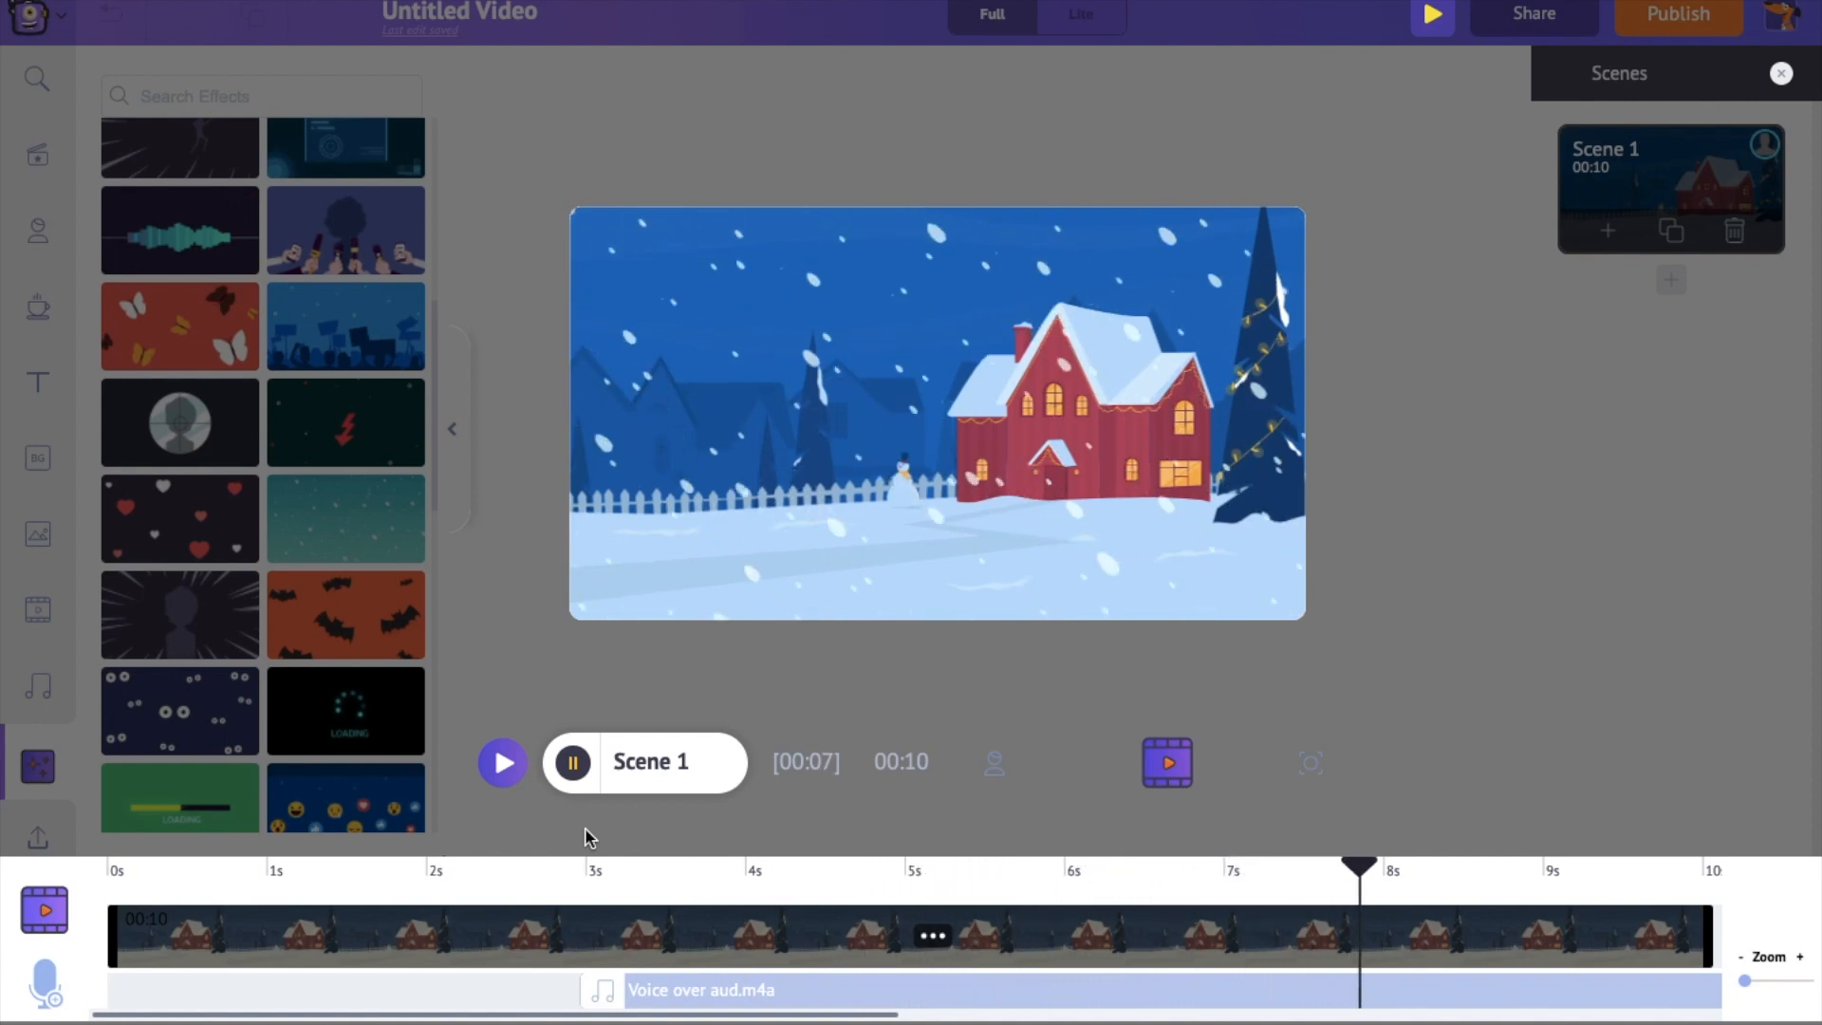
pyautogui.click(580, 776)
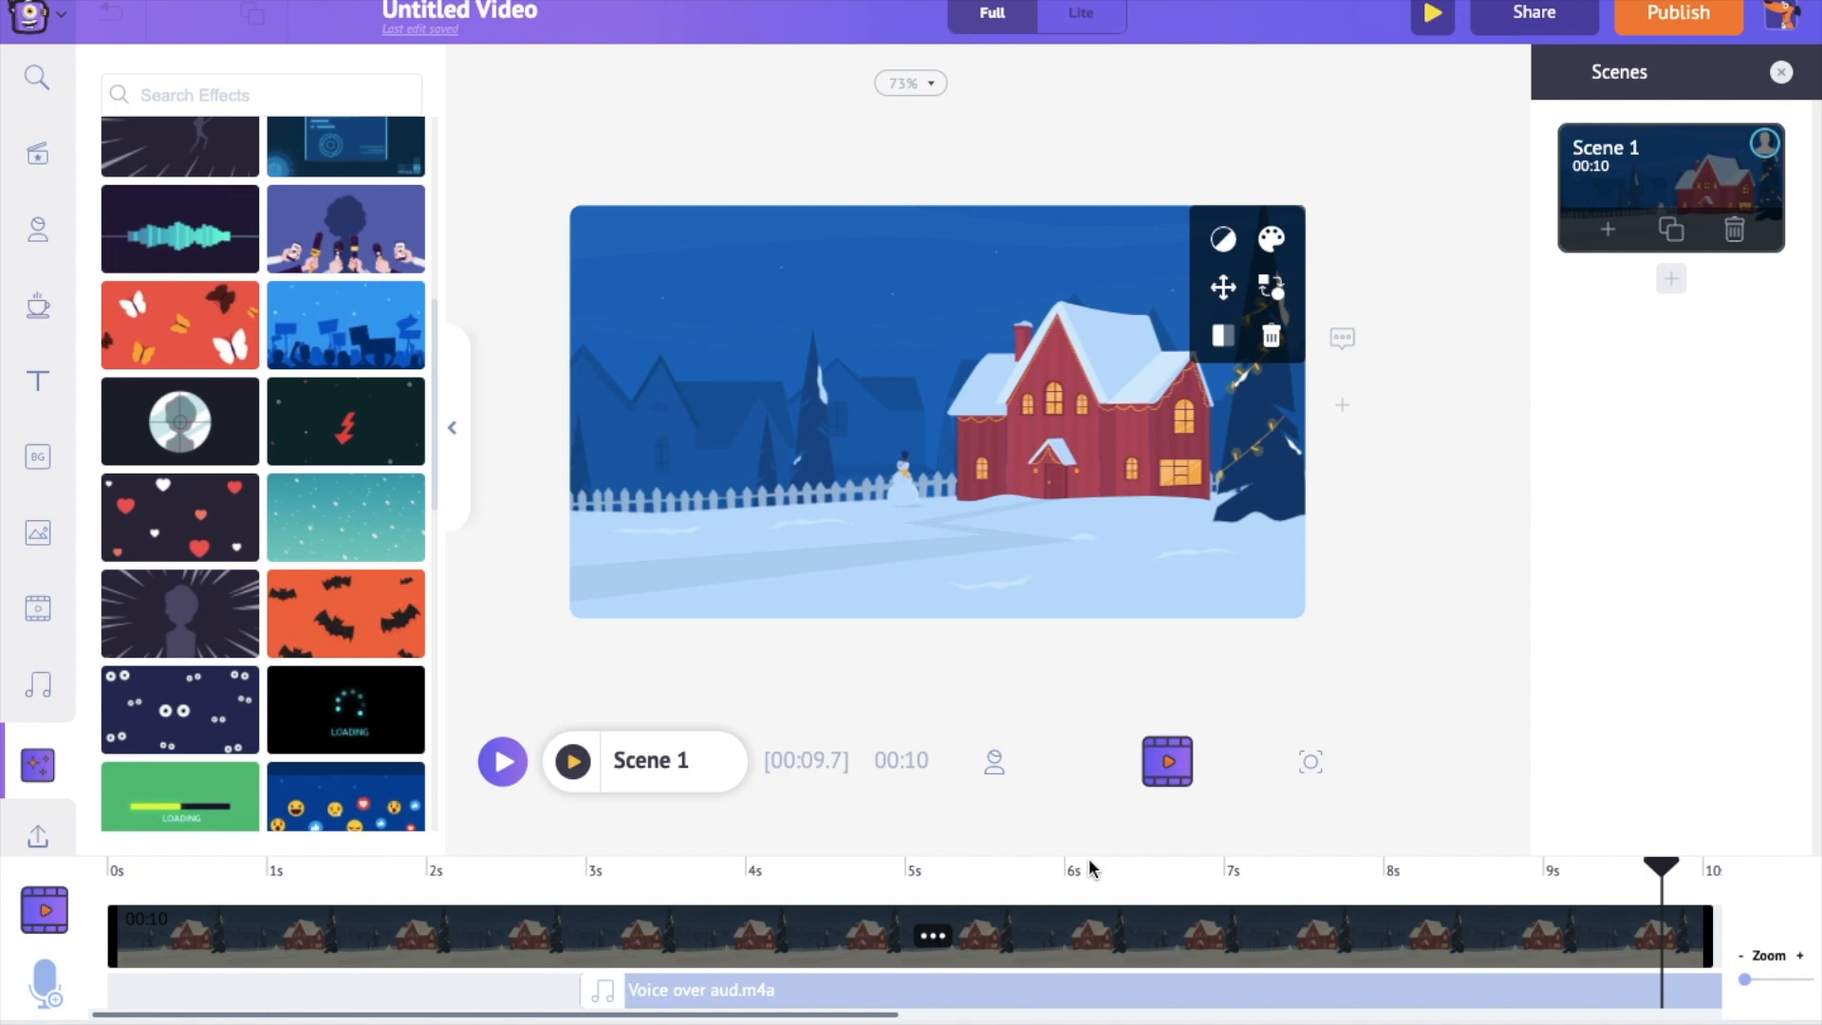
# Step: Shorten Scene 1 to 6 seconds in the animation timeline
pyautogui.click(999, 773)
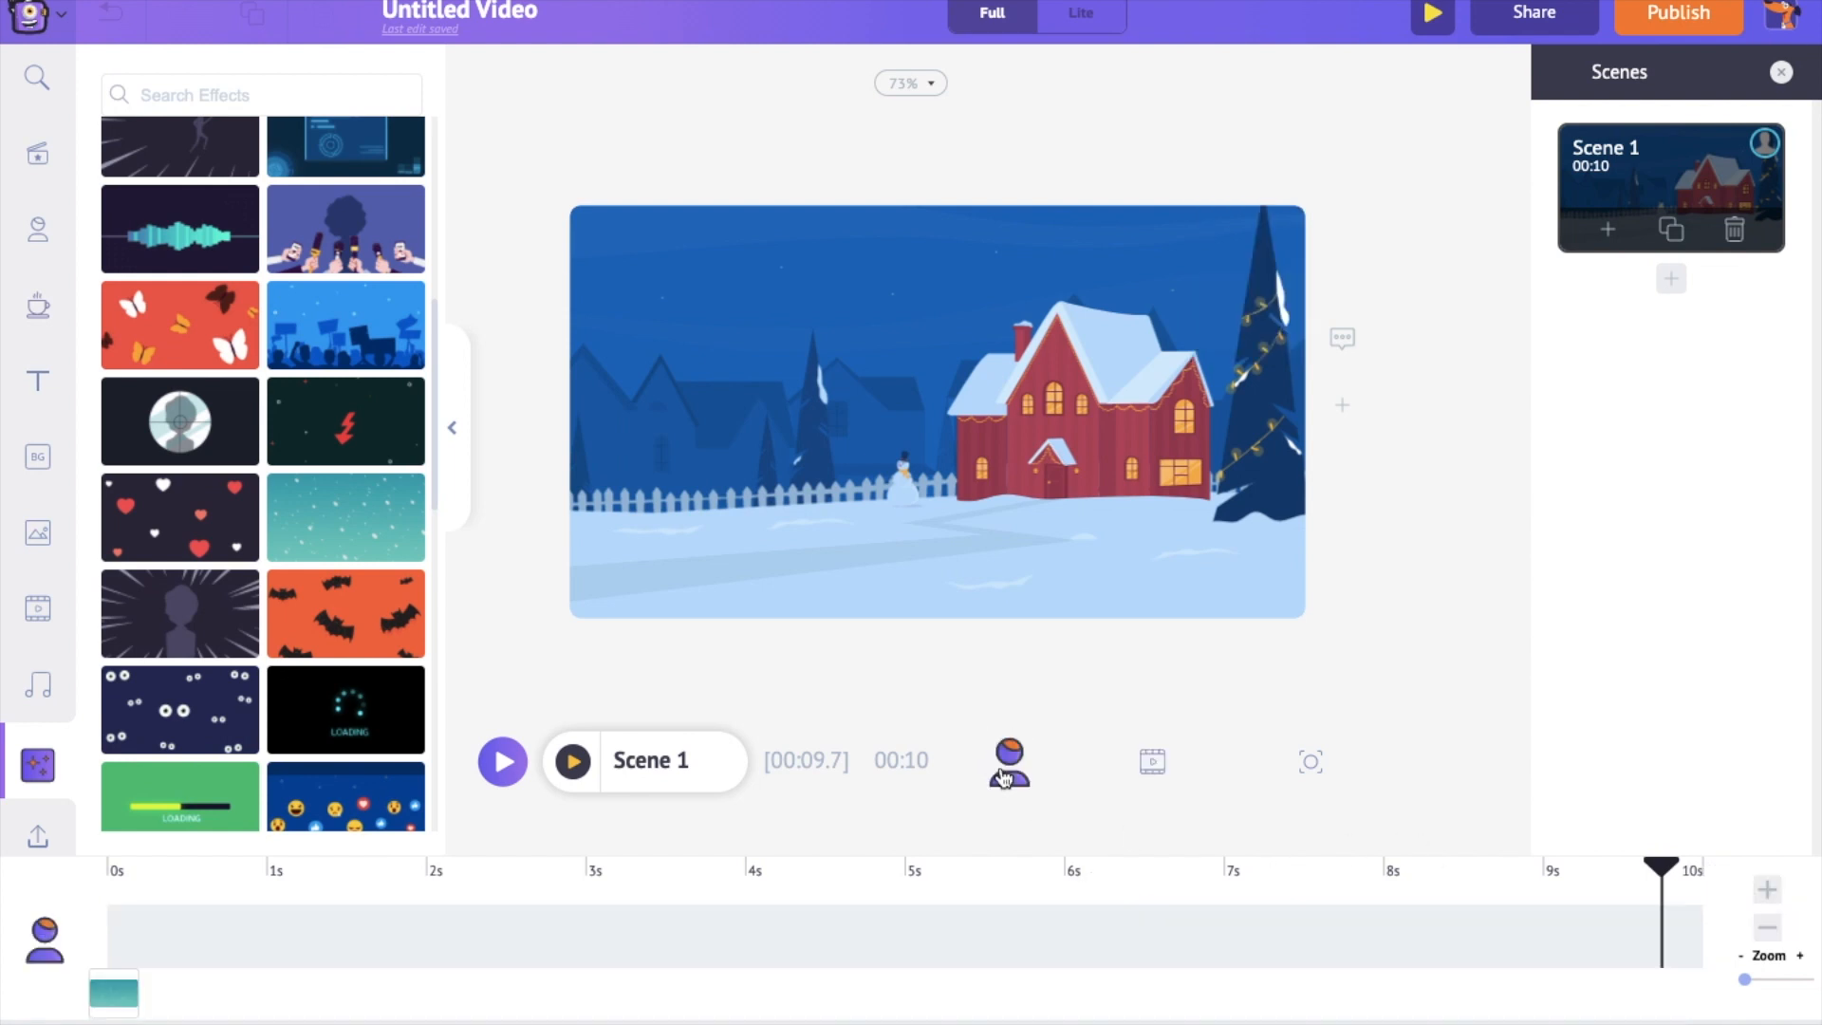
pyautogui.click(1767, 927)
pyautogui.click(1767, 927)
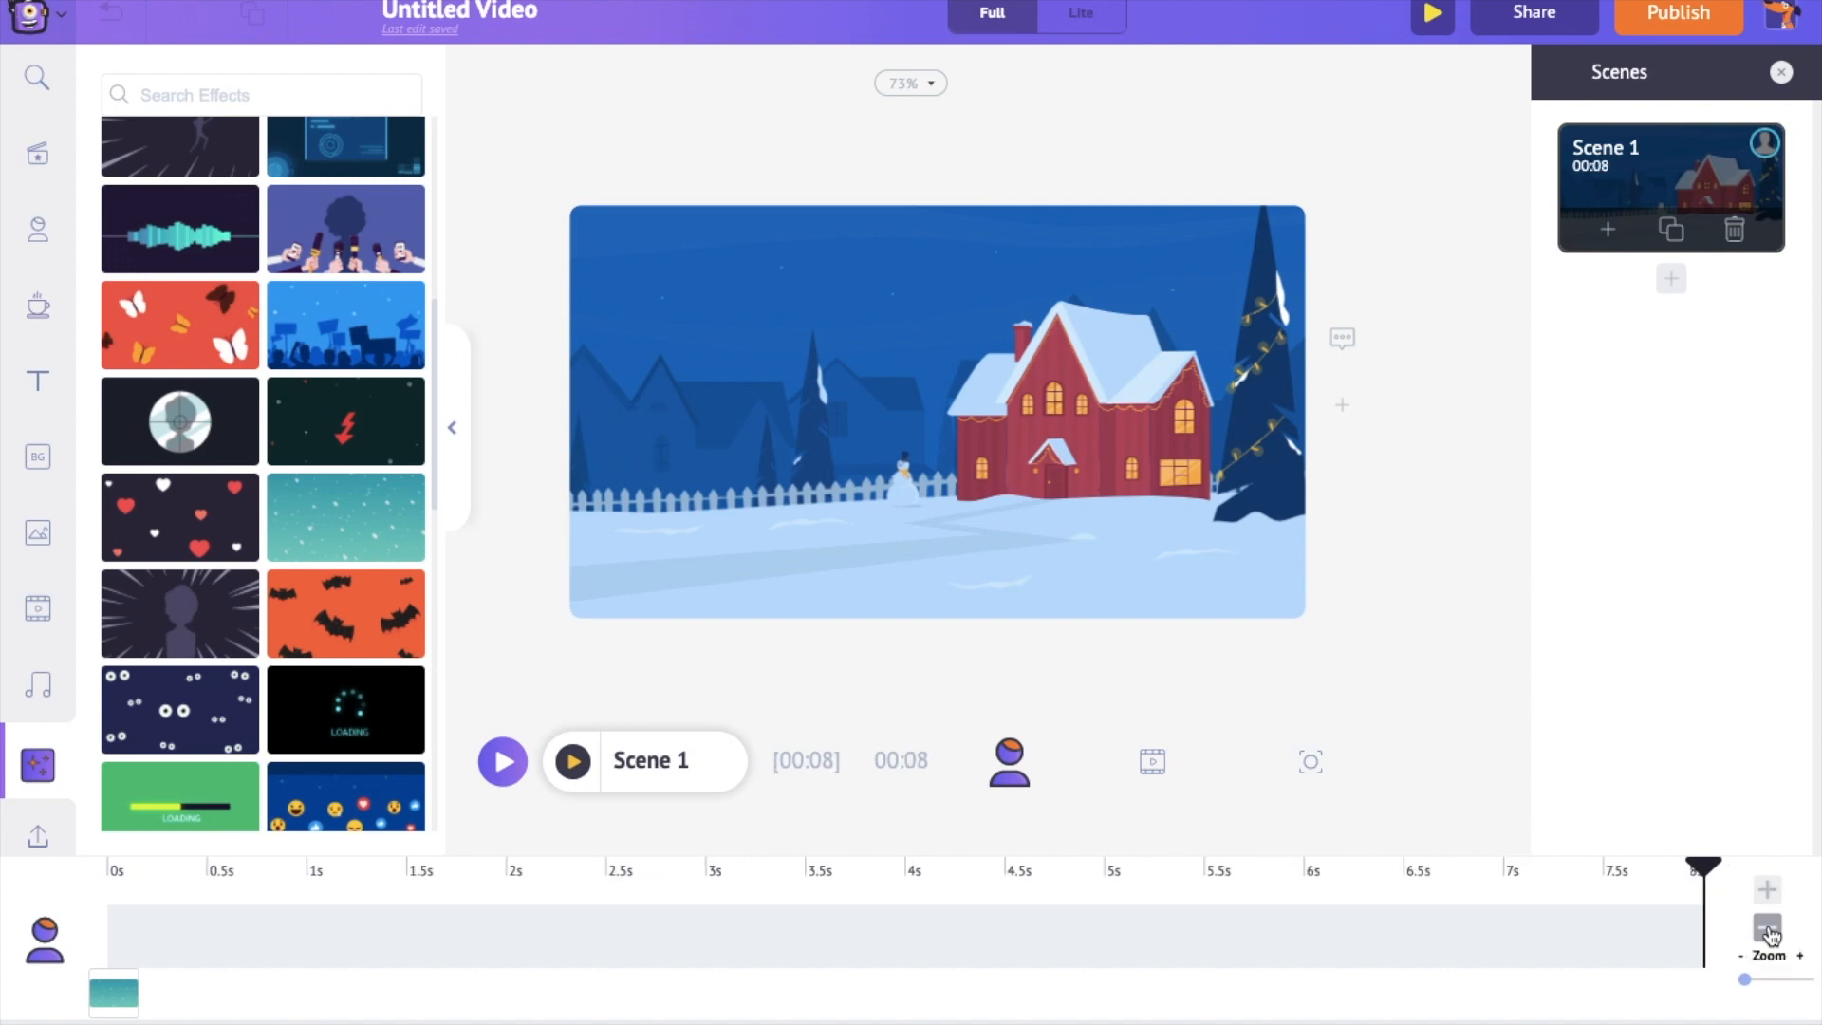
pyautogui.click(1767, 927)
pyautogui.click(1767, 927)
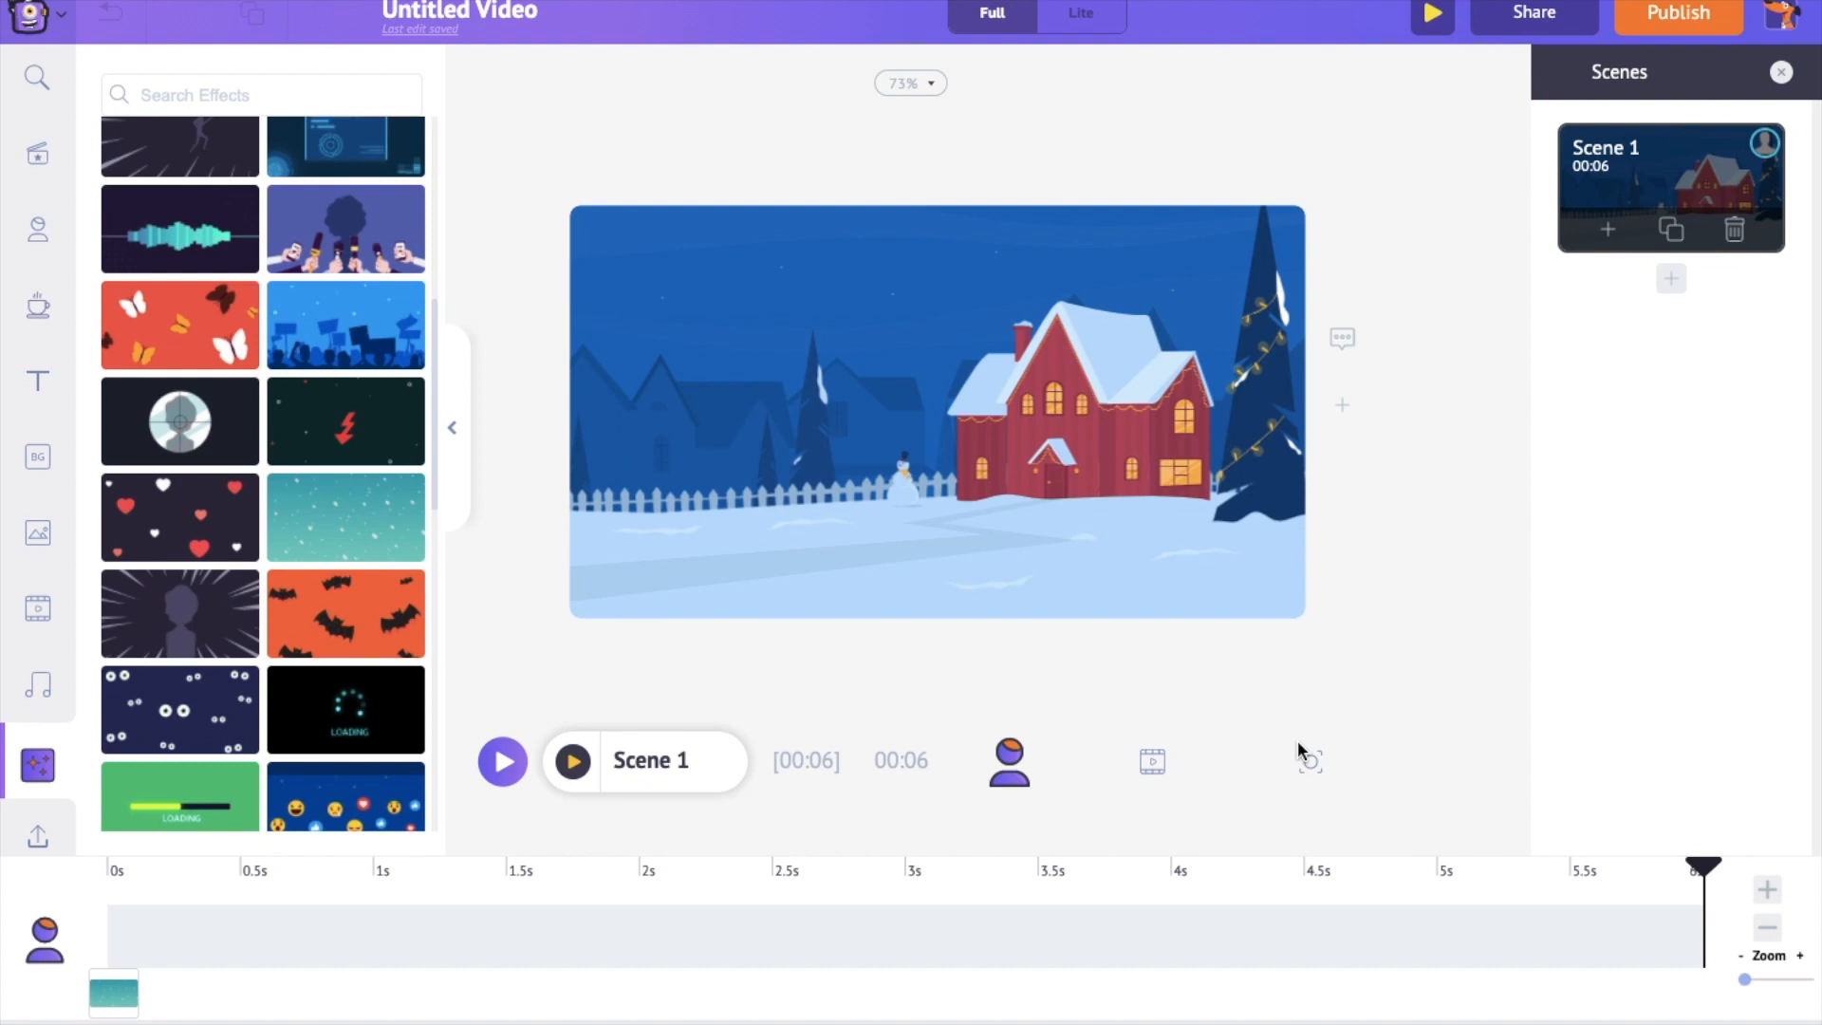
# Step: Switch Scene 1's camera from static to dynamic
pyautogui.click(1312, 762)
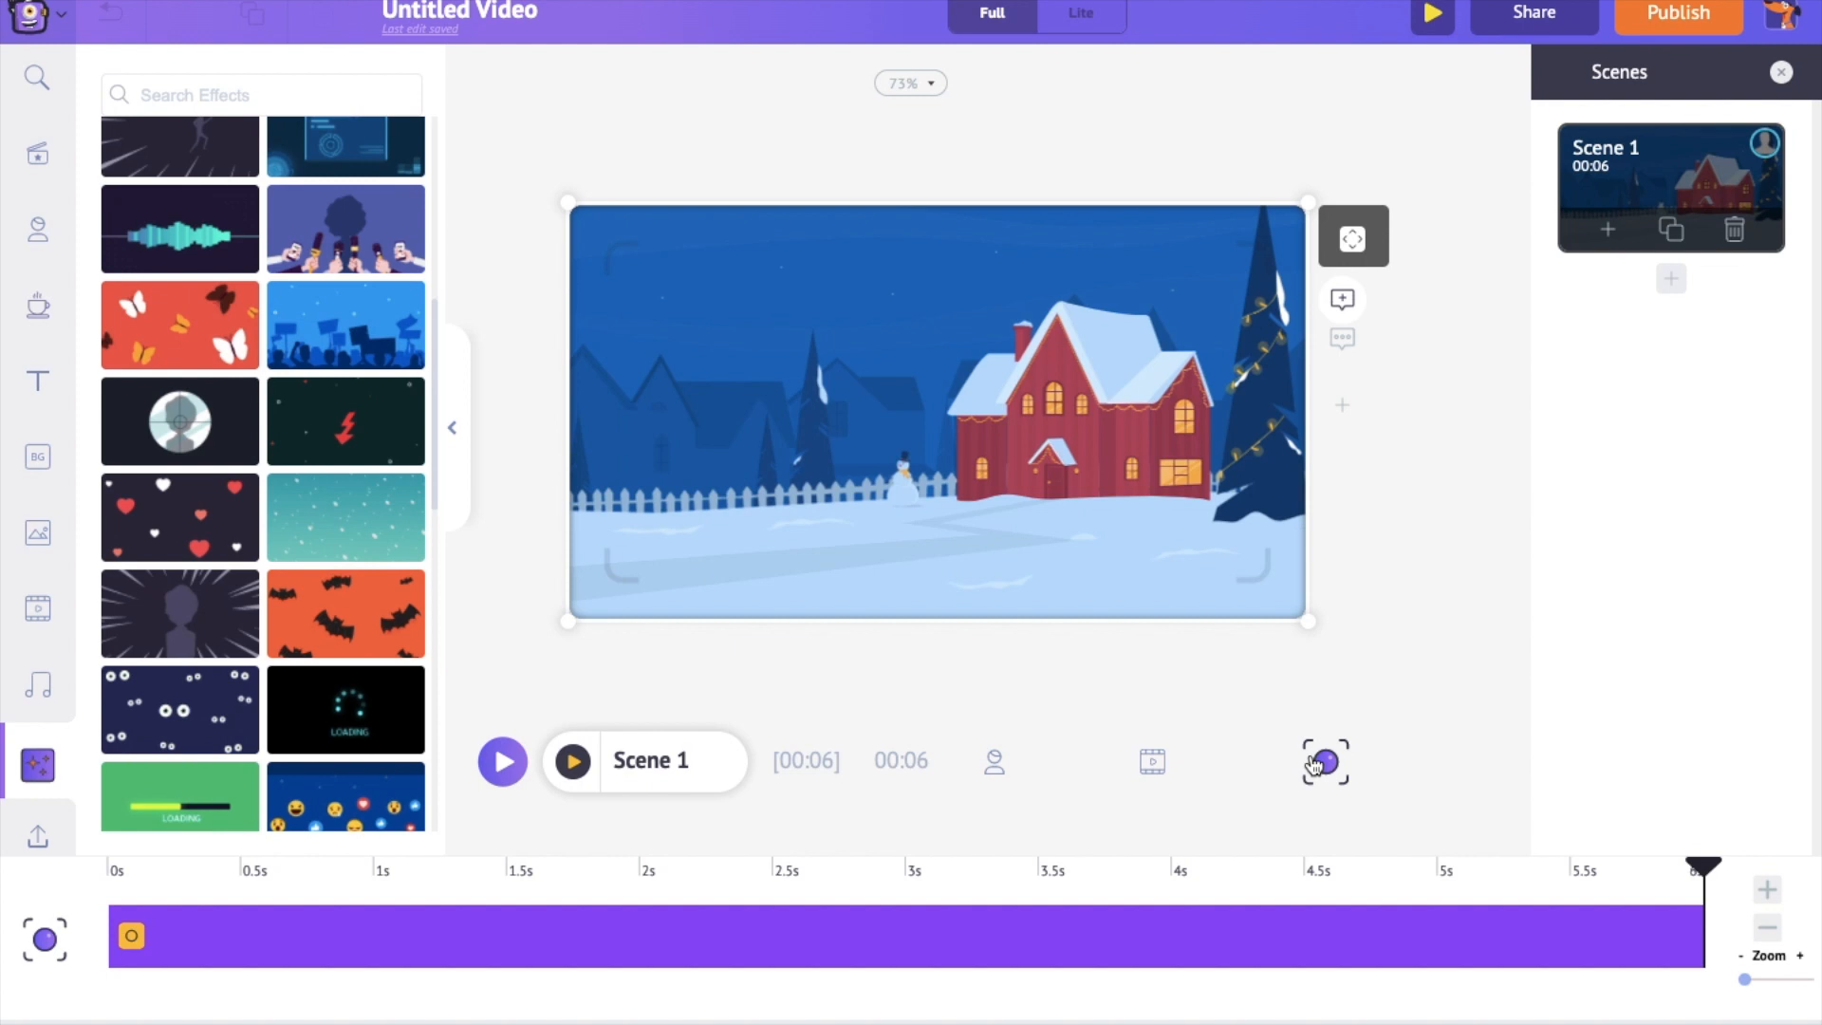
pyautogui.click(128, 938)
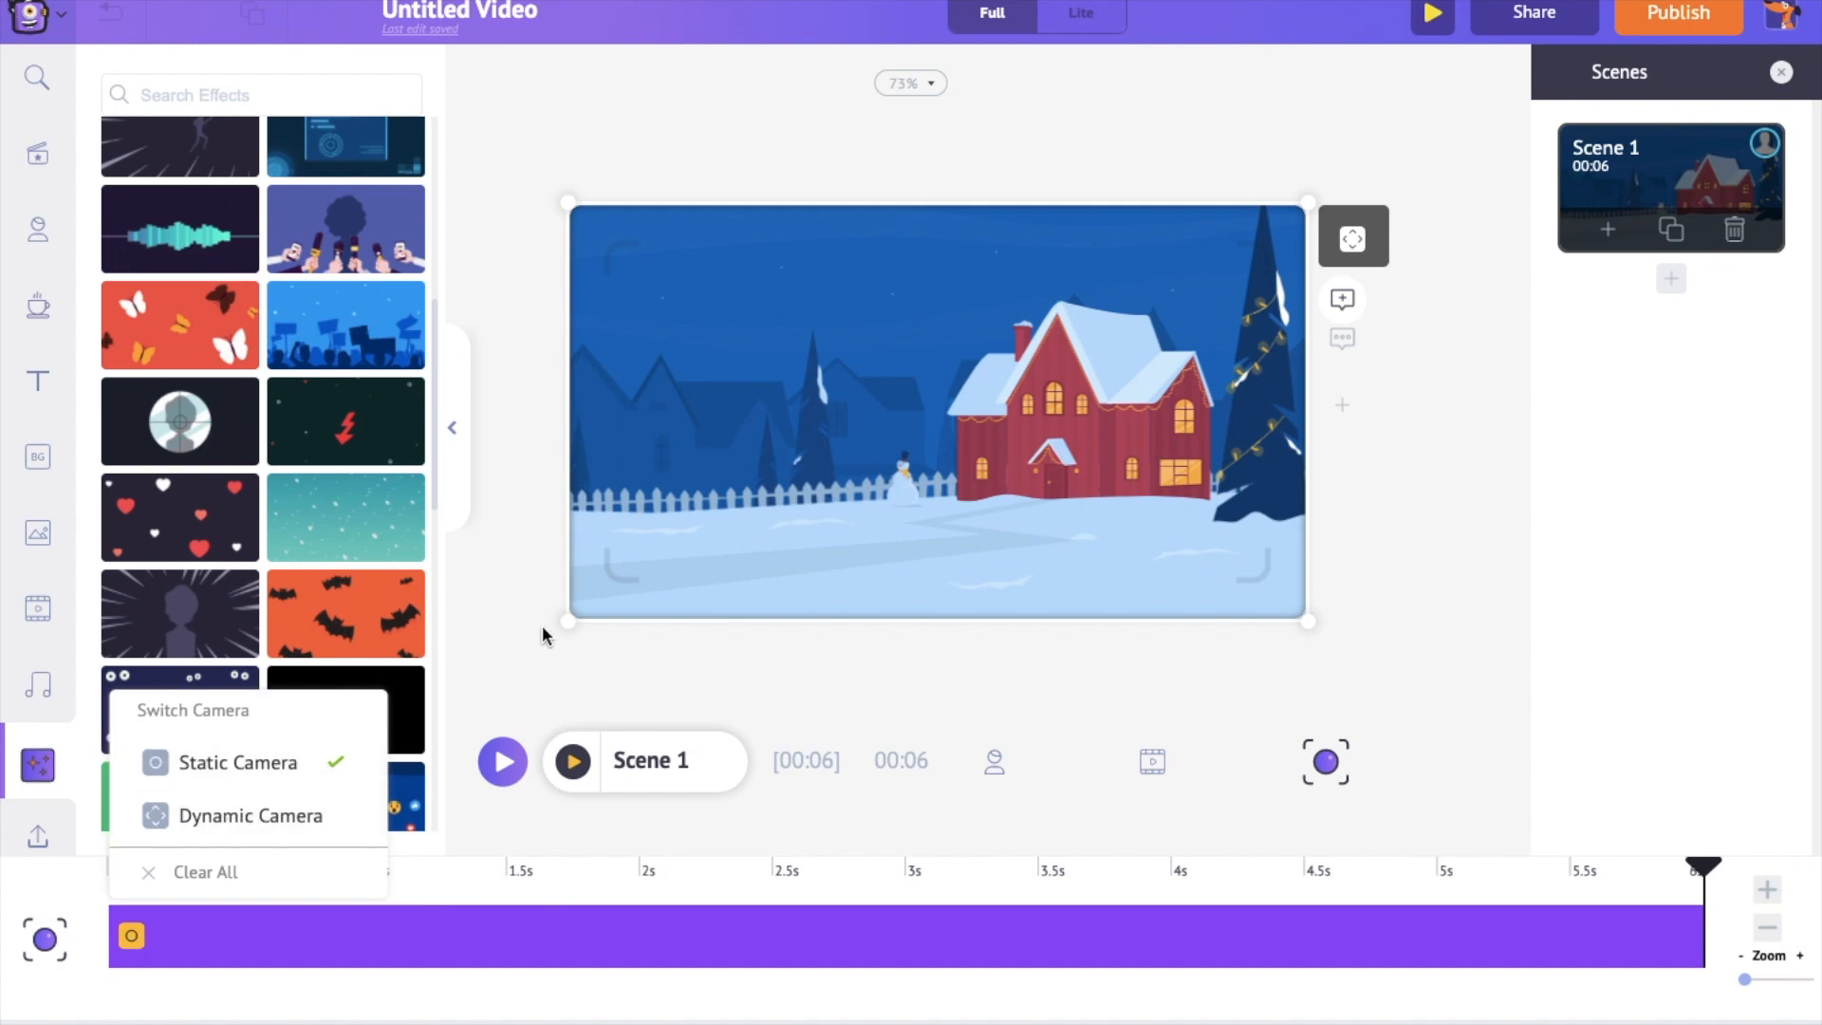
pyautogui.moveTo(570, 621); pyautogui.dragTo(546, 655)
pyautogui.click(125, 951)
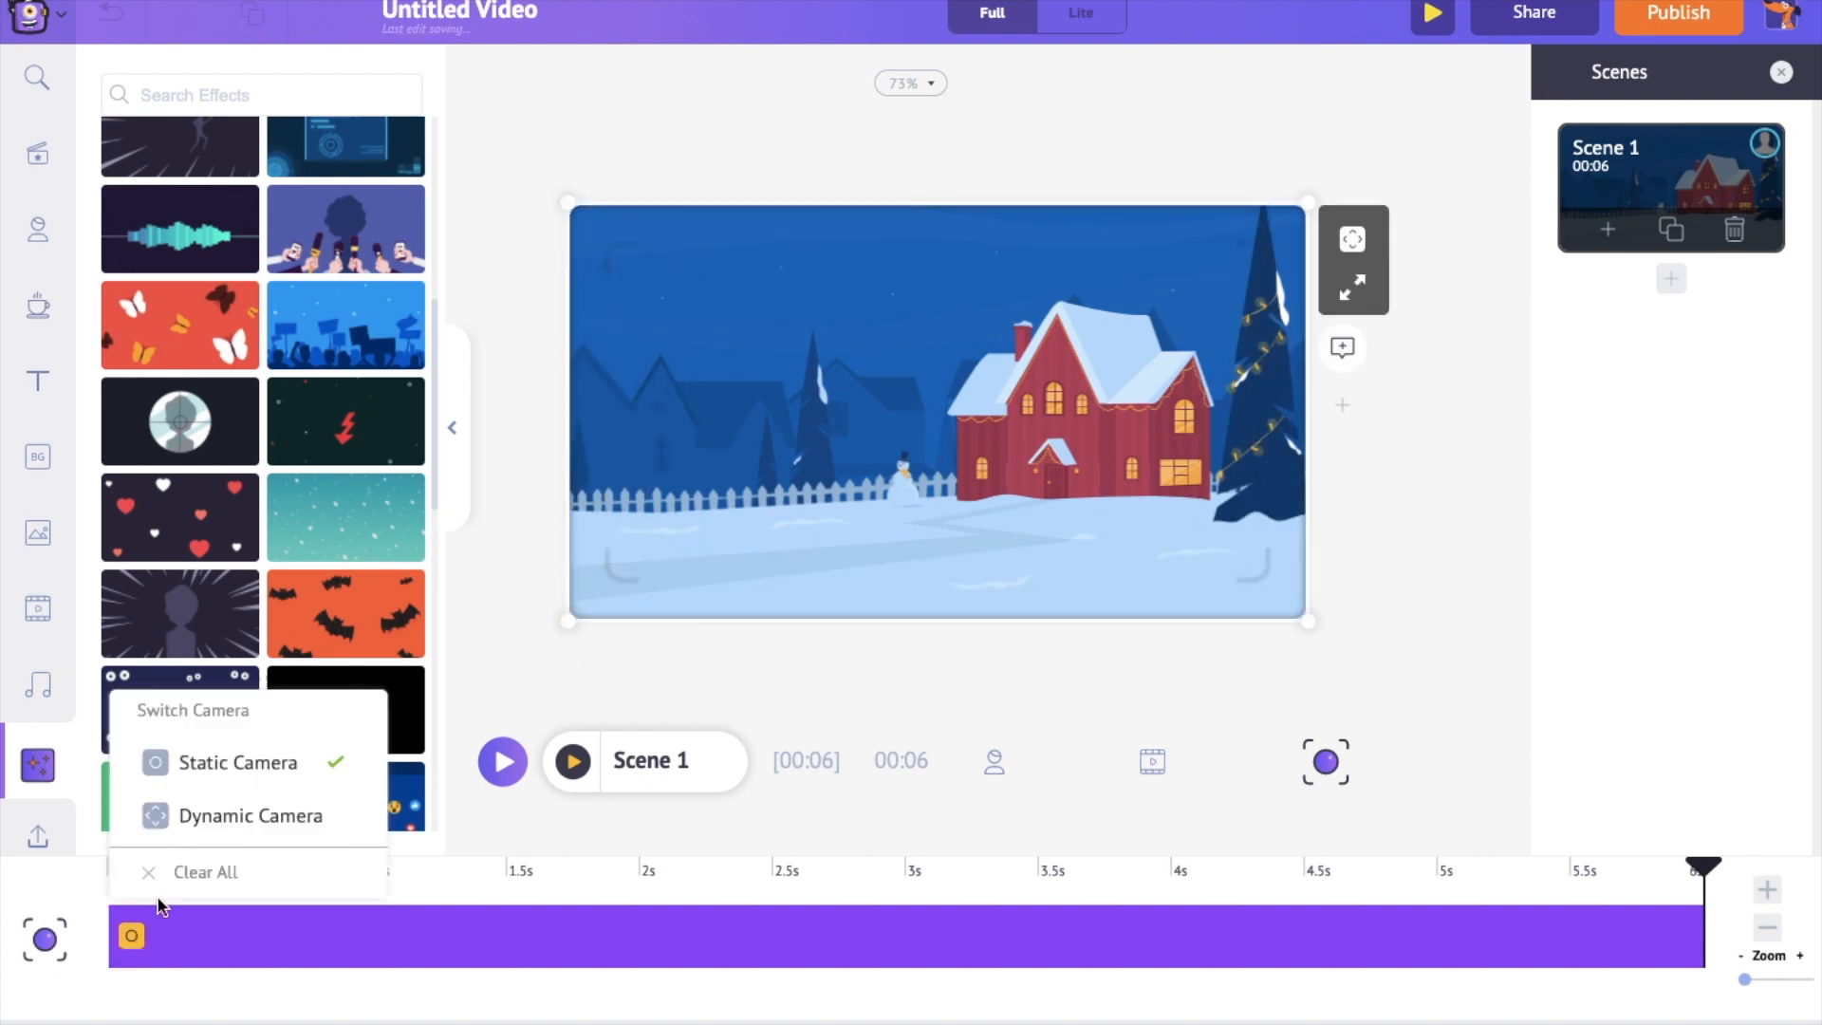
pyautogui.click(180, 818)
# Step: Shrink the camera frame slightly for a zoom-in, stretch the camera move to the scene's end and preview it
pyautogui.moveTo(569, 622); pyautogui.dragTo(610, 618)
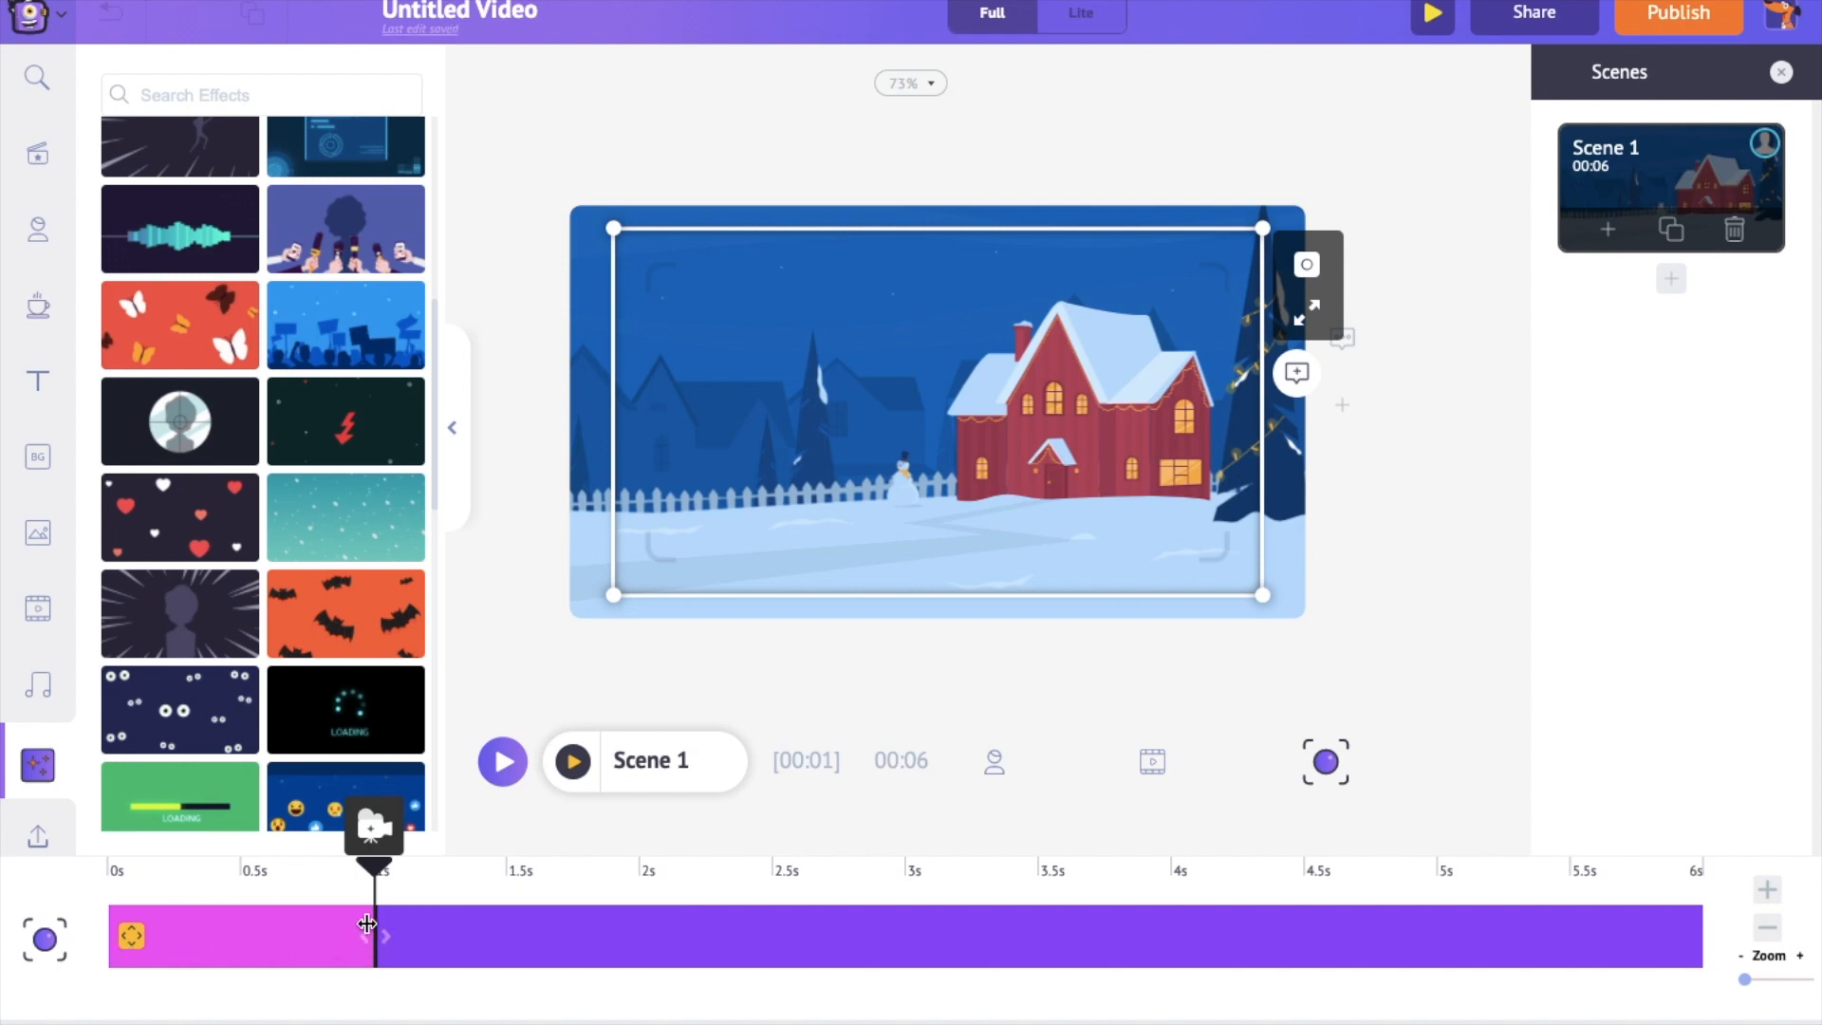
pyautogui.moveTo(375, 935); pyautogui.dragTo(1751, 992)
pyautogui.click(562, 767)
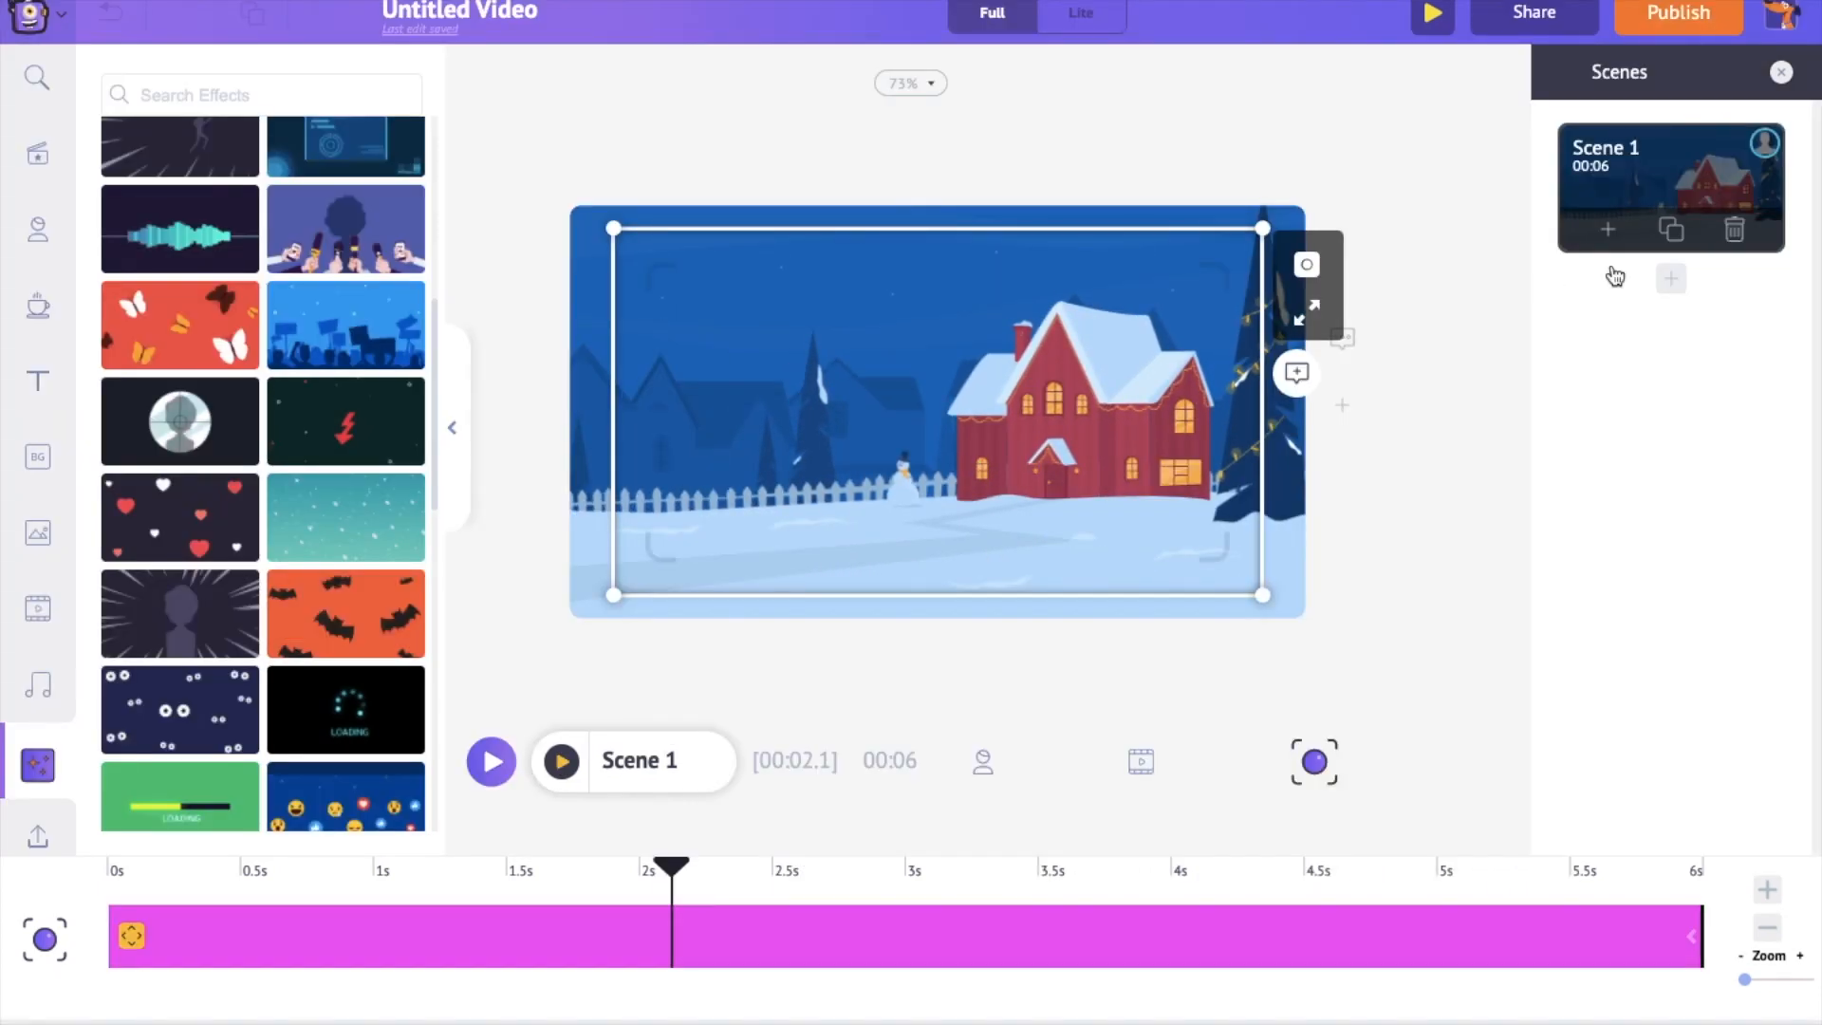
# Step: Add a second scene and set its background to the green Home room with a large dark window framed by lights
pyautogui.click(1673, 283)
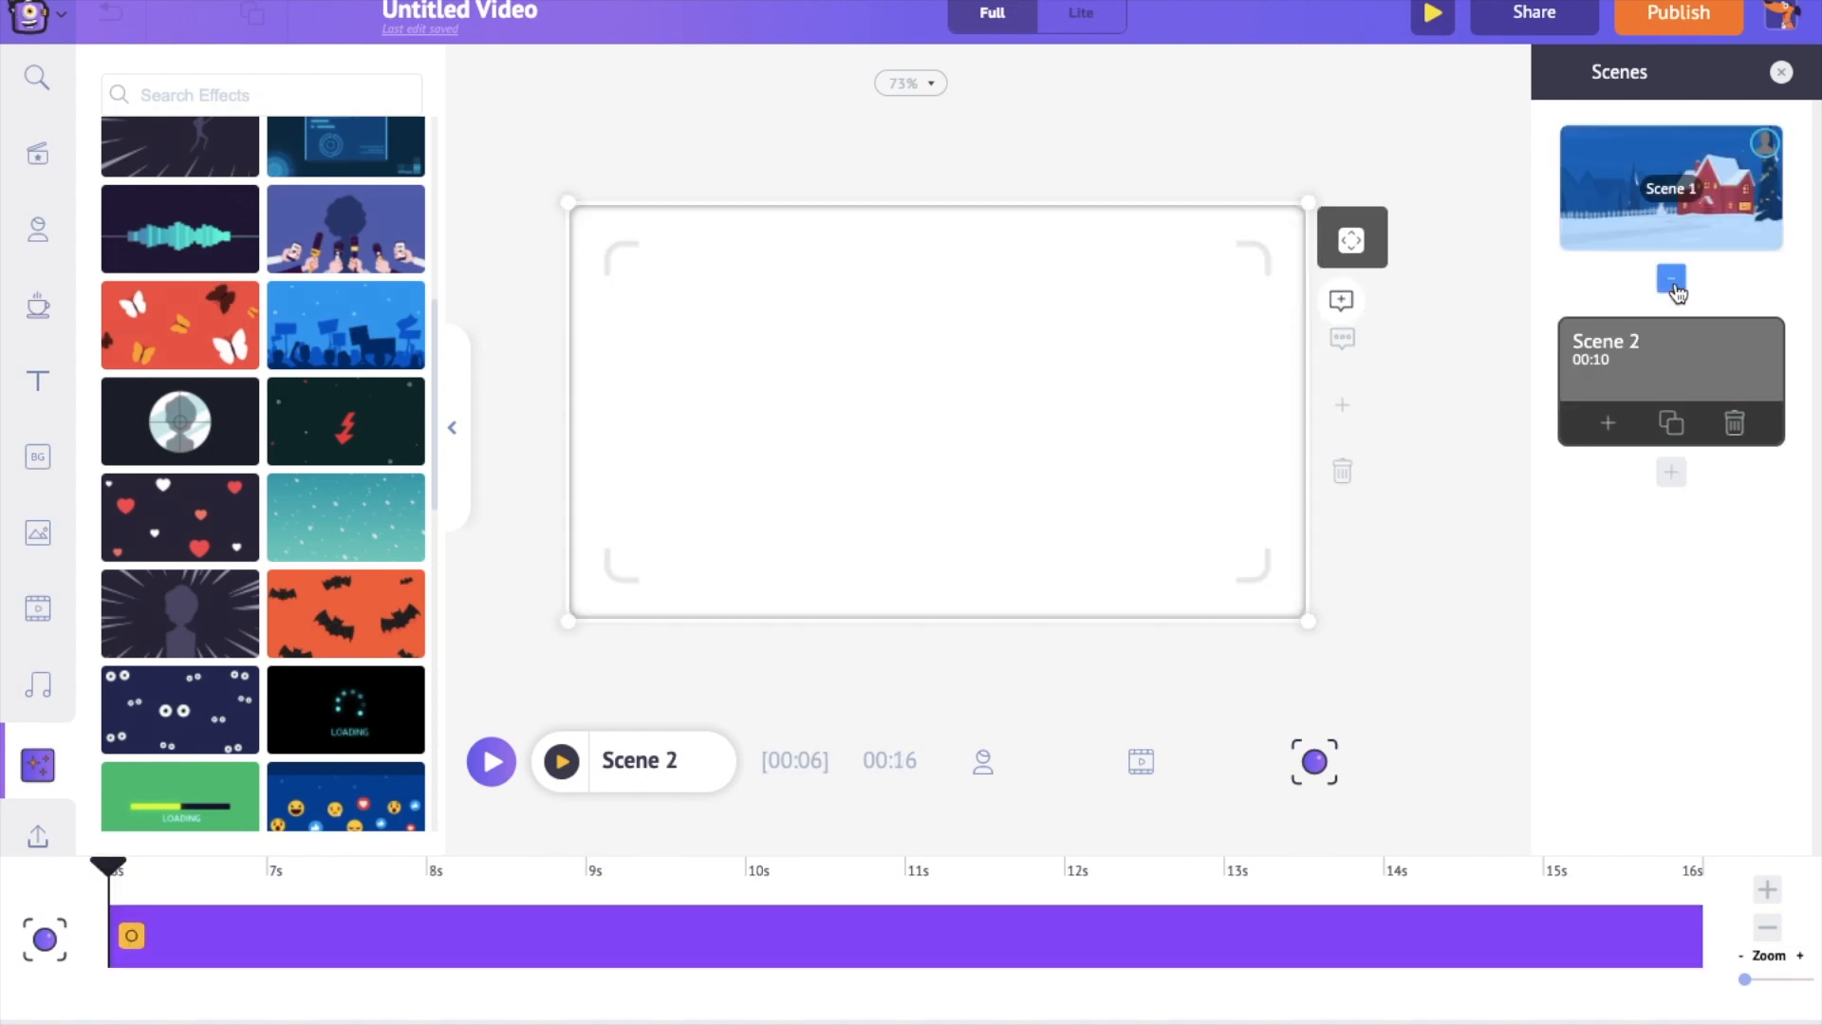
pyautogui.click(988, 770)
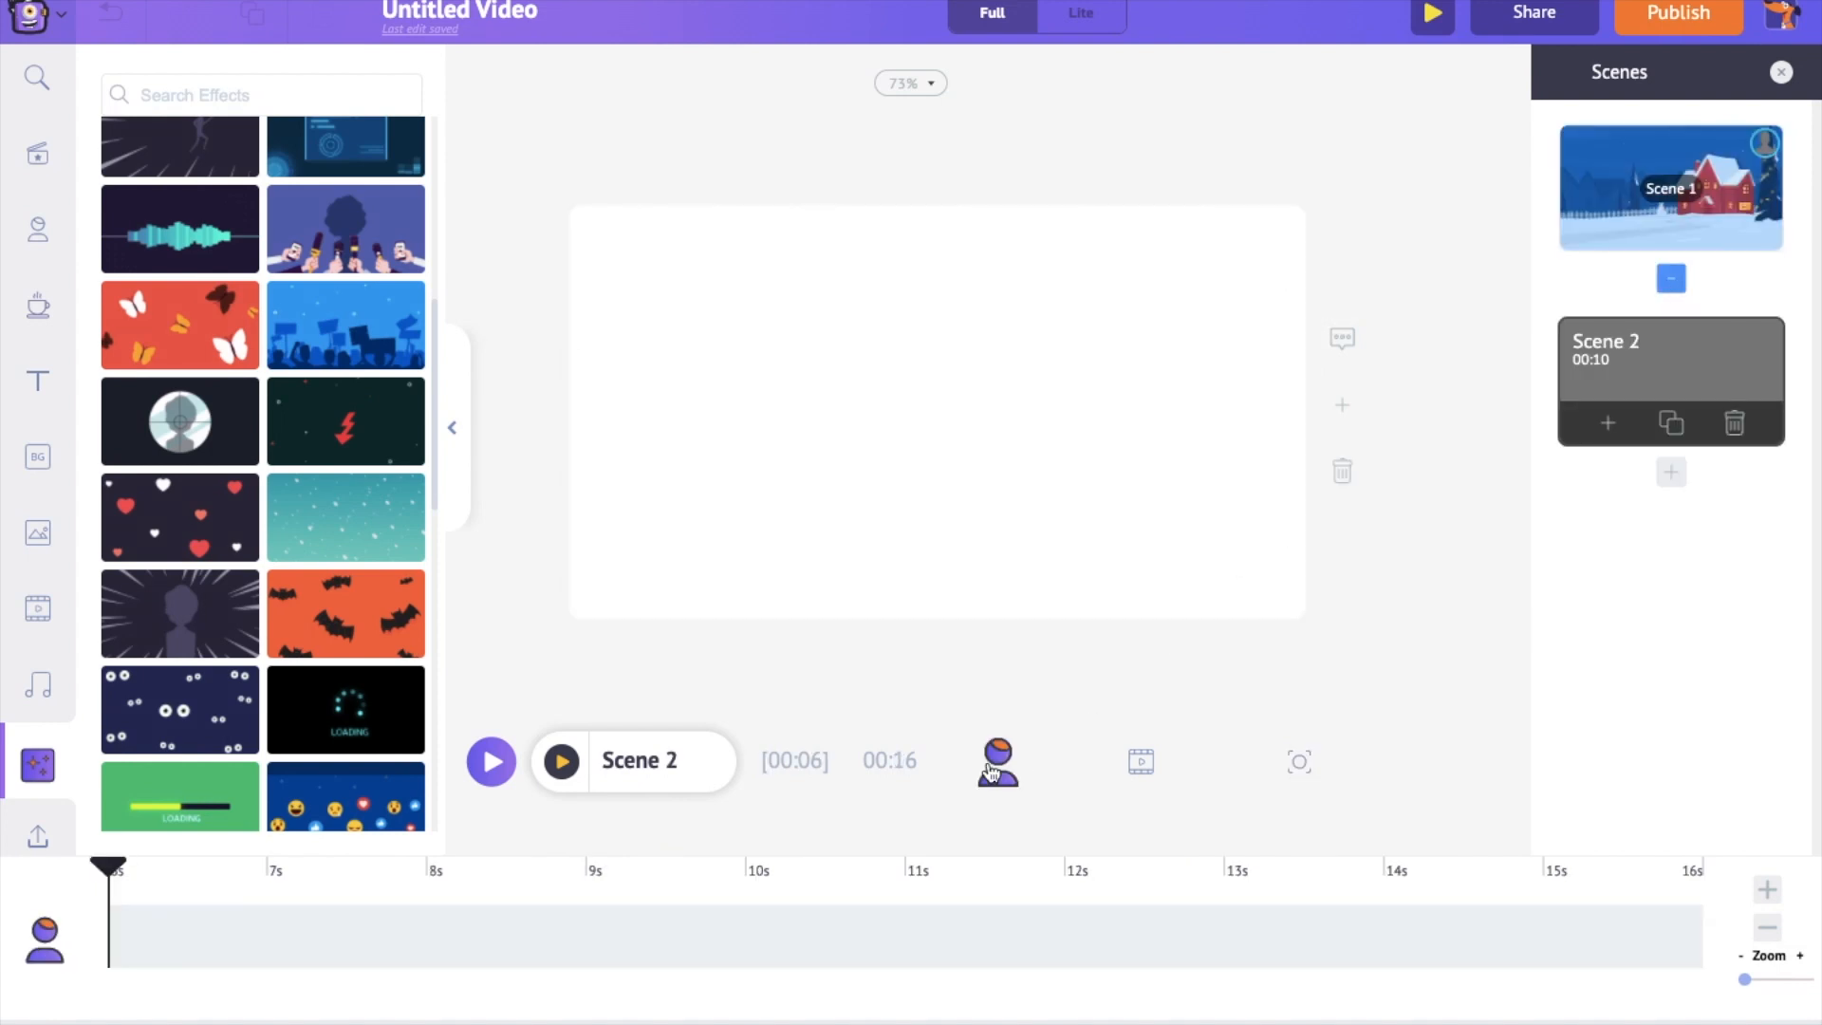
pyautogui.click(38, 456)
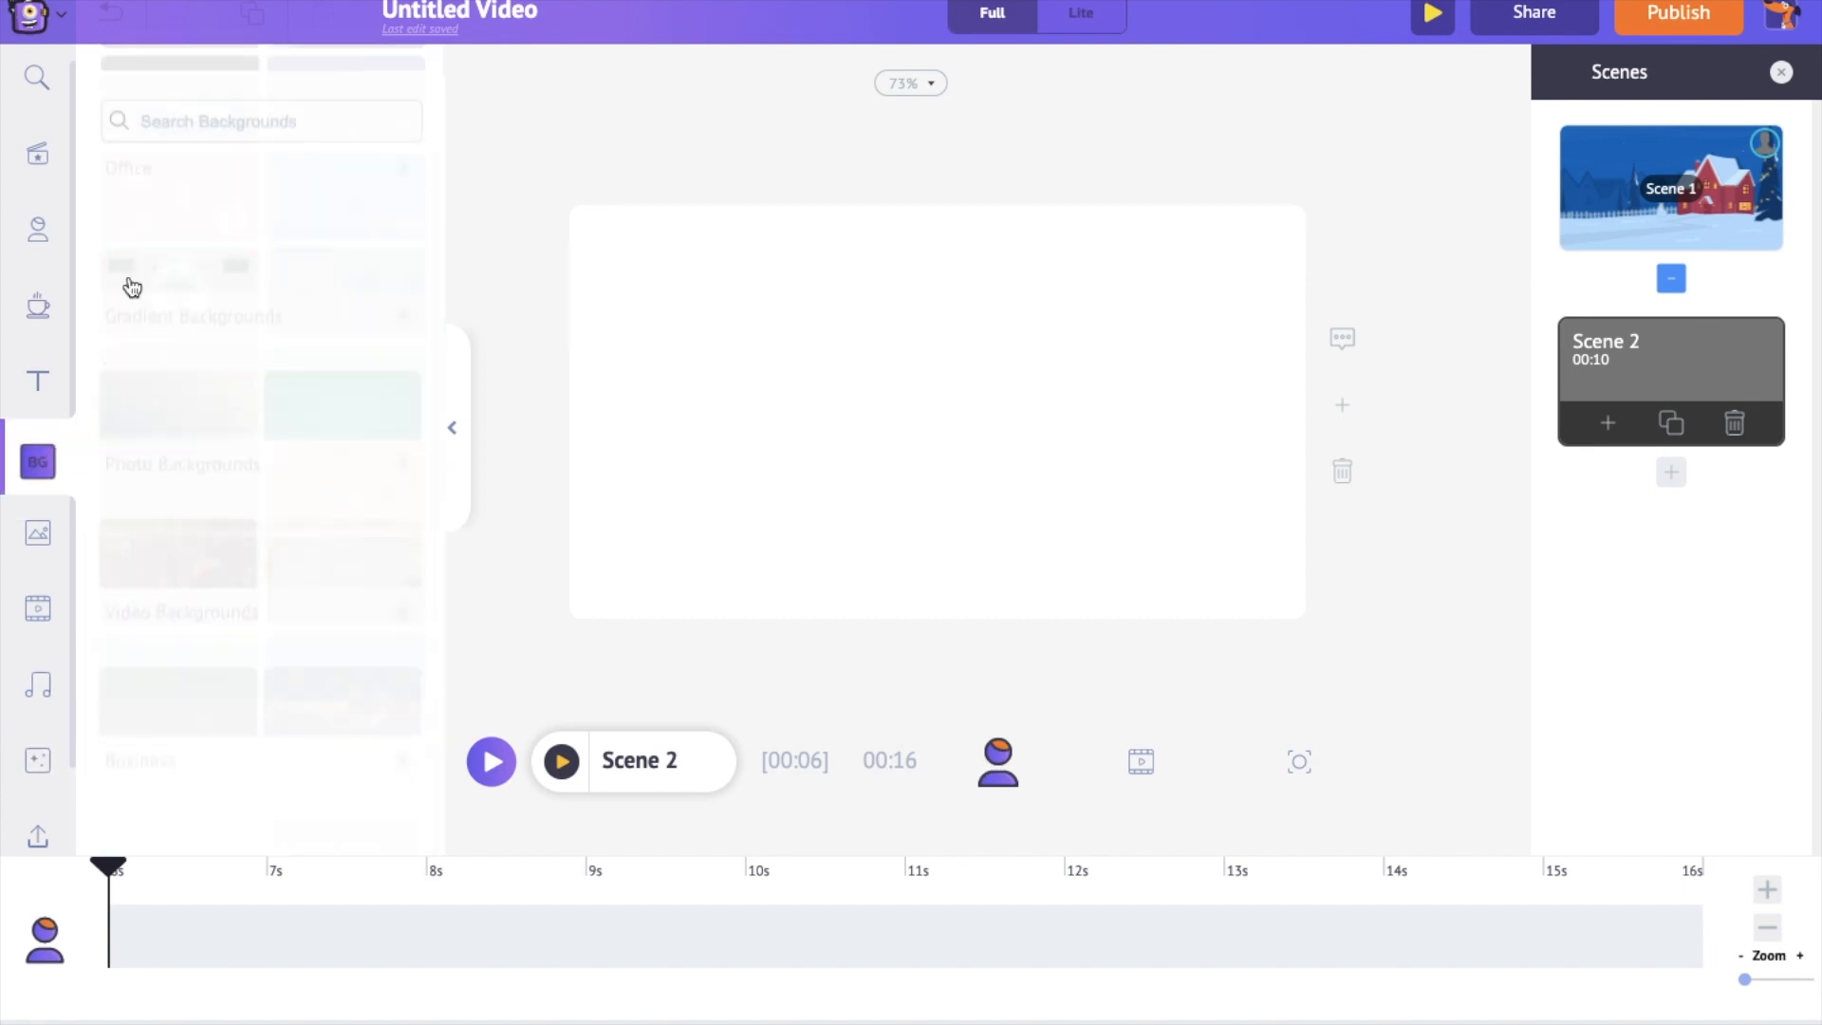
pyautogui.scroll(-4, 306, 520)
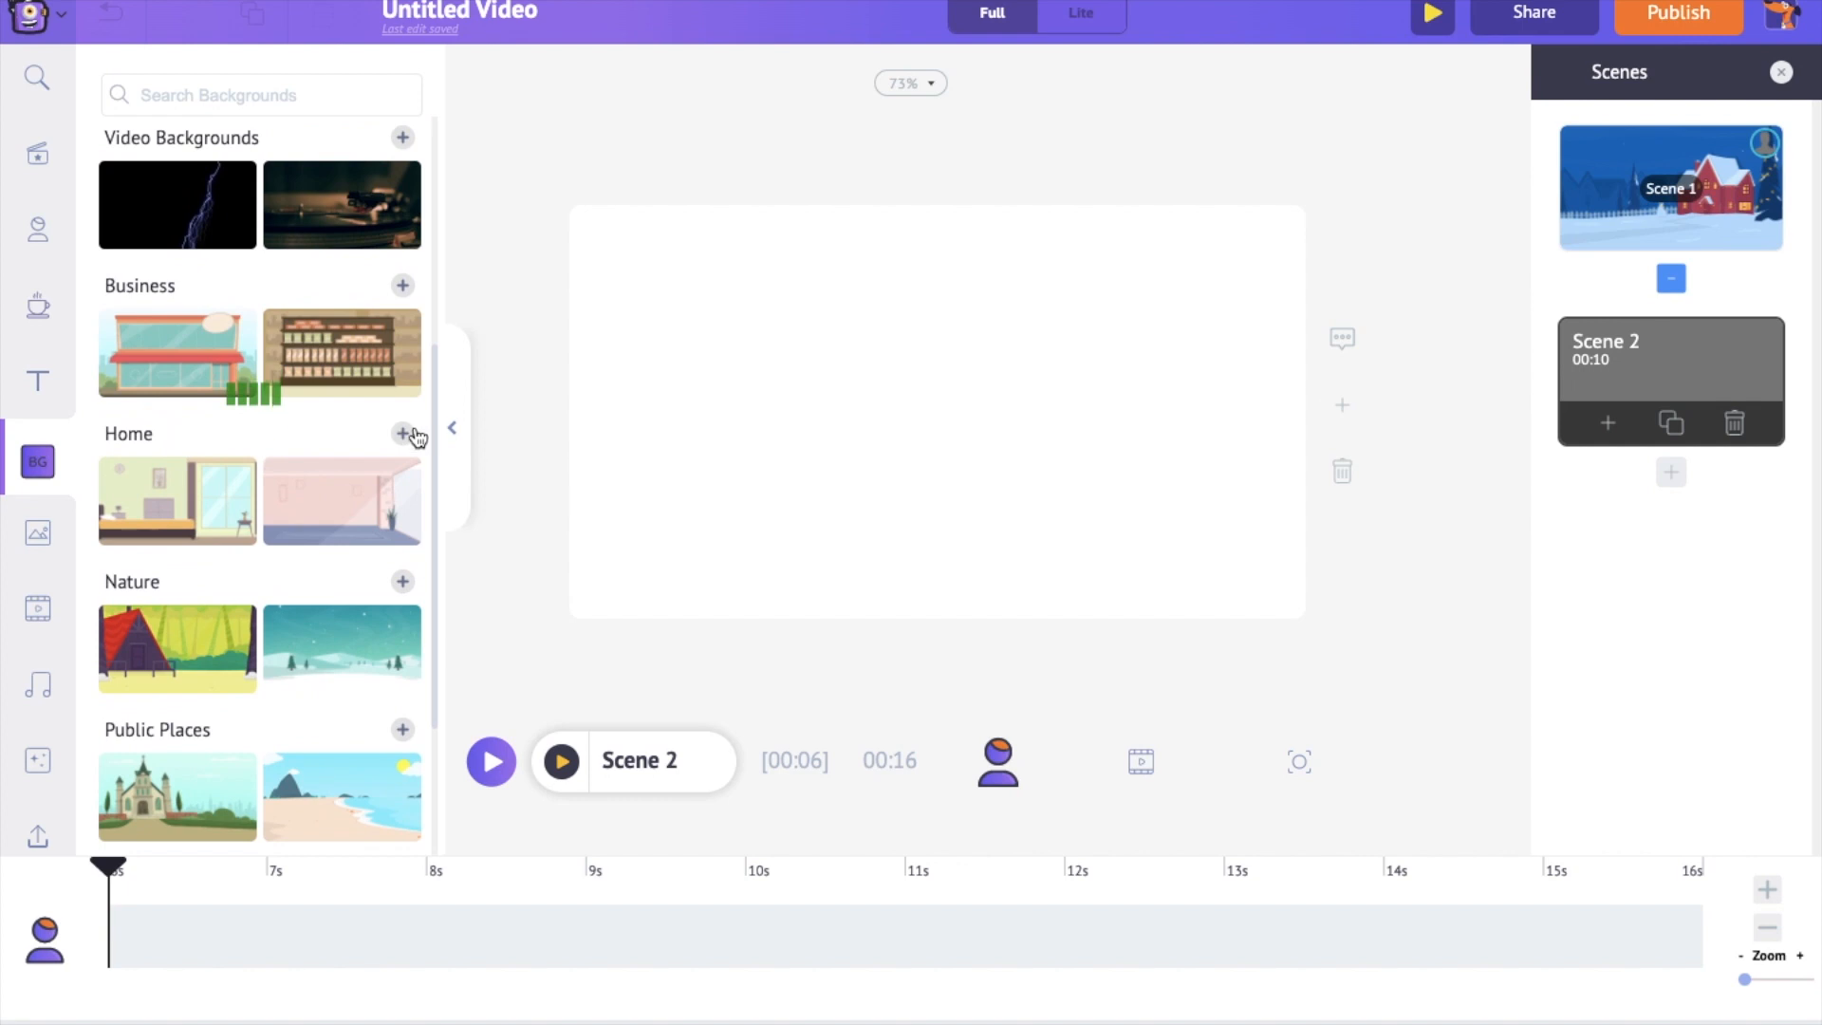
pyautogui.click(405, 434)
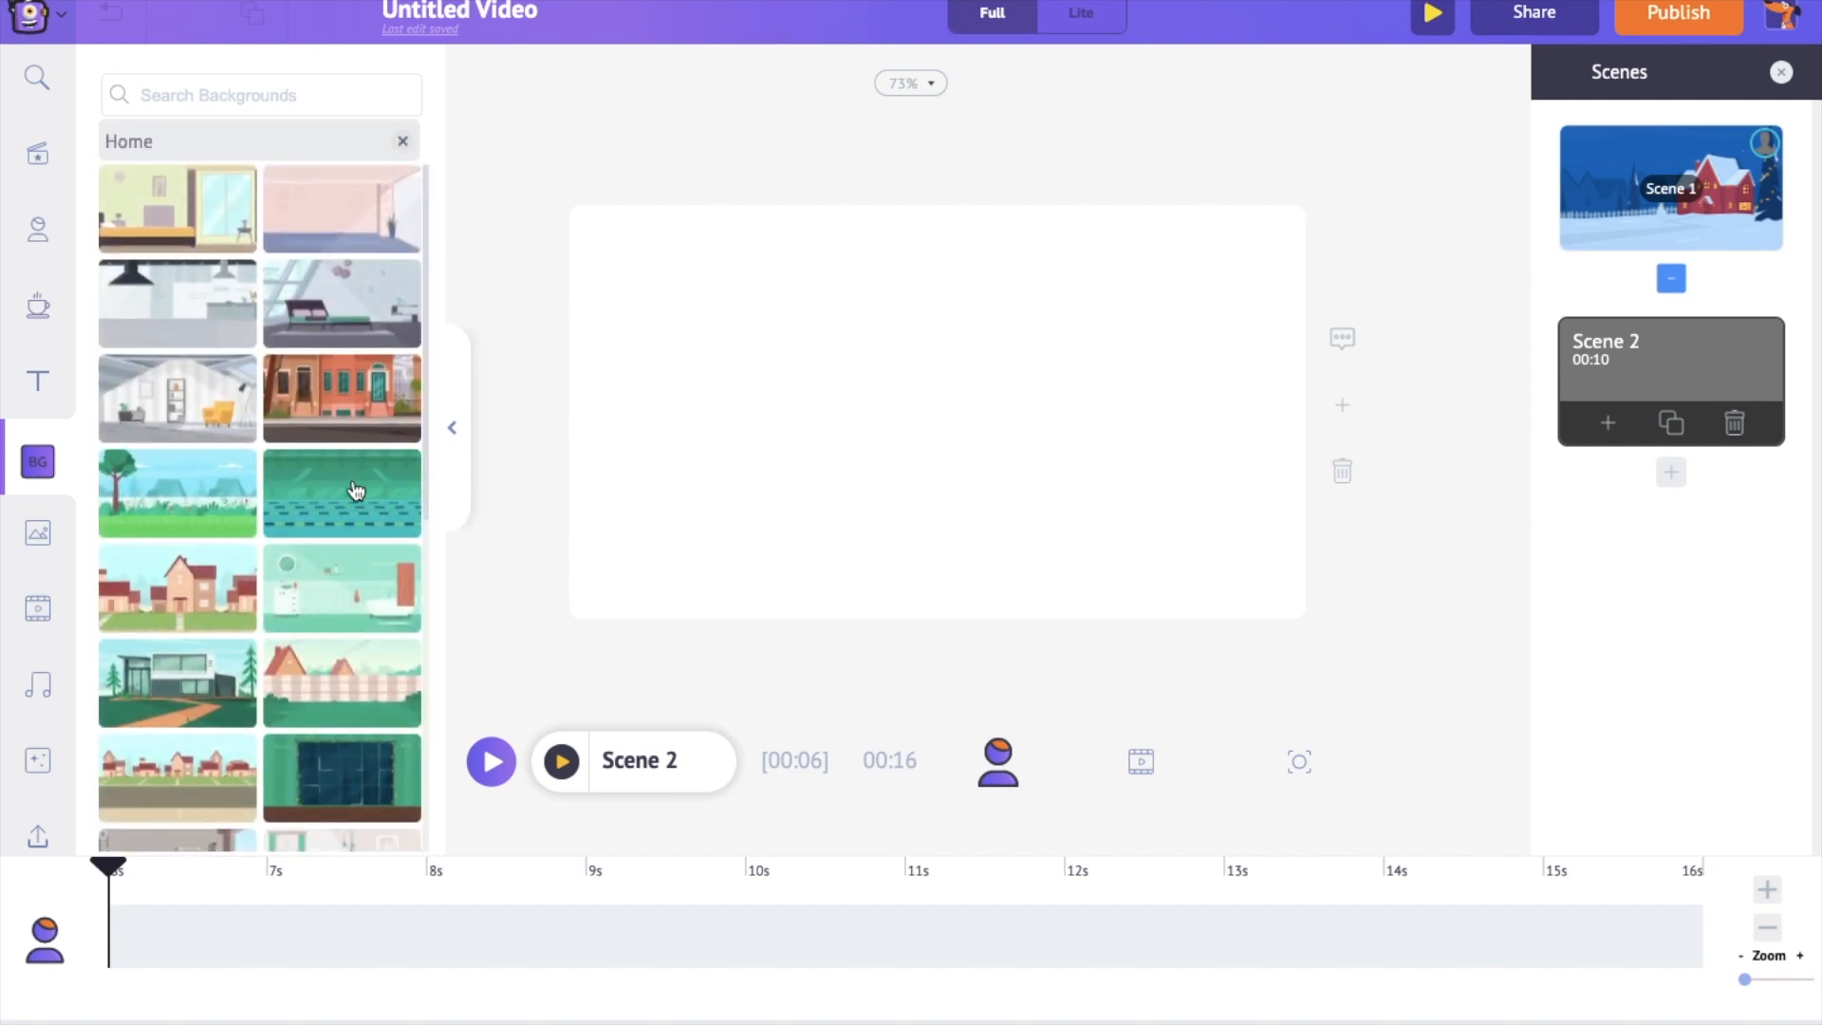
pyautogui.scroll(-3, 284, 661)
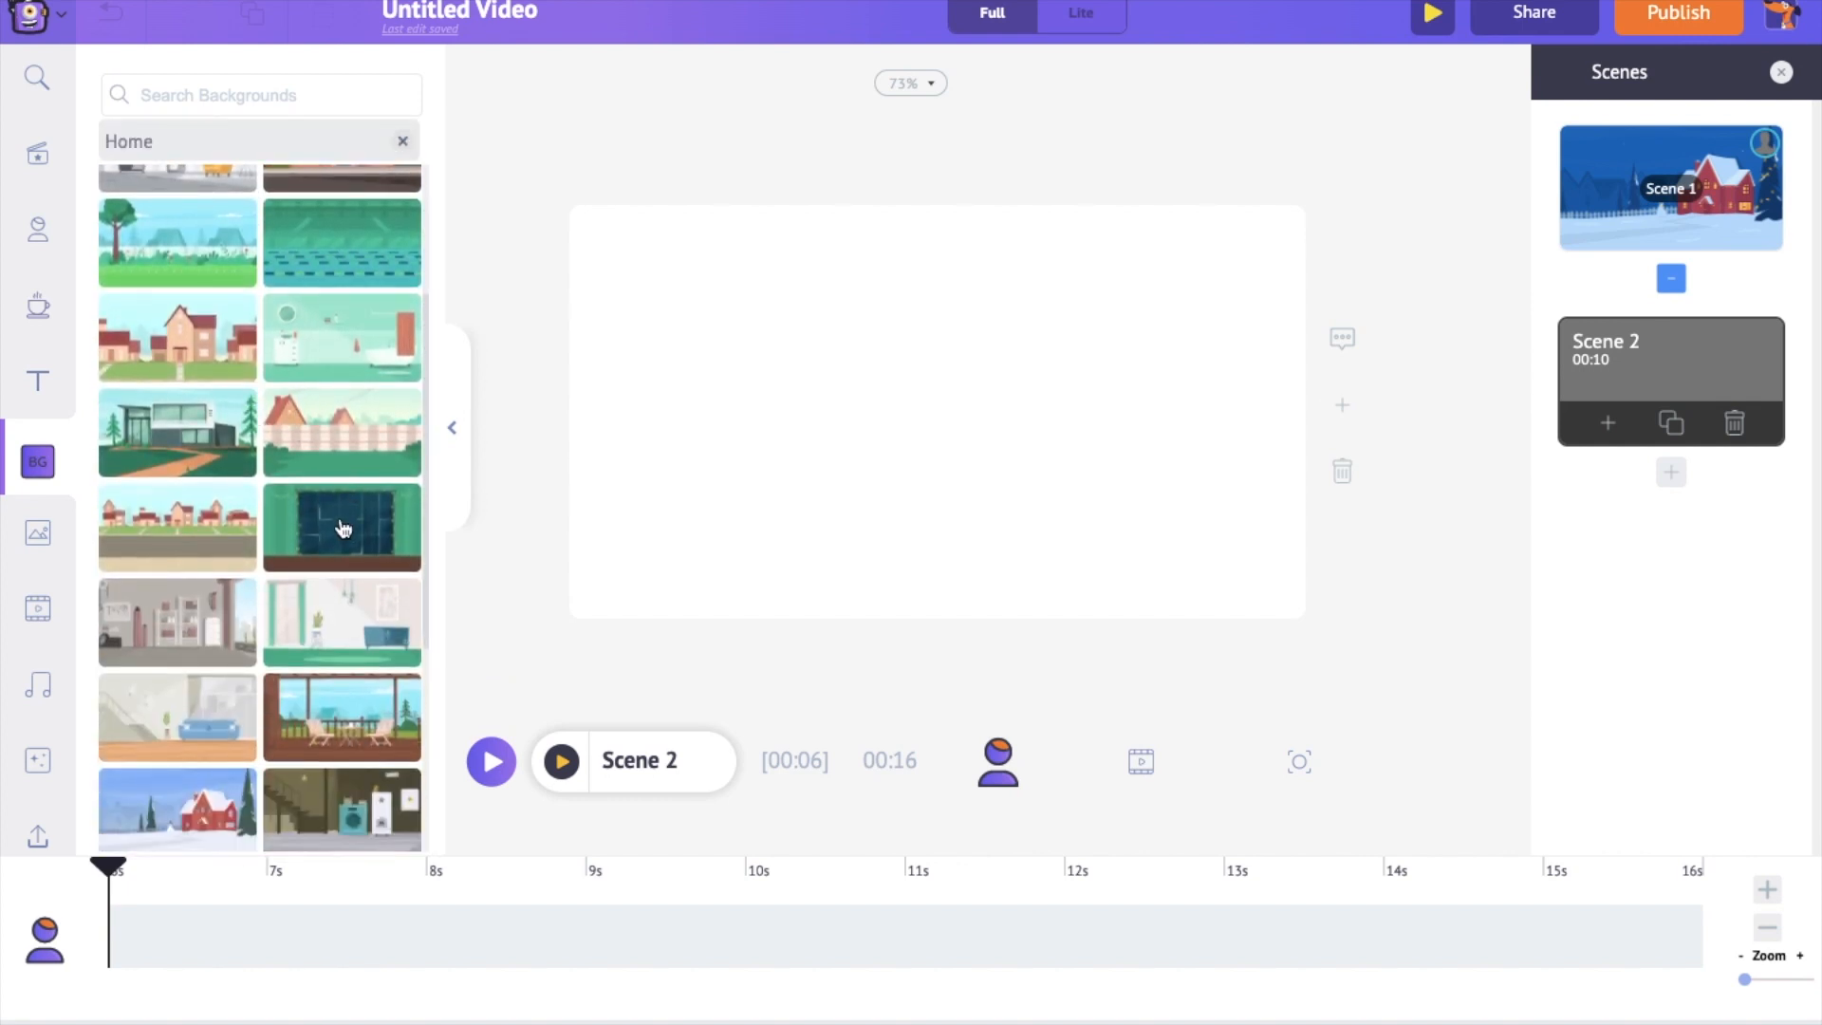
pyautogui.click(344, 529)
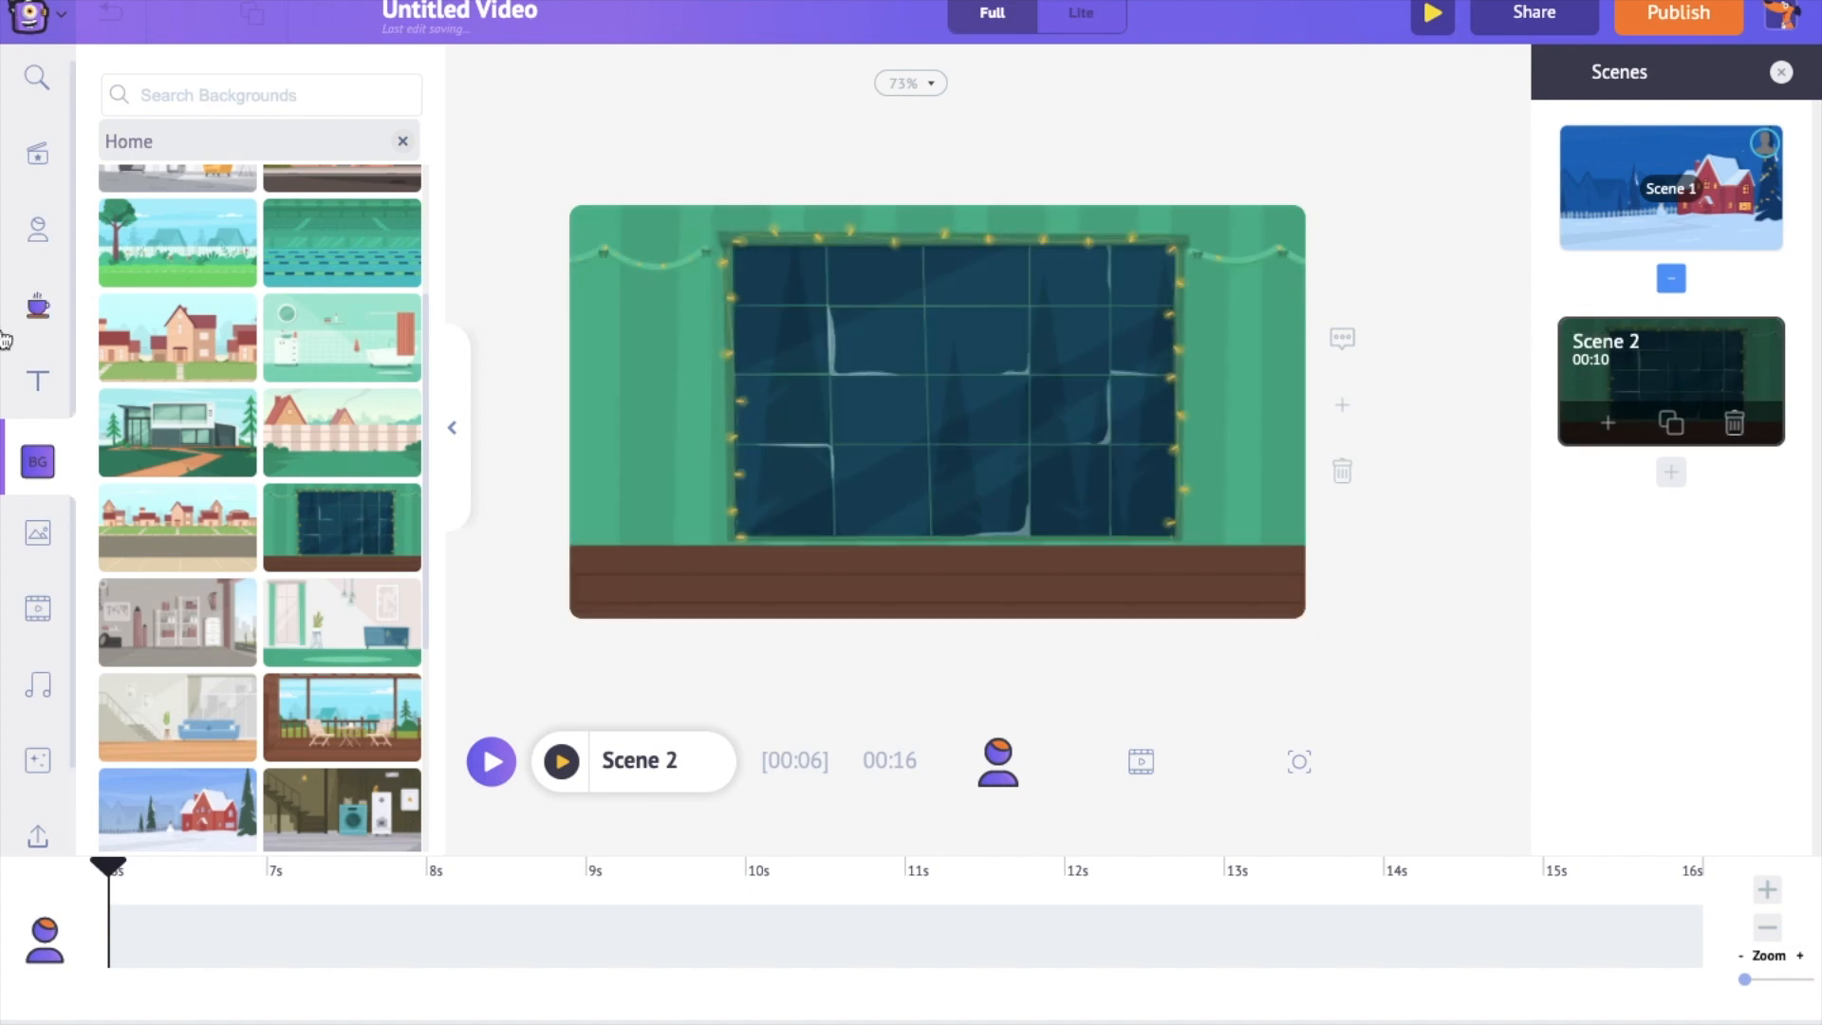
# Step: Find a "christmas" property and place the decorated tree with gifts, scaled down, at the right edge of Scene 2
pyautogui.click(38, 308)
pyautogui.write('christmas')
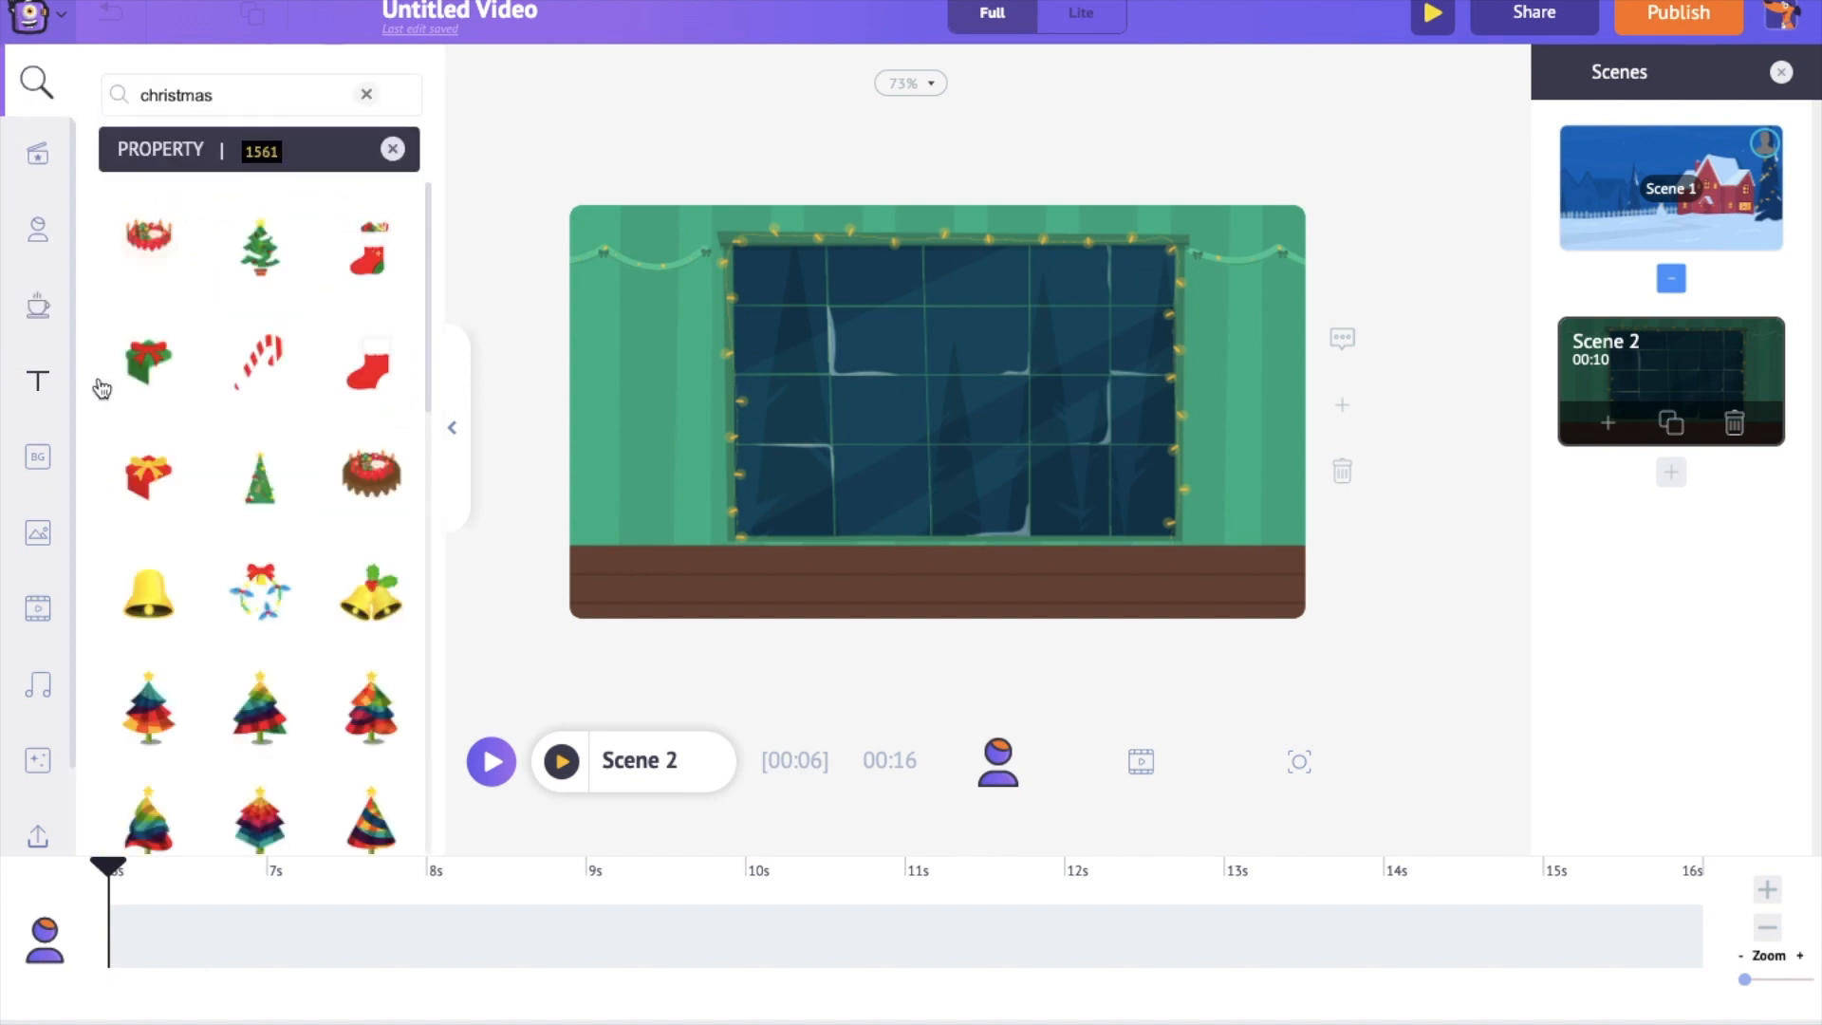
pyautogui.scroll(-20, 260, 380)
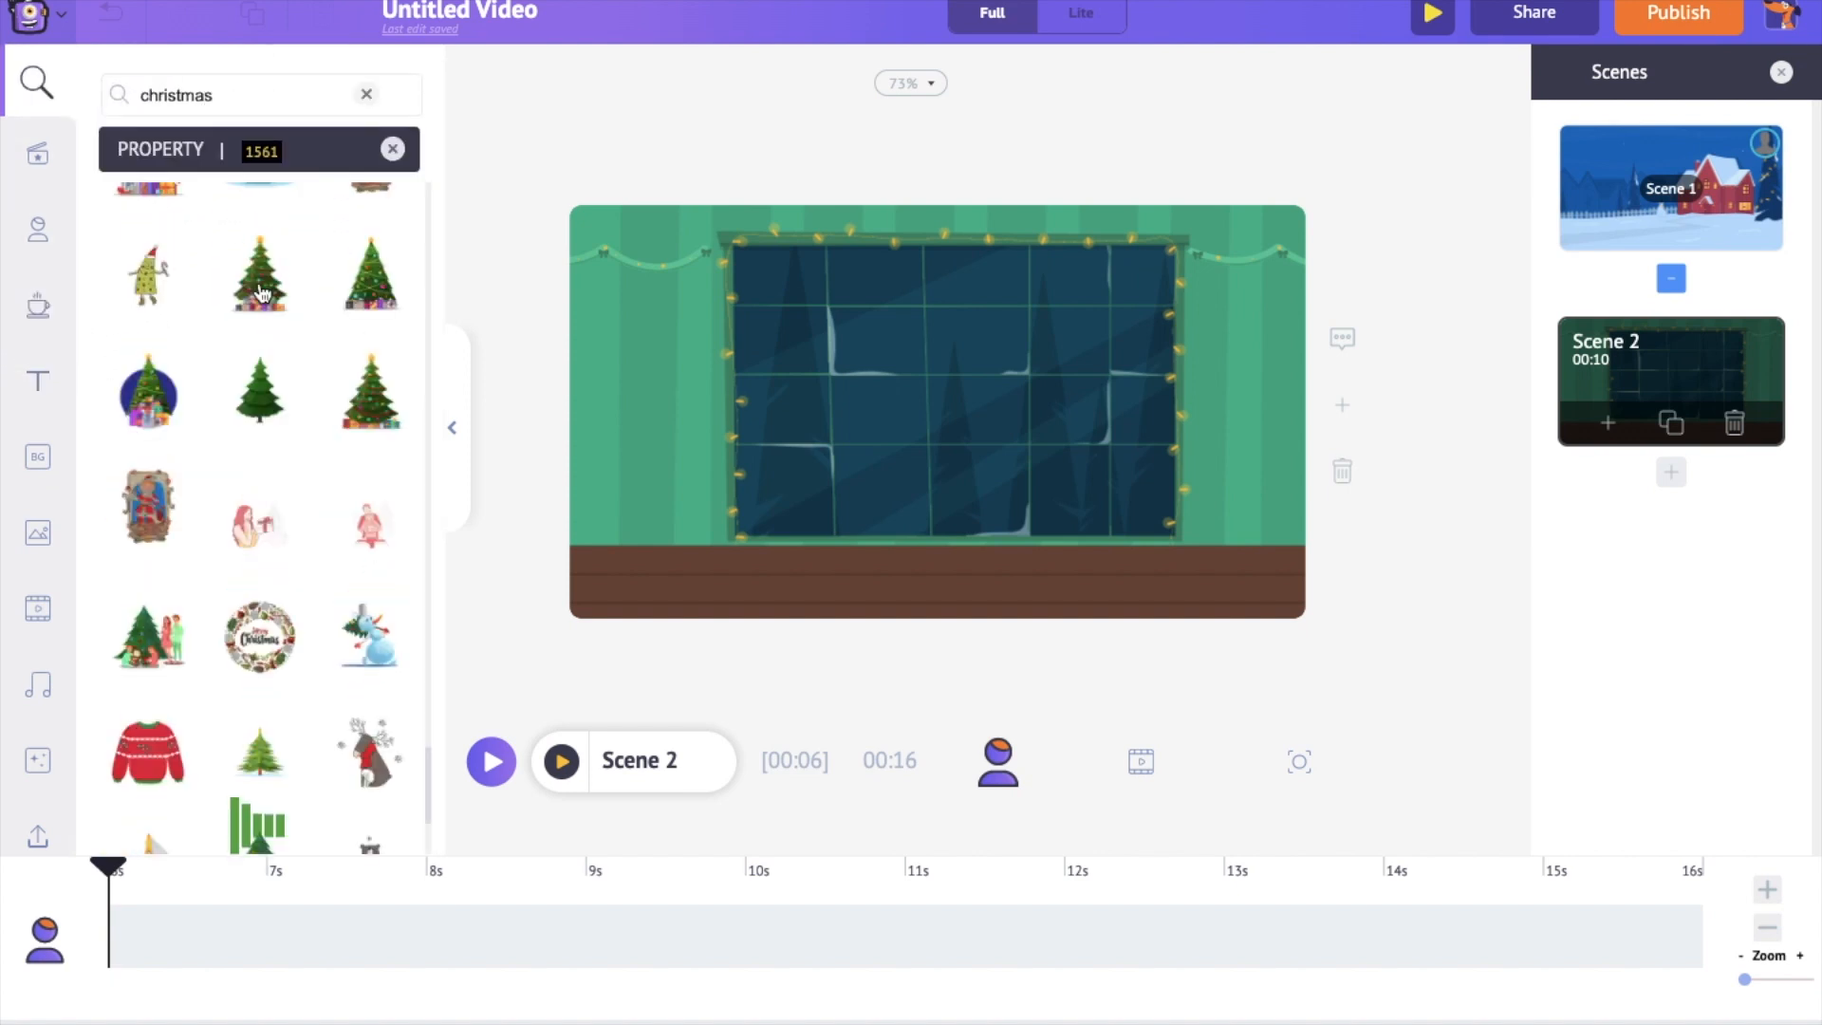
pyautogui.click(260, 274)
pyautogui.moveTo(1079, 590); pyautogui.dragTo(1120, 617)
pyautogui.moveTo(1004, 510); pyautogui.dragTo(1309, 476)
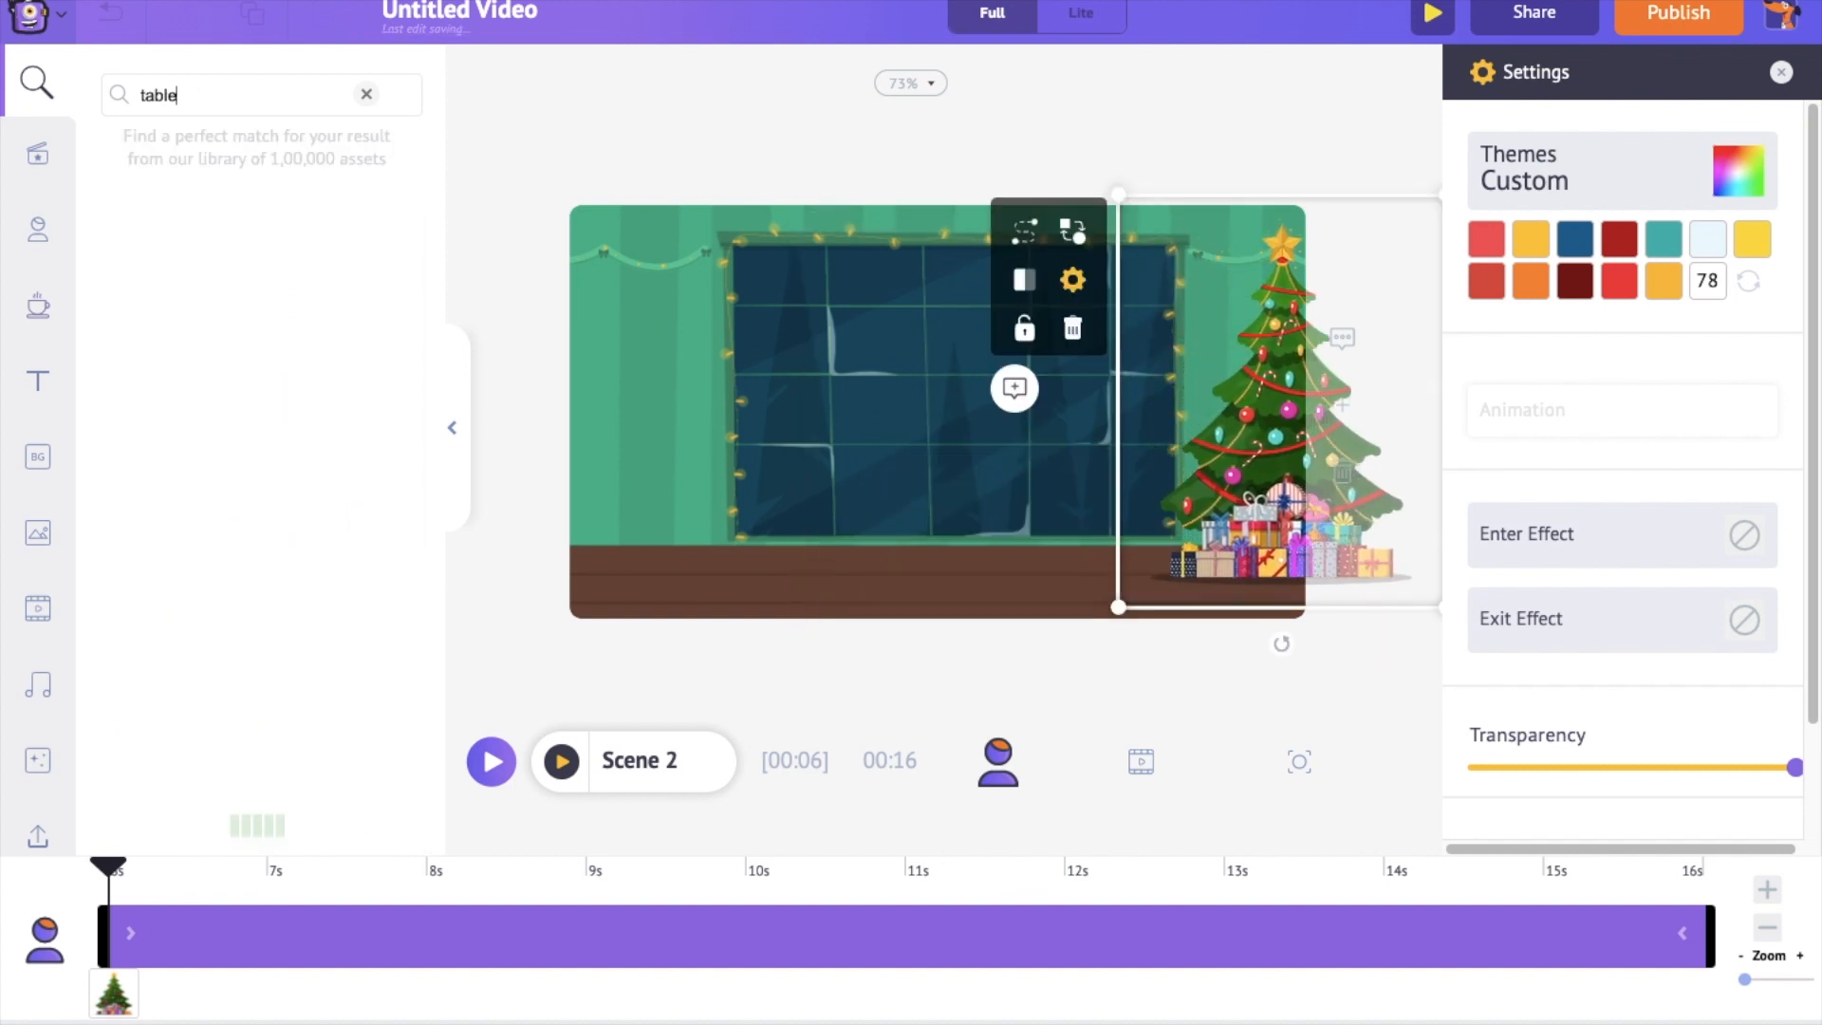
# Step: Add the low red-brown table from the "table" results, shrink it and set it on the floor below the window
pyautogui.scroll(-3, 167, 467)
pyautogui.click(167, 467)
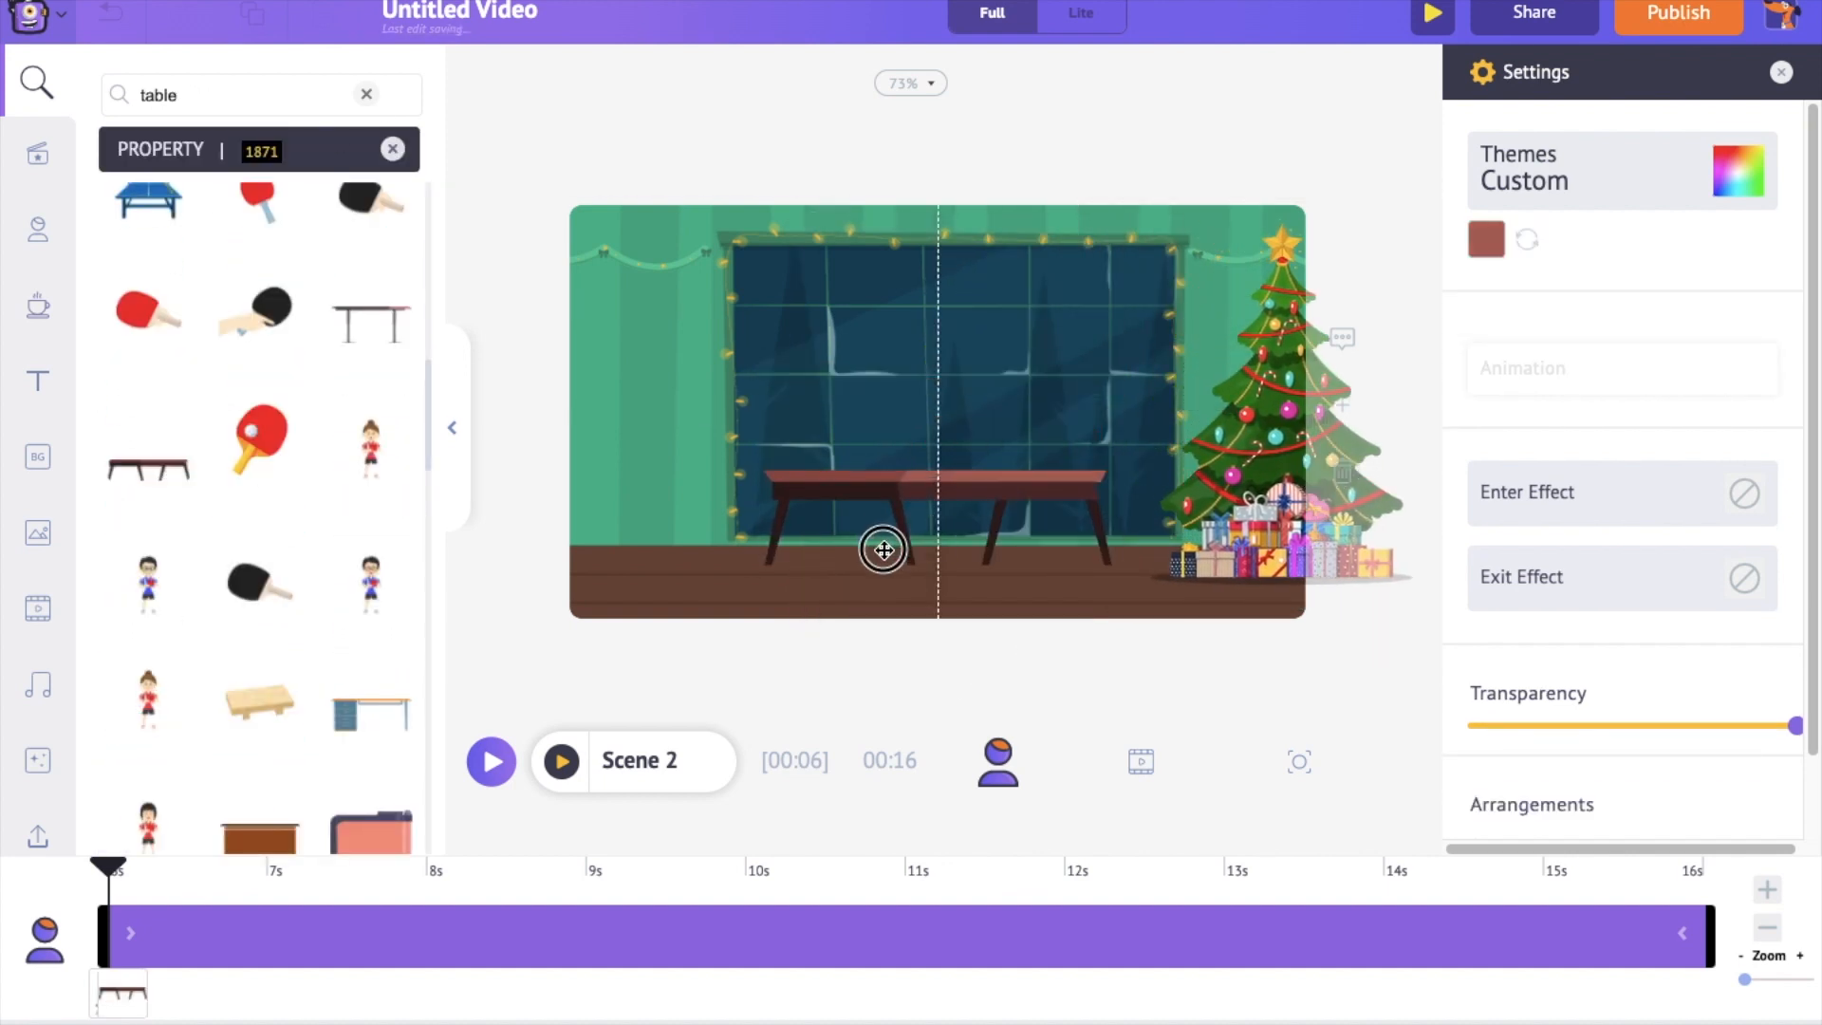
pyautogui.moveTo(1042, 494); pyautogui.dragTo(957, 515)
# Step: Add a green "bean bag" scaled down at the room's left side, and a brown "cup" shrunk onto the table
pyautogui.press('Return')
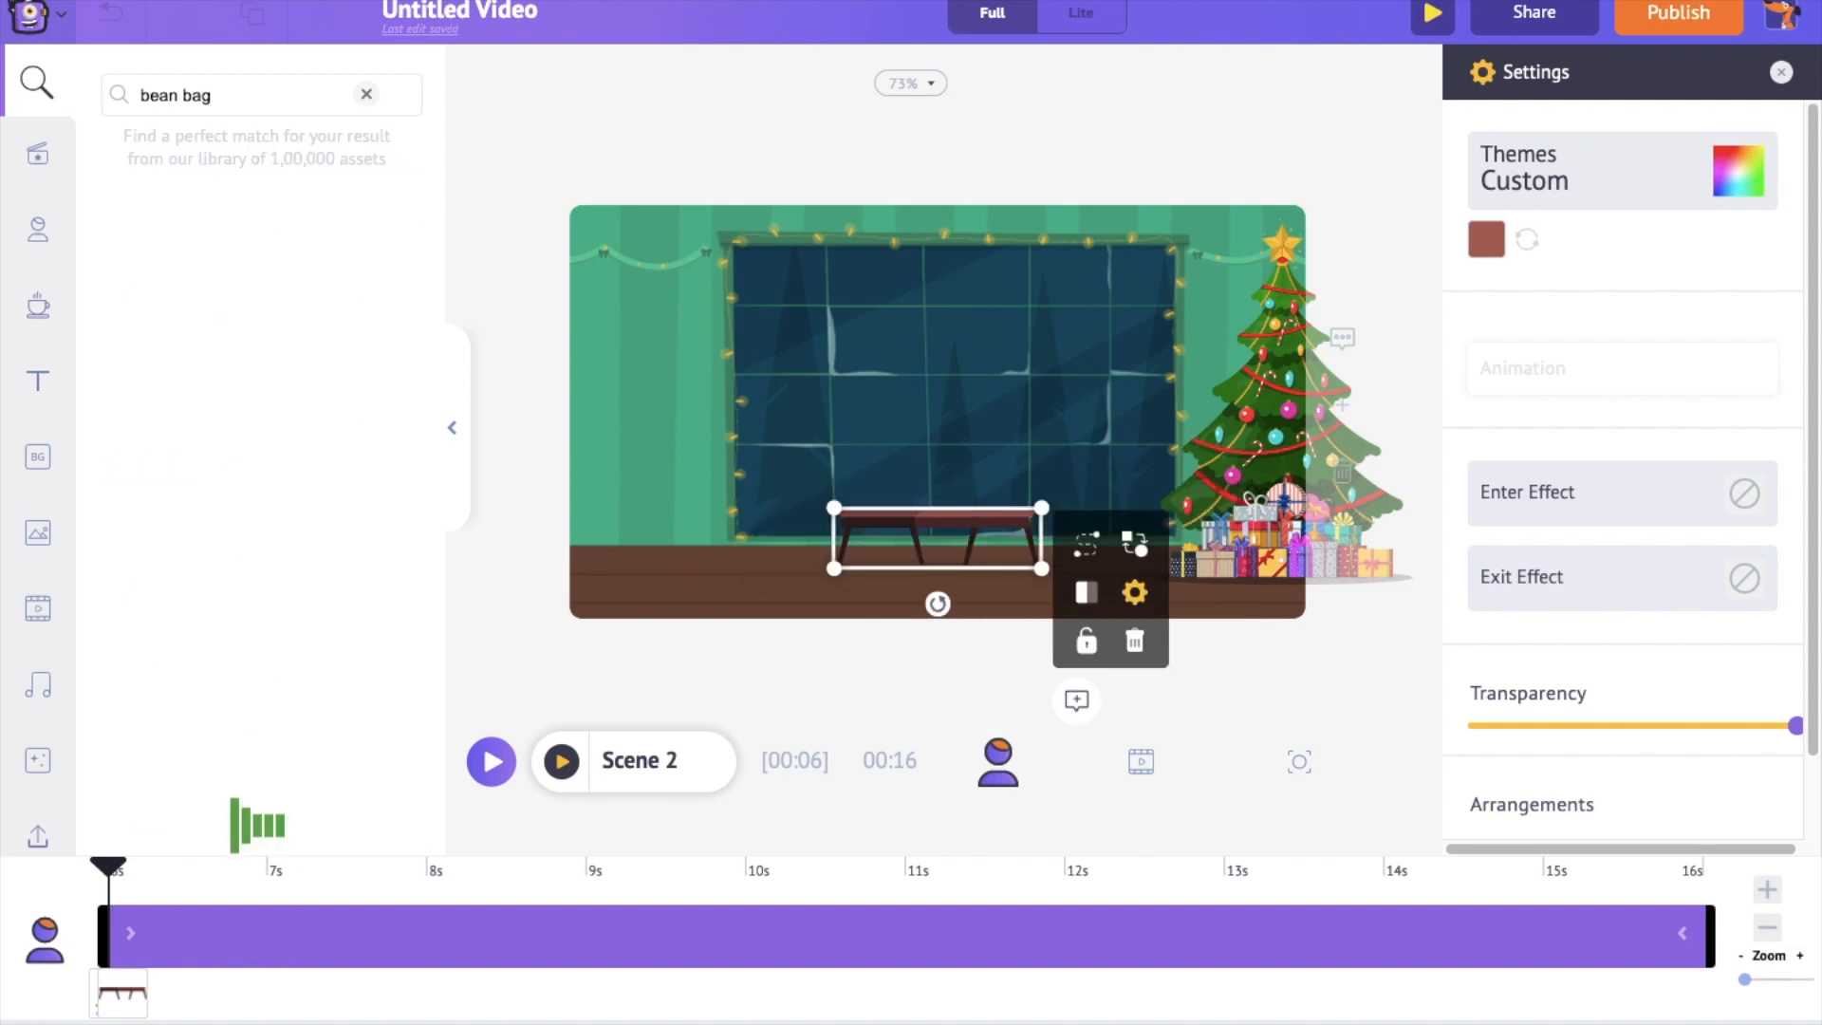
pyautogui.click(148, 257)
pyautogui.moveTo(760, 282); pyautogui.dragTo(913, 378)
pyautogui.moveTo(975, 451); pyautogui.dragTo(671, 476)
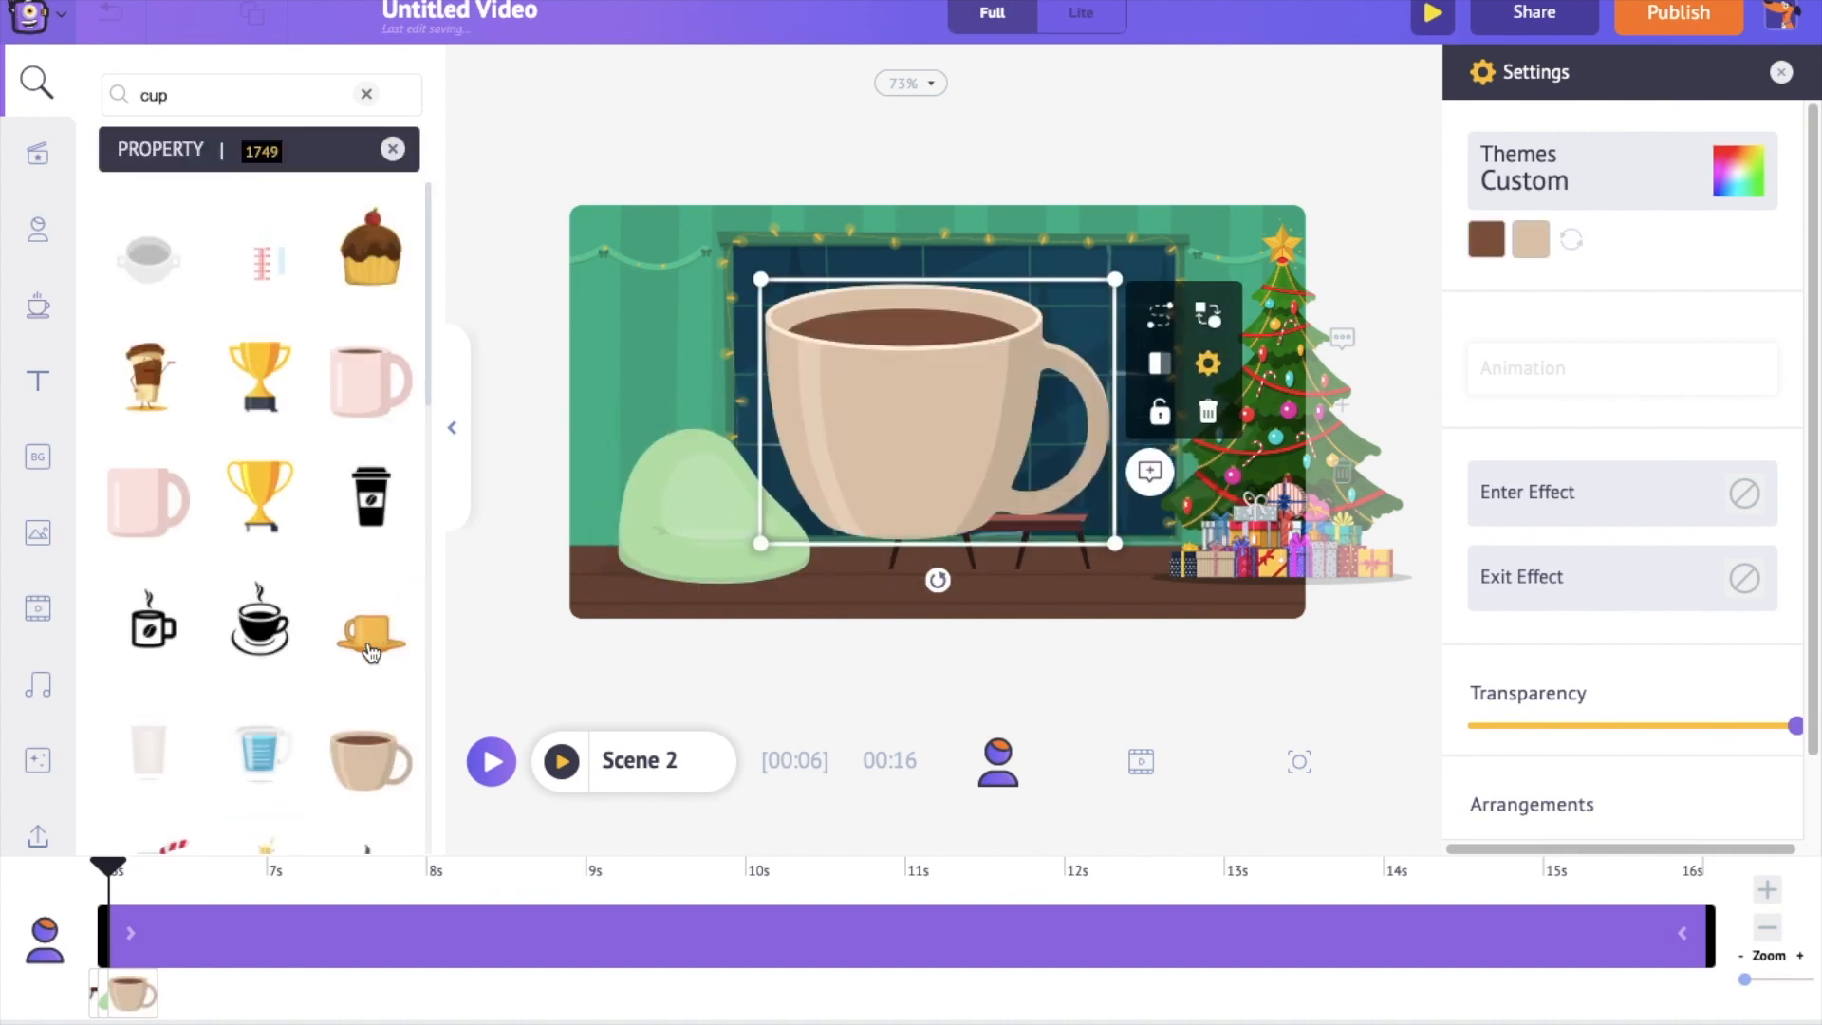
pyautogui.moveTo(761, 282); pyautogui.dragTo(927, 501)
pyautogui.click(859, 565)
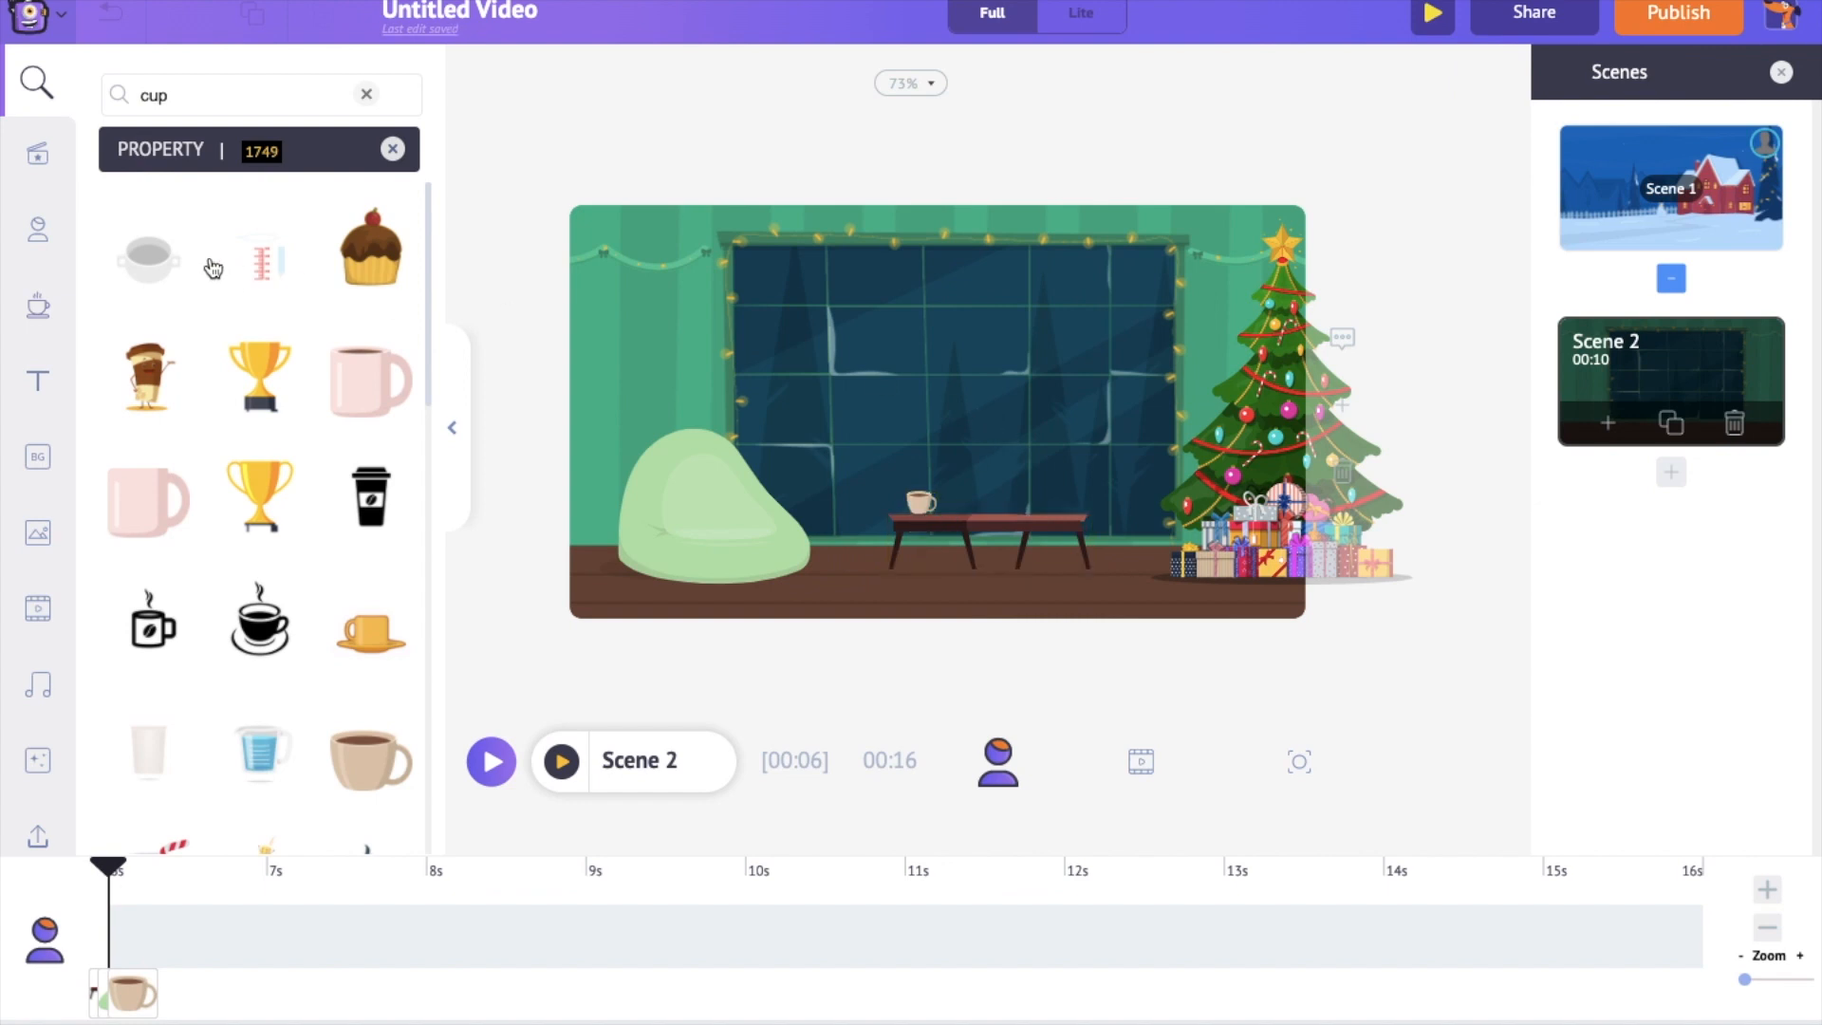
# Step: Browse the ready-made characters, and start a custom He character from the curly-haired look with the navy hoodie
pyautogui.click(38, 232)
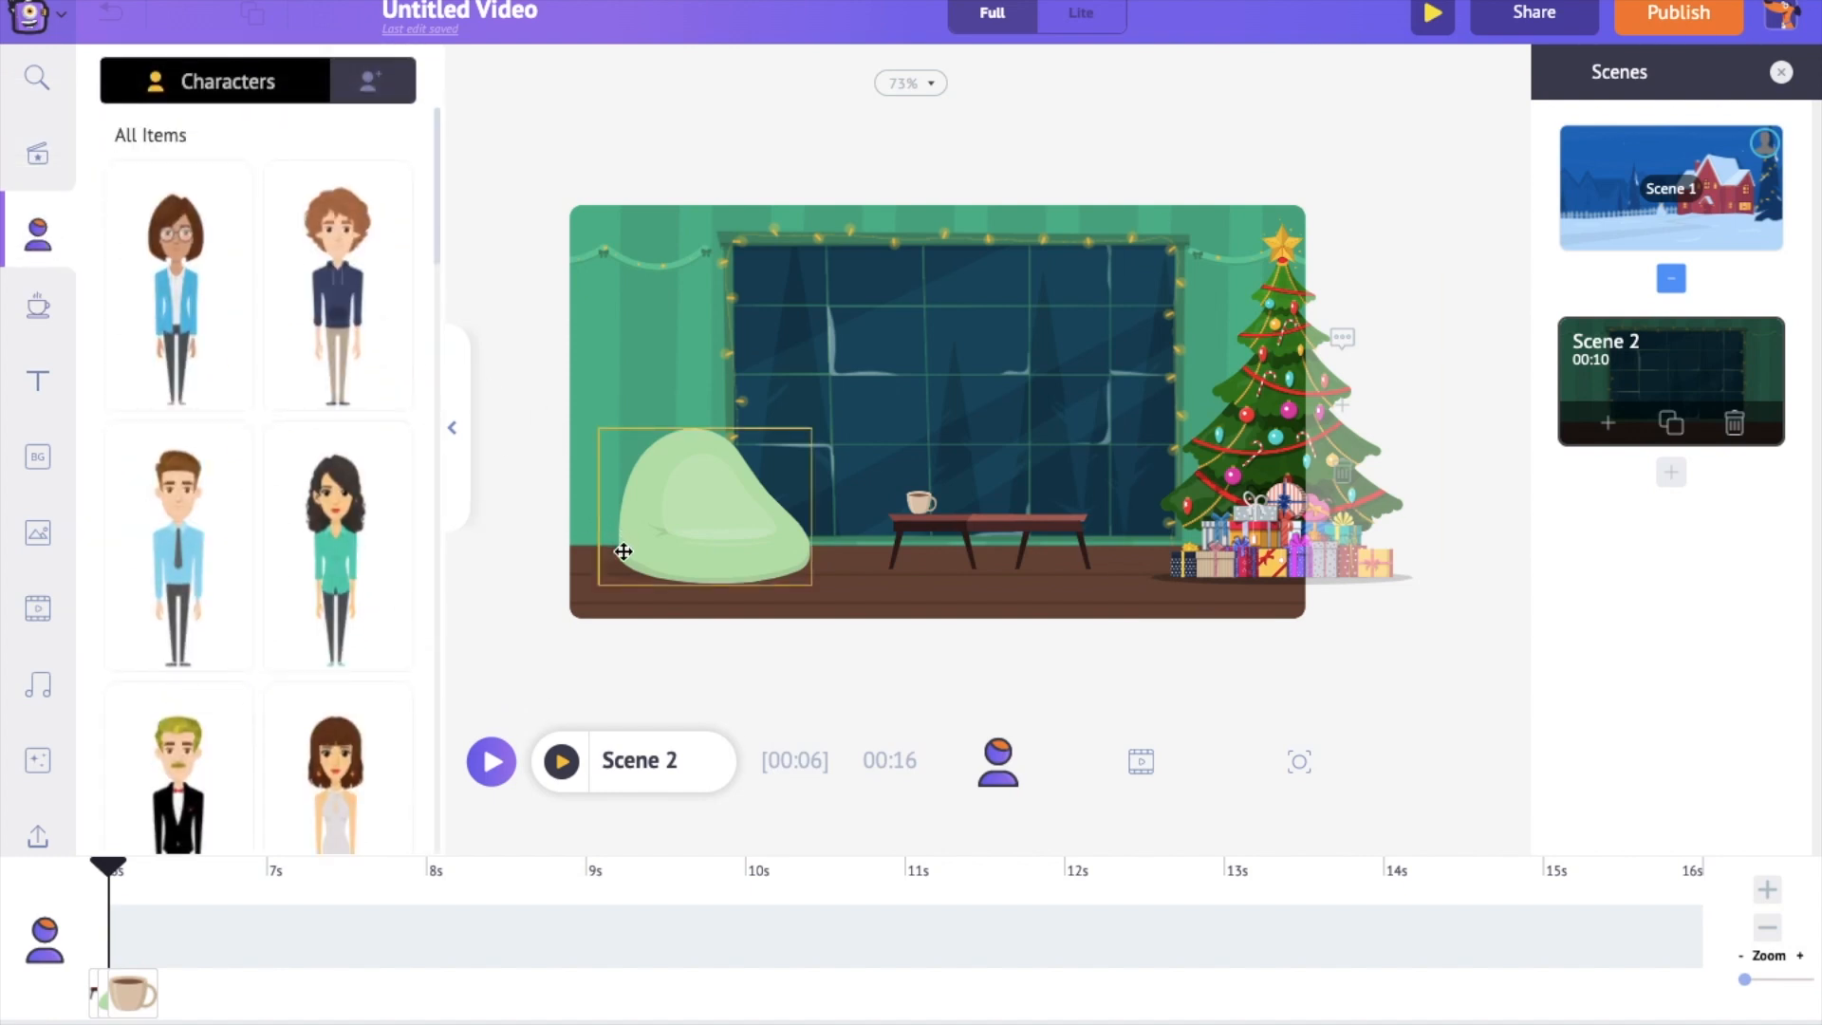
pyautogui.scroll(-8, 297, 397)
pyautogui.scroll(-10, 313, 380)
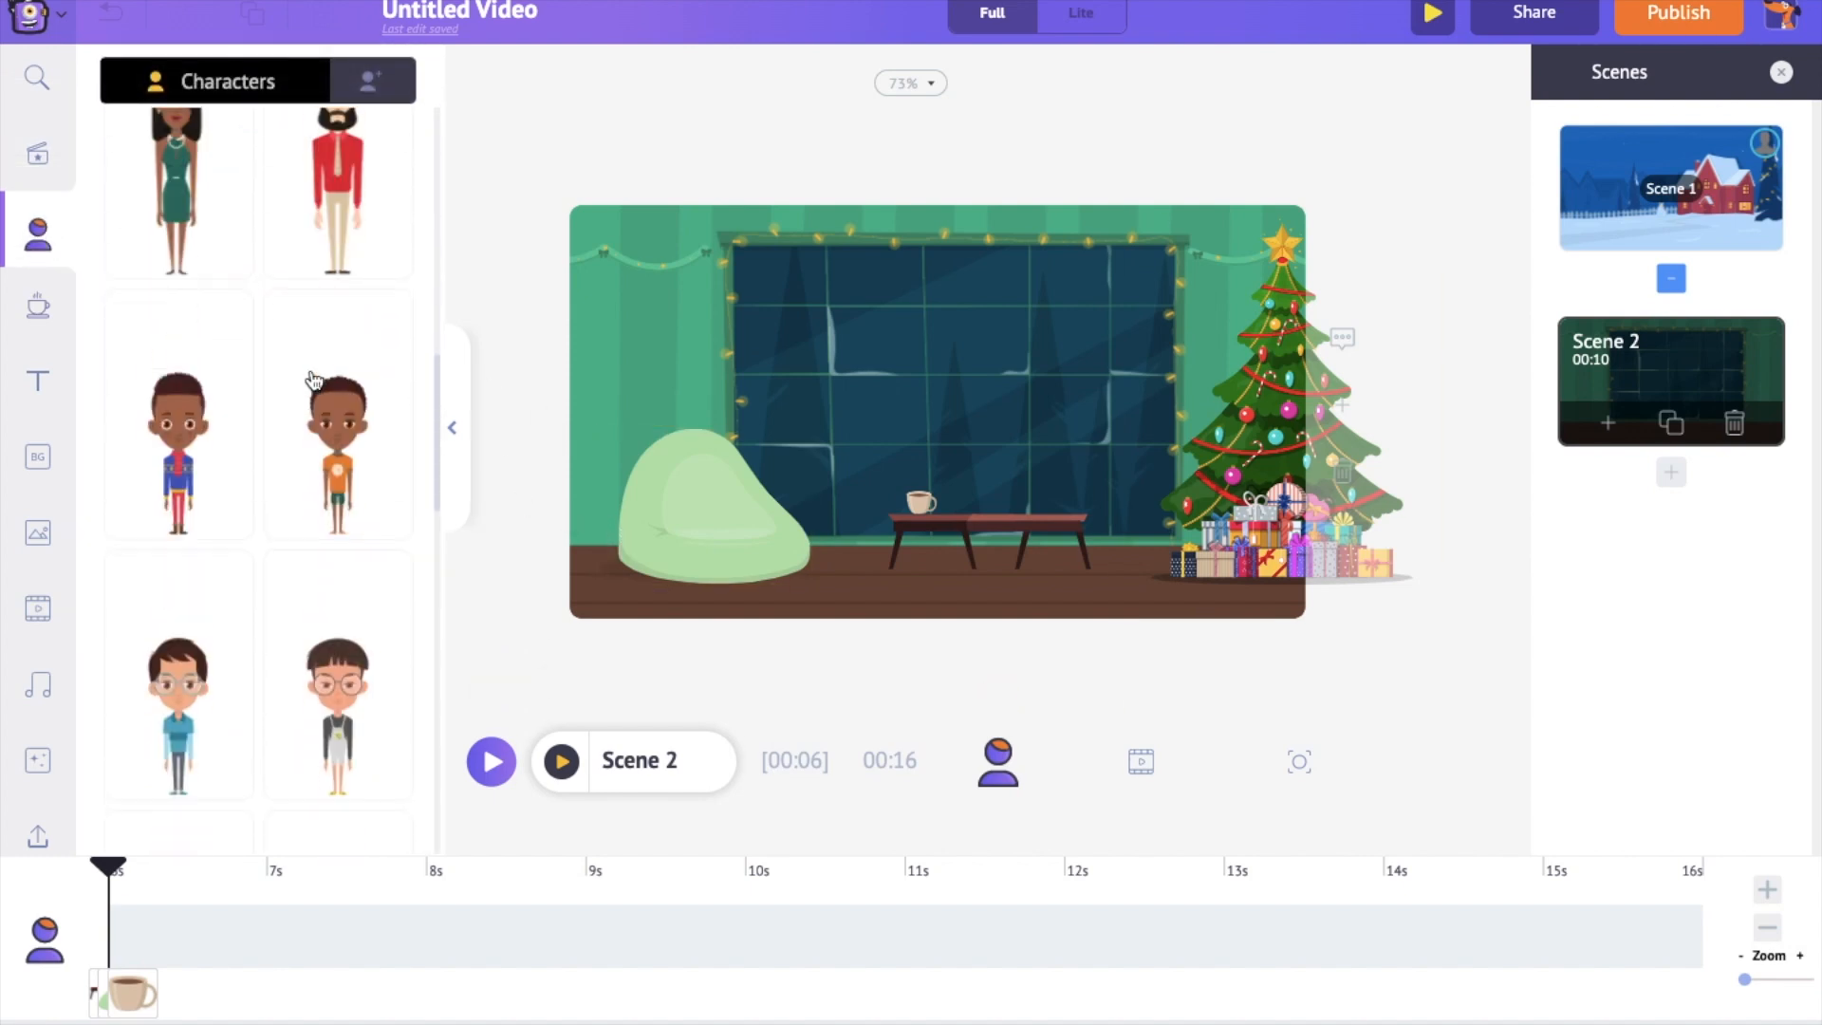
pyautogui.scroll(-10, 315, 380)
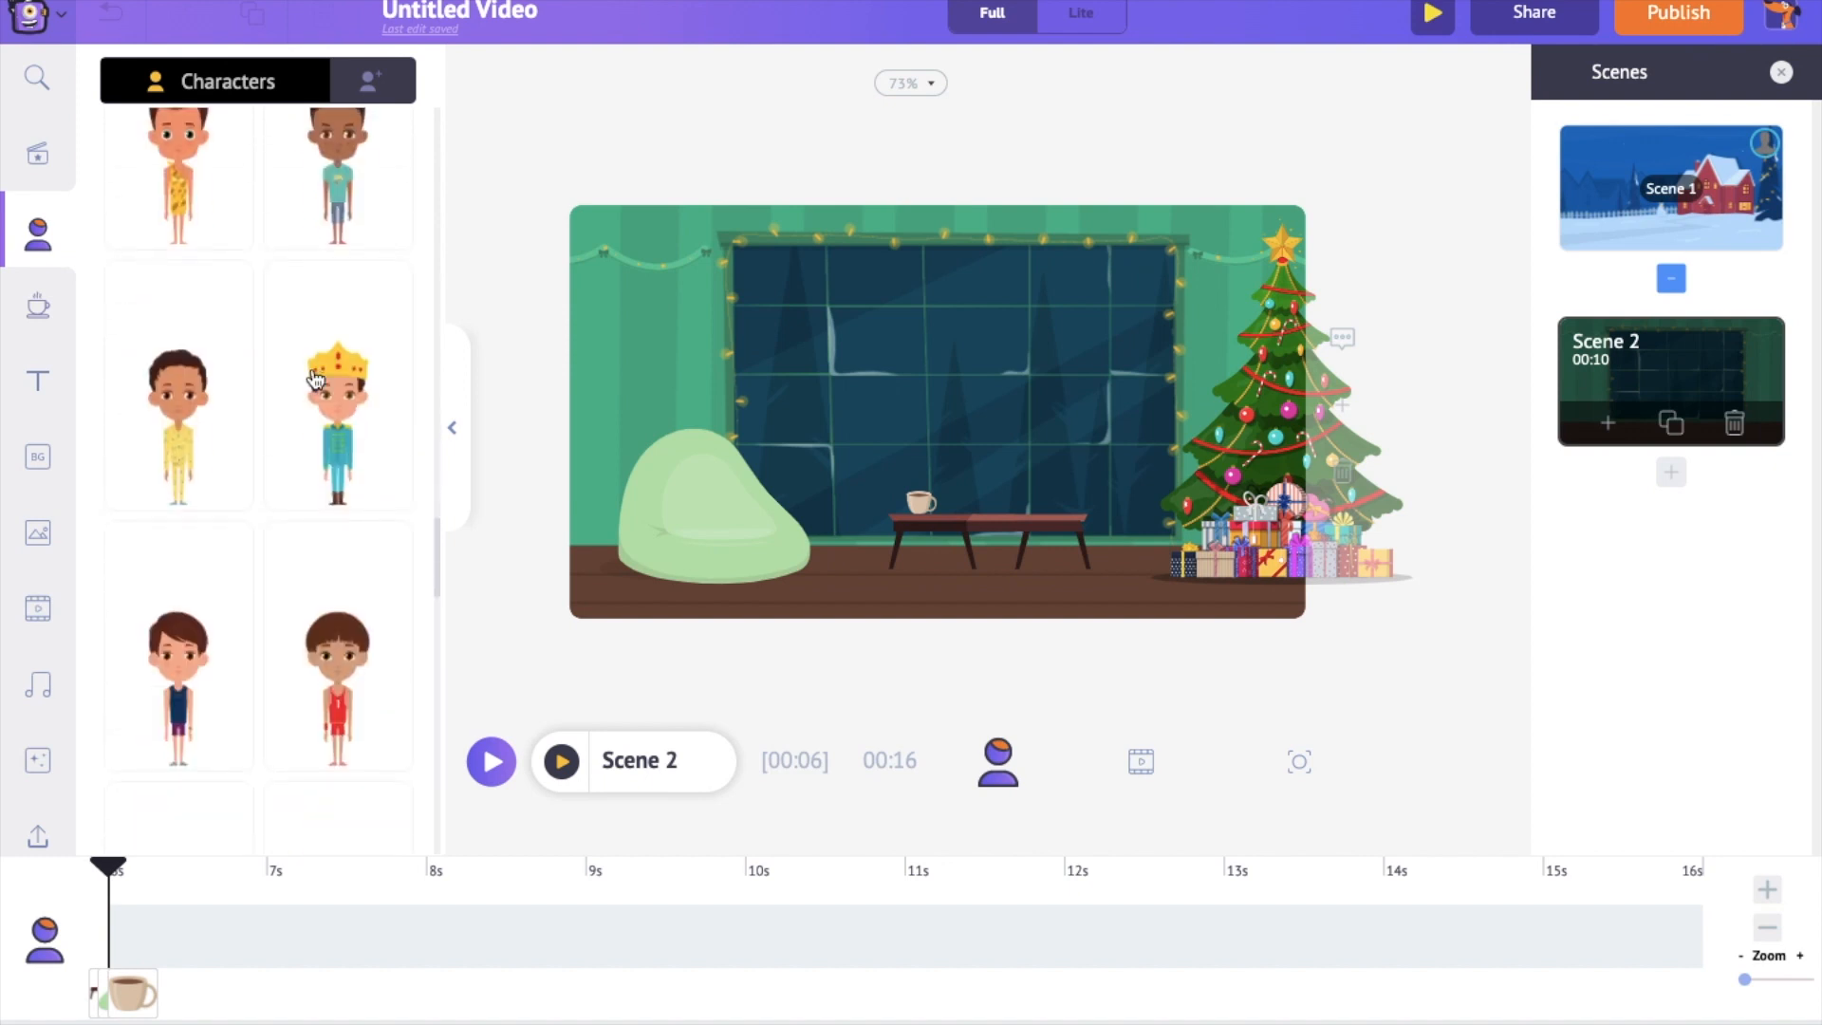
pyautogui.scroll(20, 313, 162)
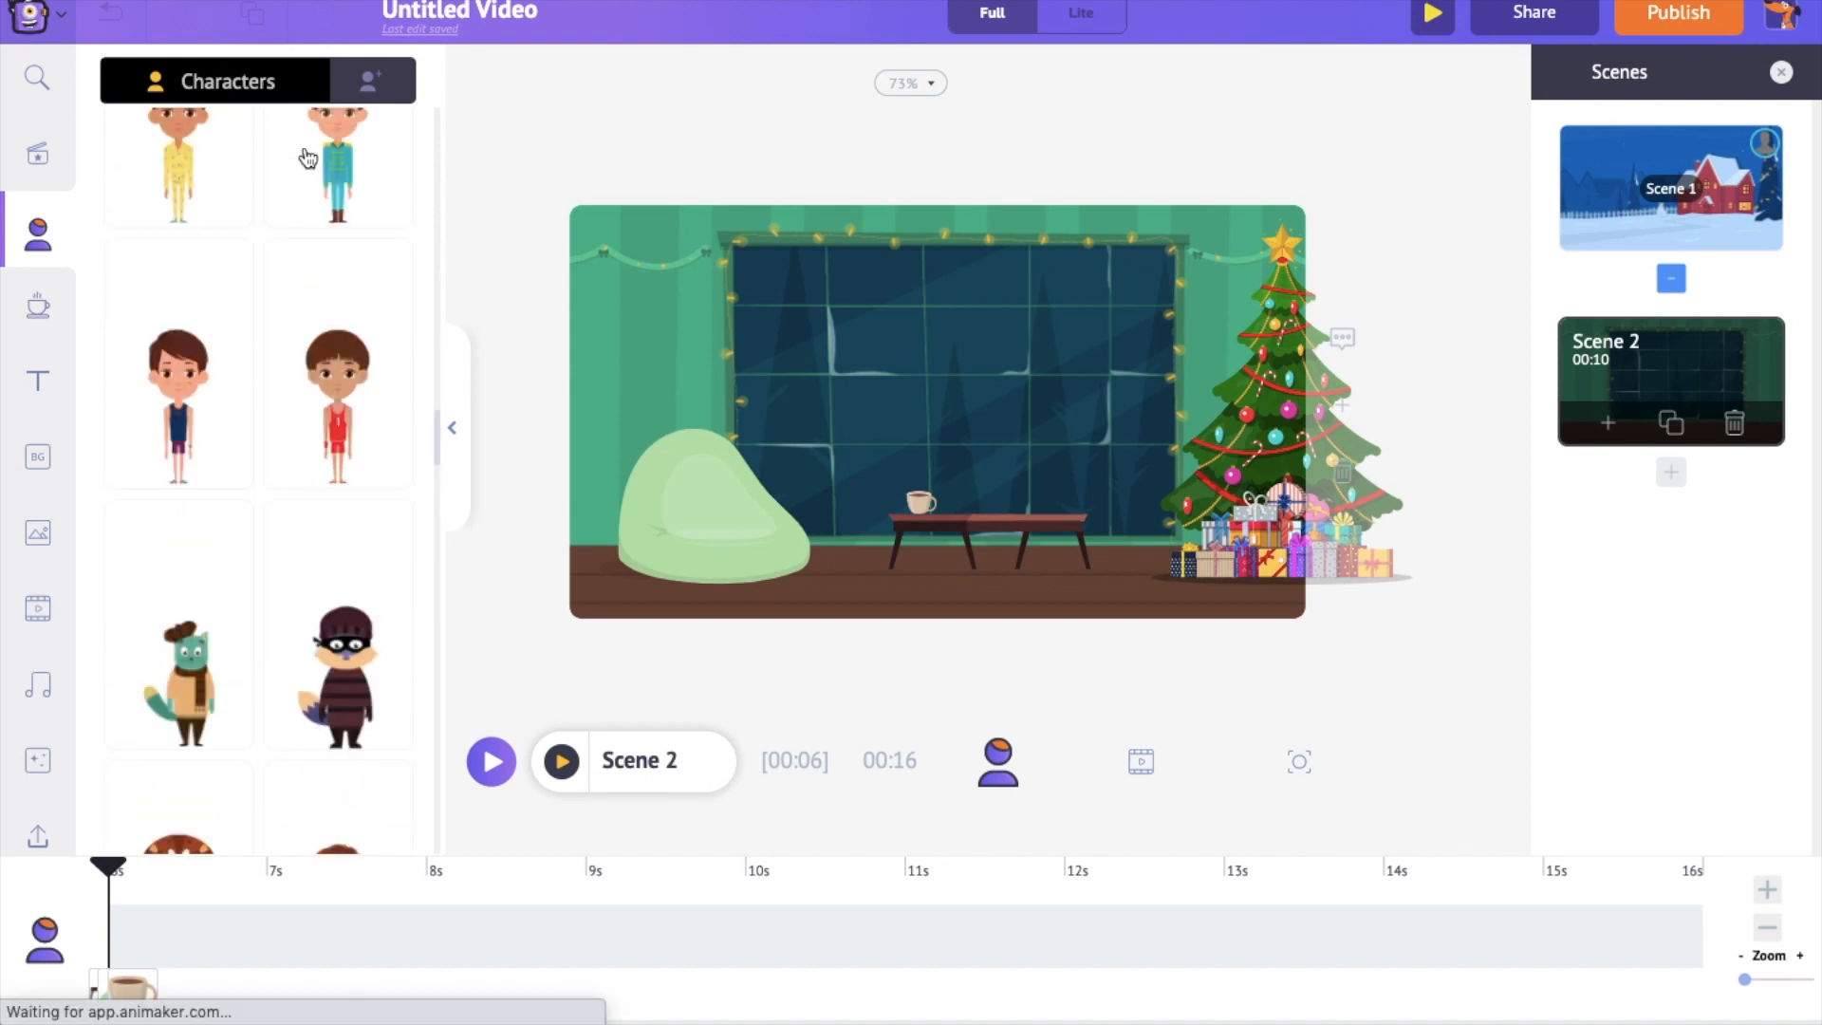
pyautogui.click(348, 84)
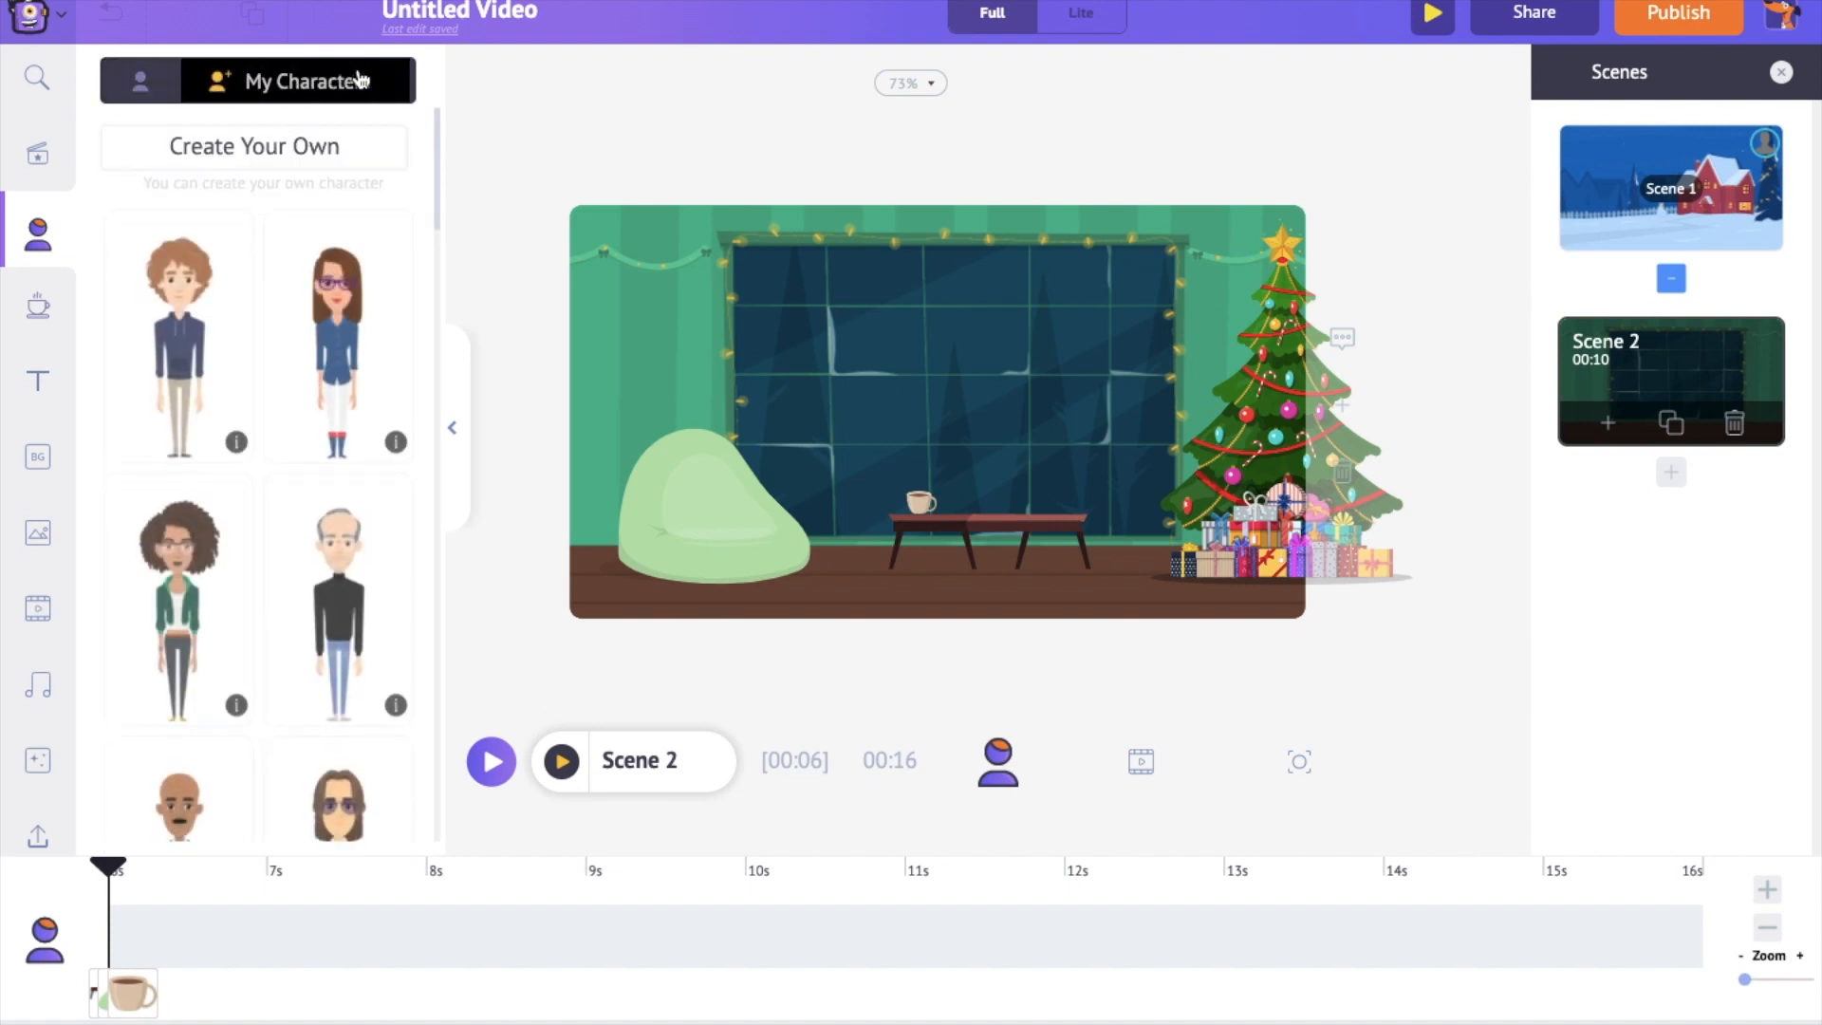
pyautogui.click(328, 143)
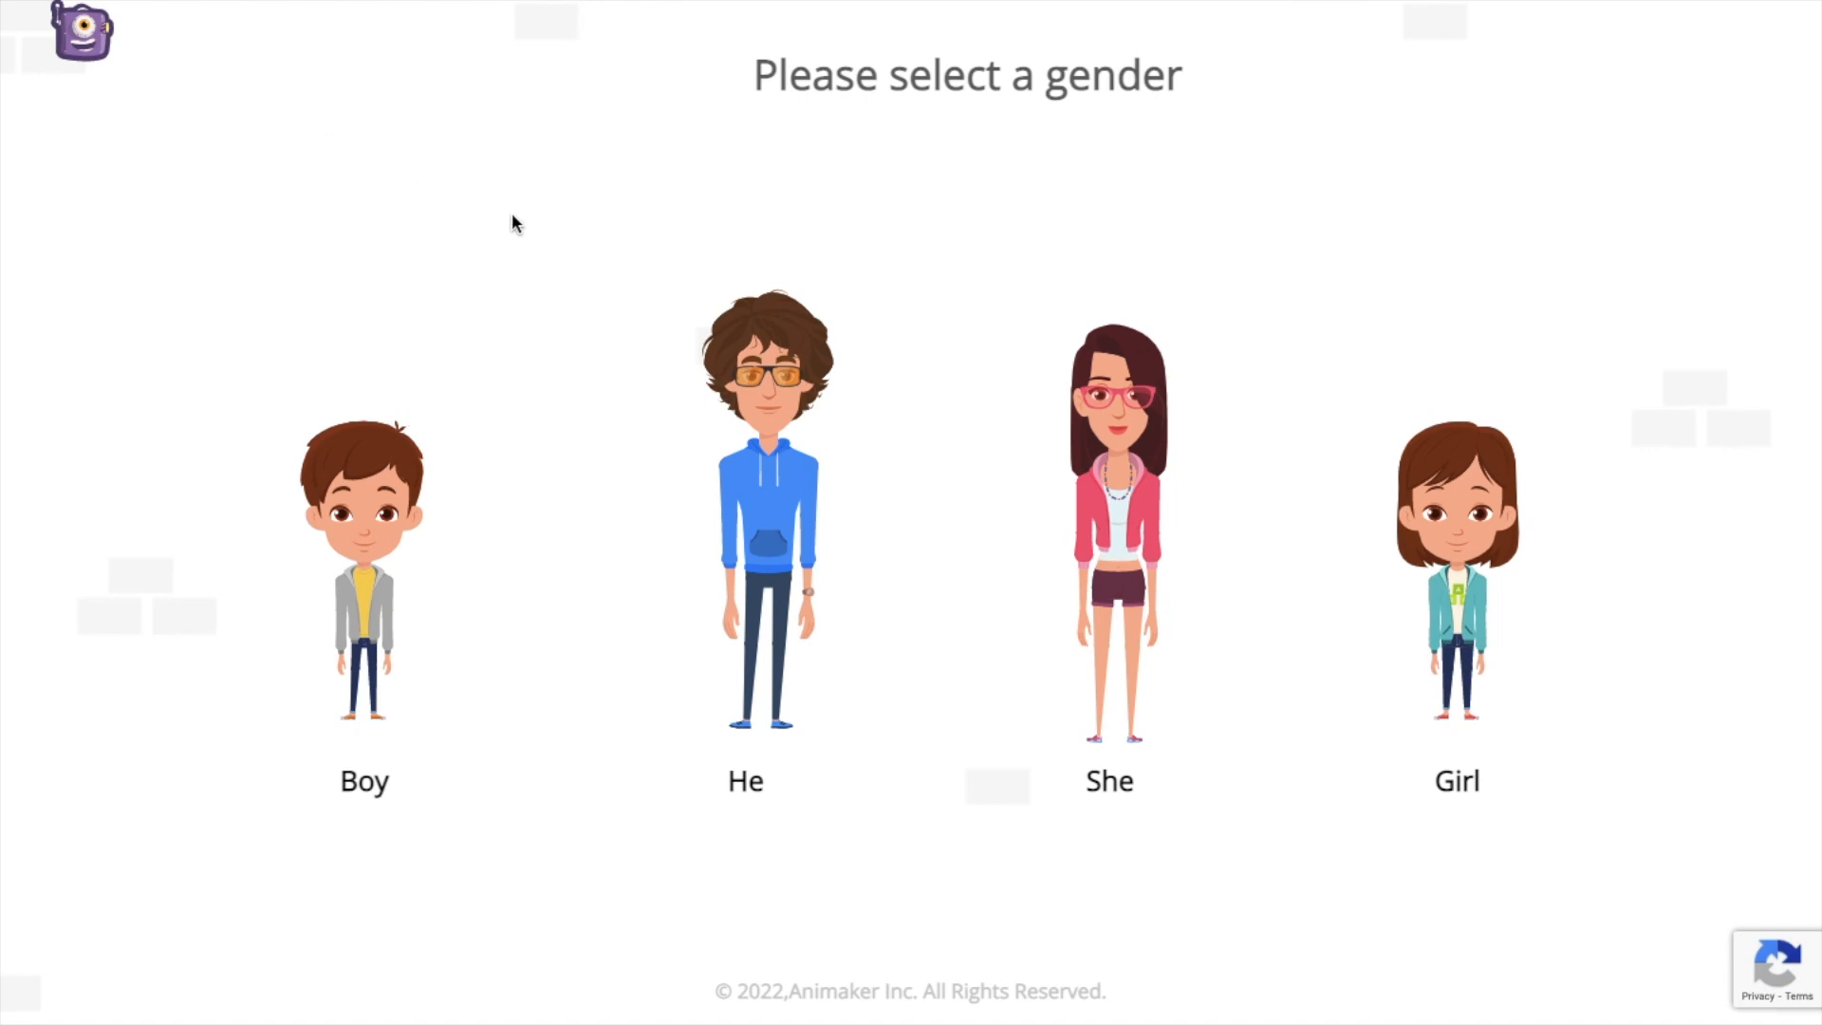
pyautogui.click(769, 389)
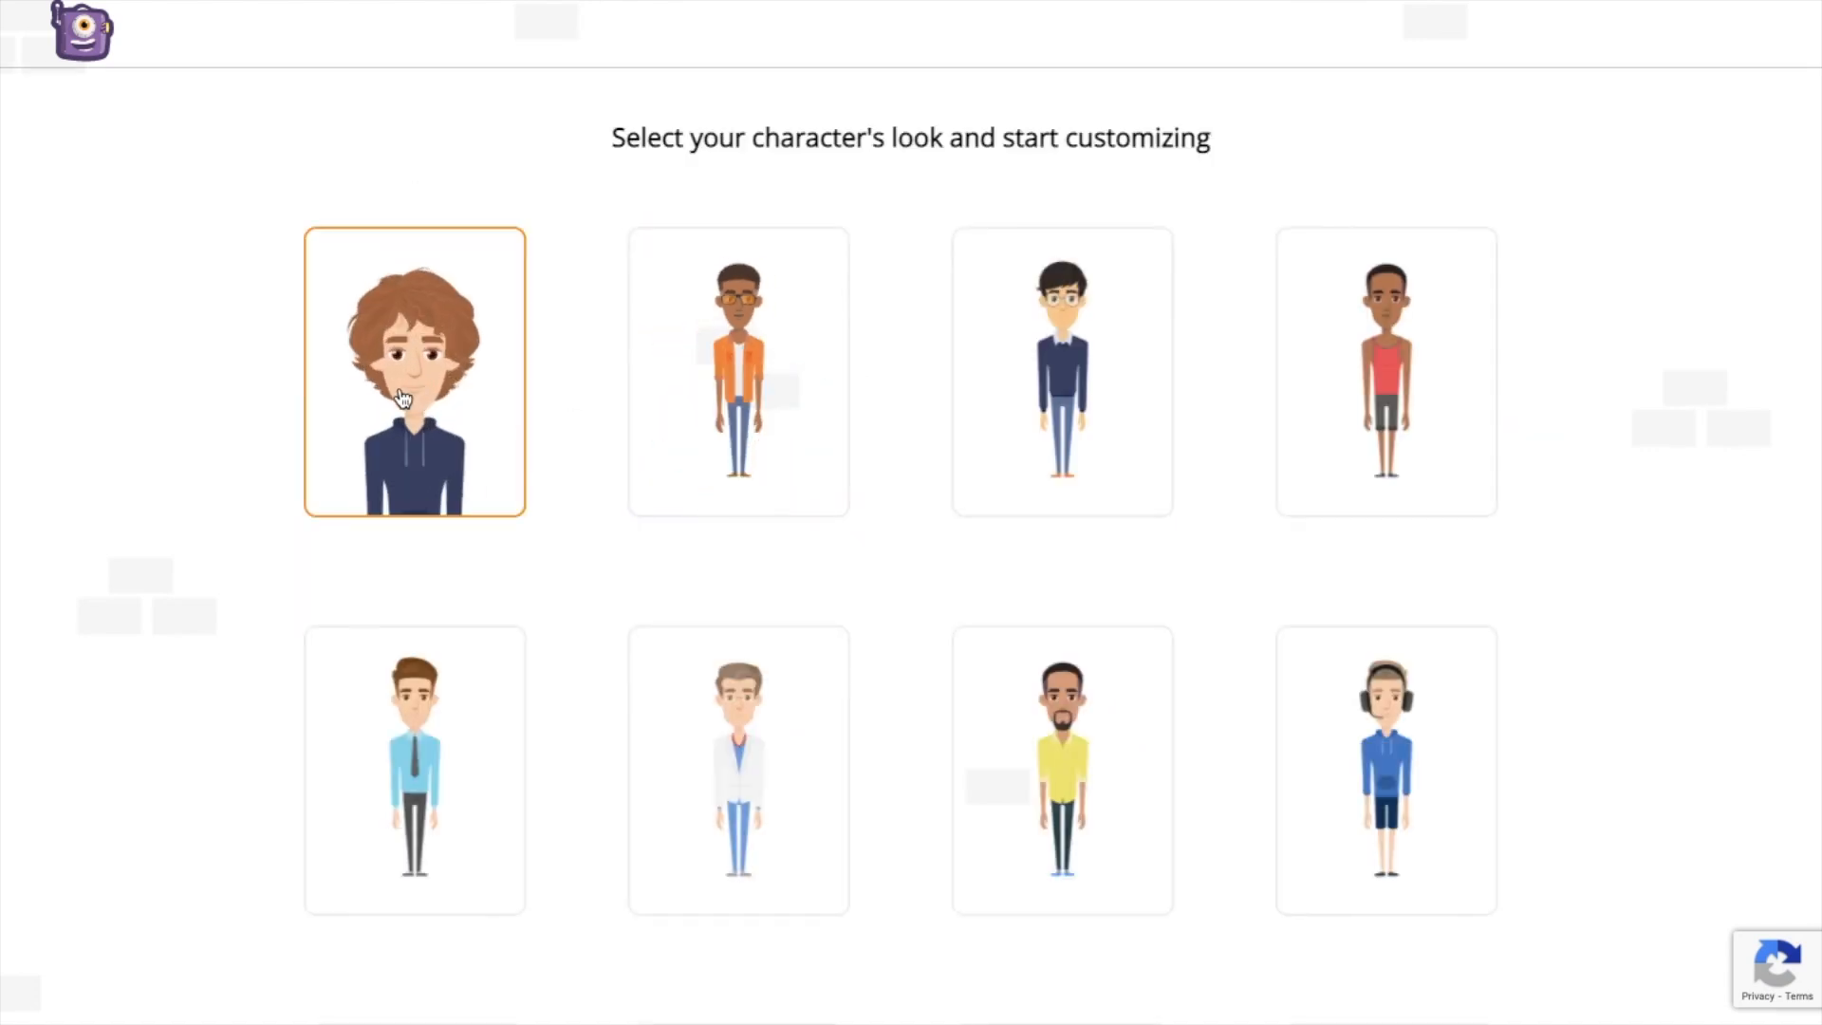
pyautogui.click(402, 397)
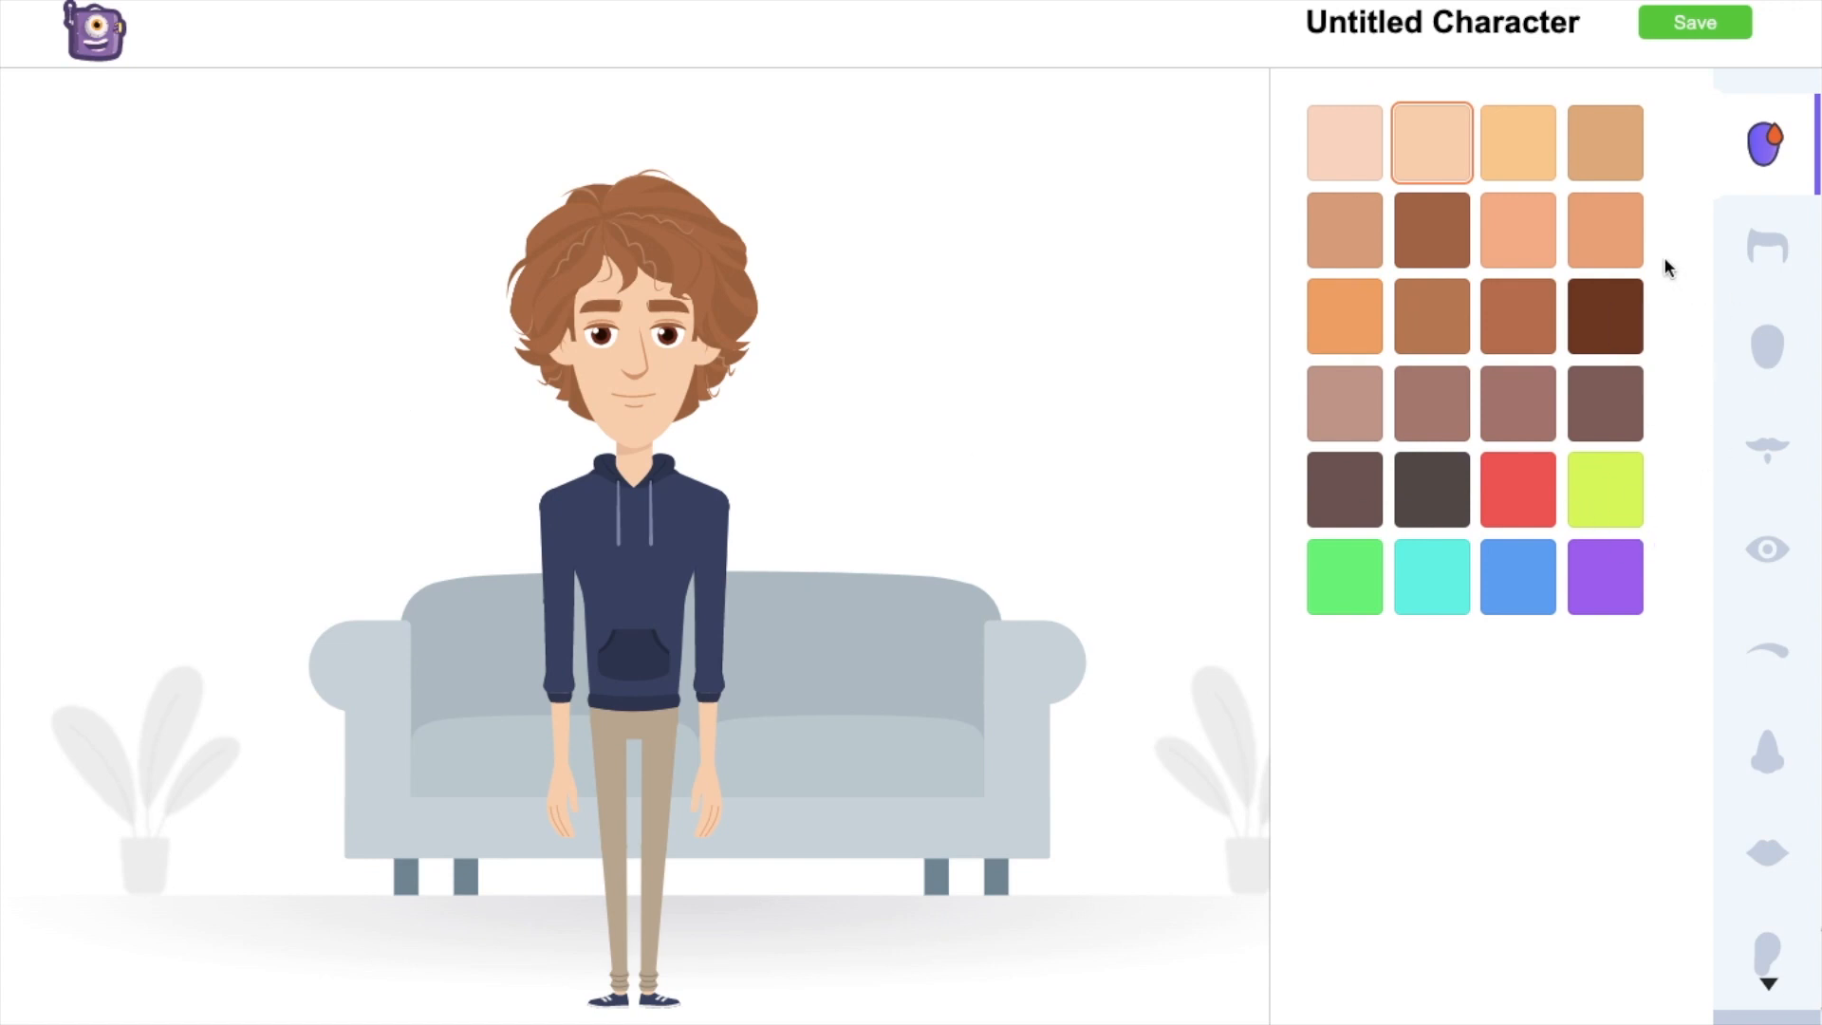
# Step: Review the hair, face and eye options, and dress the character in the navy turtleneck sweater with the zigzag stripe
pyautogui.click(1763, 245)
pyautogui.scroll(-5, 1660, 451)
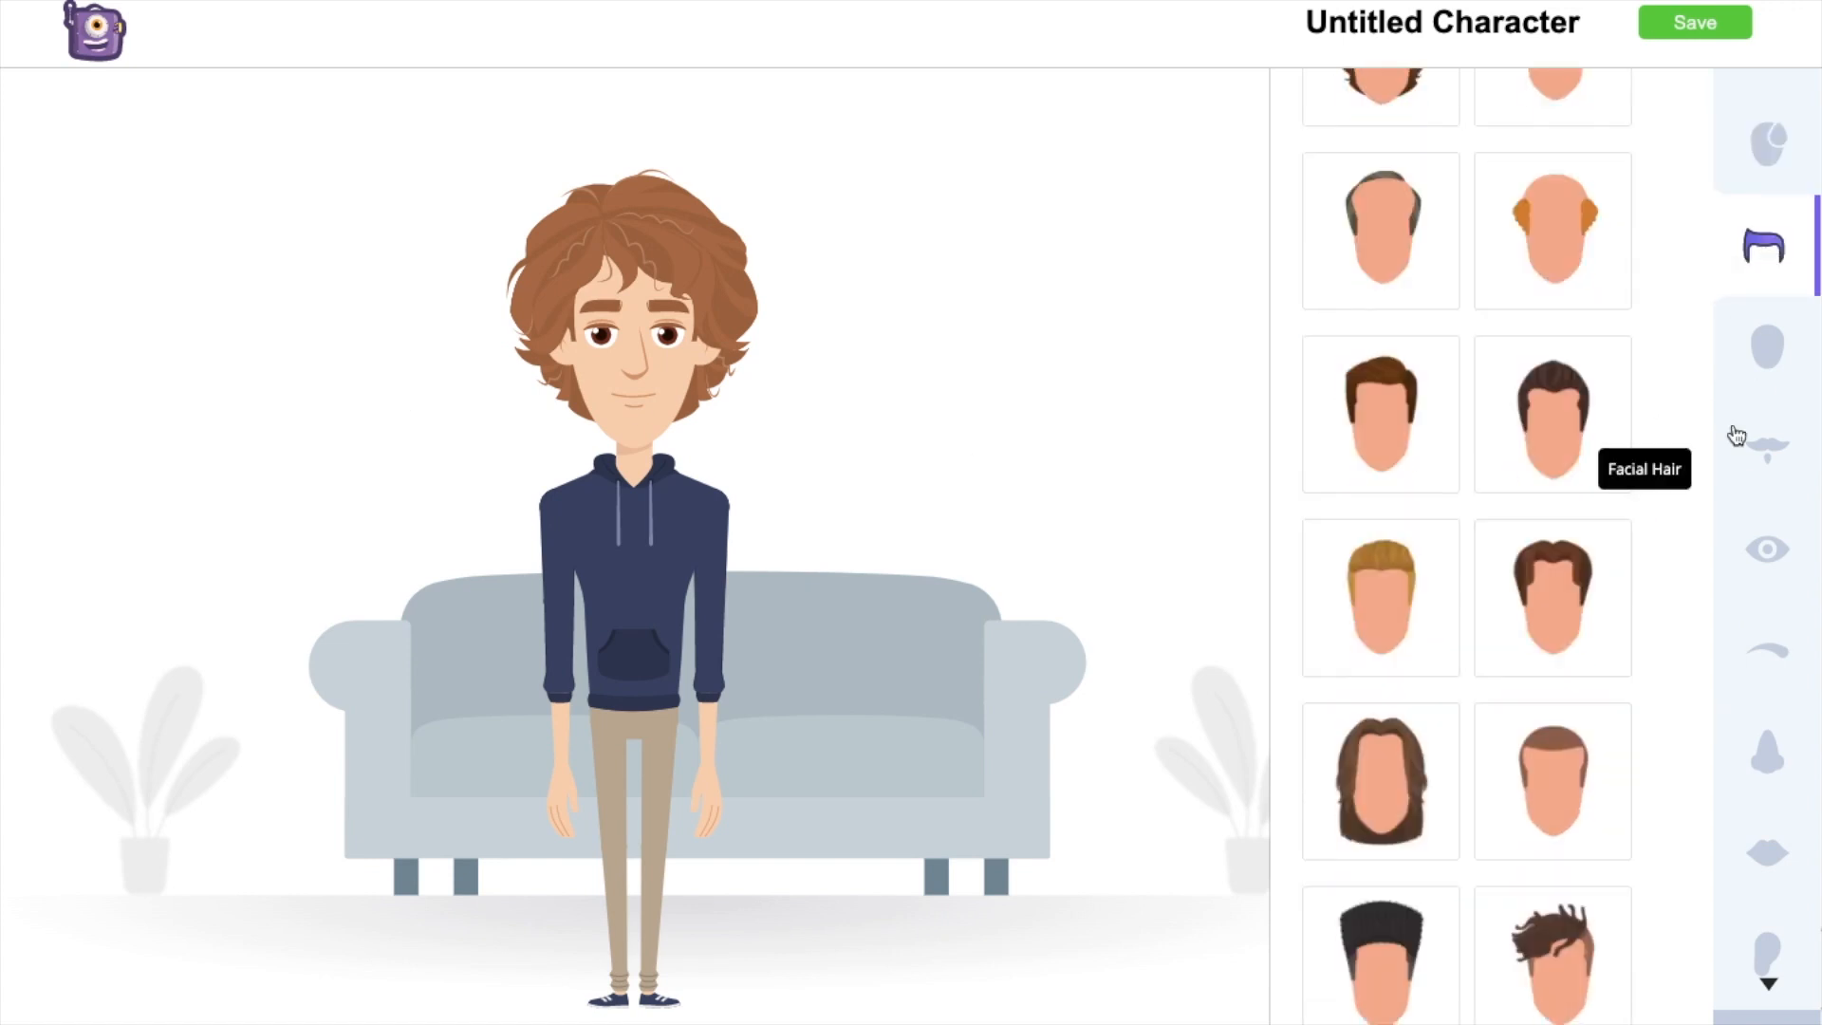
pyautogui.click(1769, 353)
pyautogui.click(1768, 539)
pyautogui.scroll(-3, 1774, 509)
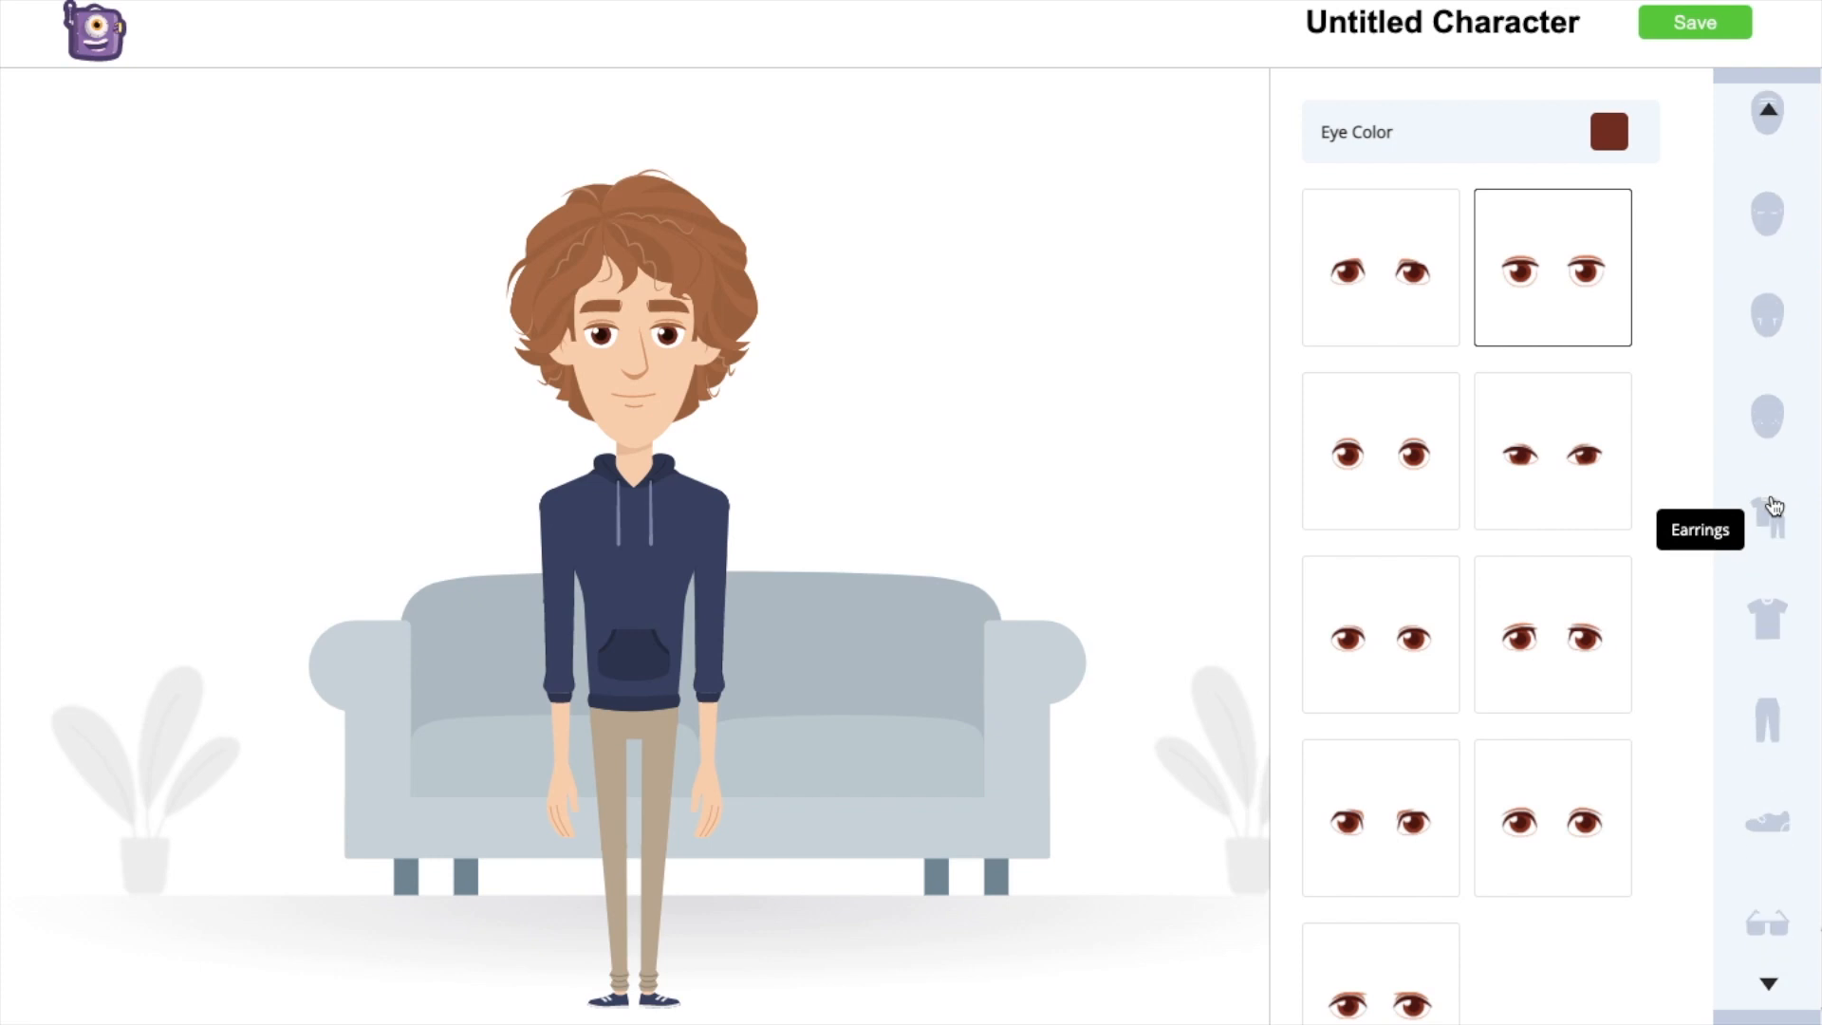
pyautogui.click(1762, 577)
pyautogui.scroll(-10, 1634, 617)
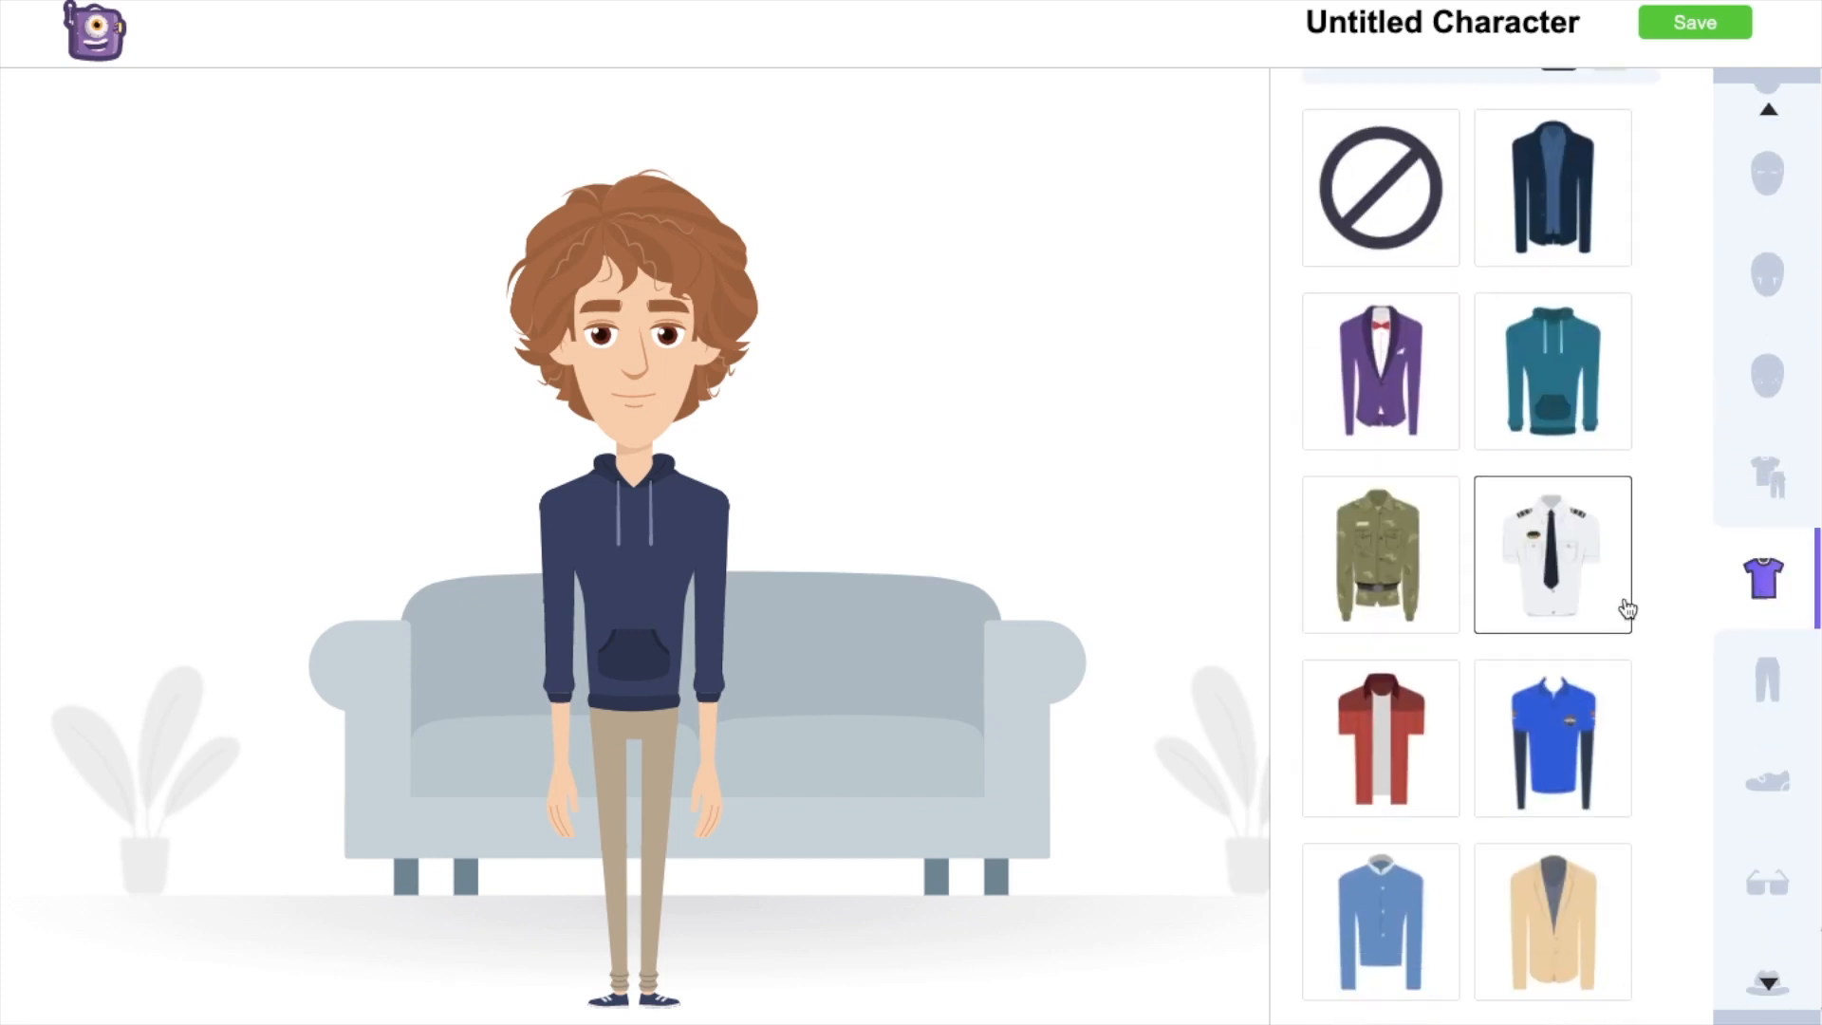
pyautogui.scroll(-10, 1625, 596)
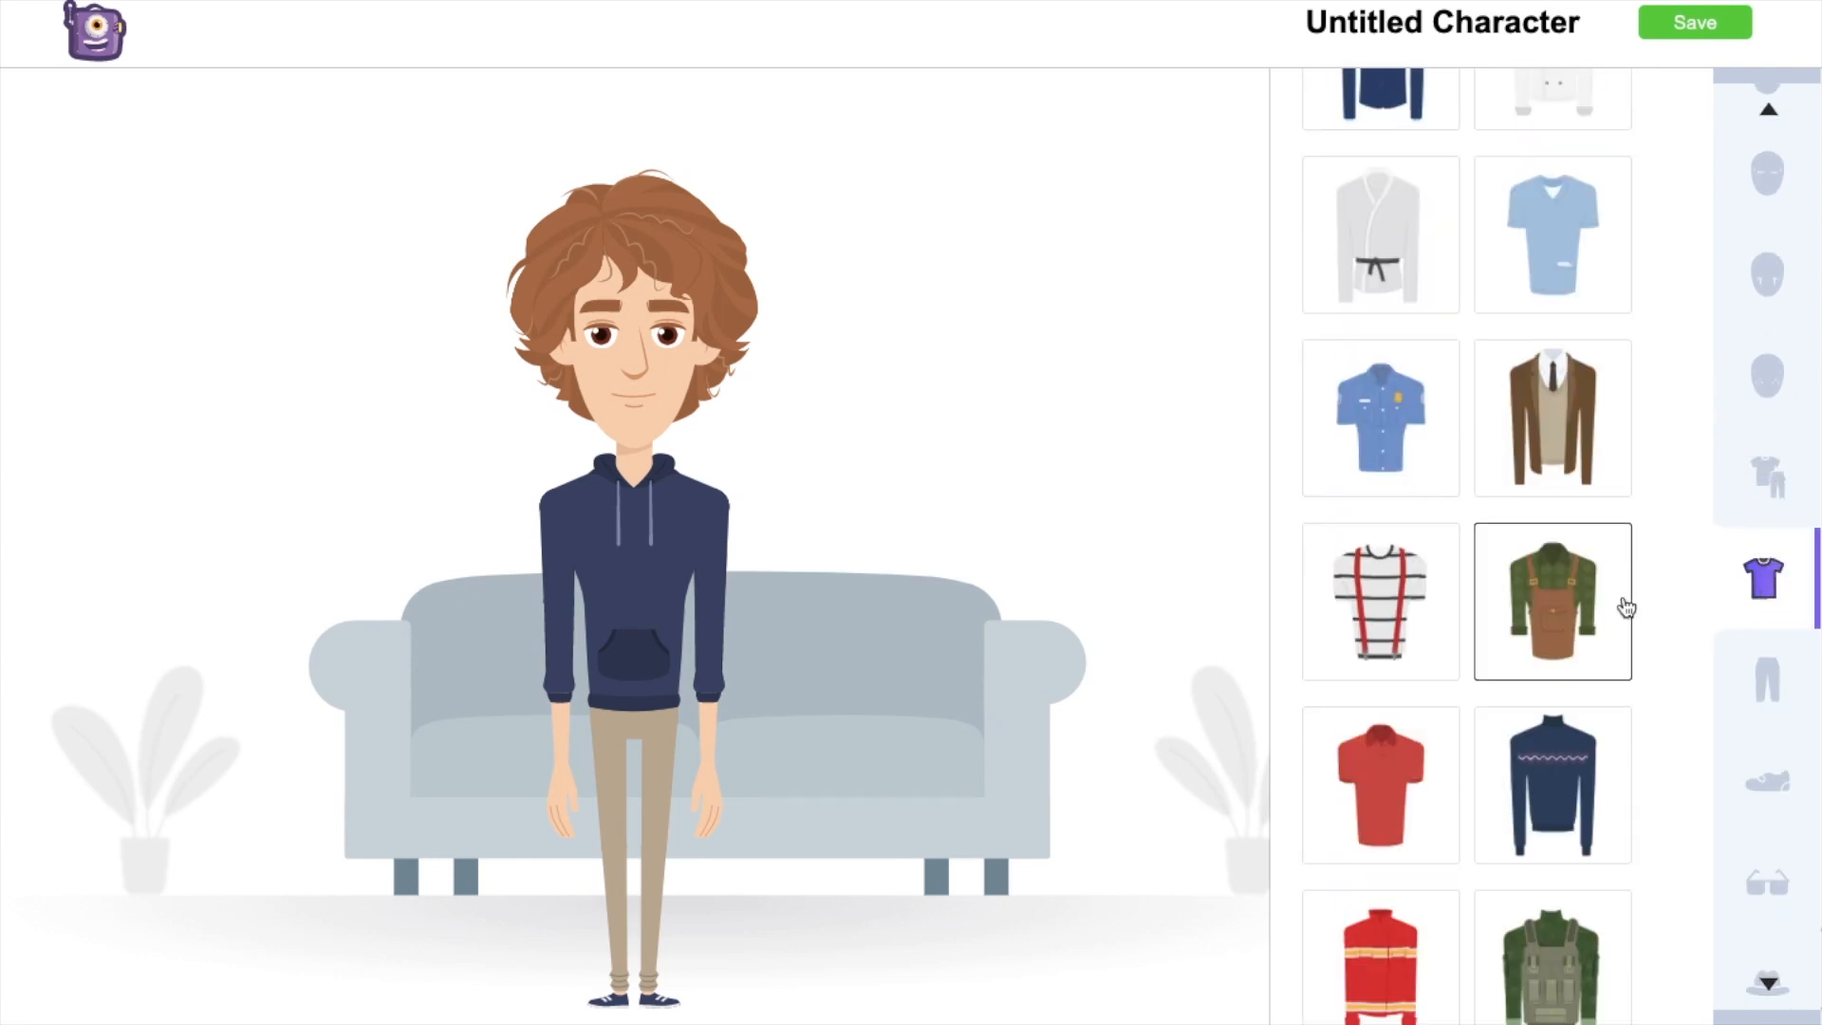
pyautogui.click(1618, 396)
# Step: Recolor the character's turtleneck sweater to a dark burnt orange
pyautogui.scroll(10, 1614, 399)
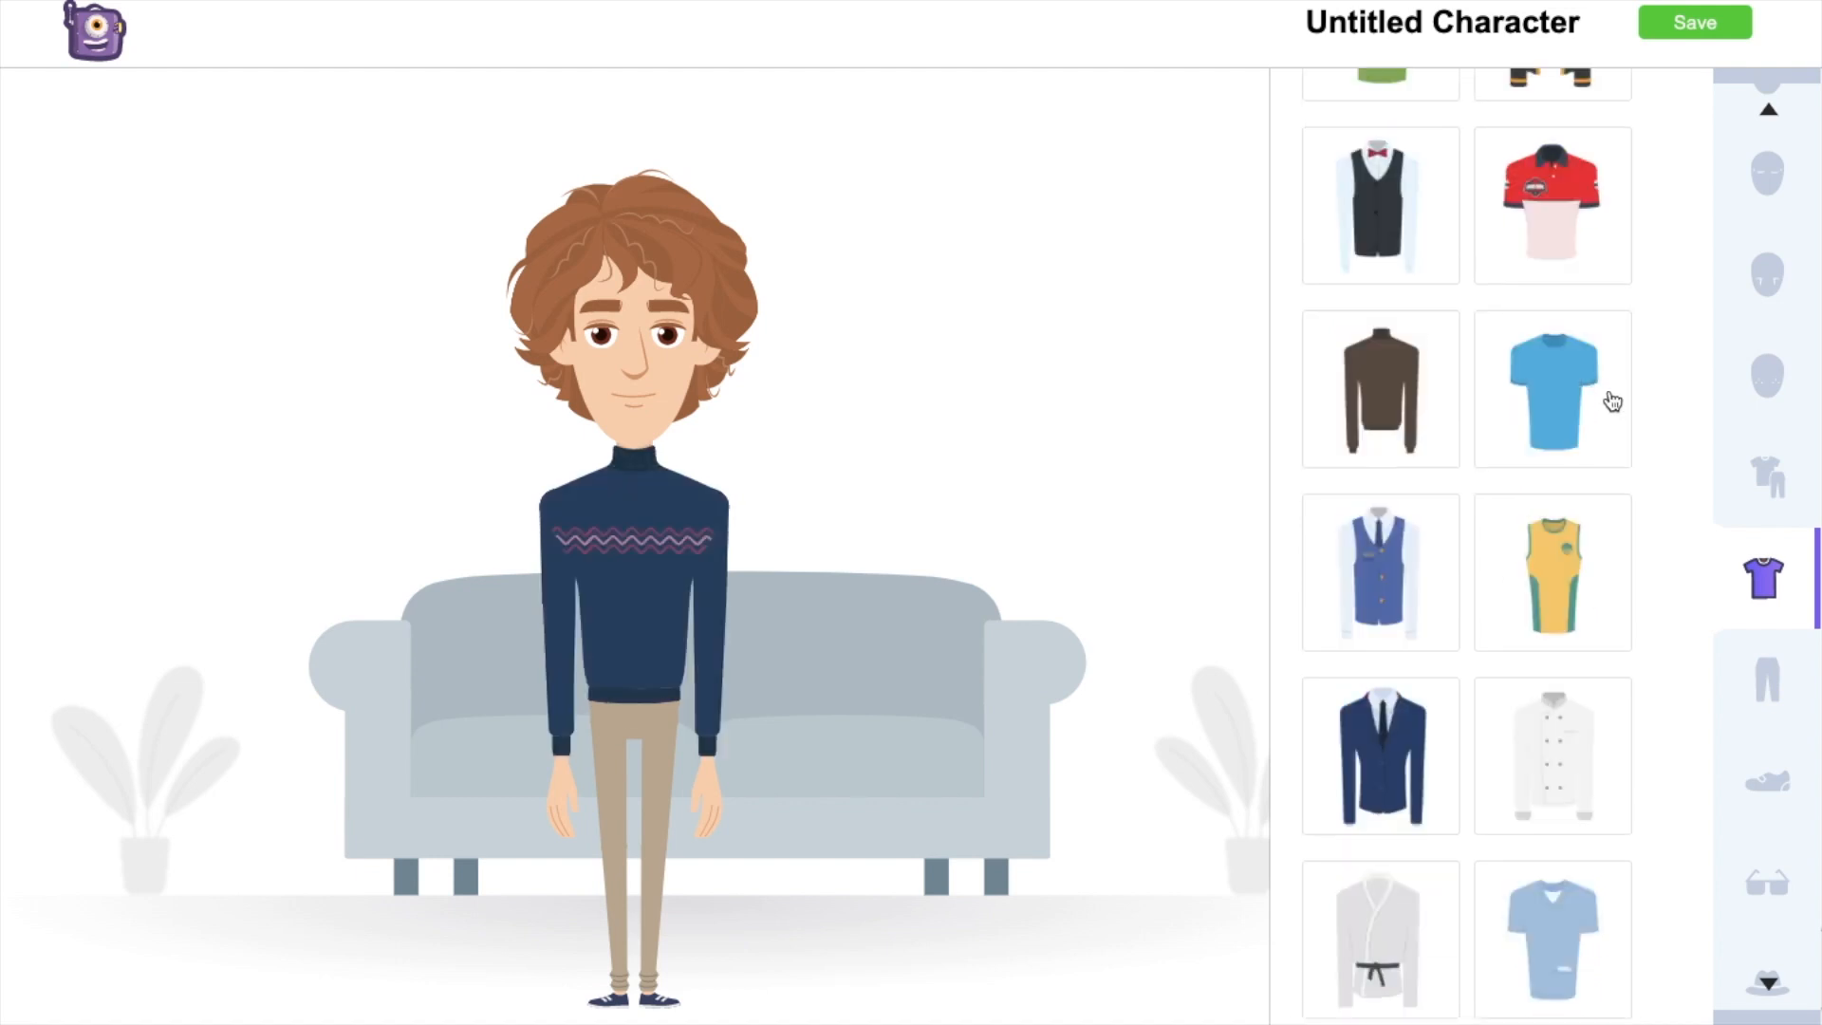
pyautogui.click(1554, 134)
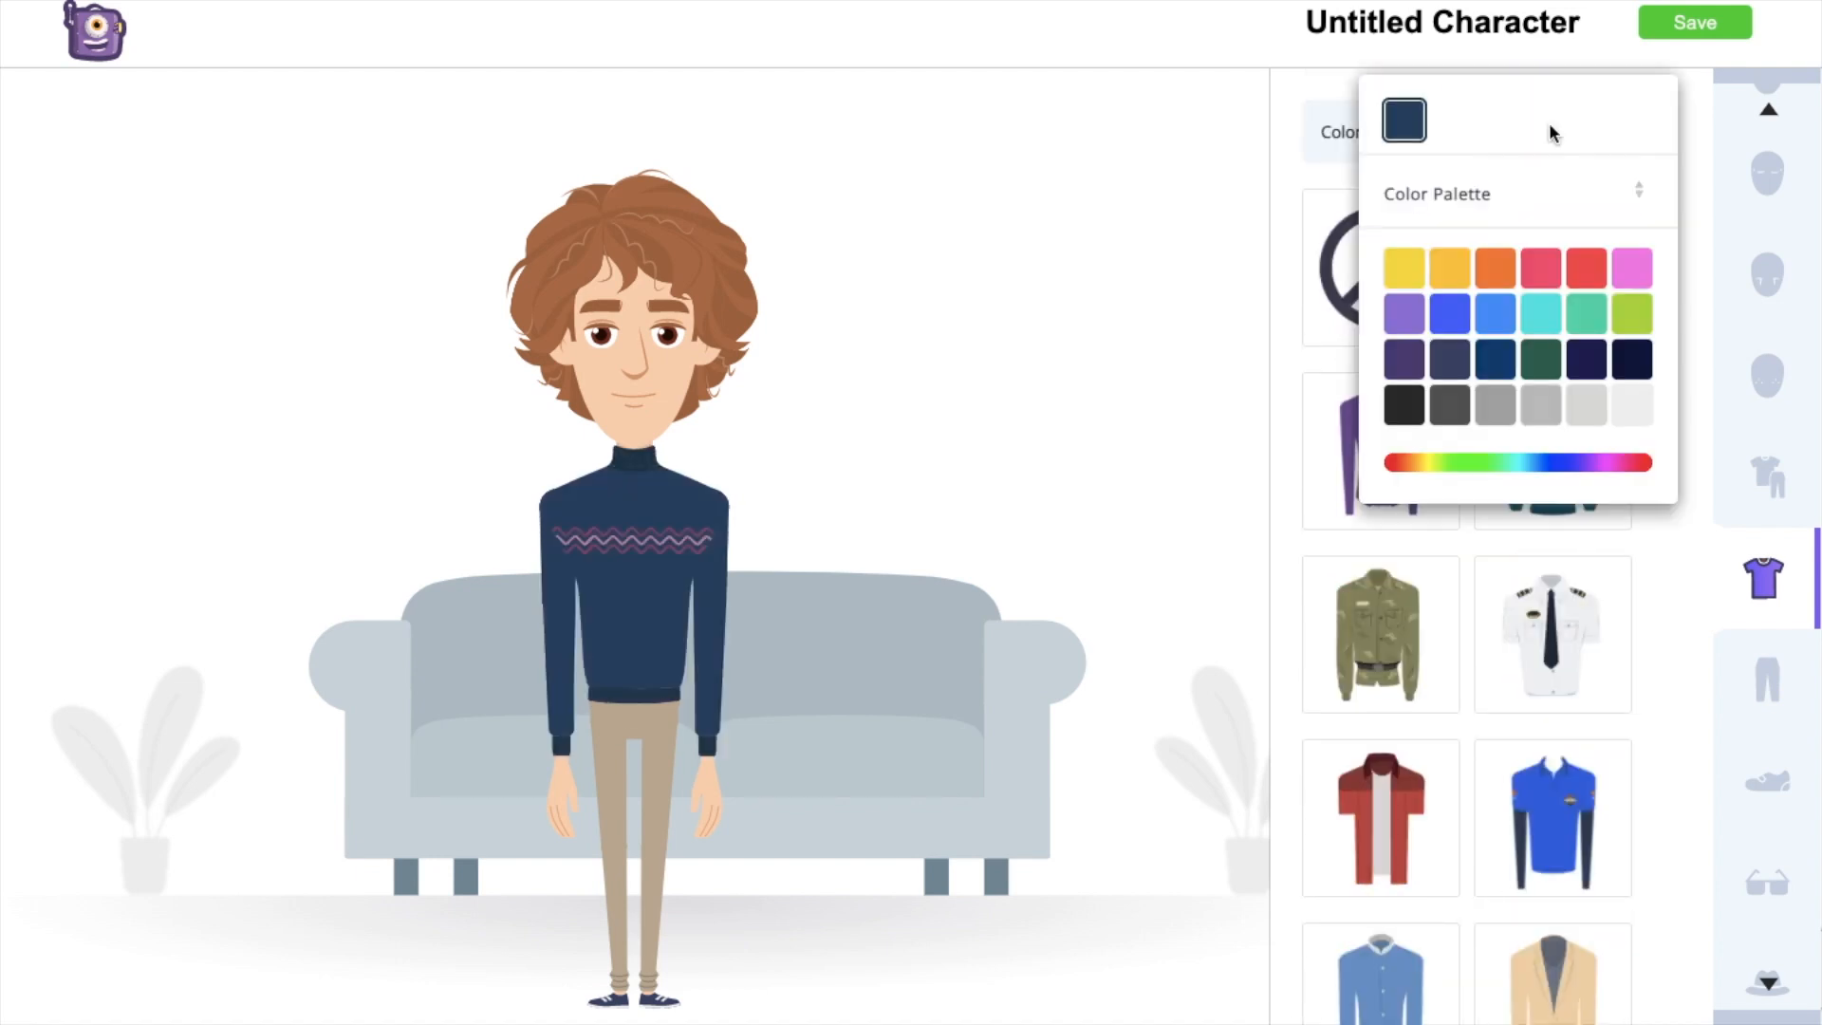
pyautogui.click(1498, 269)
pyautogui.click(1546, 462)
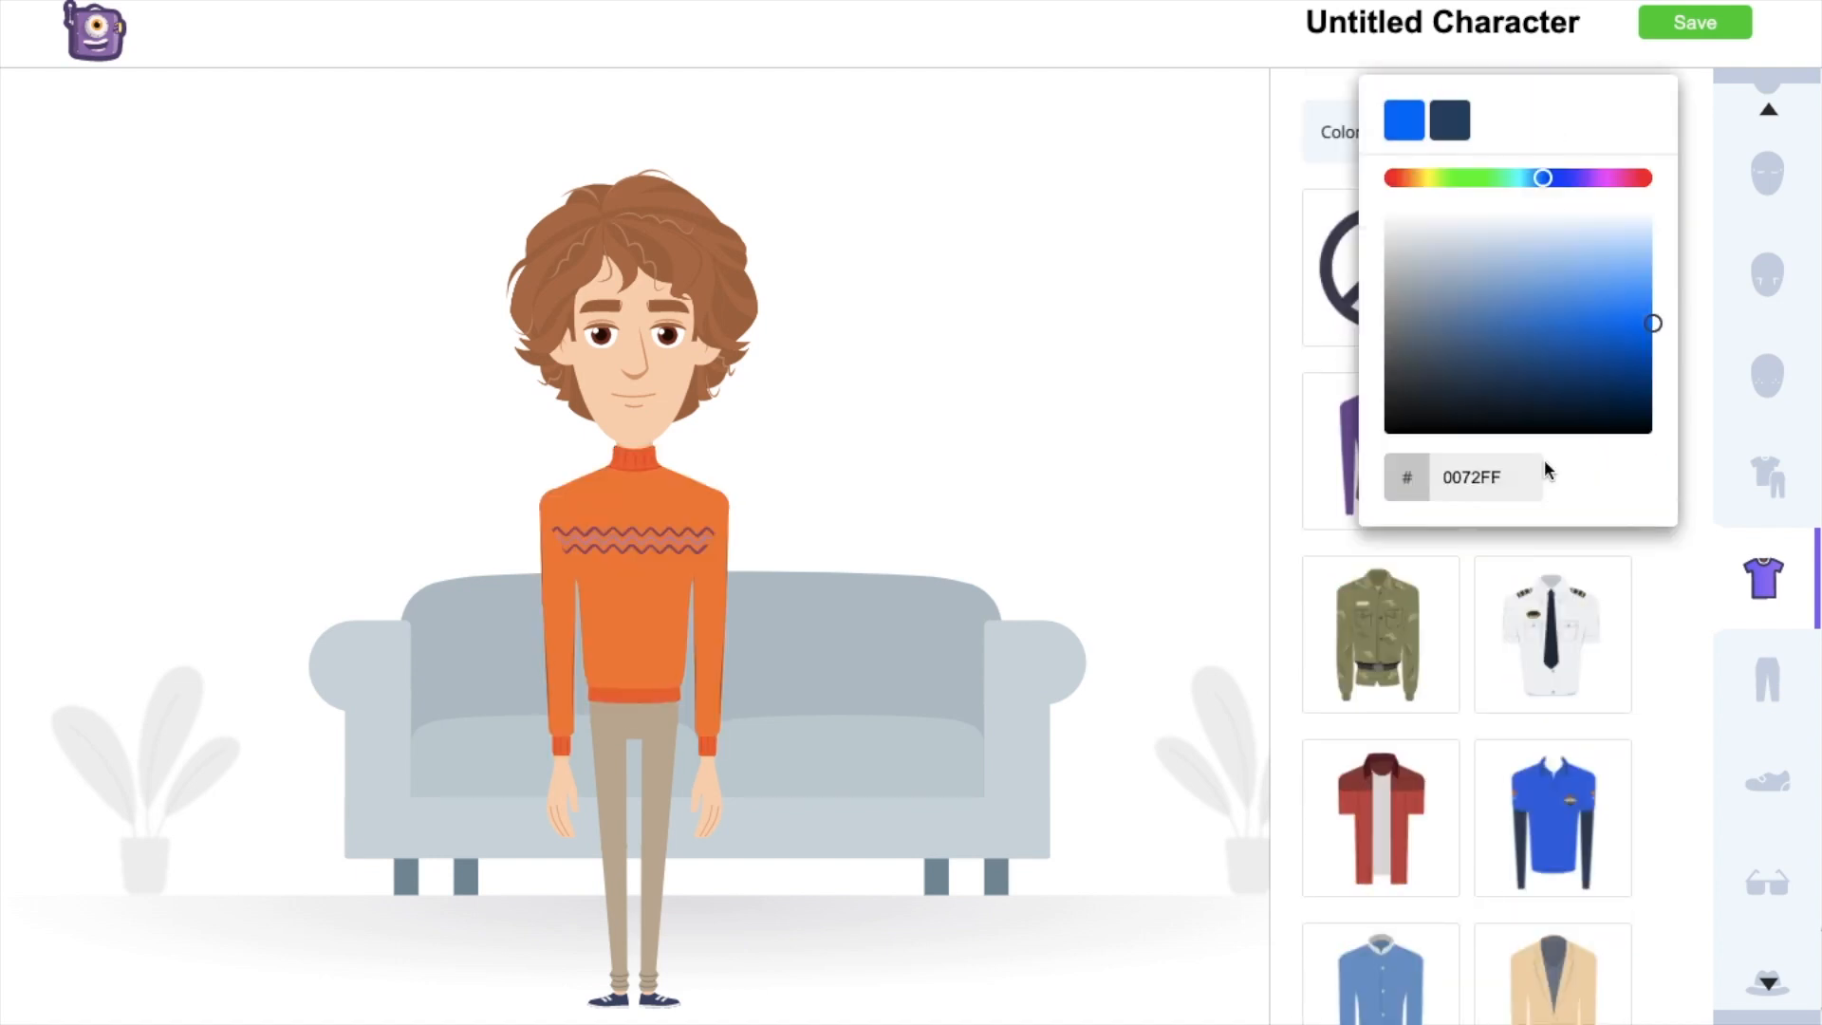
pyautogui.click(1412, 209)
pyautogui.click(1546, 359)
pyautogui.moveTo(1549, 365); pyautogui.dragTo(1629, 384)
# Step: Put the blue knit beanie on the character and recolor it to match the sweater's burnt orange
pyautogui.scroll(-5, 1765, 570)
pyautogui.click(1763, 237)
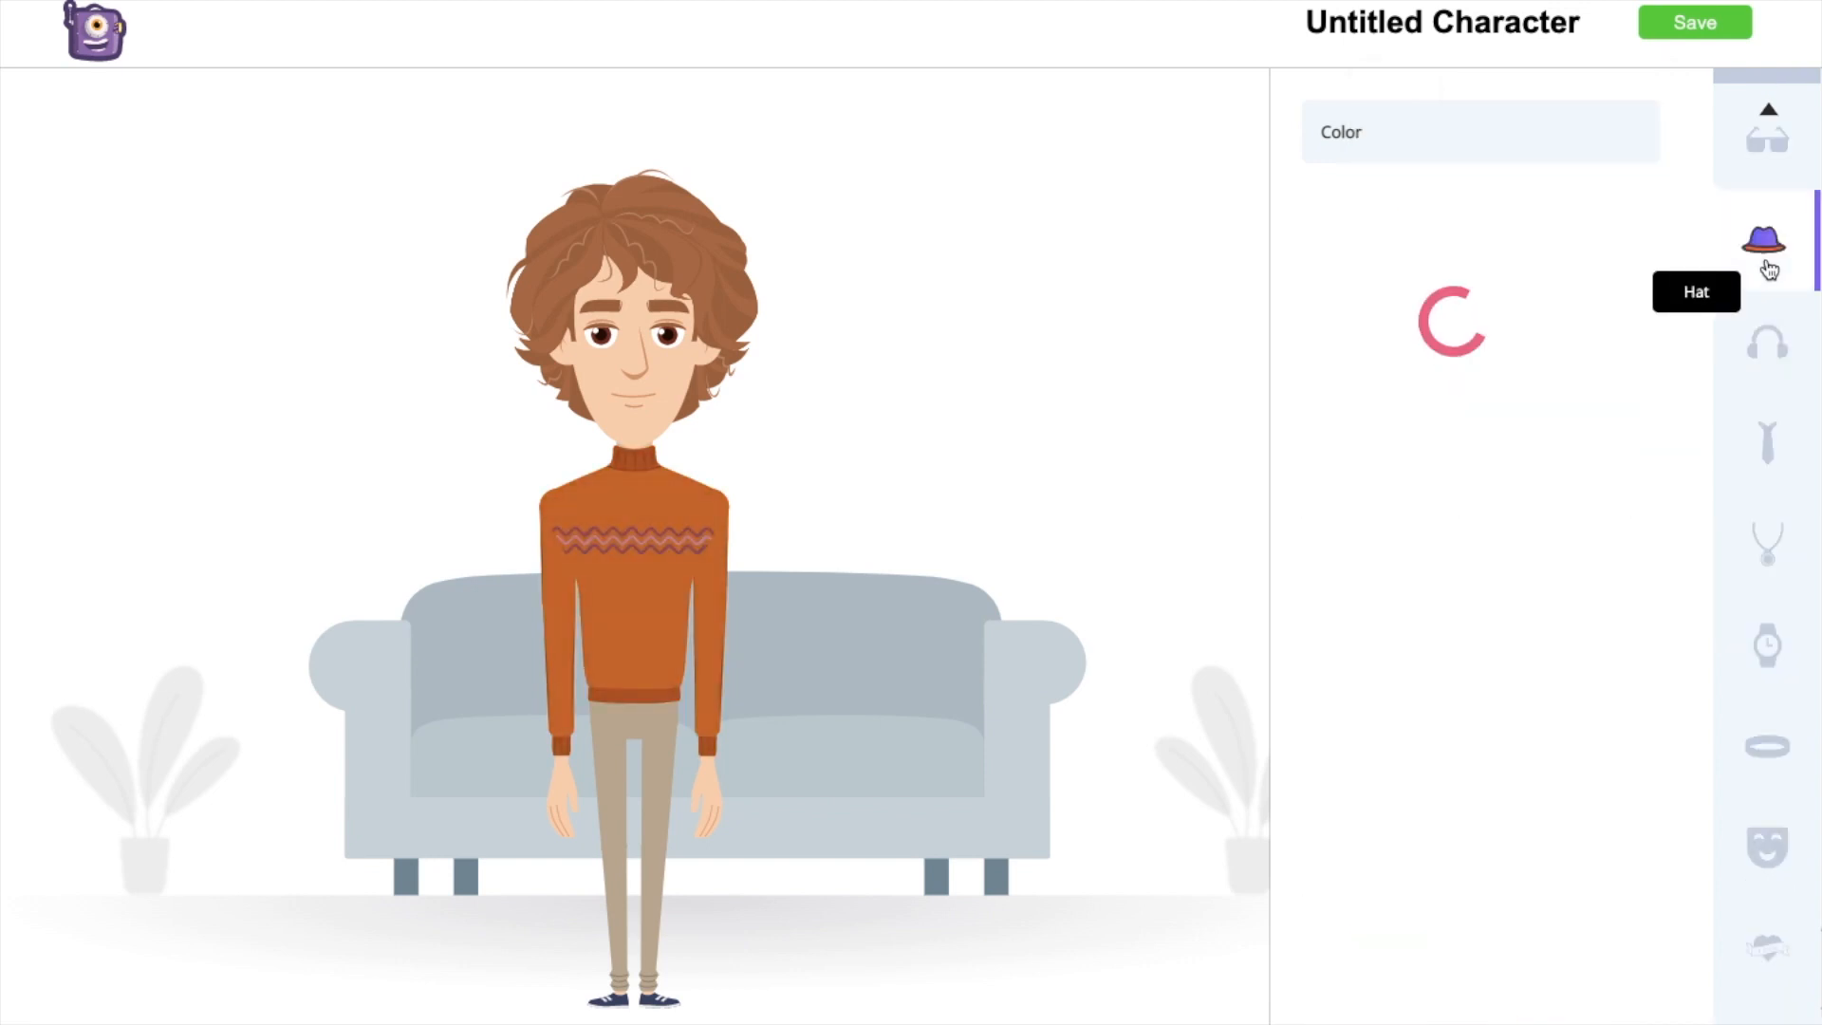
pyautogui.scroll(-5, 1595, 475)
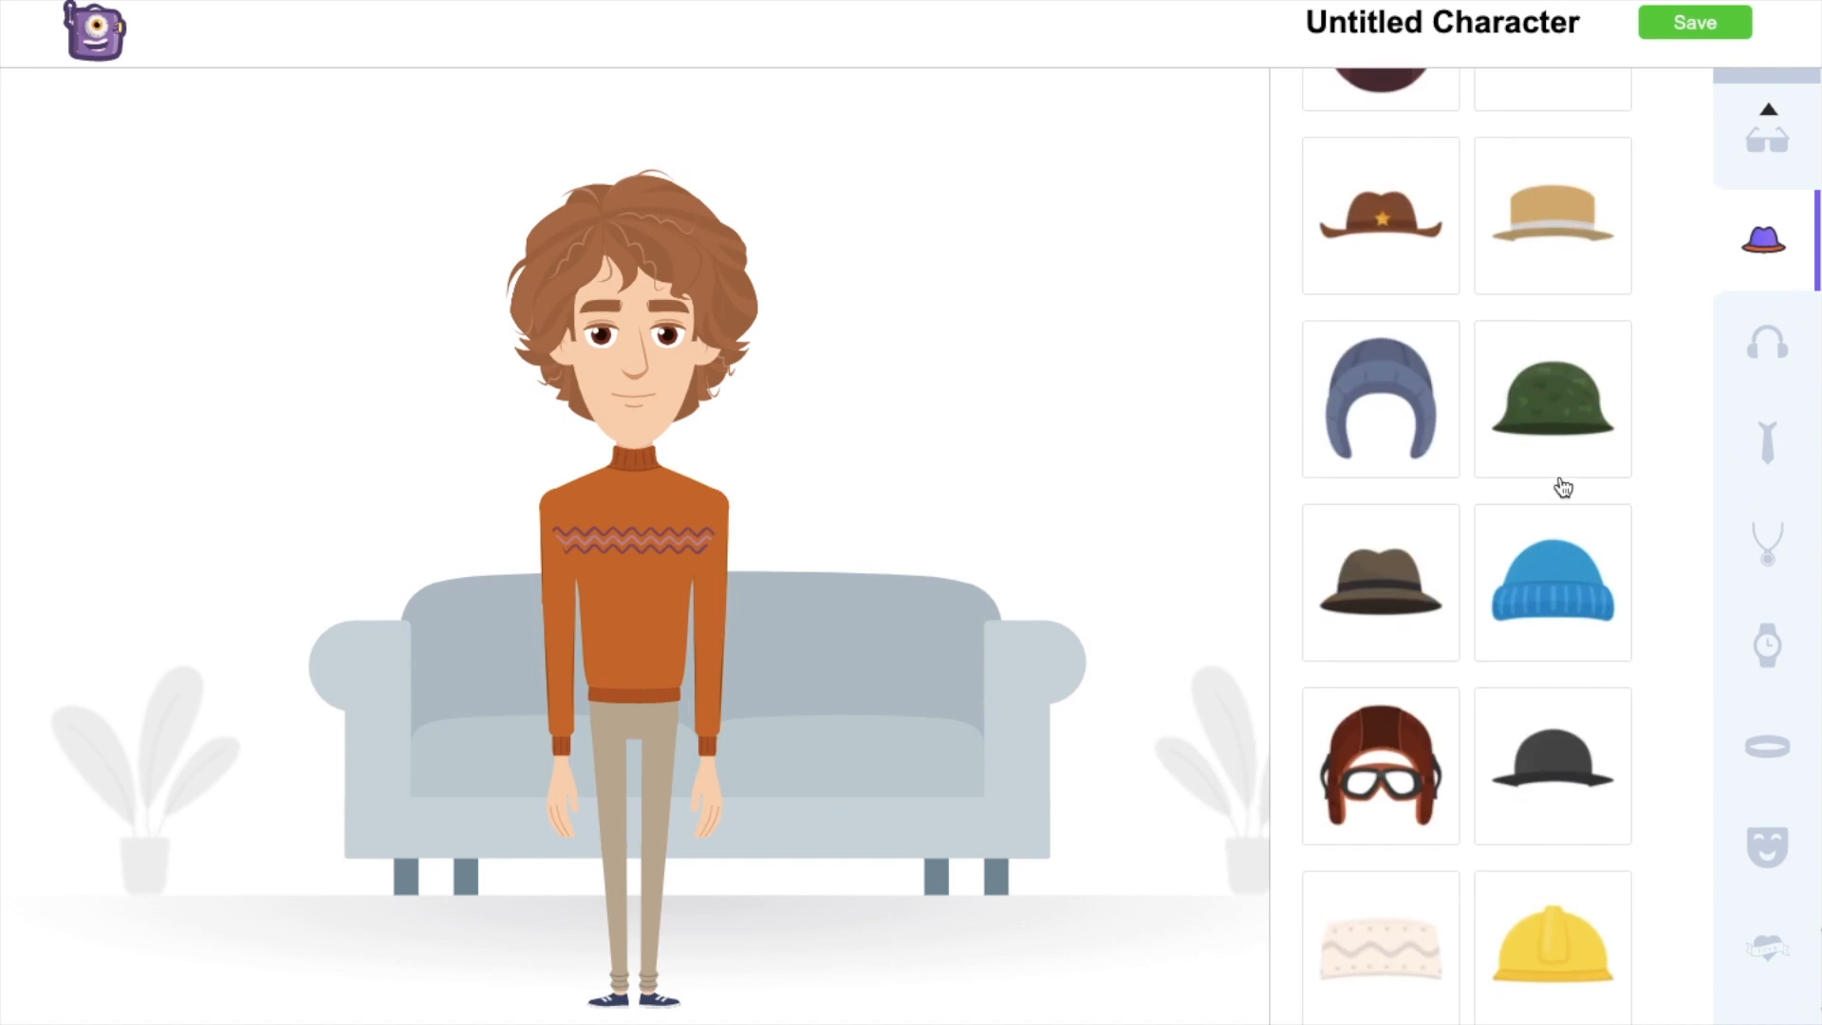
pyautogui.click(1570, 567)
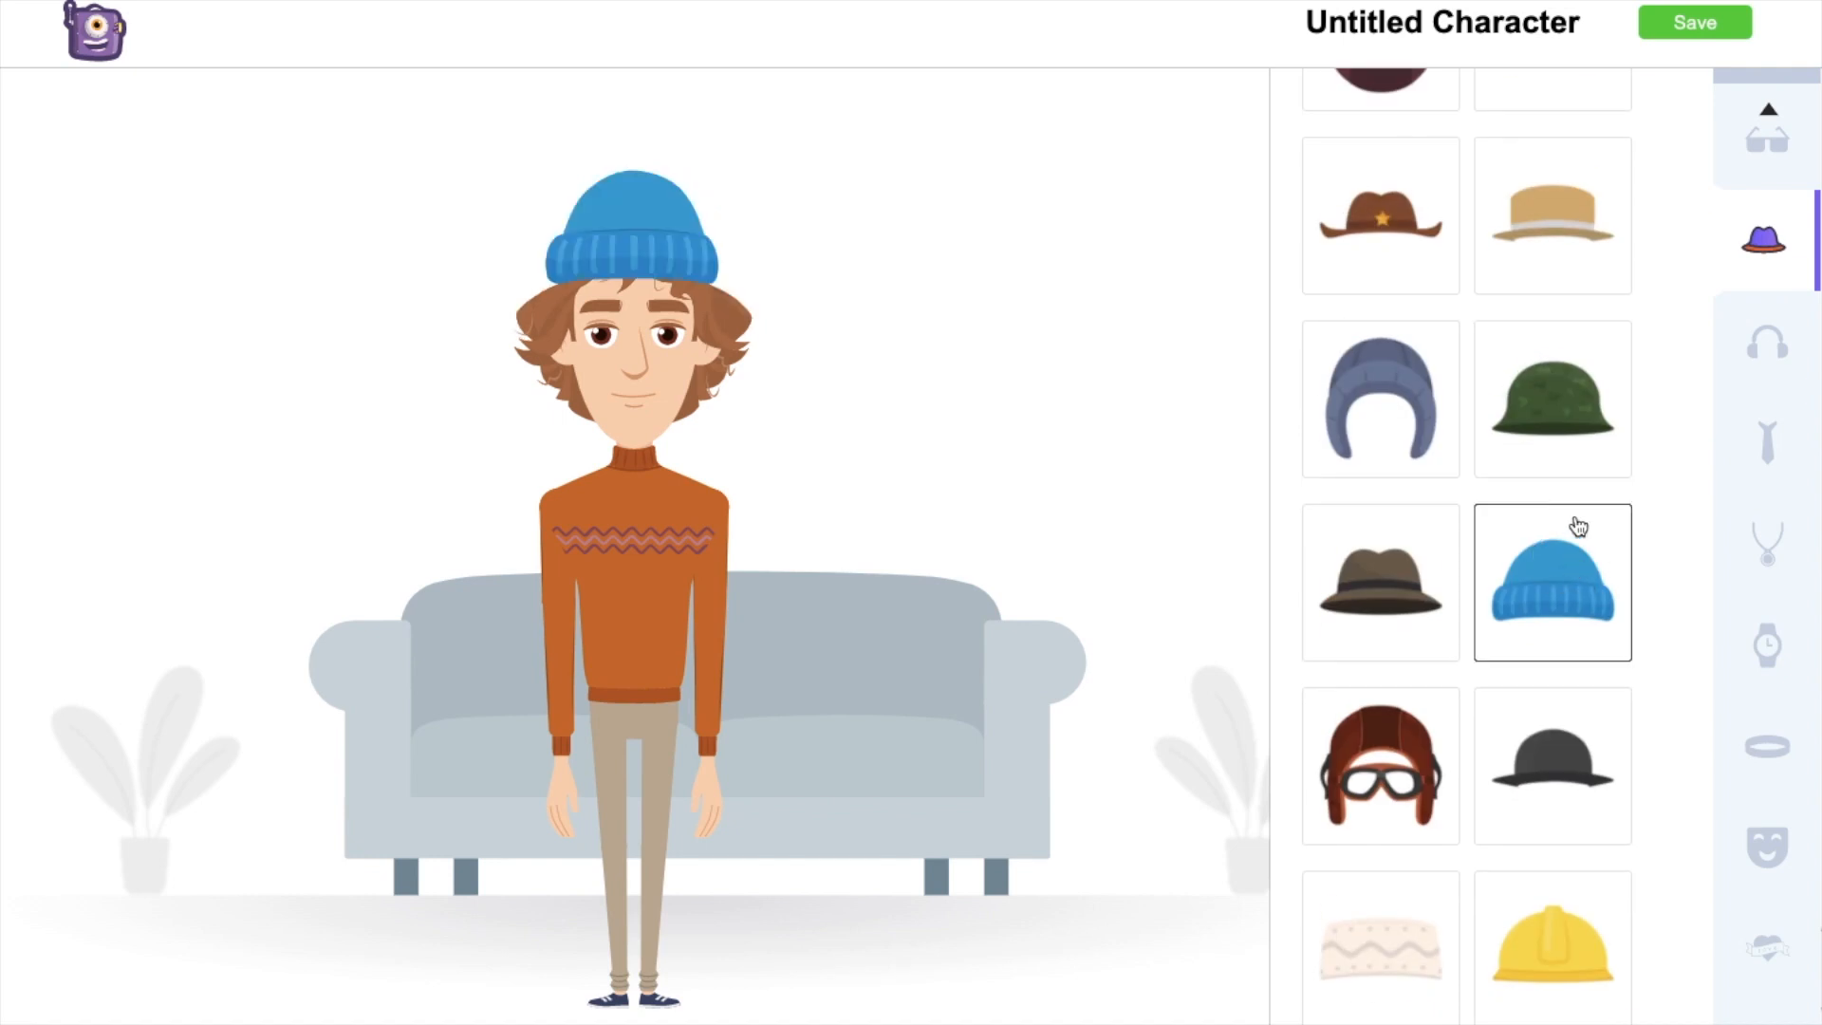
pyautogui.click(1609, 135)
pyautogui.click(1454, 133)
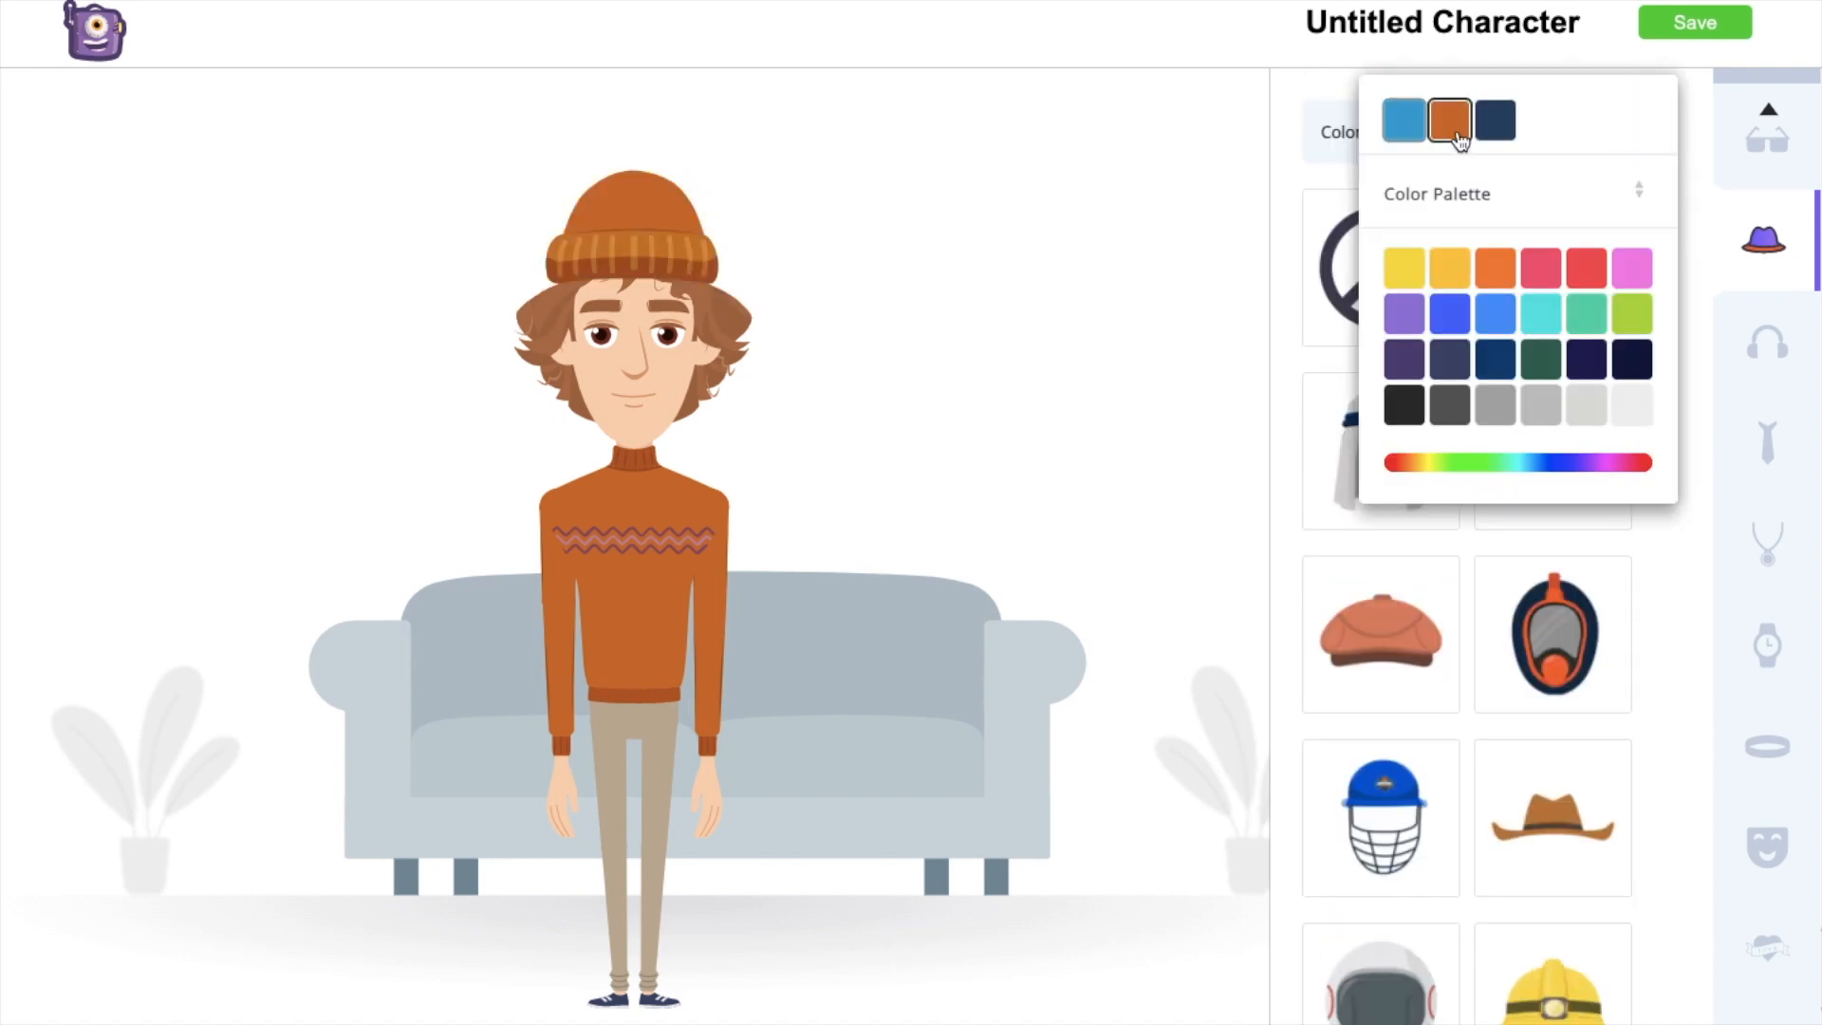
pyautogui.click(1694, 349)
# Step: Save the custom character and refresh the list of own characters in the video project
pyautogui.scroll(5, 1765, 408)
pyautogui.click(1694, 24)
pyautogui.click(833, 377)
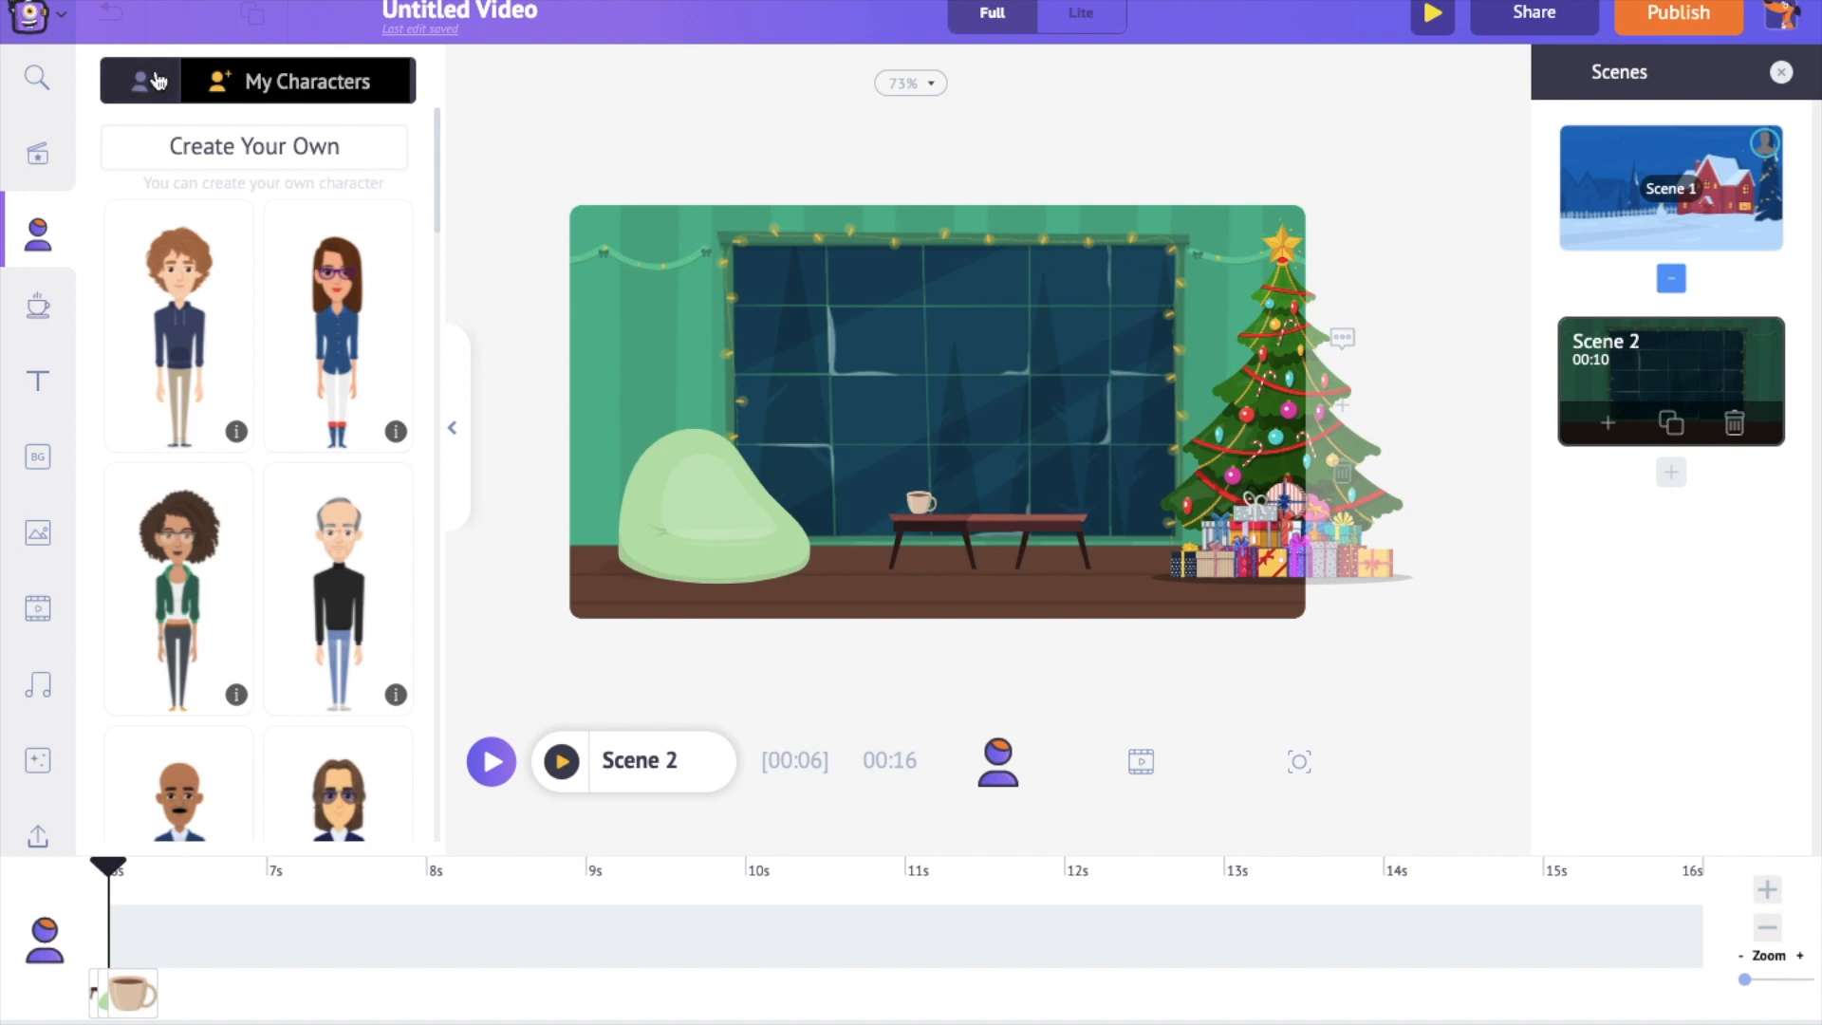
pyautogui.click(141, 80)
pyautogui.click(360, 91)
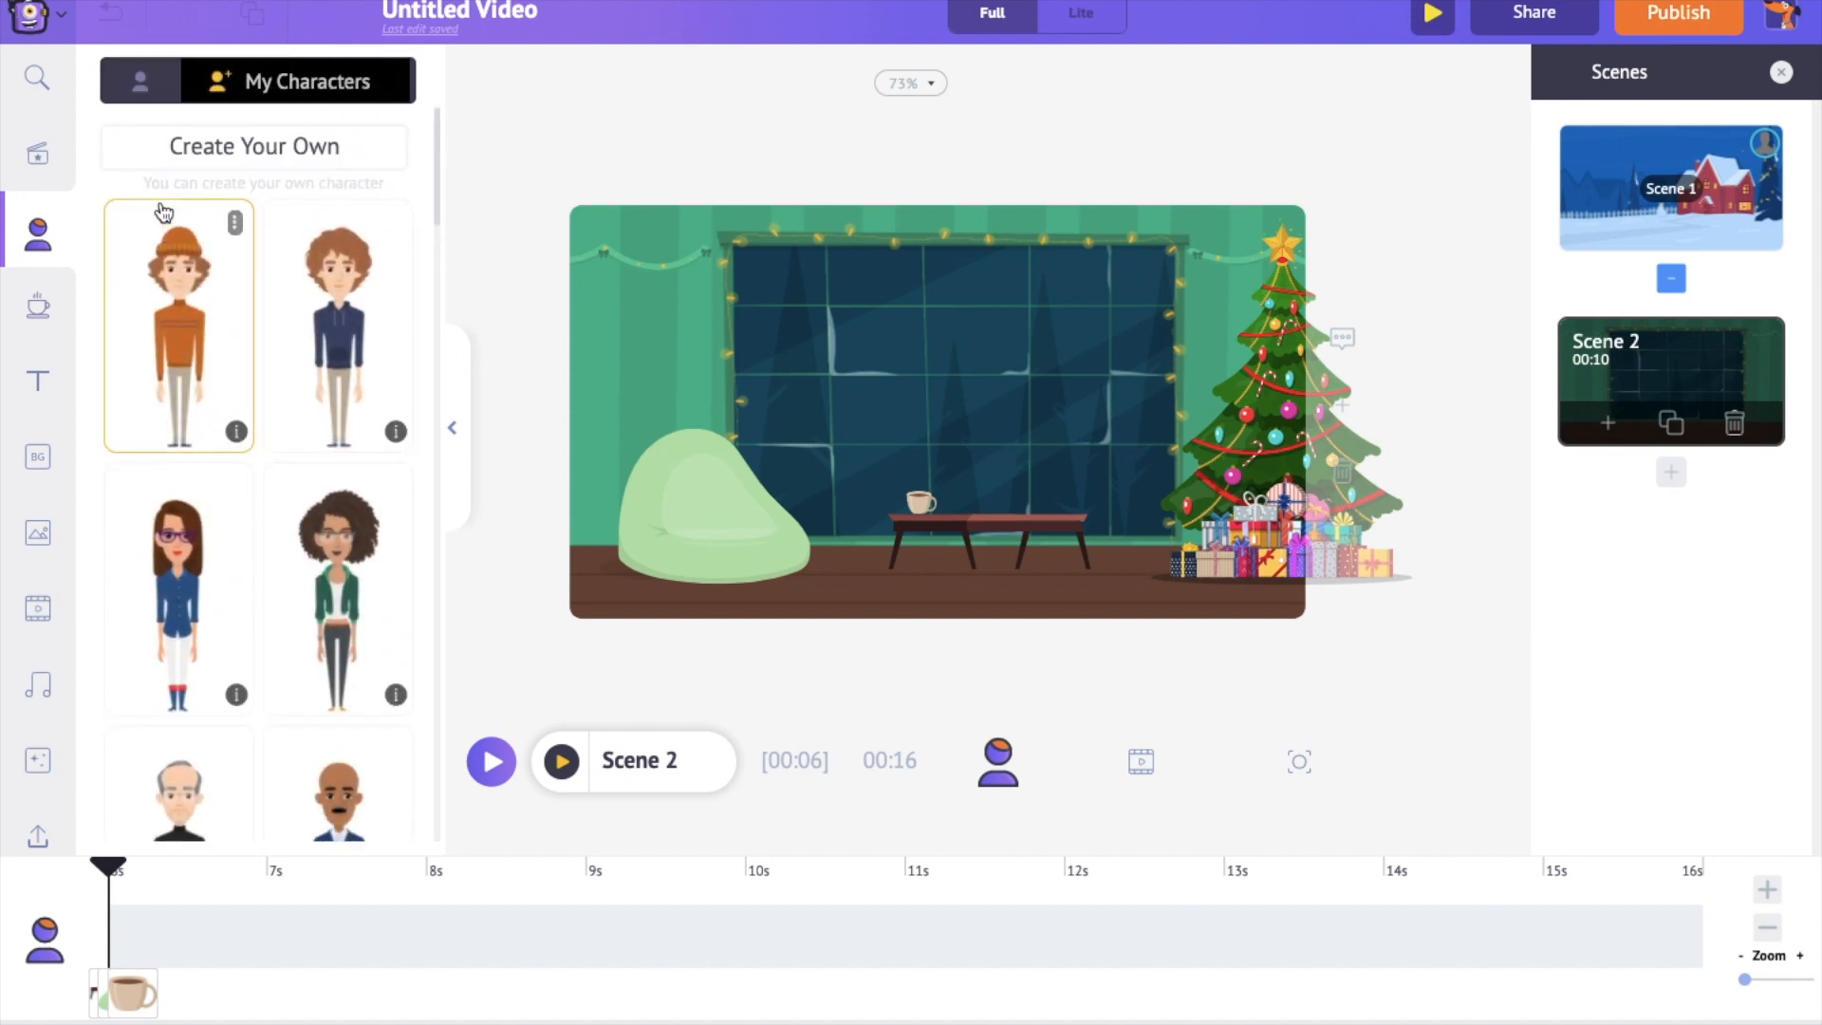
# Step: Add the custom character with the orange sweater and beanie to Scene 2 and give it the Reading action
pyautogui.click(177, 306)
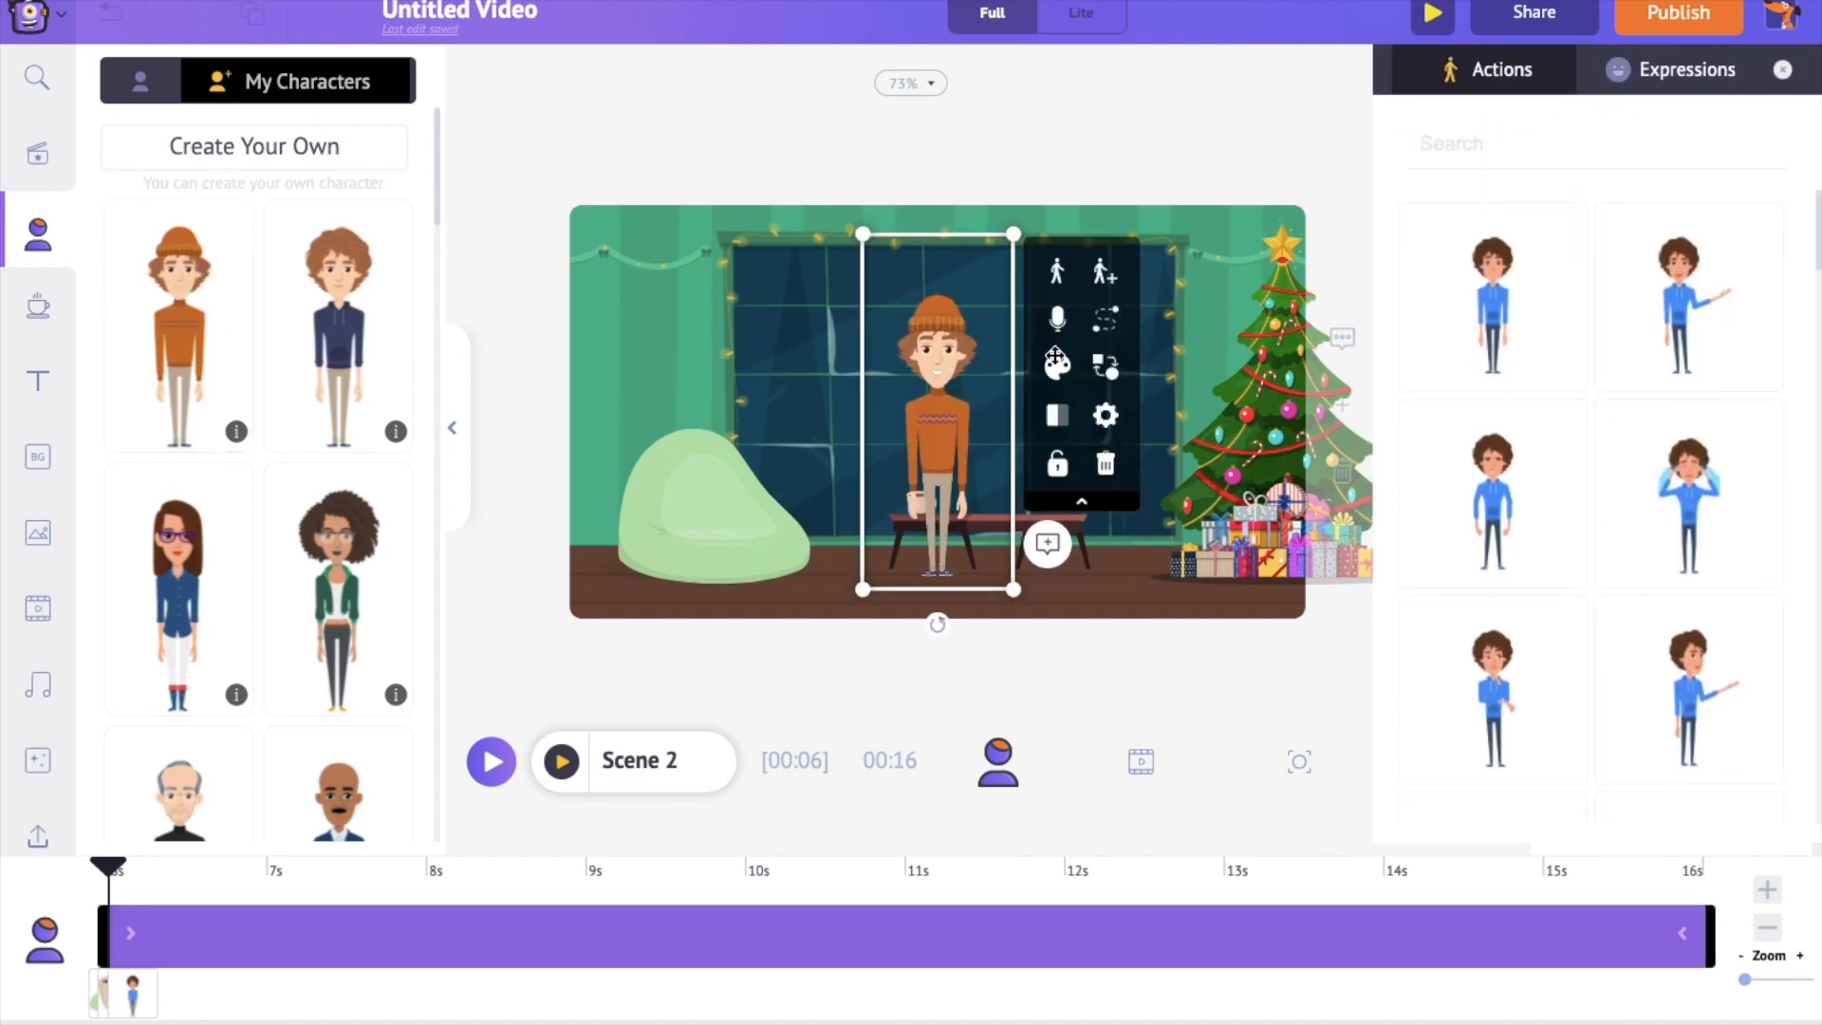
pyautogui.scroll(-5, 1680, 378)
pyautogui.scroll(-5, 1679, 378)
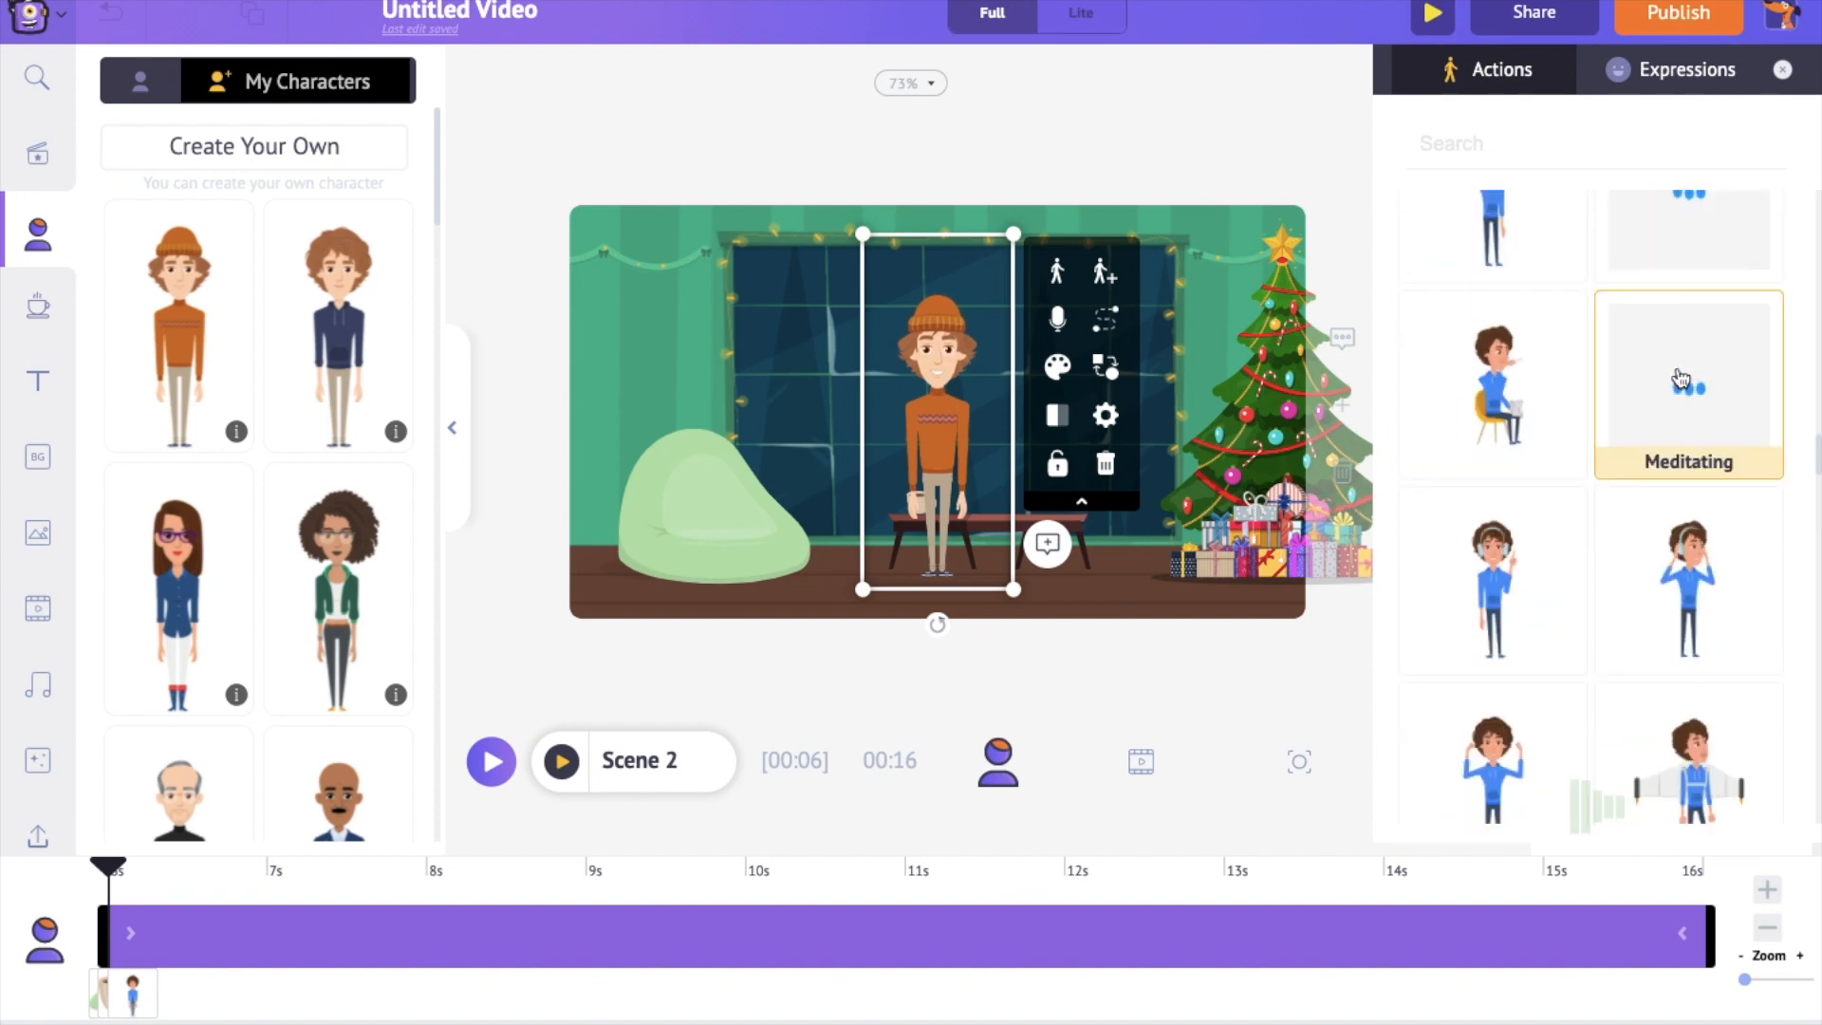
pyautogui.click(1519, 150)
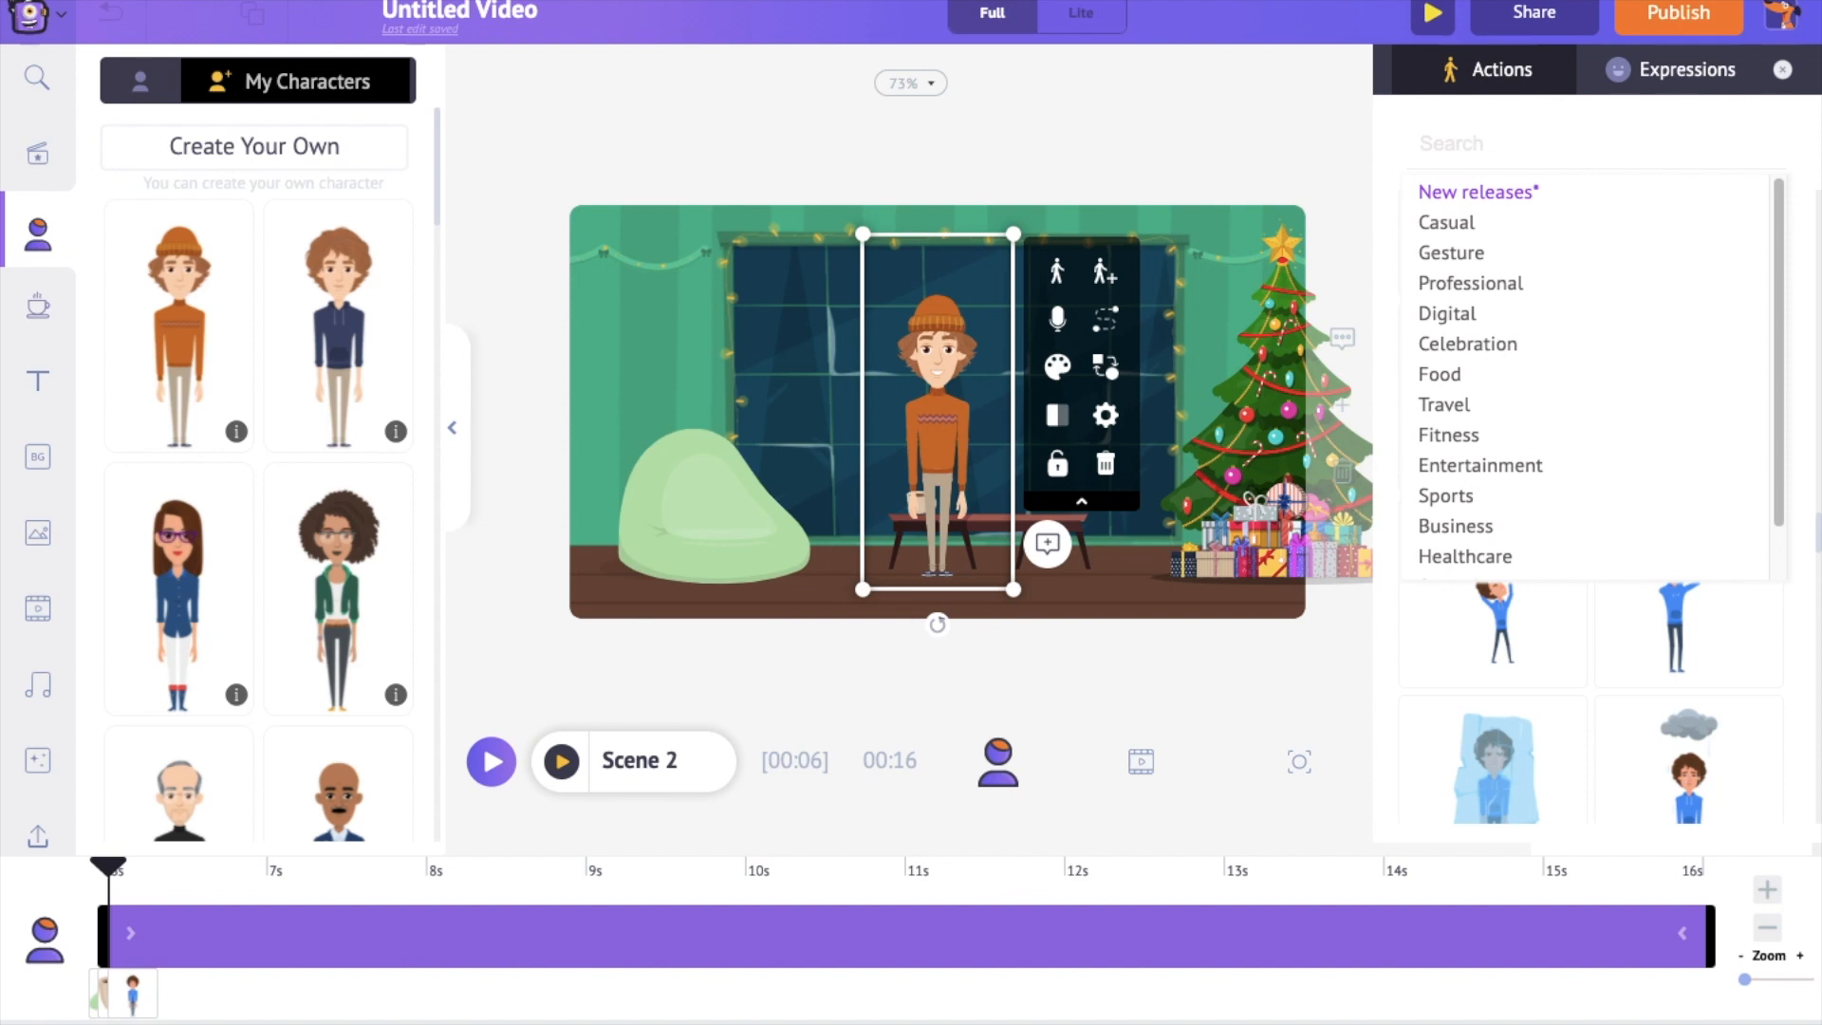
pyautogui.write('reading')
pyautogui.press('Return')
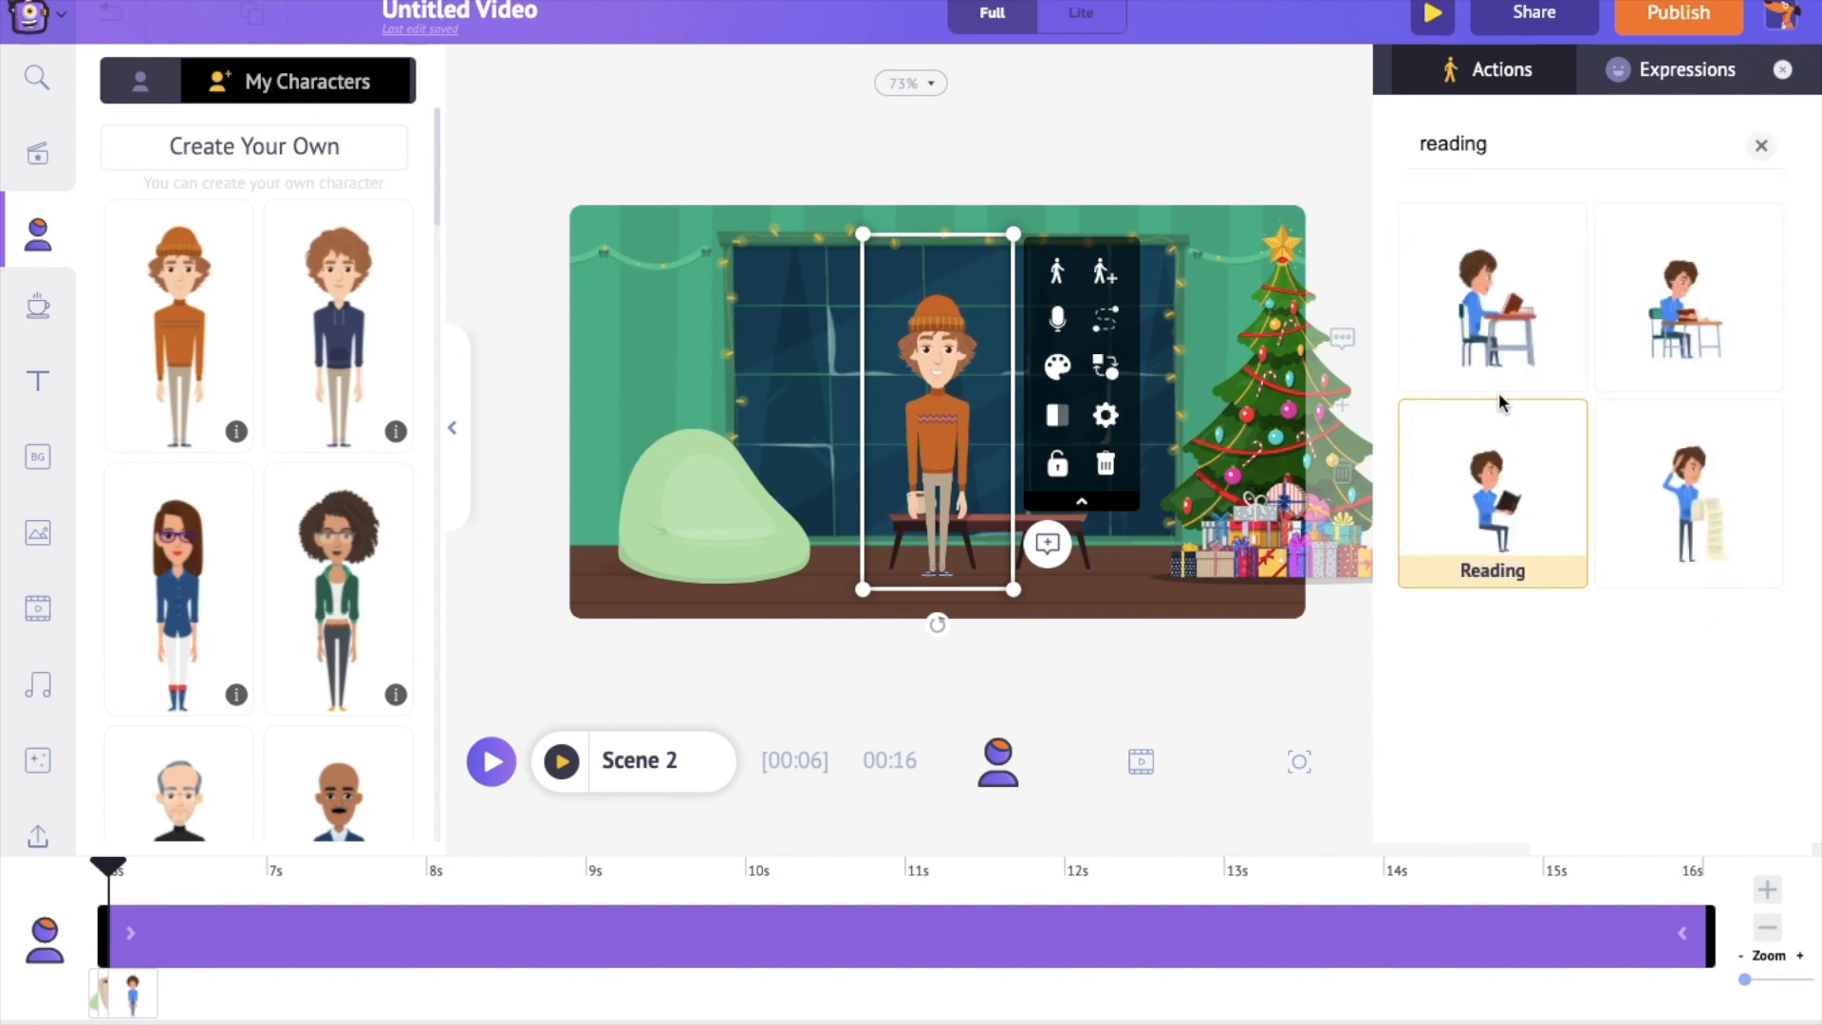
pyautogui.click(1508, 501)
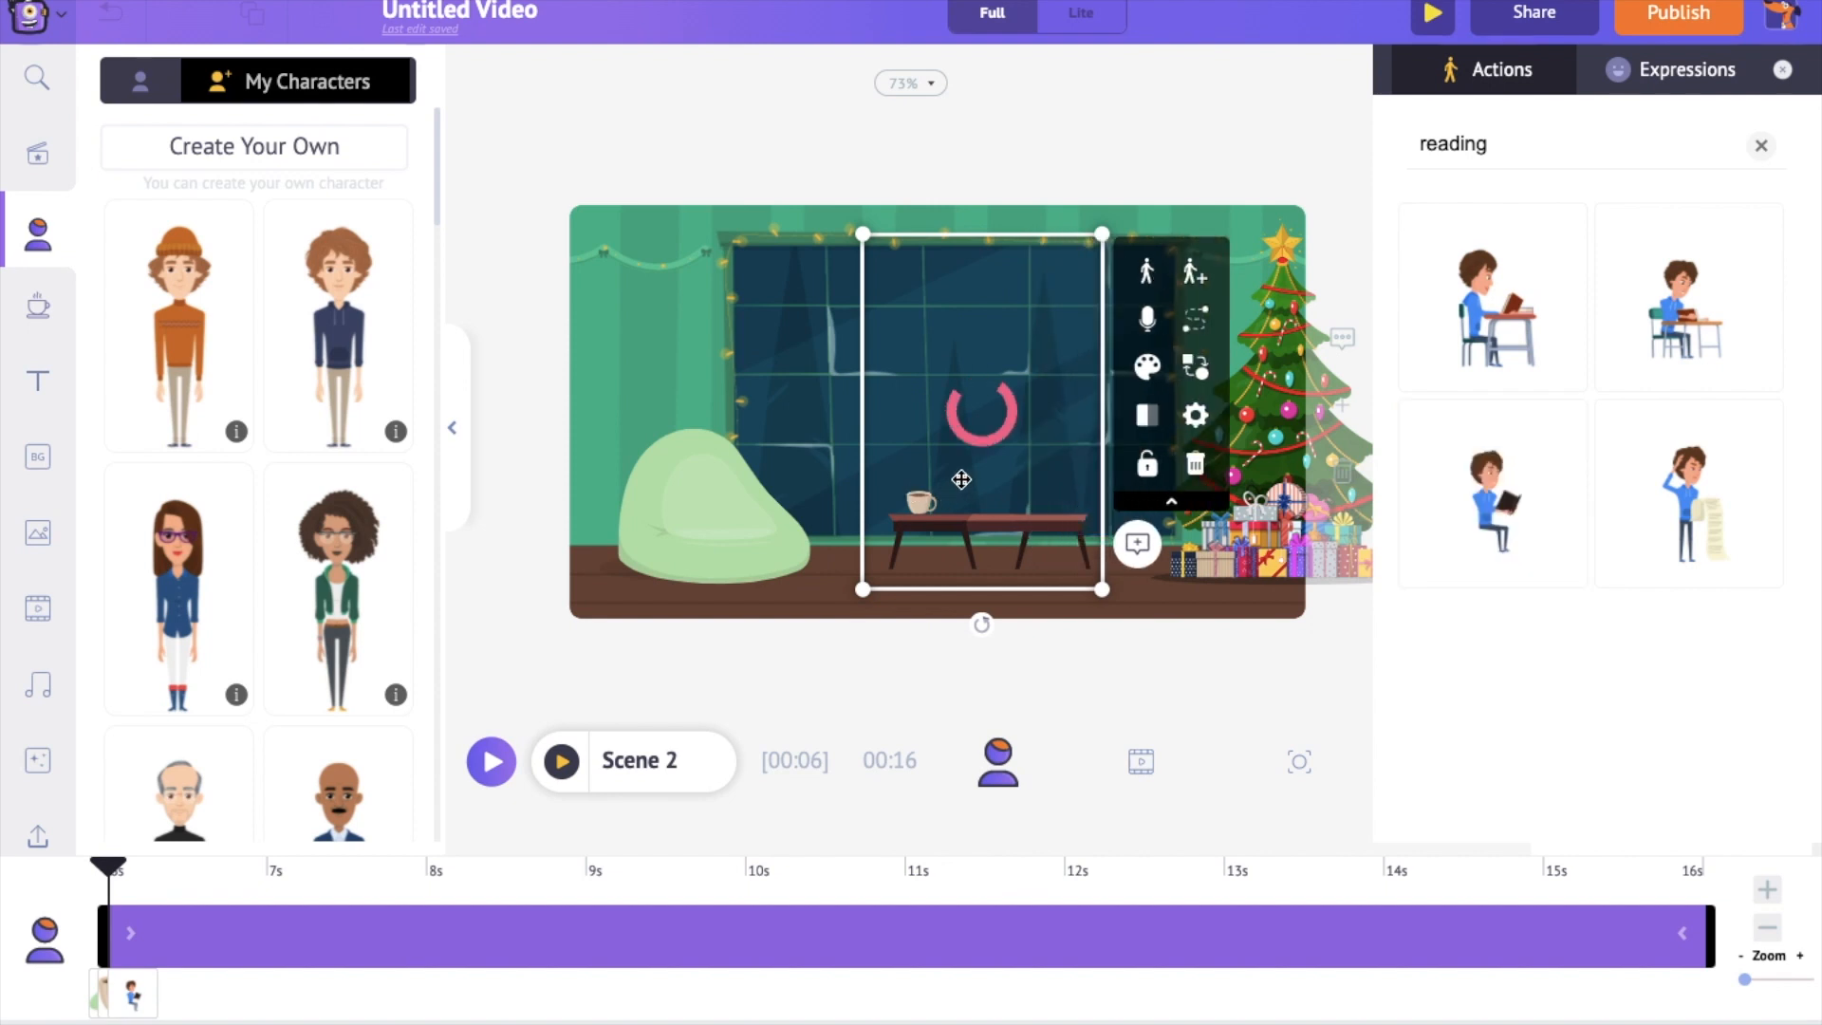
# Step: Shrink the reading character and seat it on the green bean bag
pyautogui.moveTo(965, 410); pyautogui.dragTo(742, 420)
pyautogui.moveTo(875, 244); pyautogui.dragTo(842, 295)
pyautogui.moveTo(745, 447); pyautogui.dragTo(745, 447)
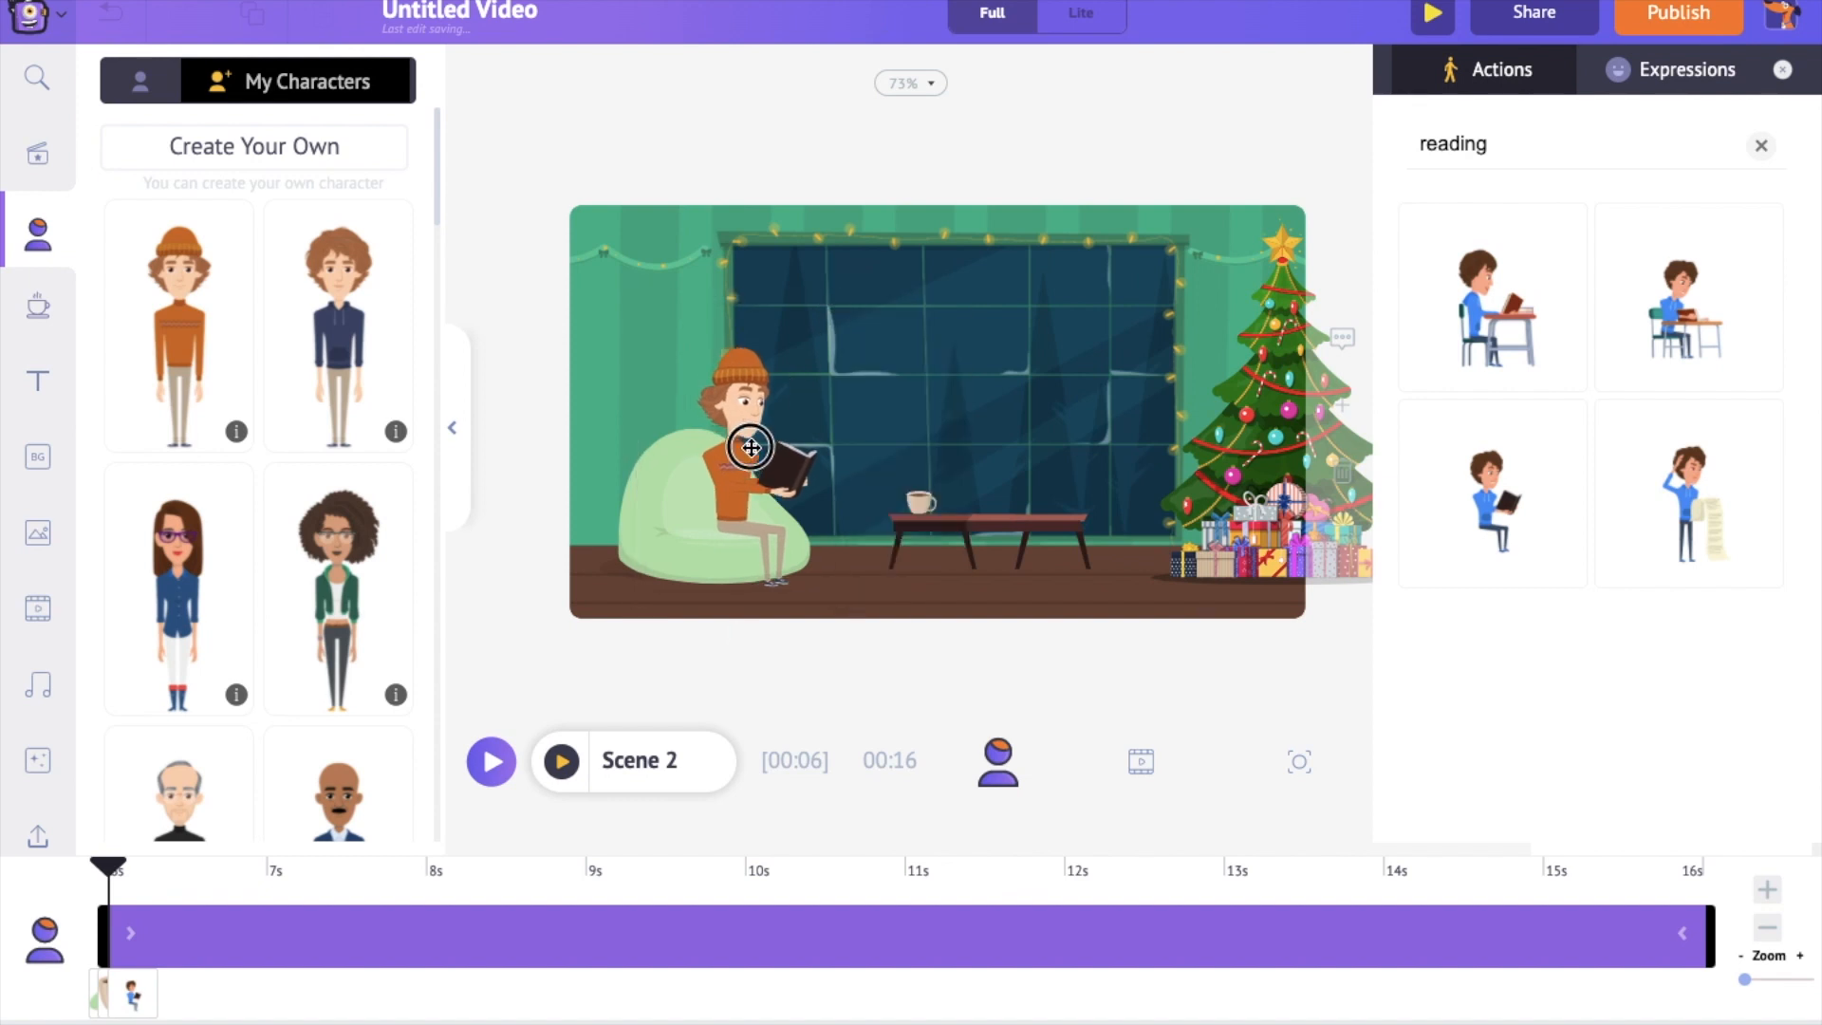
pyautogui.click(561, 761)
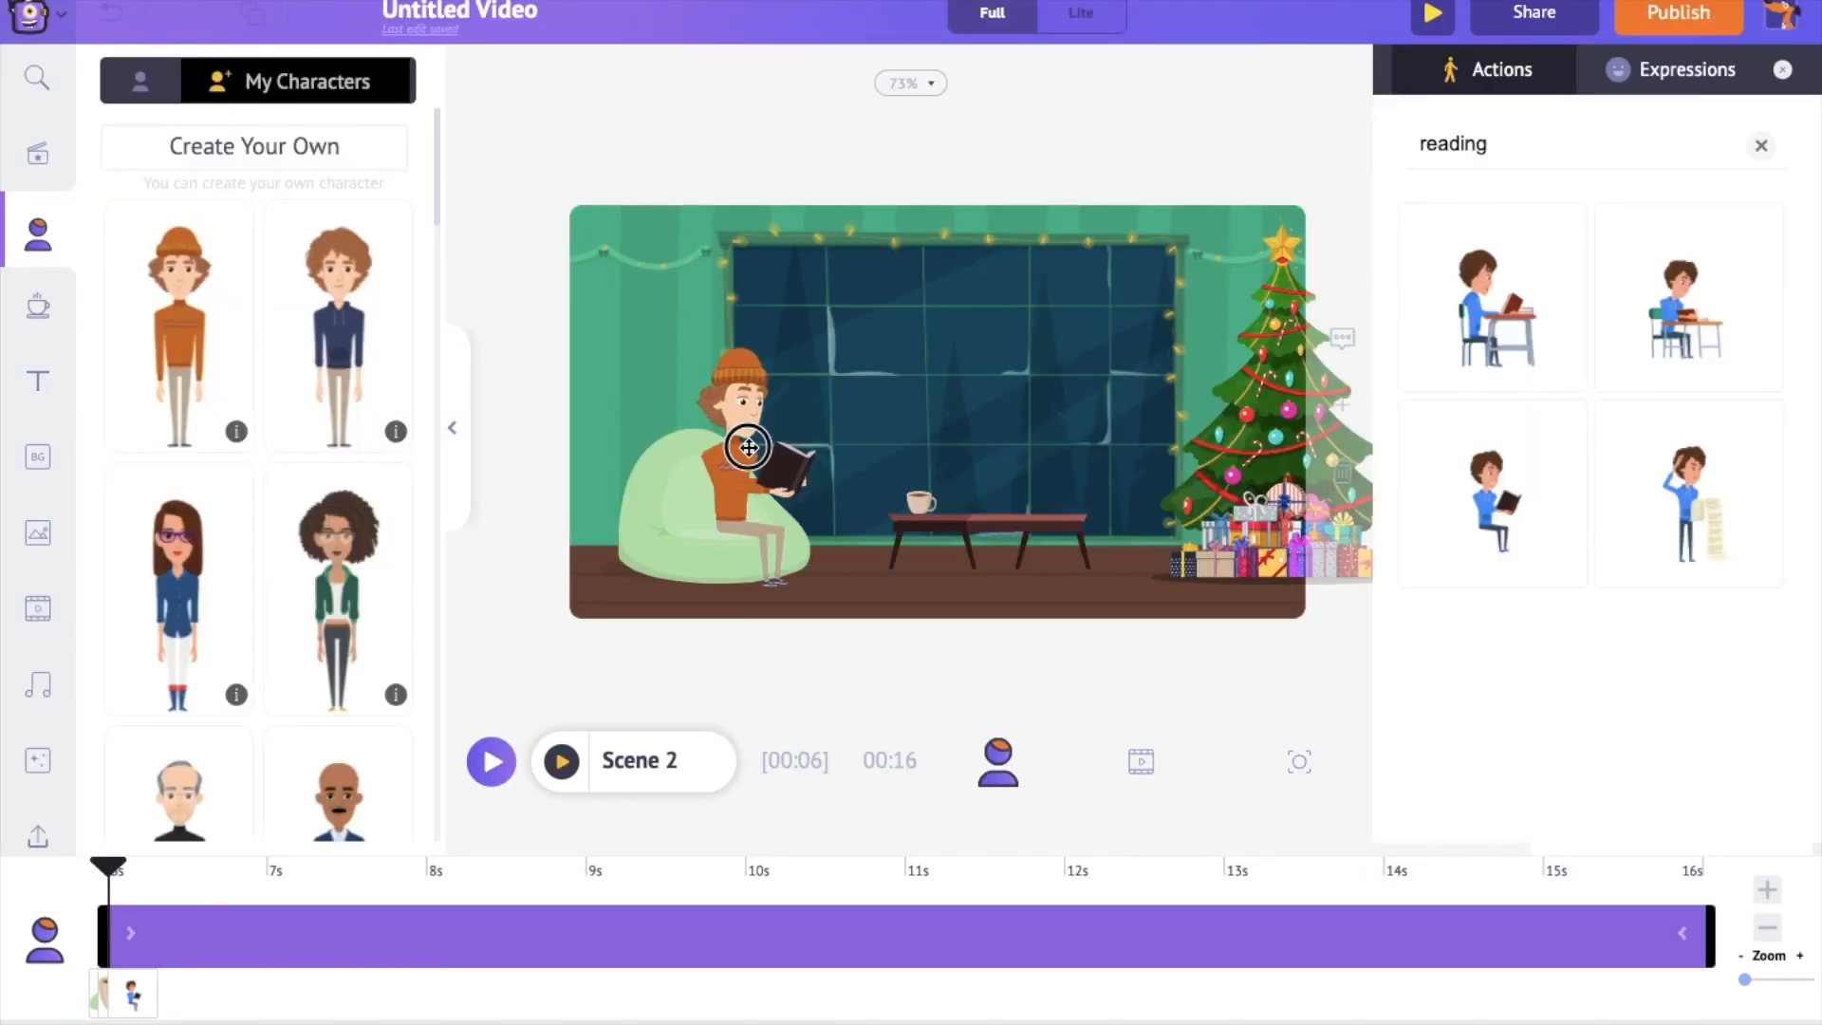
pyautogui.click(749, 447)
# Step: Extend Scene 2's duration to 18 seconds
pyautogui.click(1765, 890)
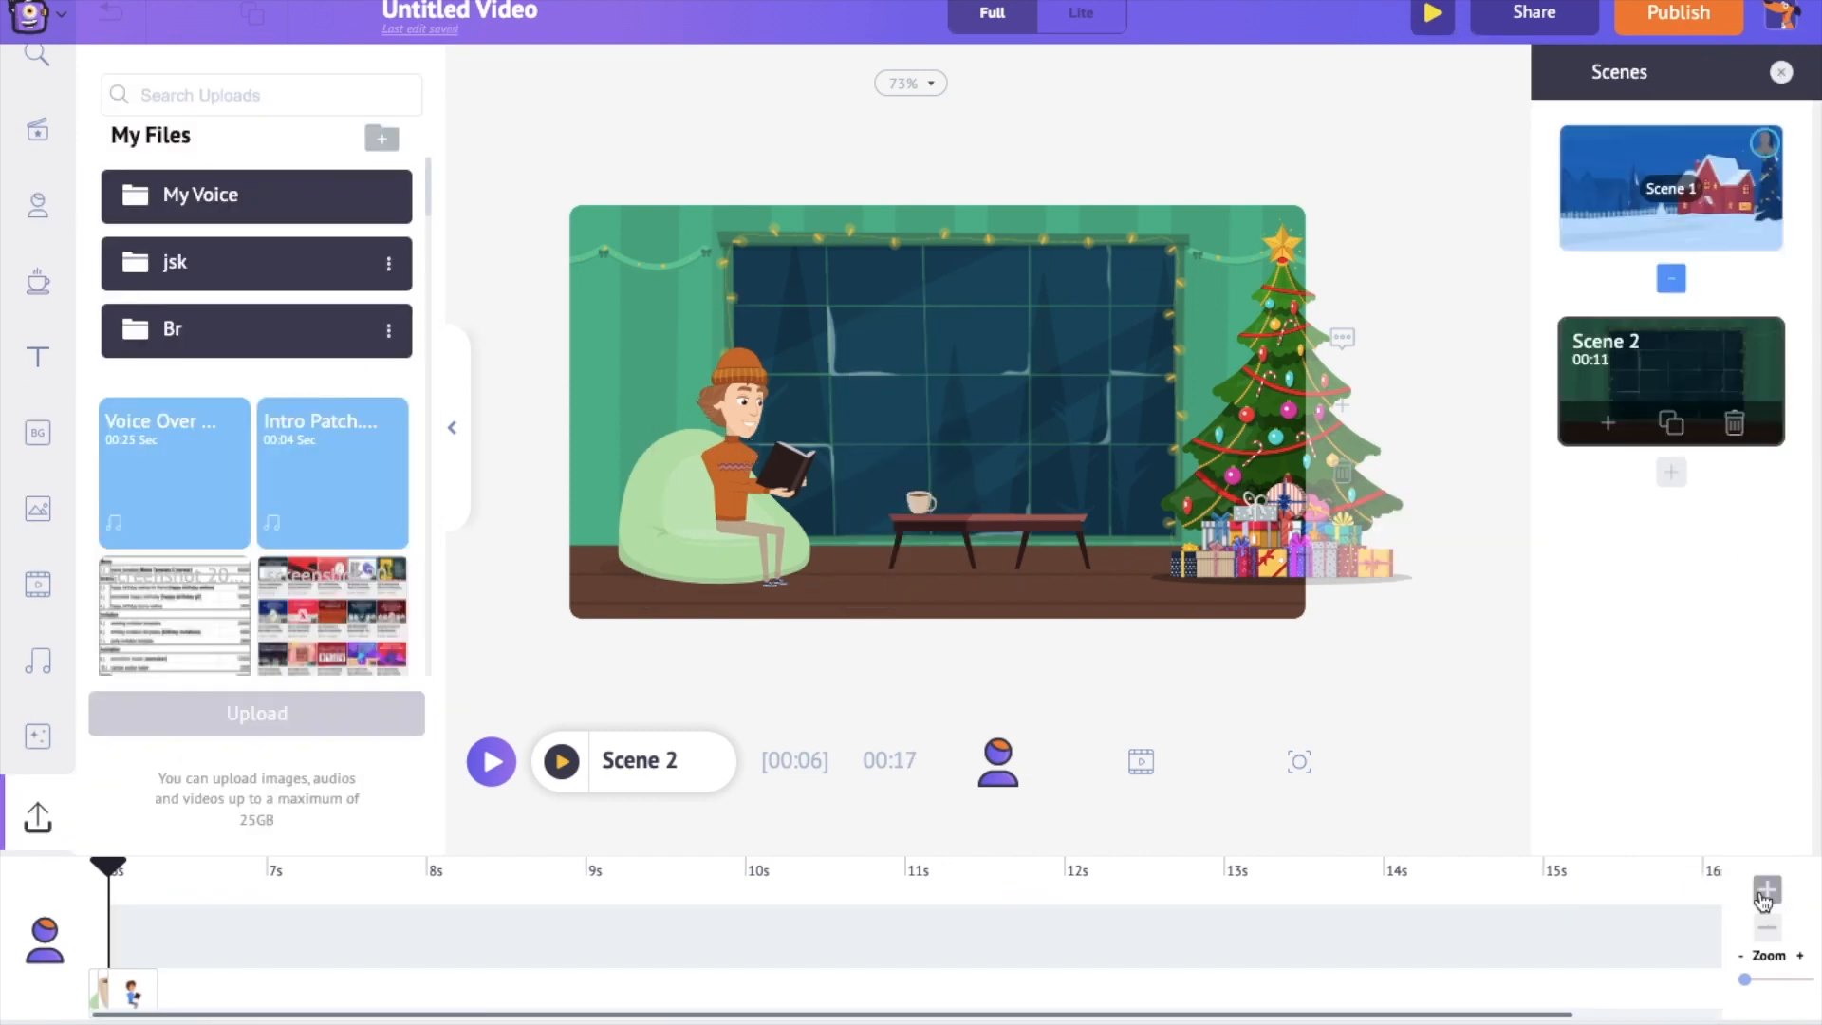
pyautogui.click(1765, 890)
pyautogui.click(1765, 892)
# Step: Start an action sequence for the reading character and add the "heartattack" action as its second action
pyautogui.click(745, 477)
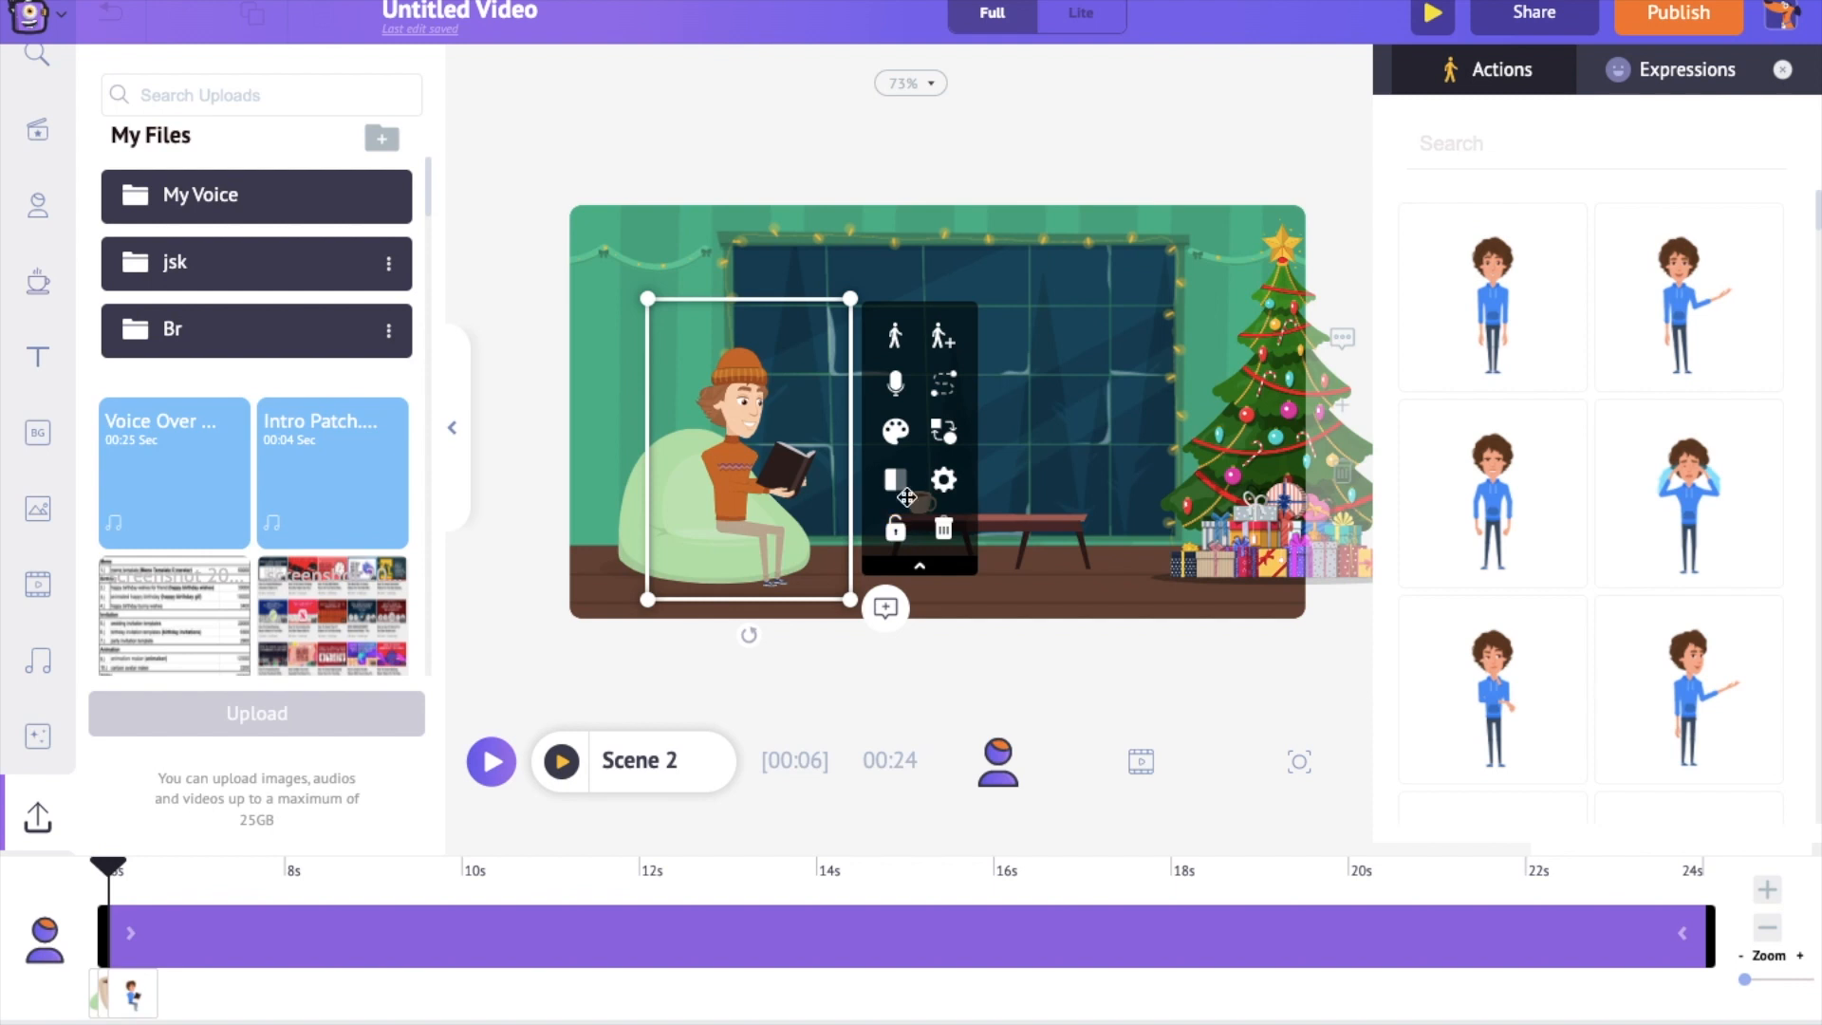
pyautogui.click(941, 340)
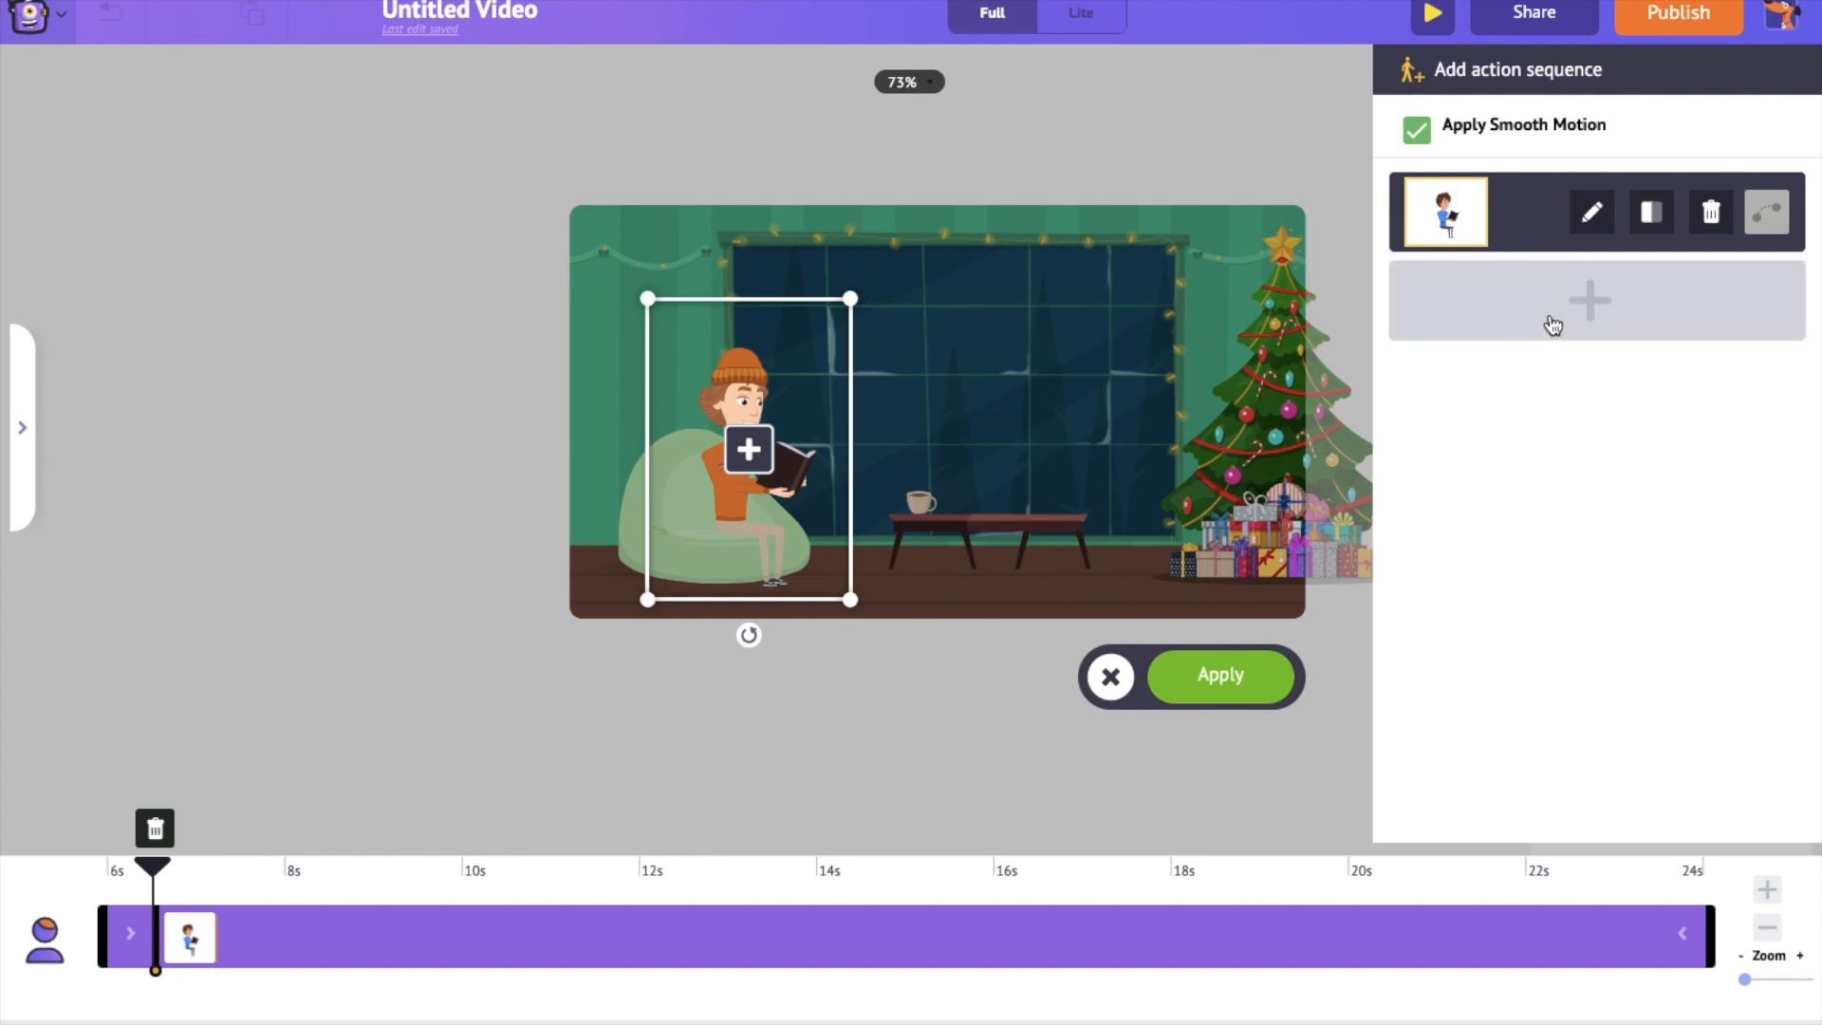
pyautogui.click(1590, 325)
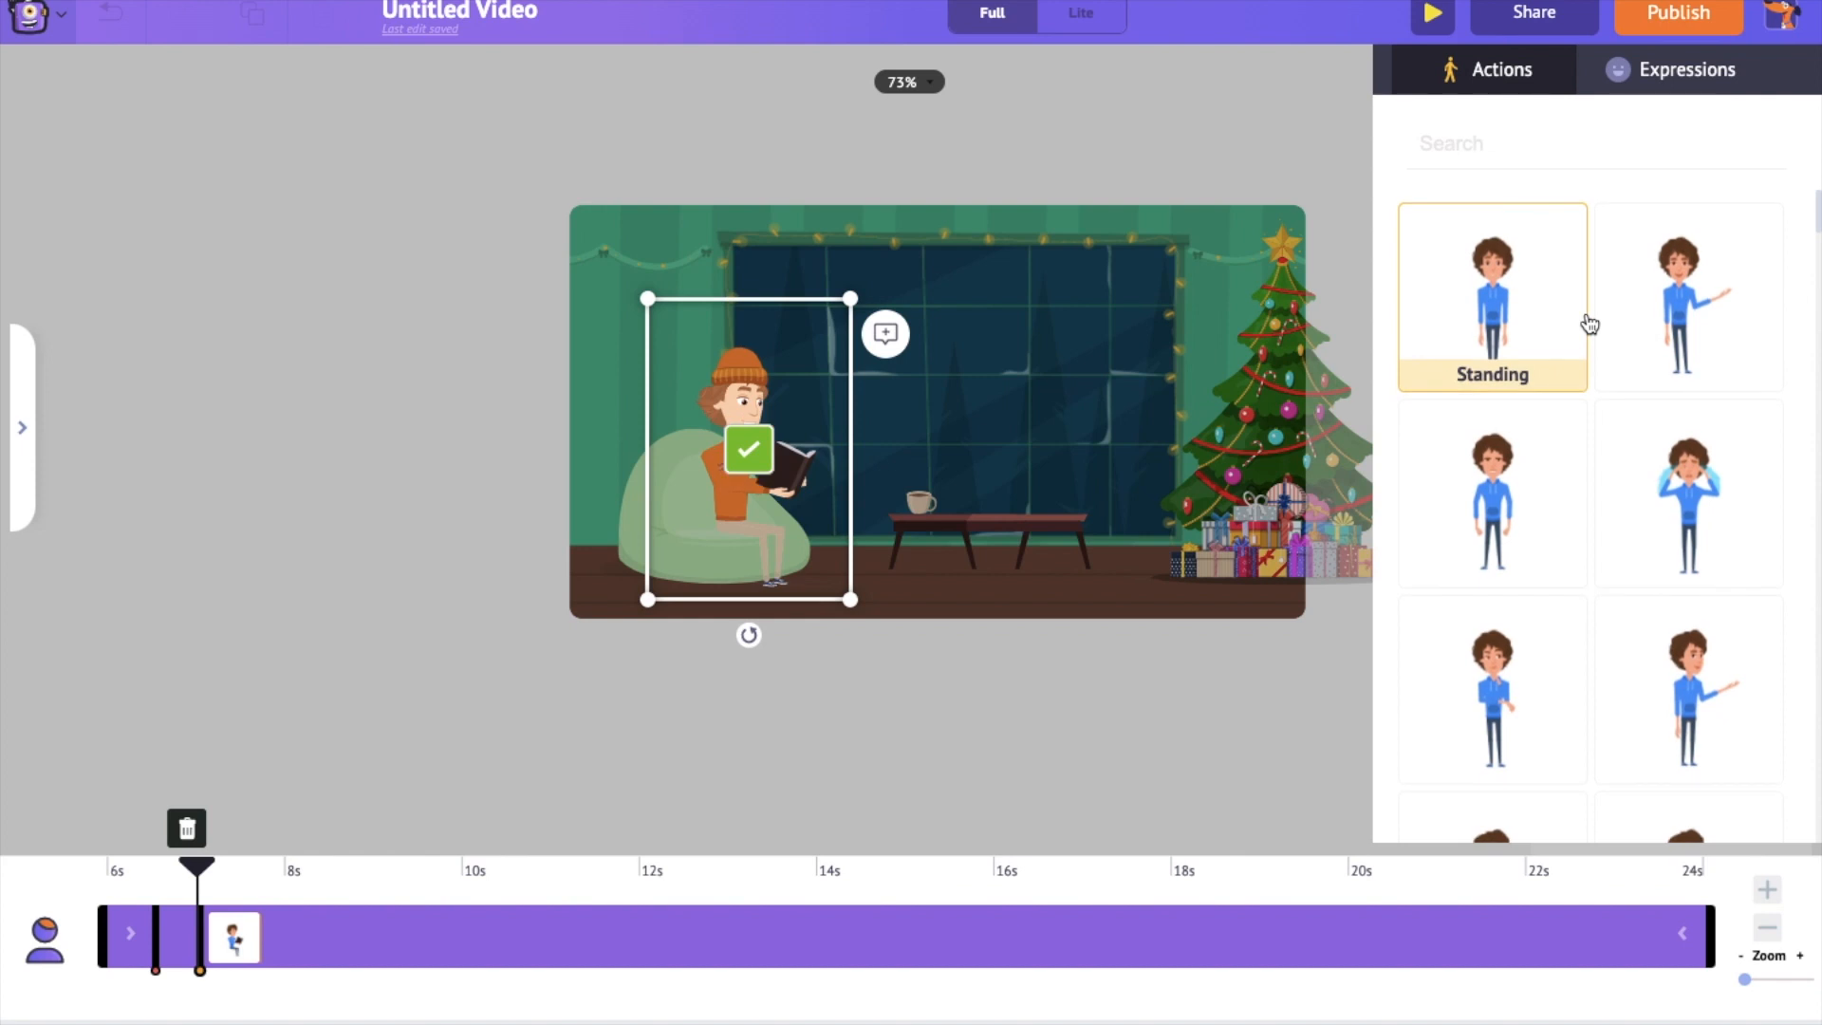
pyautogui.click(1548, 153)
pyautogui.write('heart')
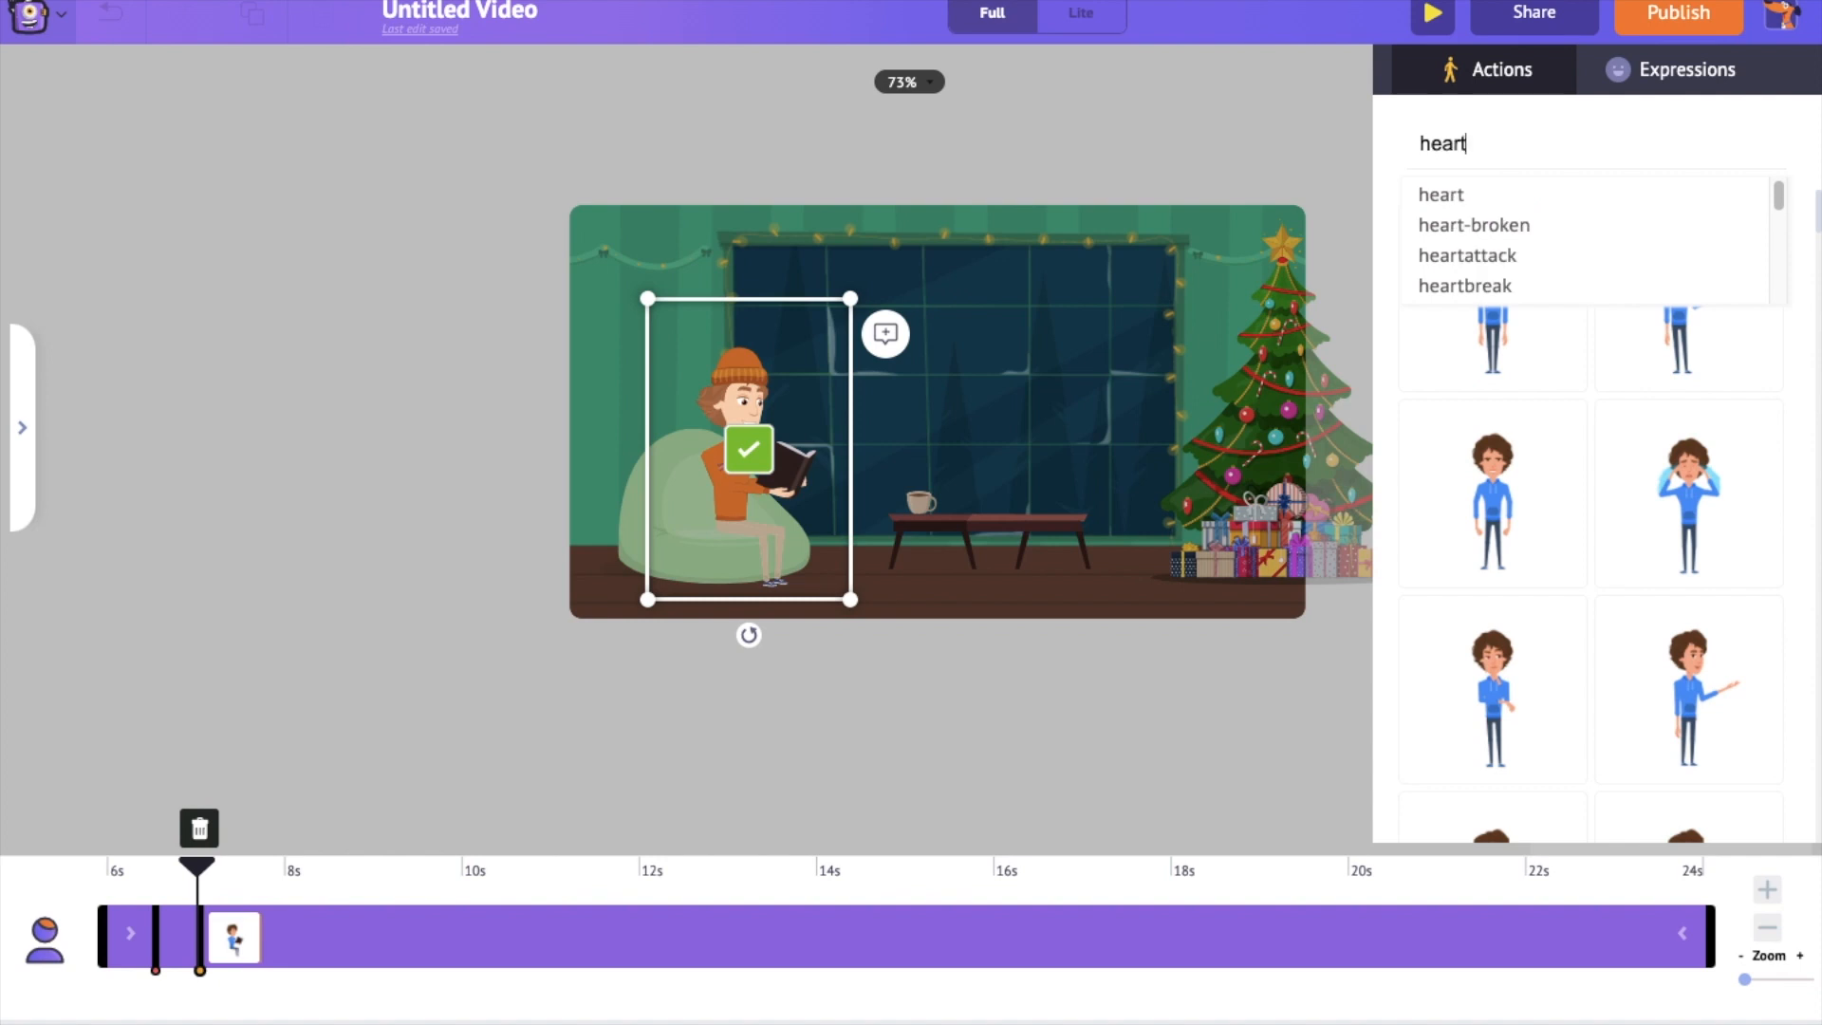
pyautogui.click(1467, 255)
pyautogui.click(1499, 313)
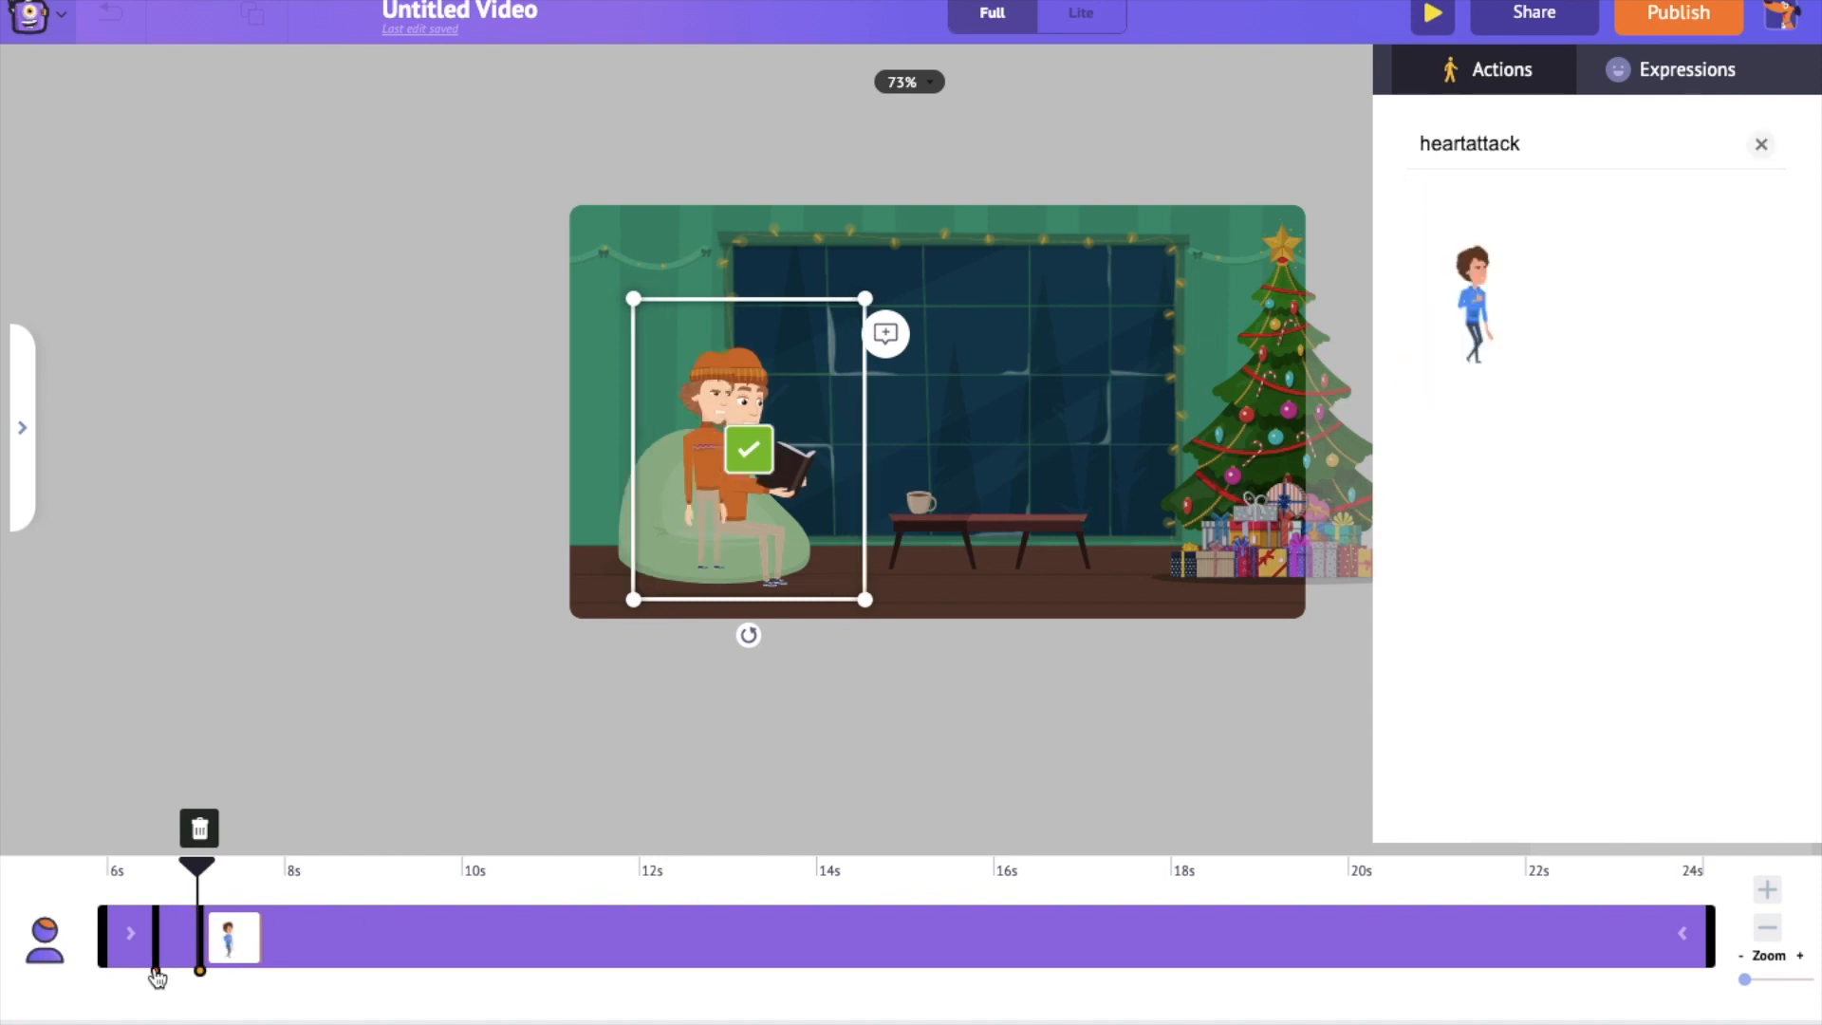
# Step: Move the second action to about 21.5 s, enlarge the character for it, and apply the action sequence
pyautogui.moveTo(233, 947); pyautogui.dragTo(1518, 937)
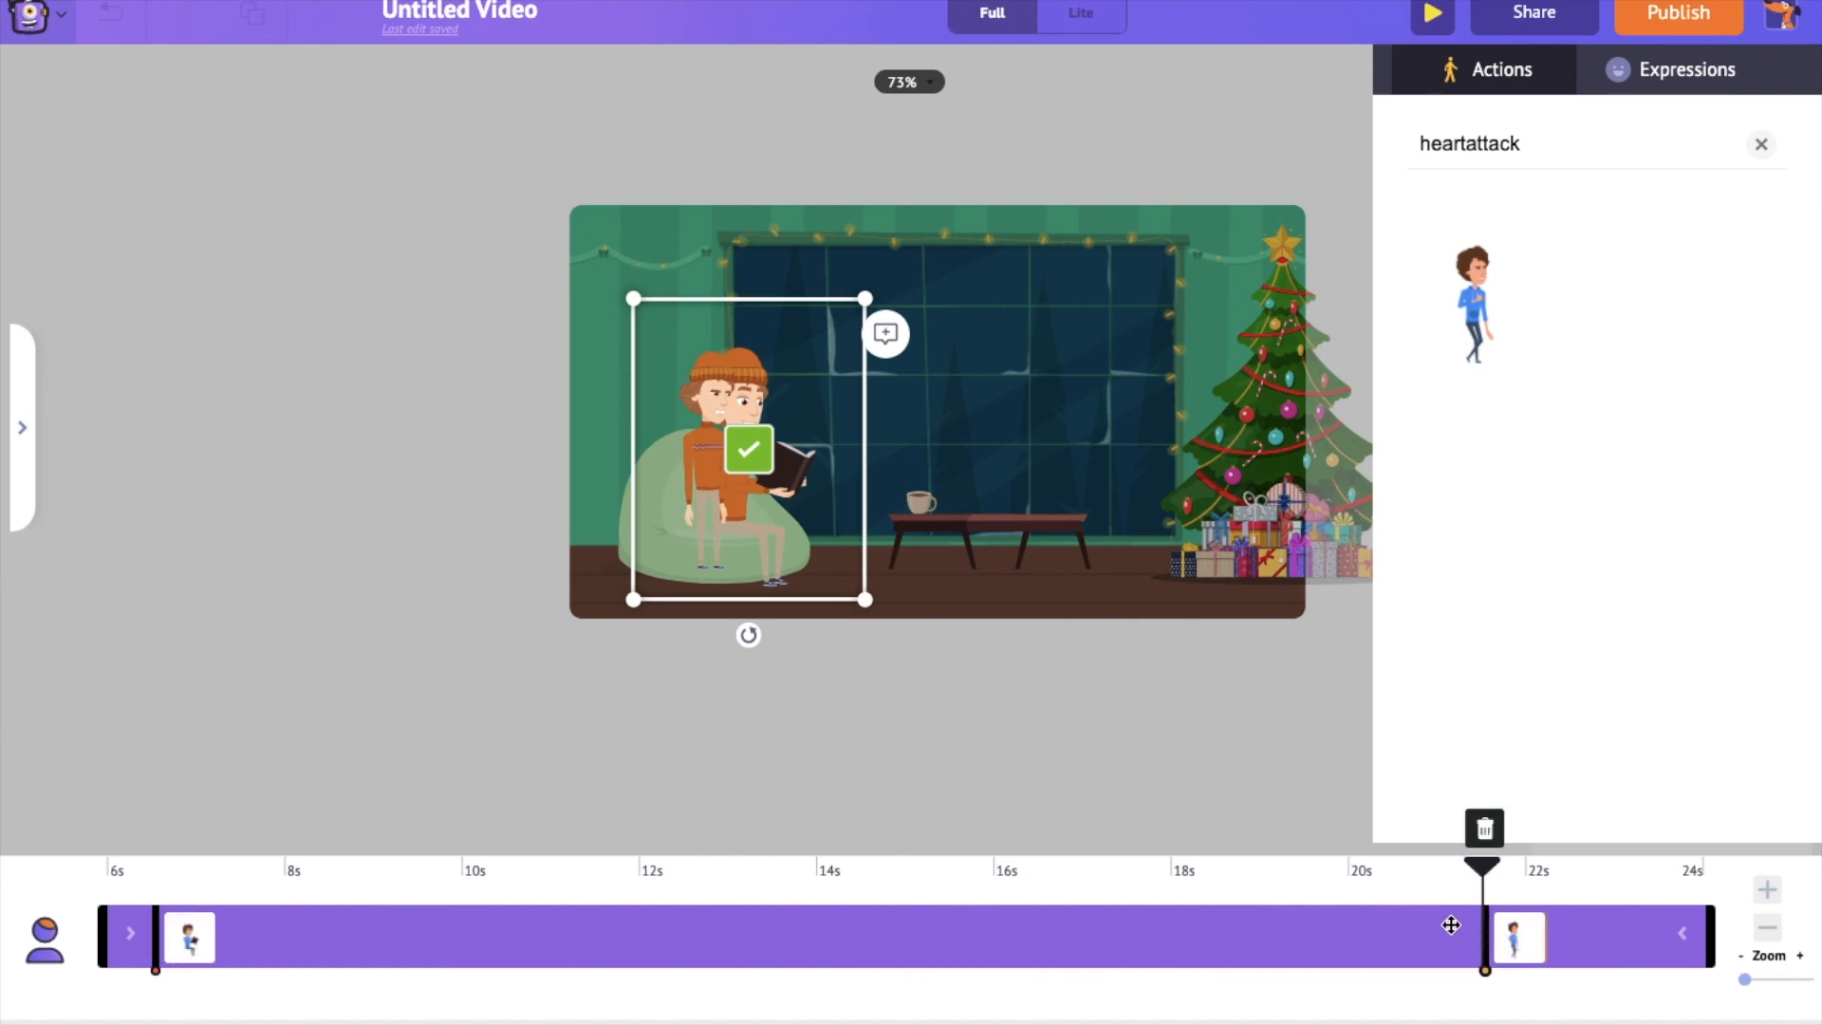
pyautogui.moveTo(630, 601); pyautogui.dragTo(604, 638)
pyautogui.click(752, 453)
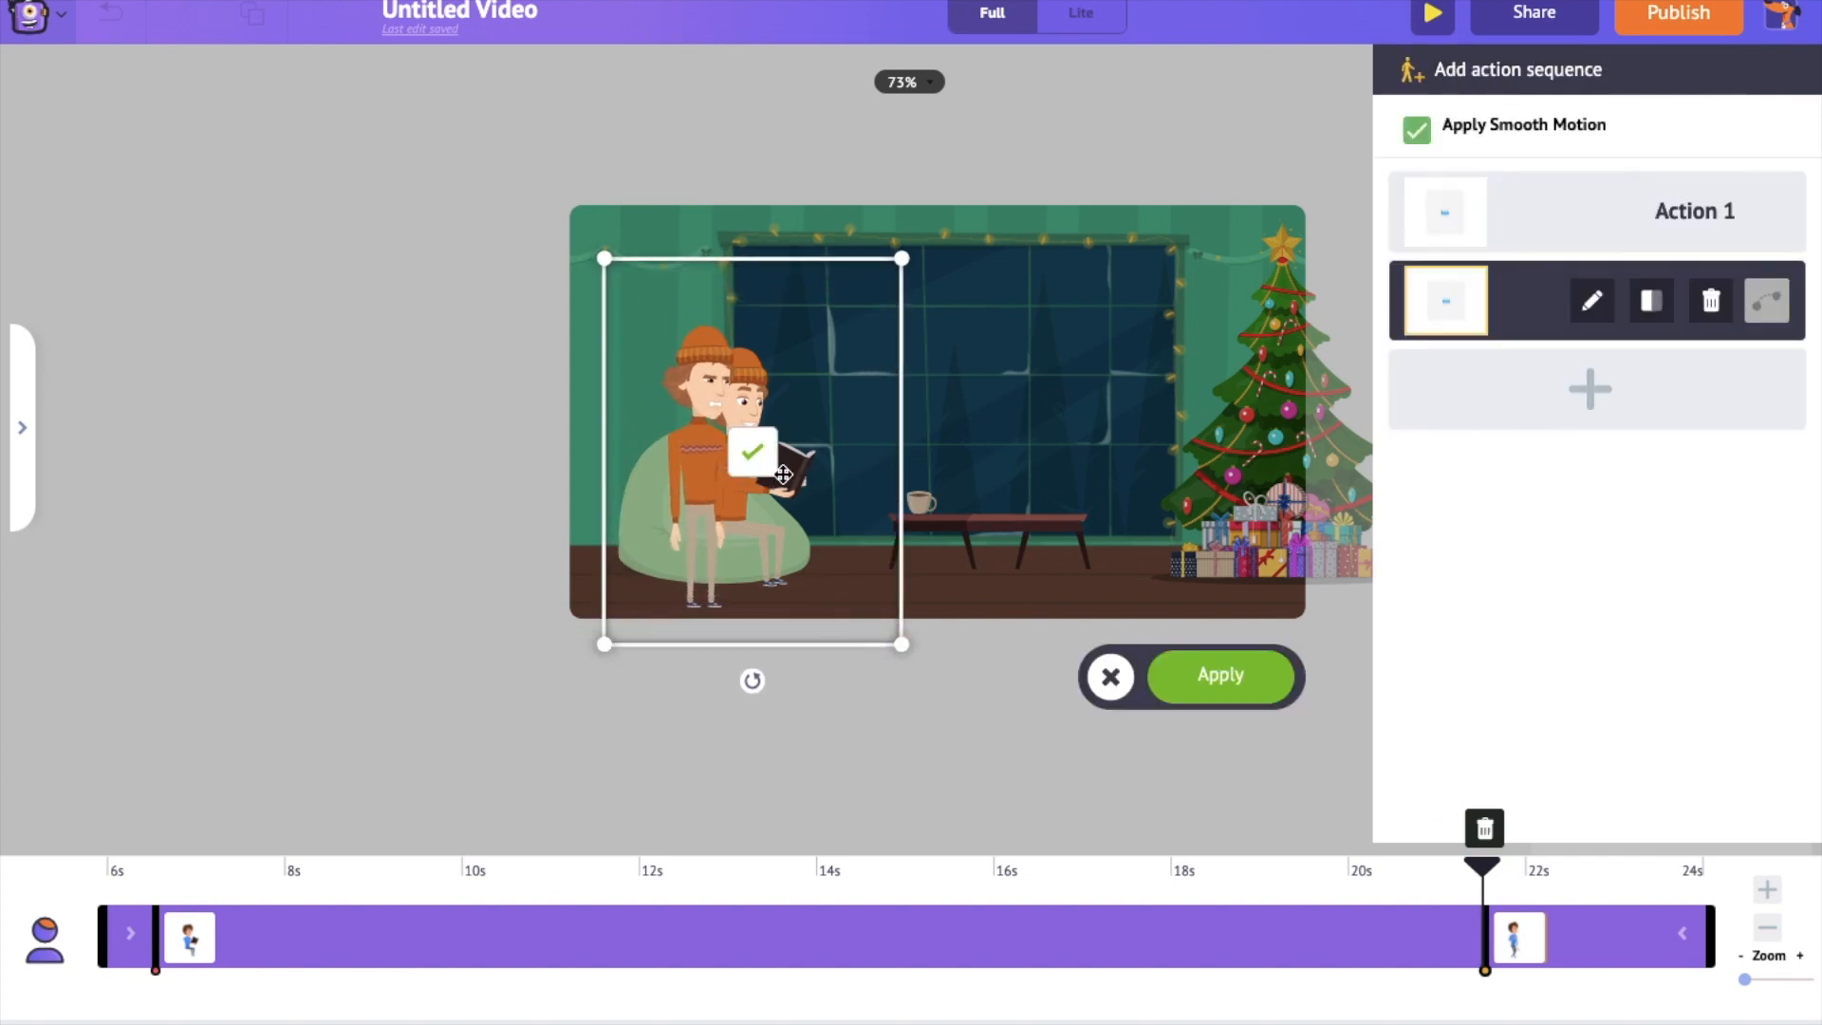
pyautogui.click(1214, 677)
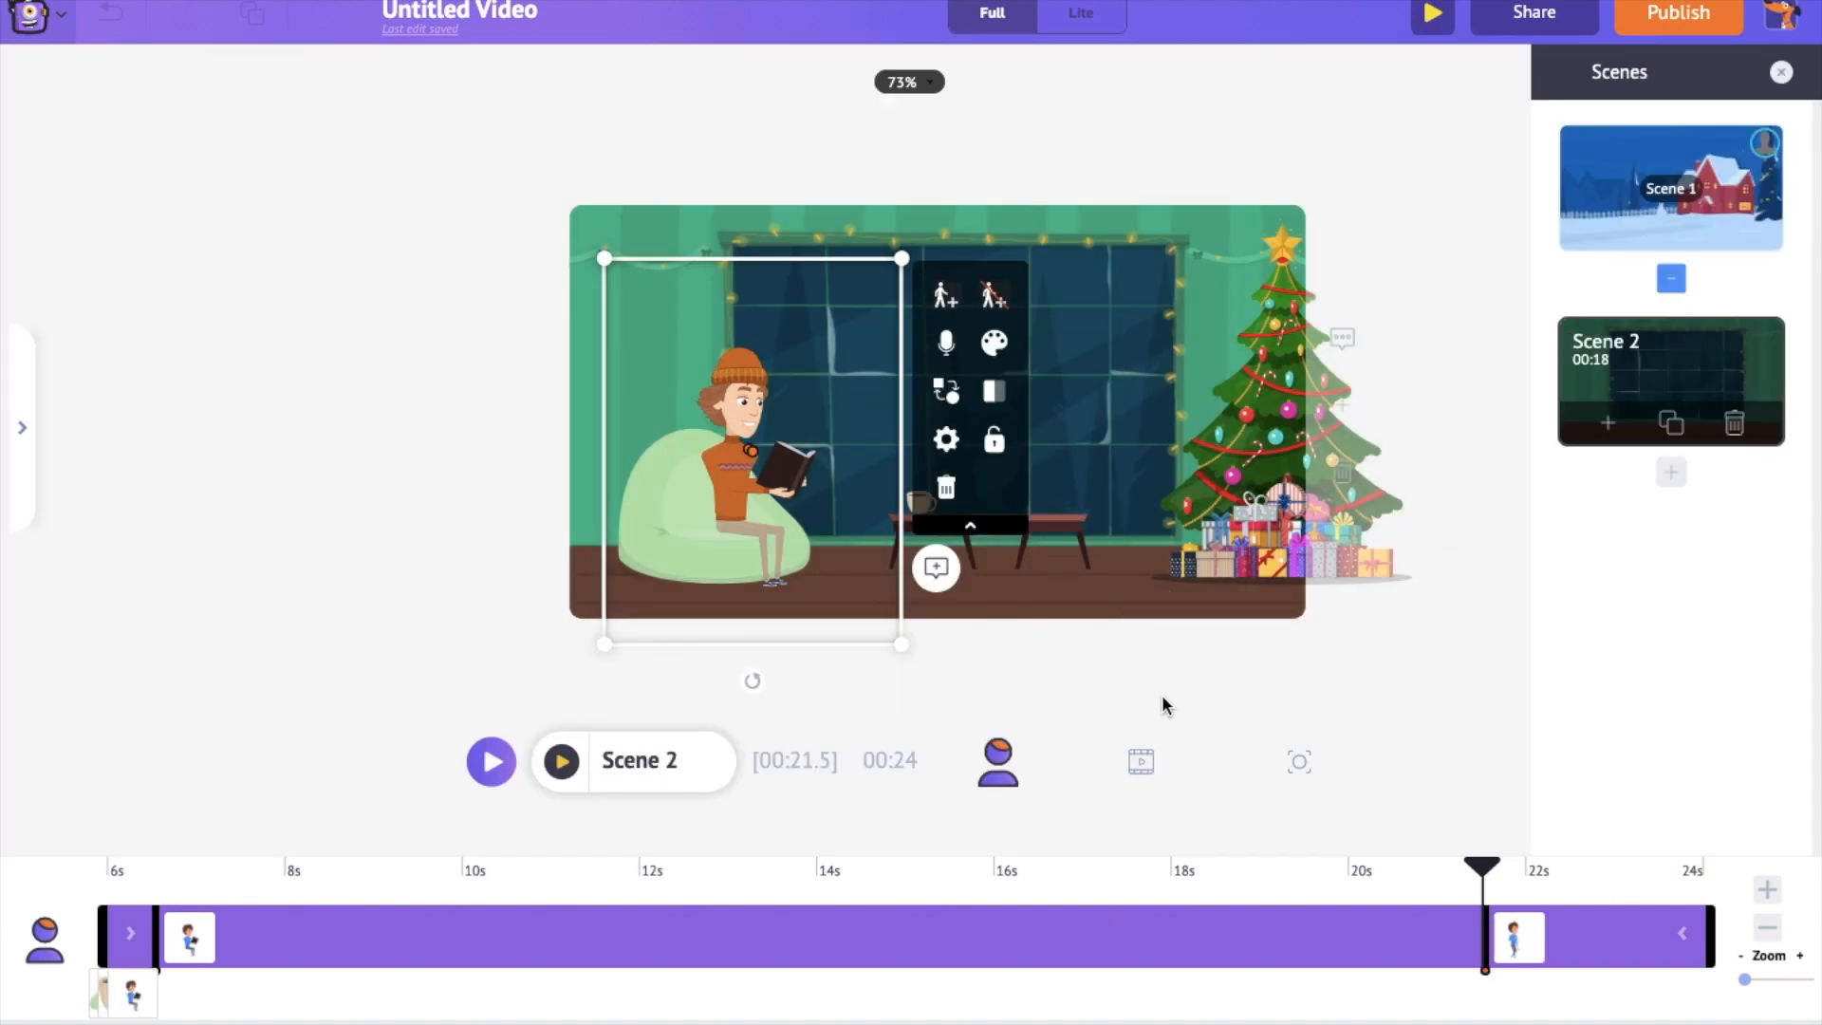
# Step: Add the curly-haired character in the navy hoodie, enlarge it and place it in front of the Christmas tree
pyautogui.click(25, 474)
pyautogui.click(37, 211)
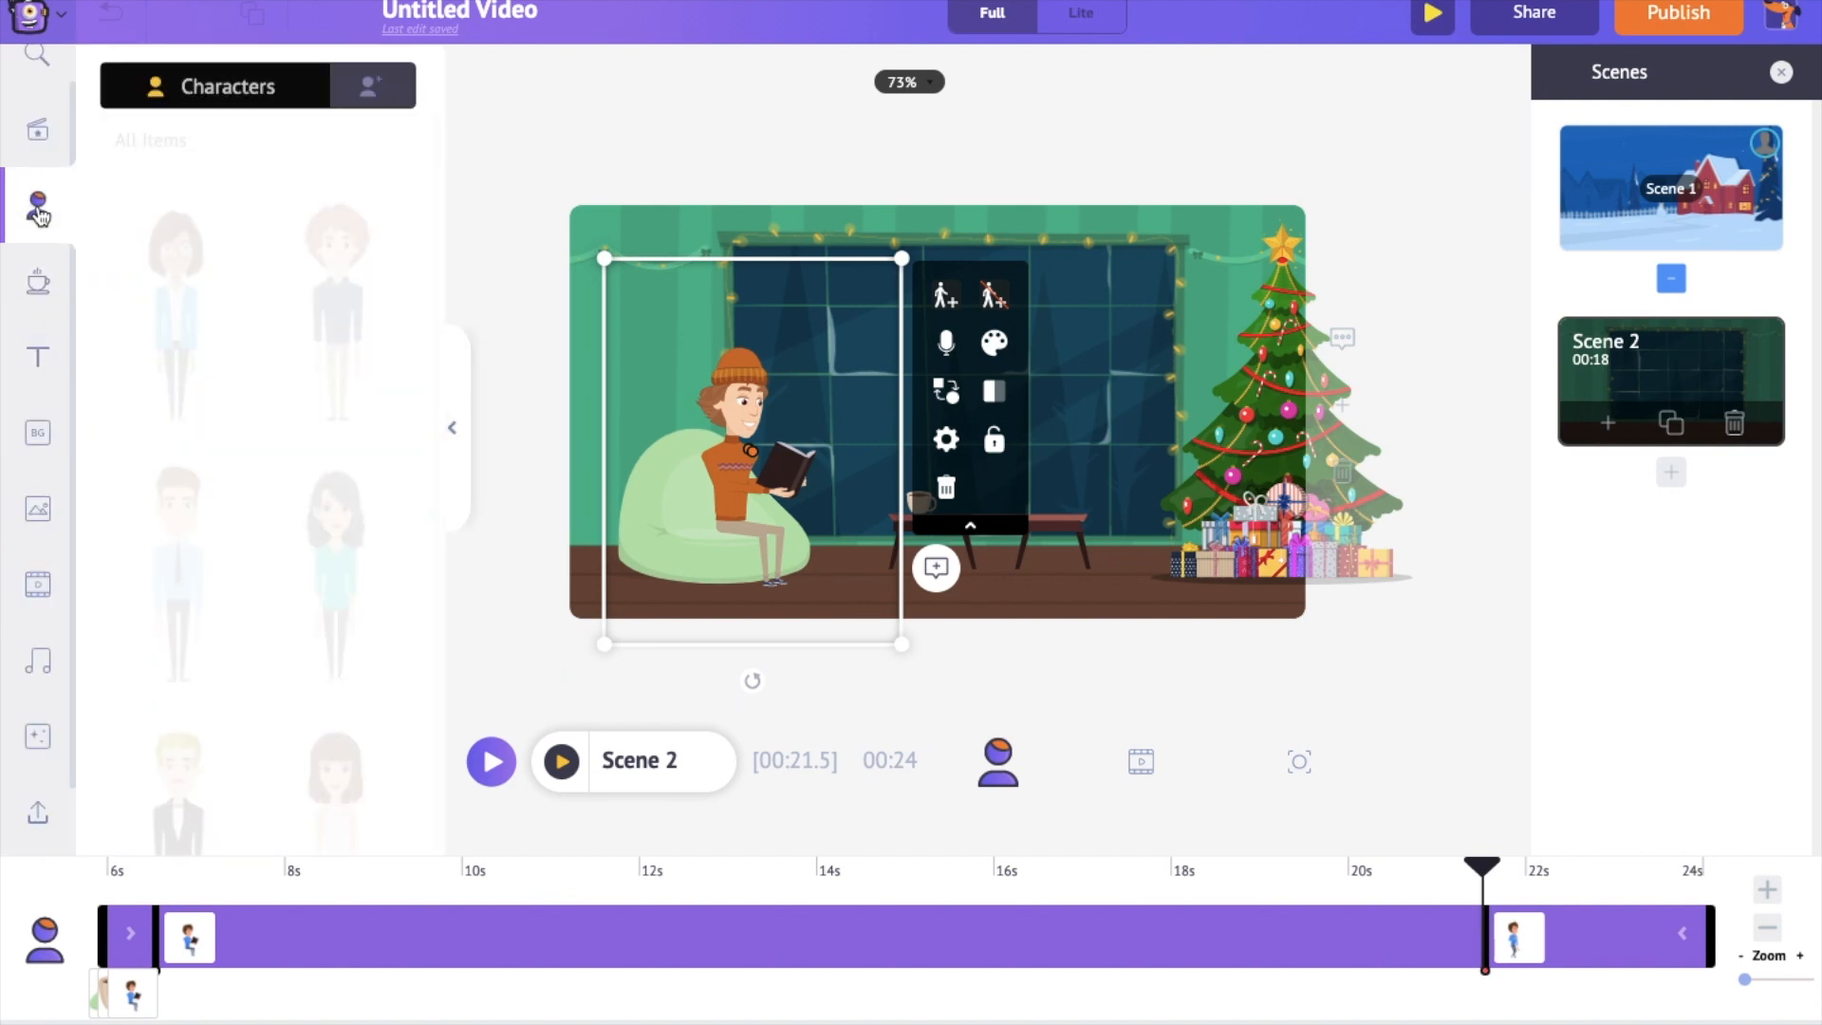
pyautogui.click(880, 869)
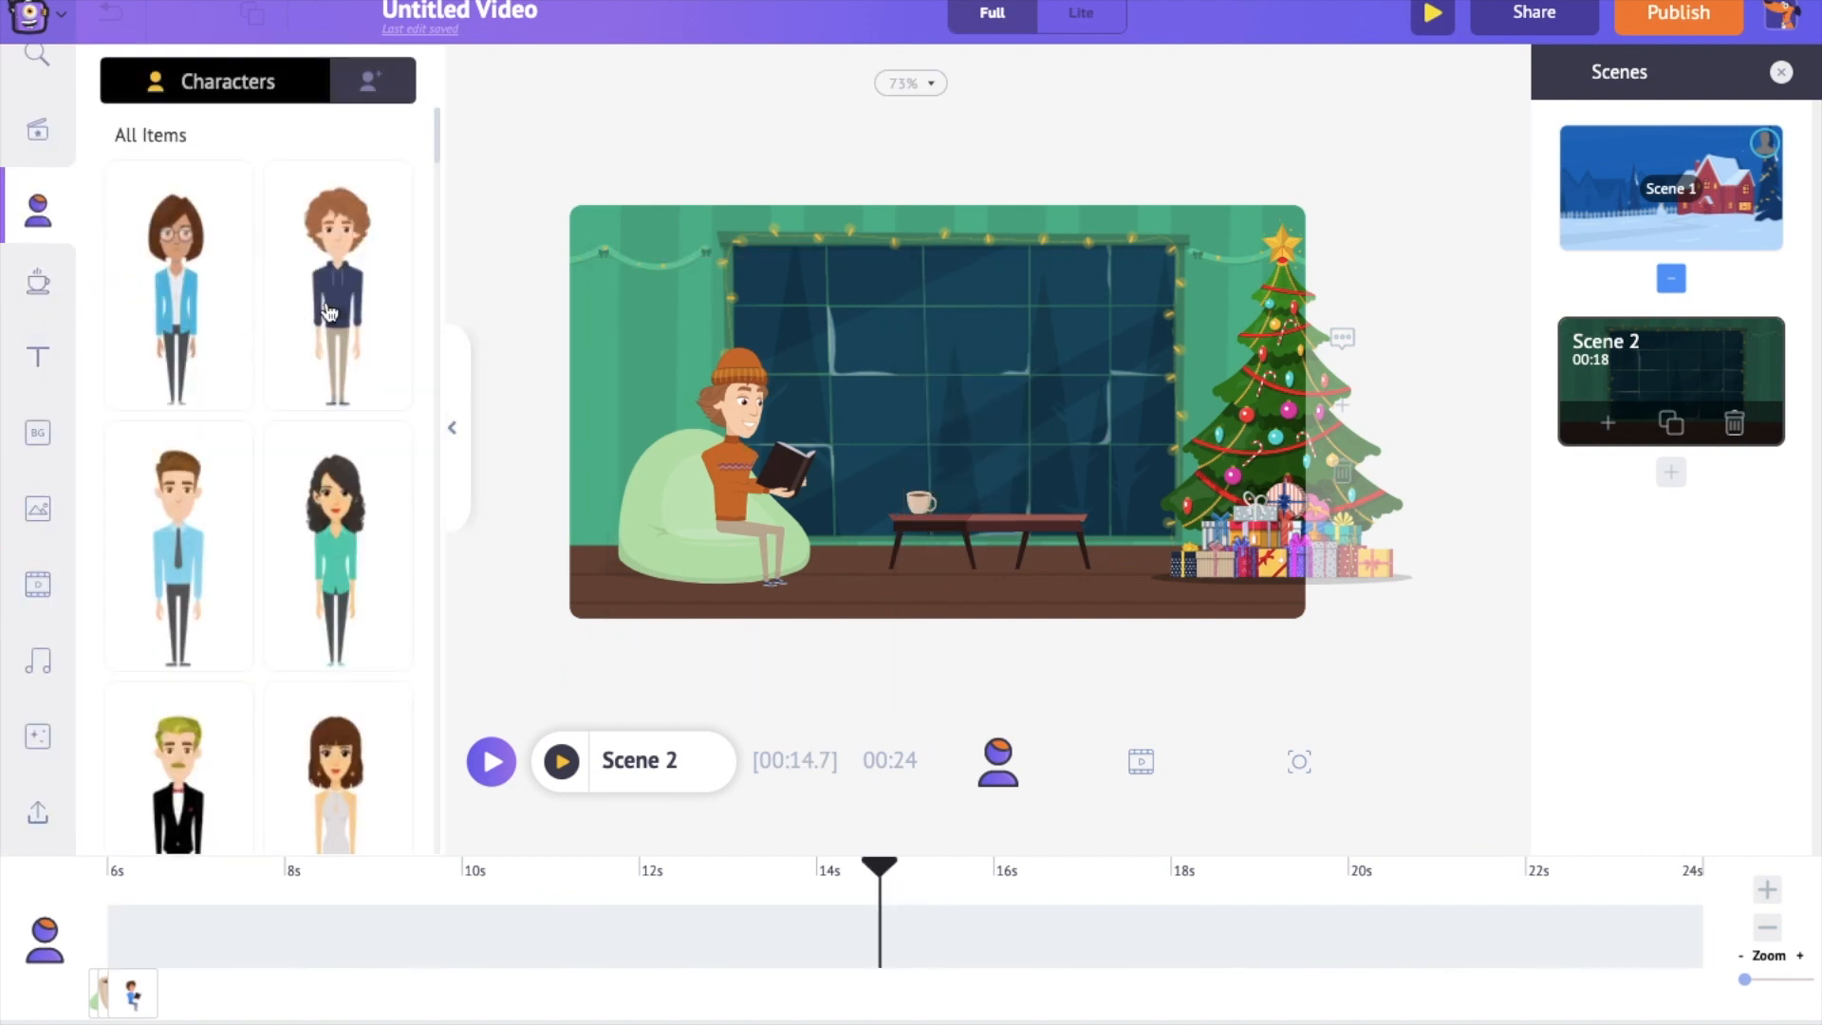
pyautogui.click(336, 311)
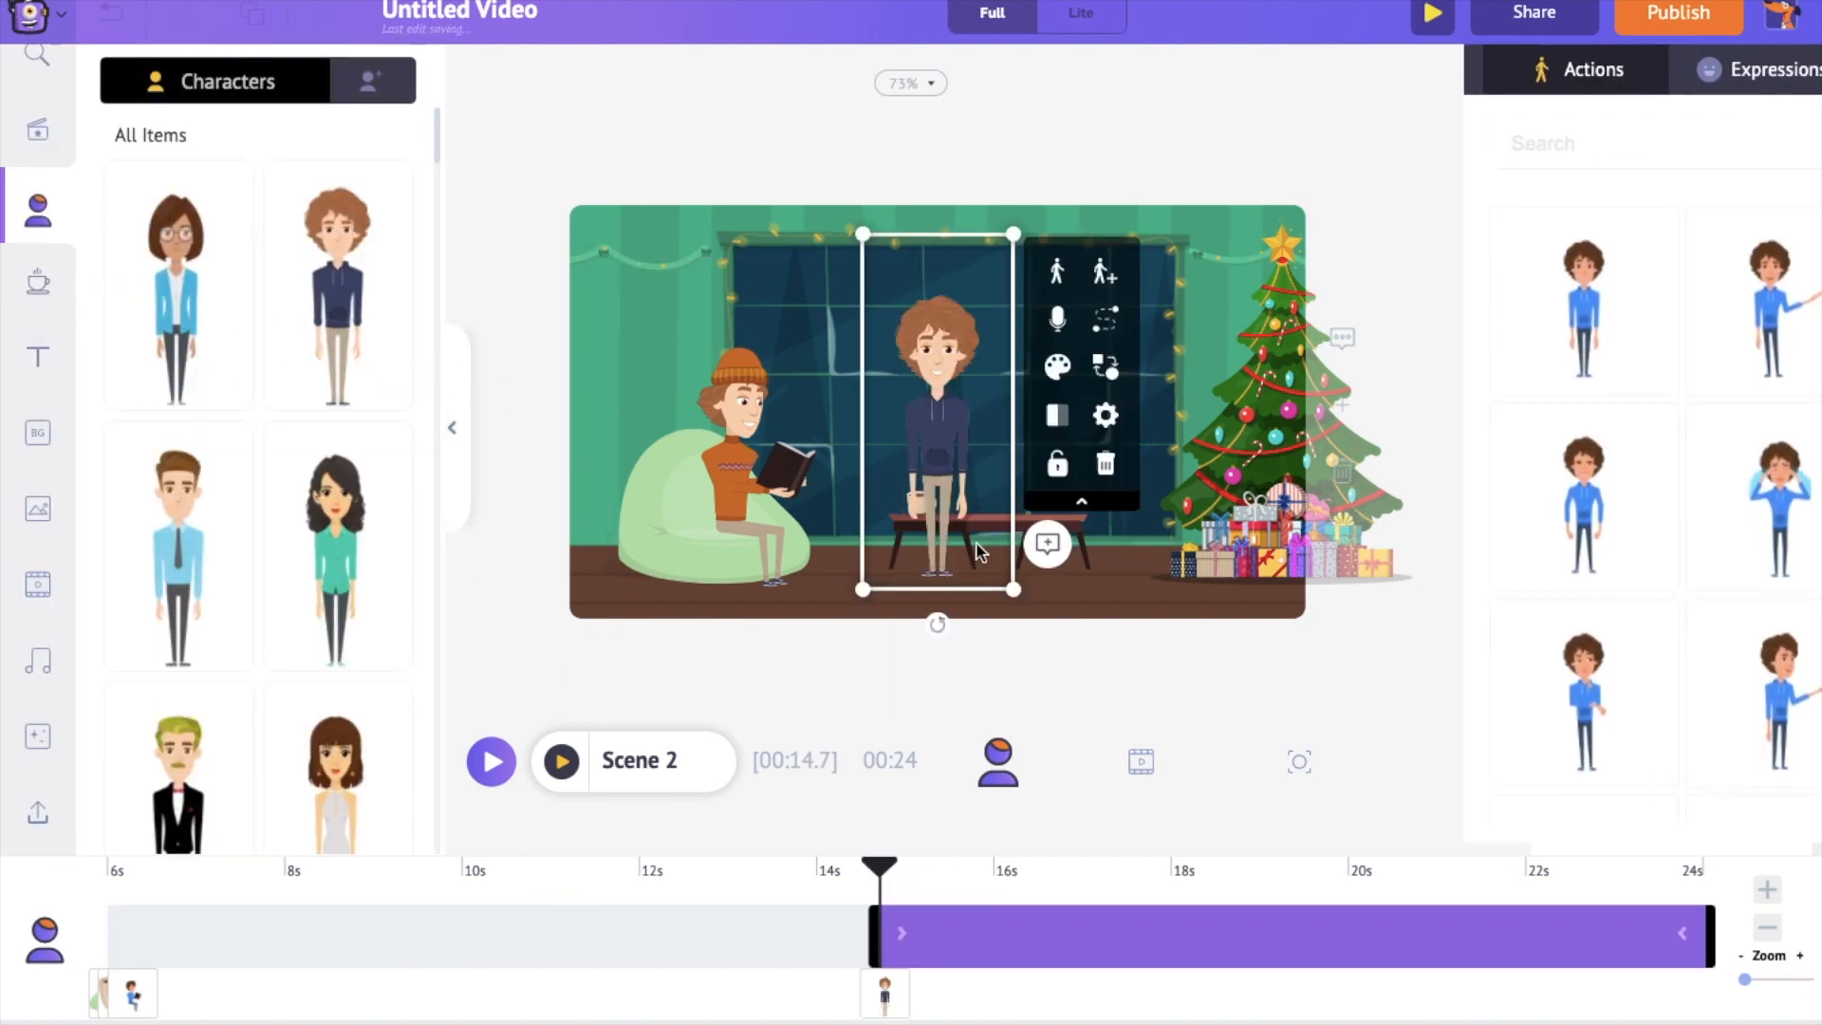
pyautogui.moveTo(1014, 589); pyautogui.dragTo(1065, 712)
pyautogui.moveTo(955, 515); pyautogui.dragTo(1162, 500)
# Step: Make the hoodie character appear from about 20 s and give it the Right enter effect
pyautogui.moveTo(868, 933); pyautogui.dragTo(789, 931)
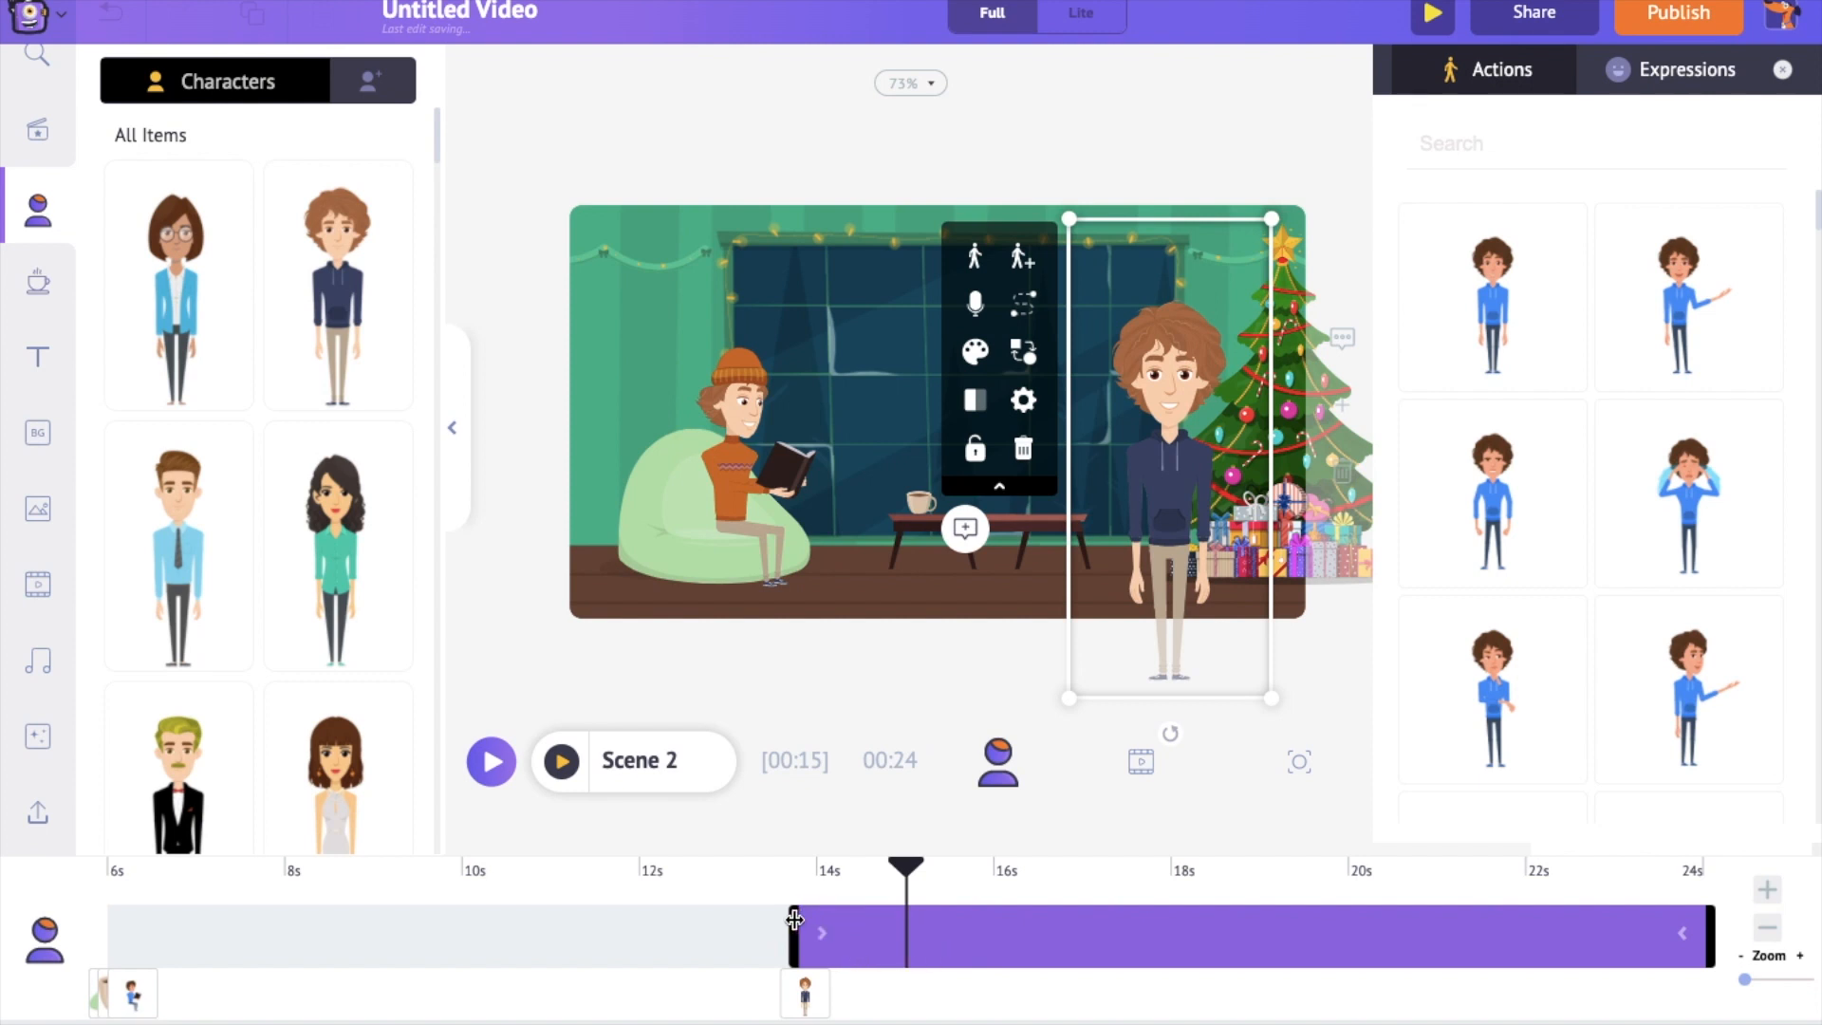
pyautogui.moveTo(793, 924); pyautogui.dragTo(1368, 916)
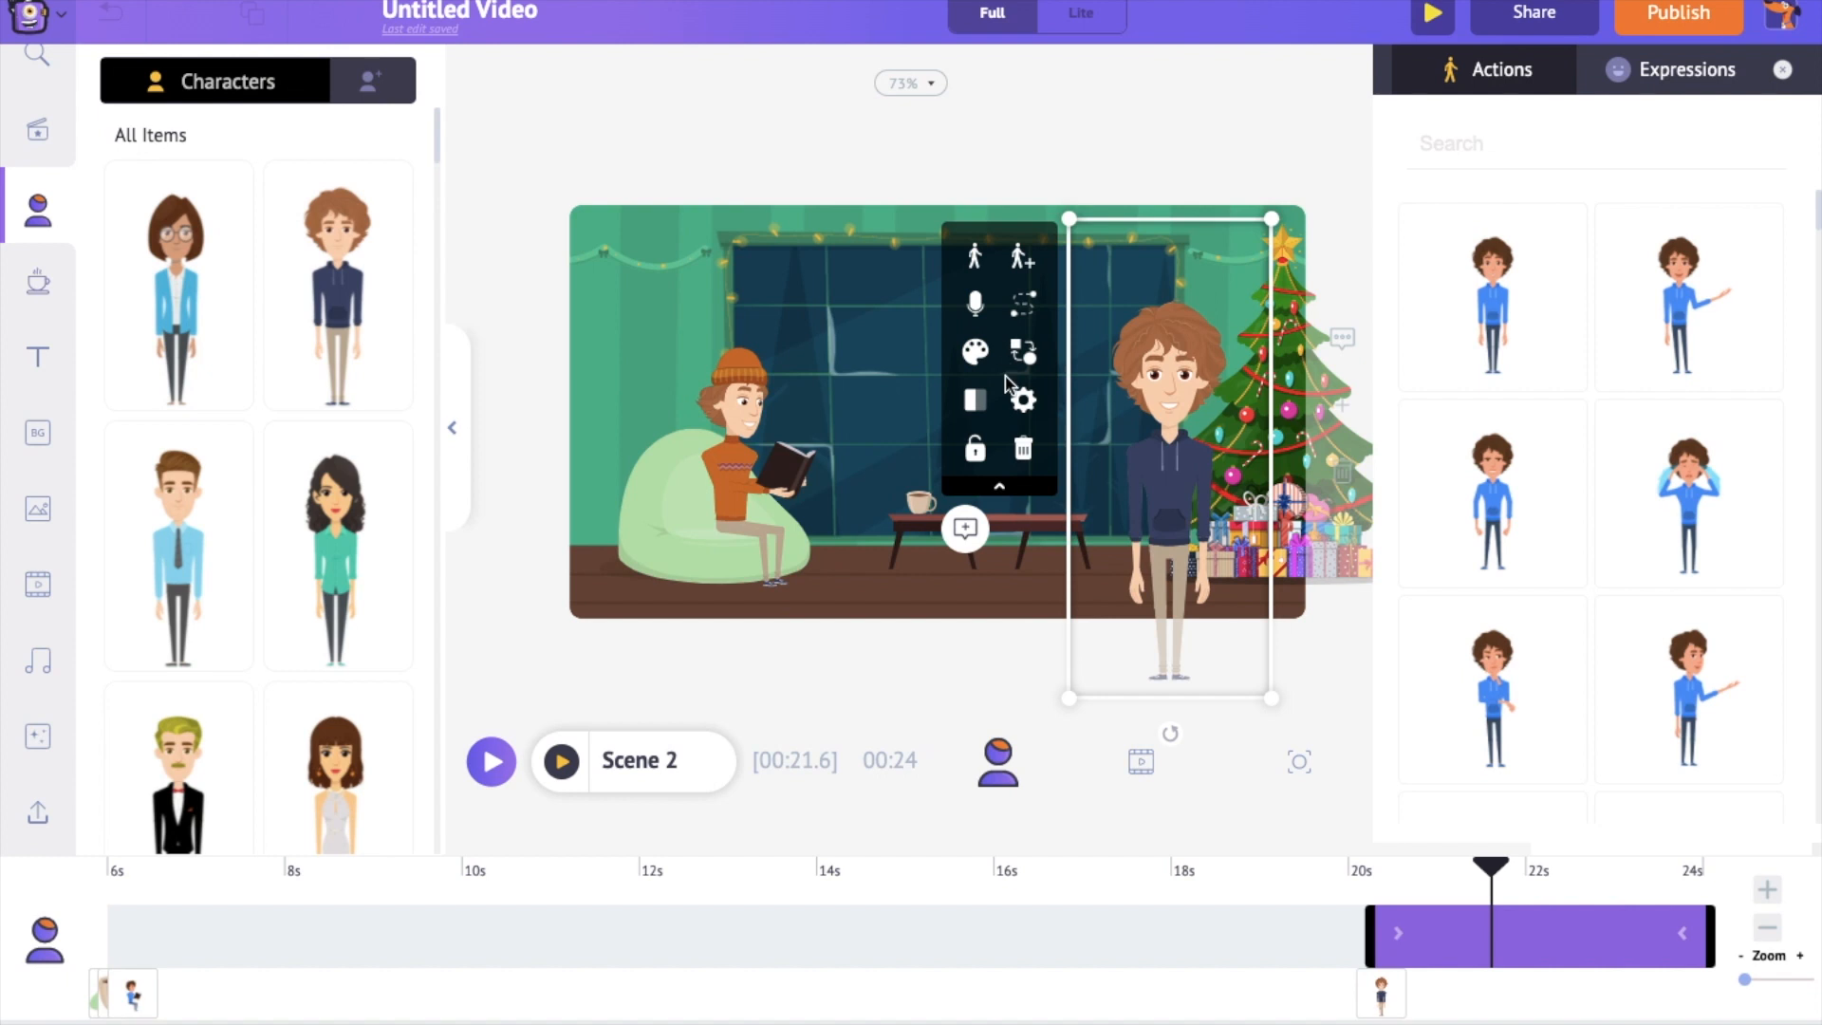
pyautogui.click(1023, 402)
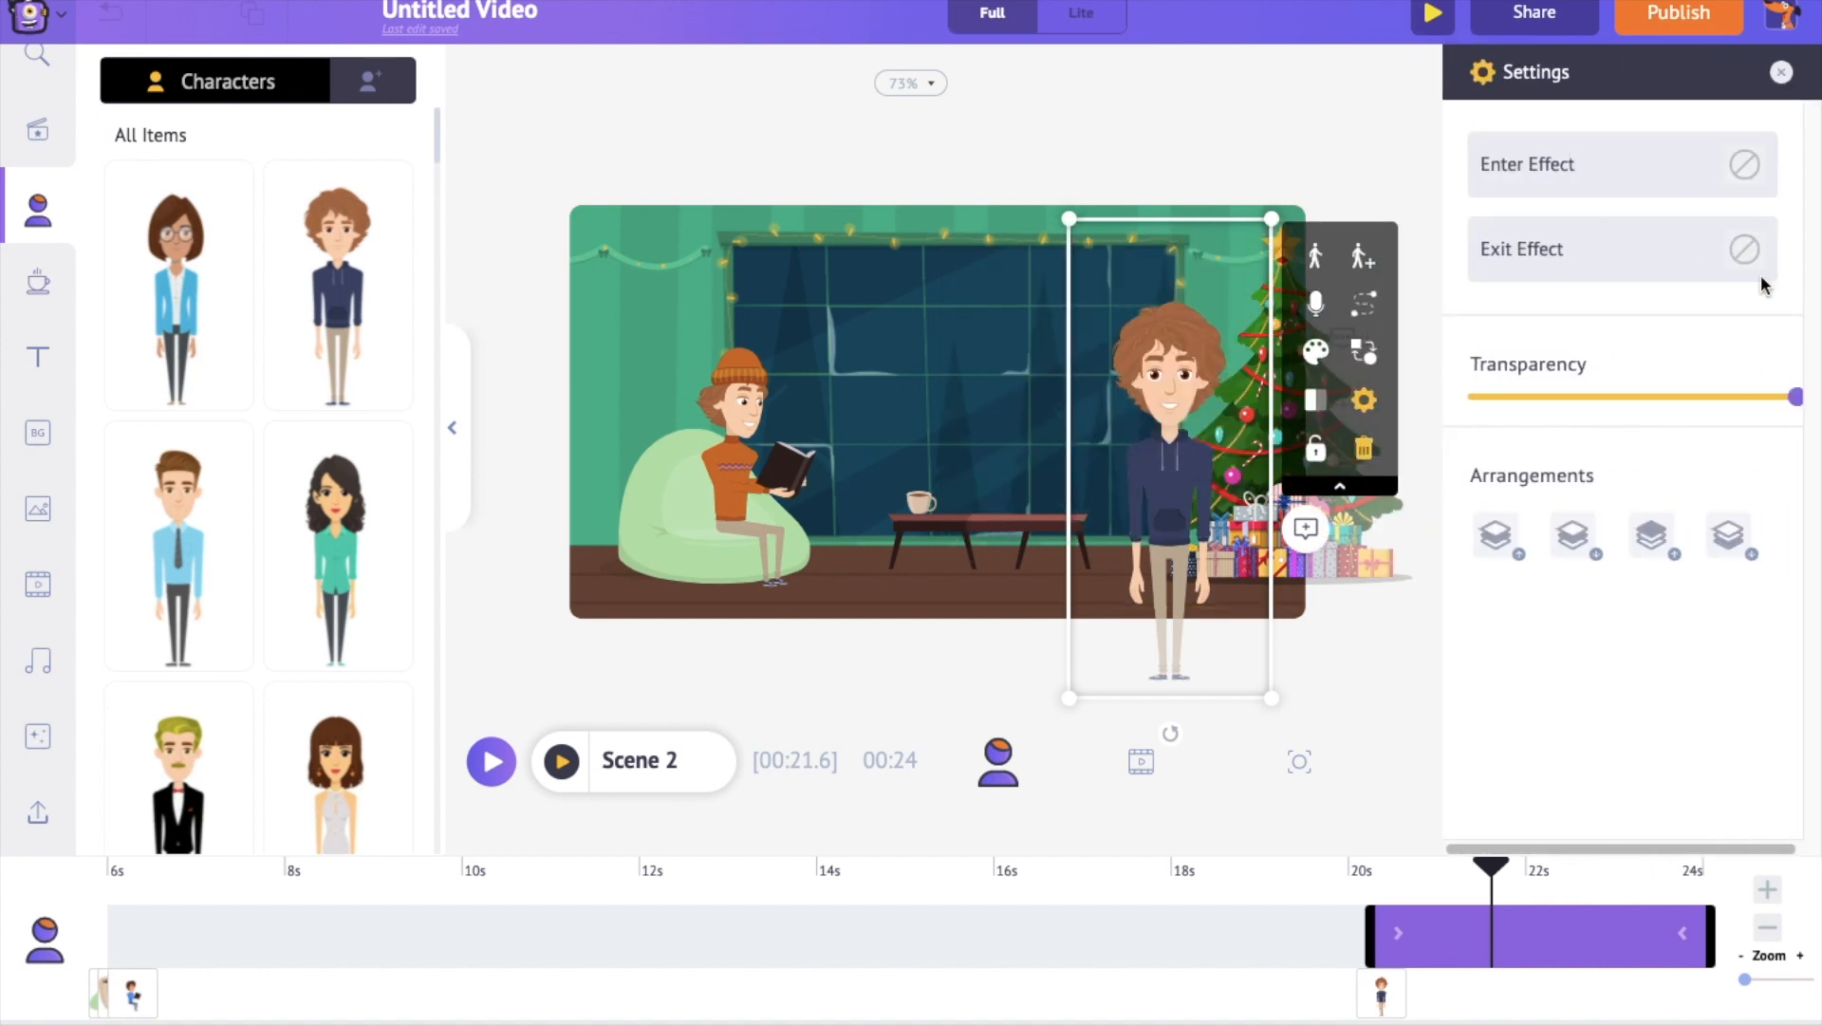
pyautogui.click(1641, 174)
pyautogui.scroll(-4, 1669, 474)
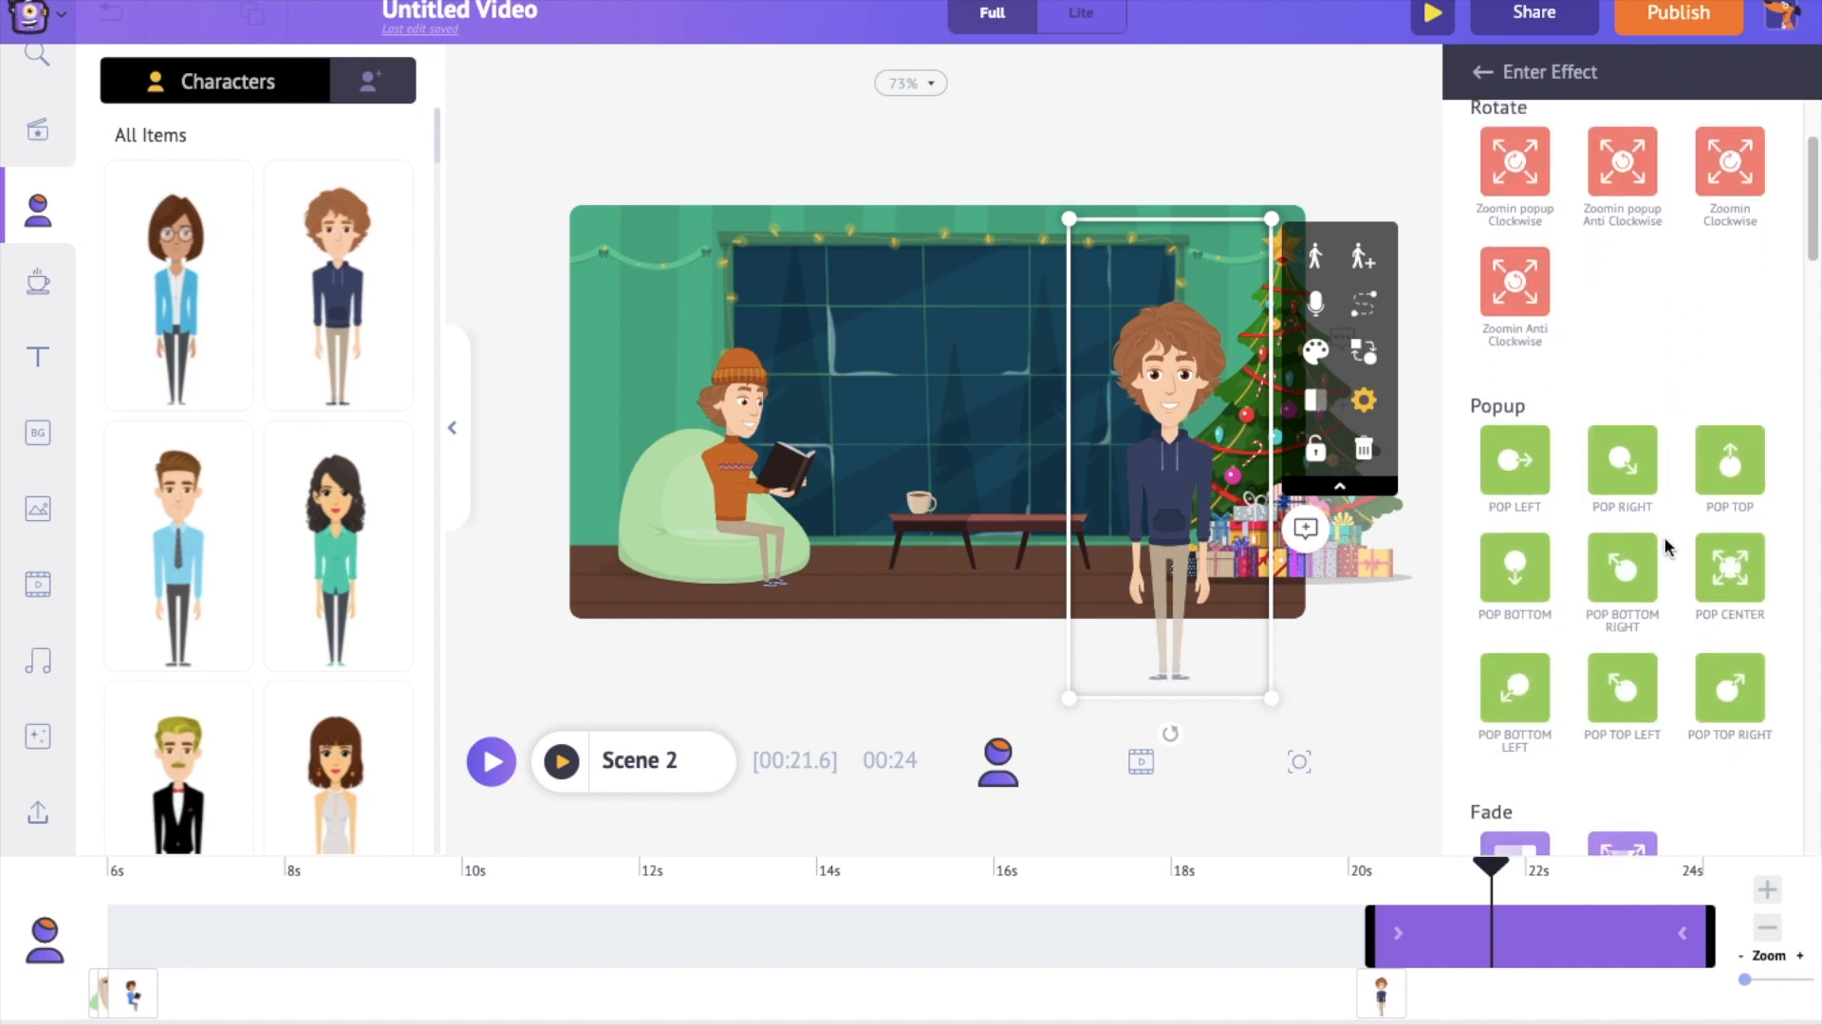
pyautogui.scroll(-4, 1665, 538)
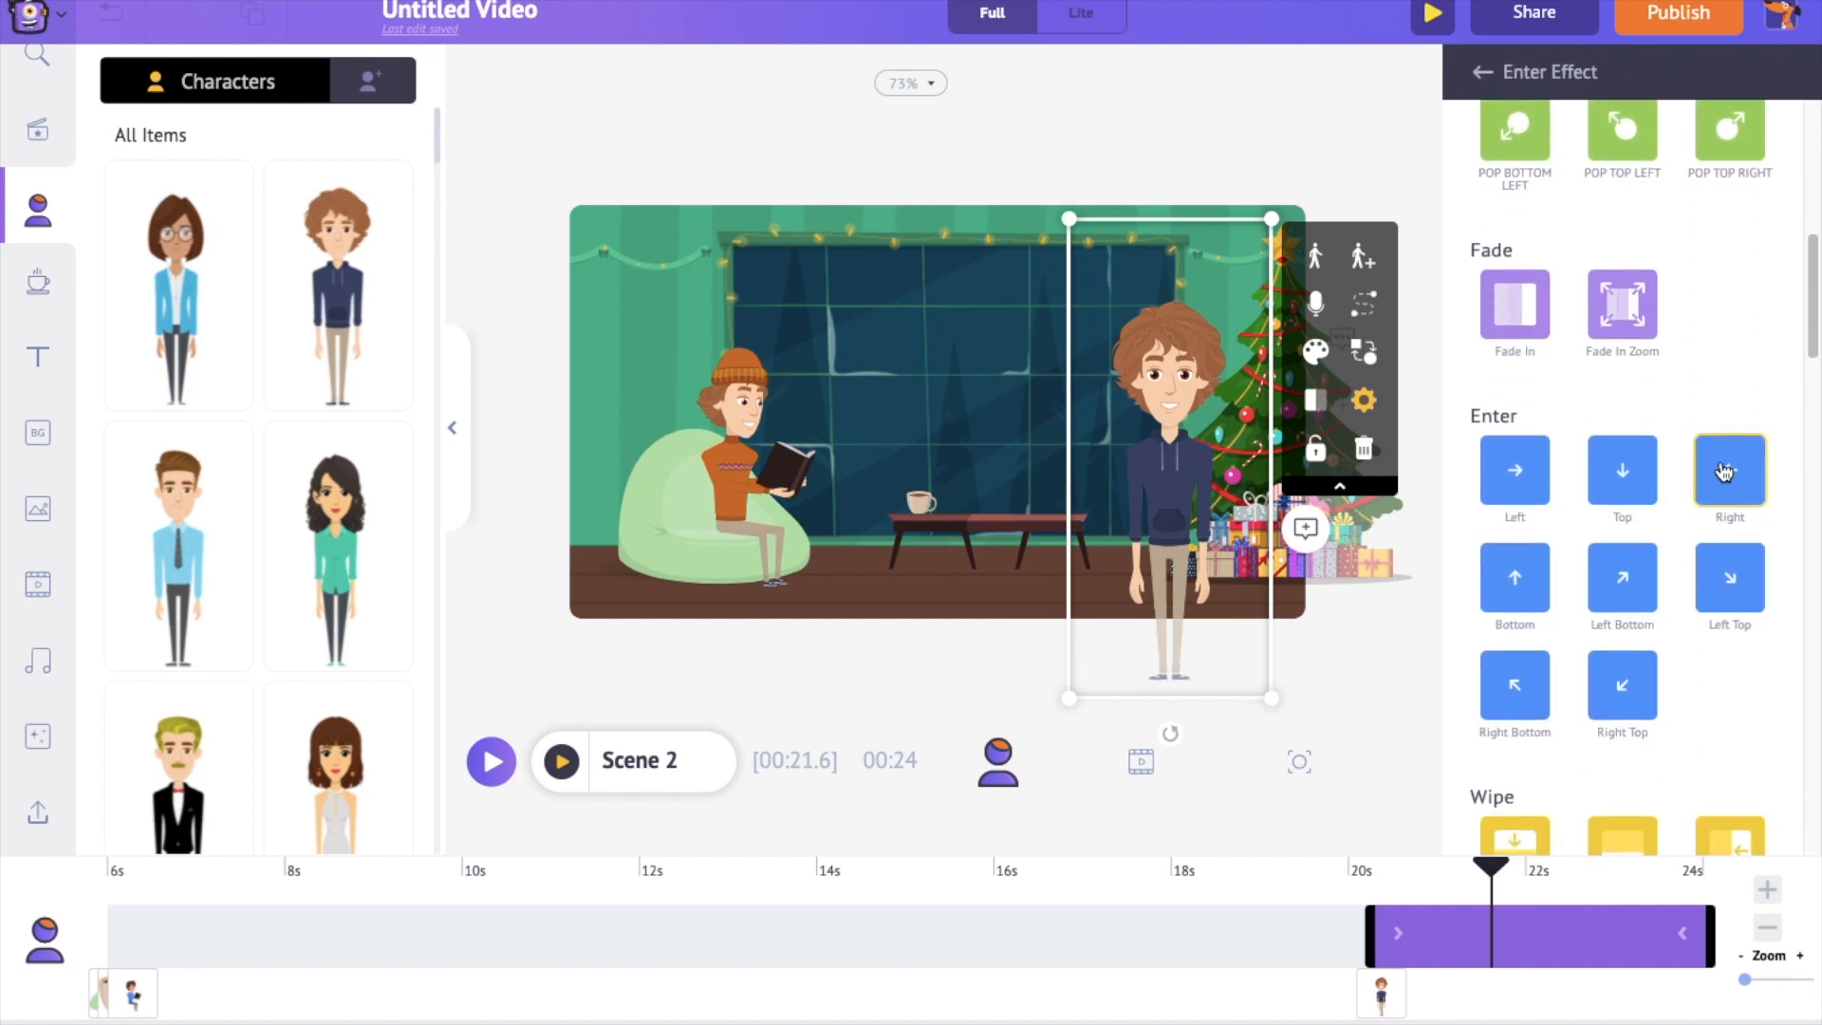
pyautogui.click(1729, 470)
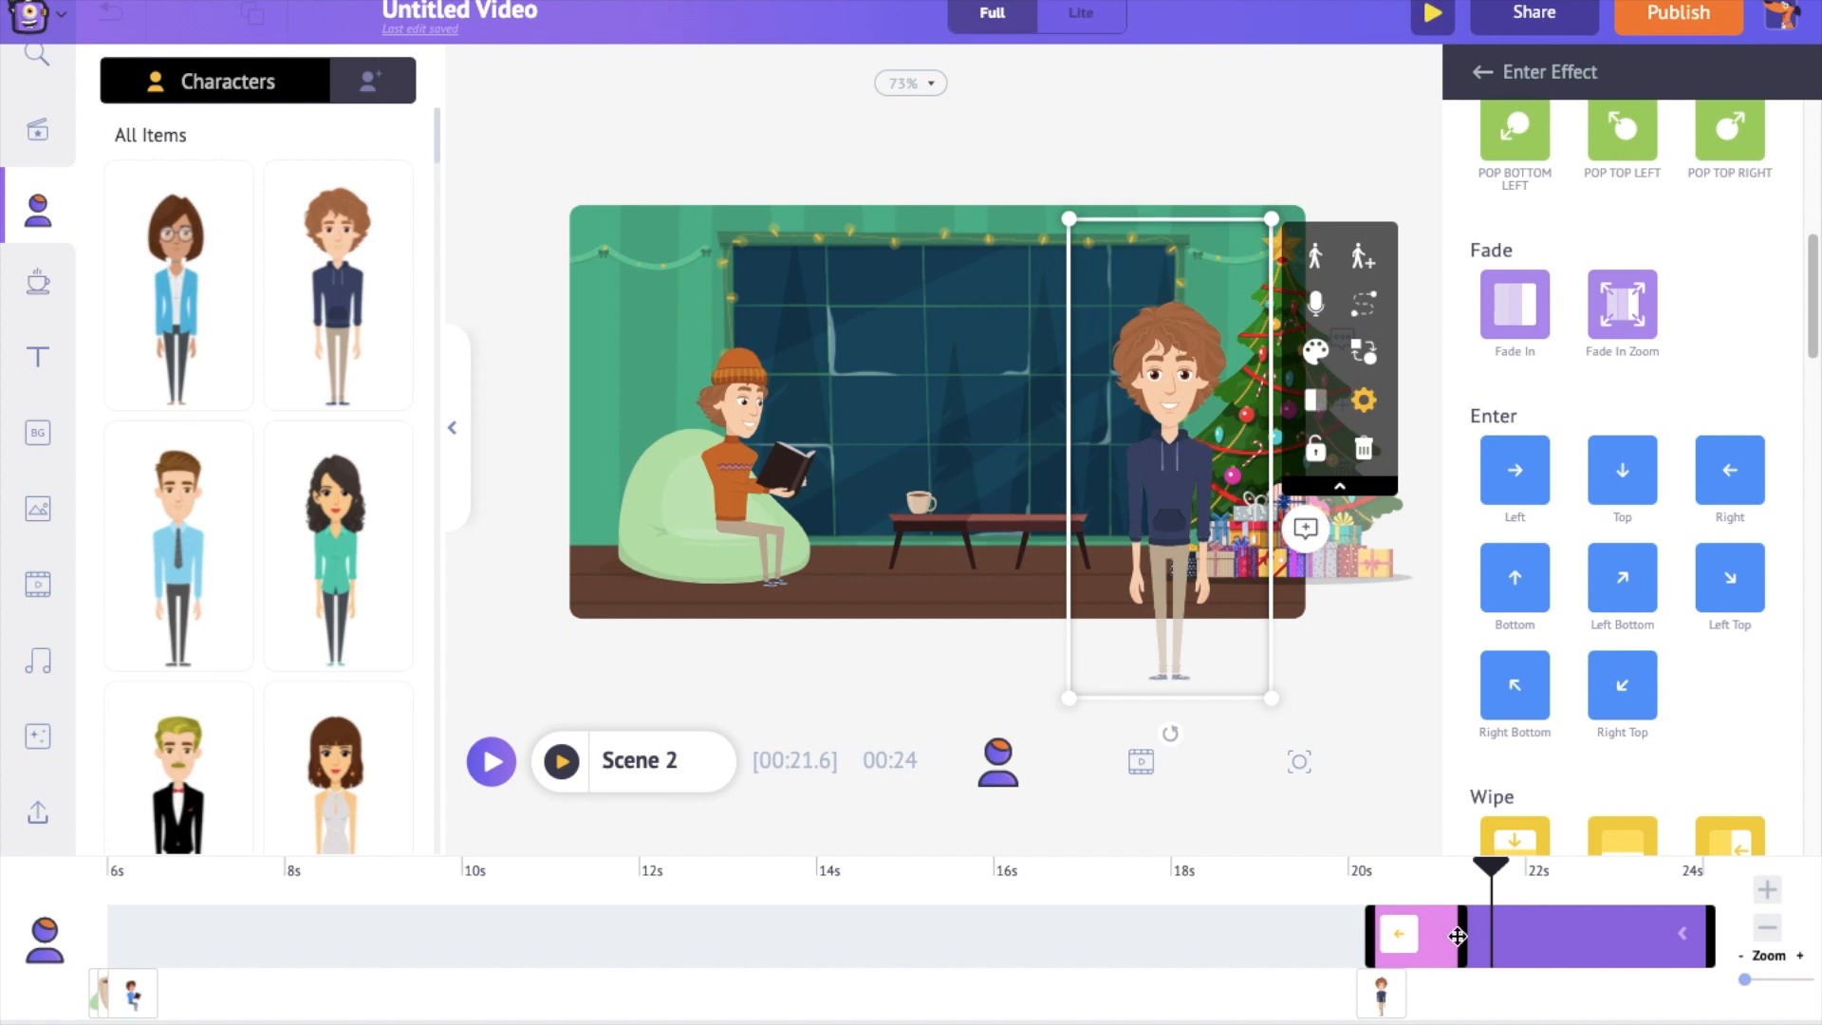
pyautogui.moveTo(1458, 937); pyautogui.dragTo(1462, 935)
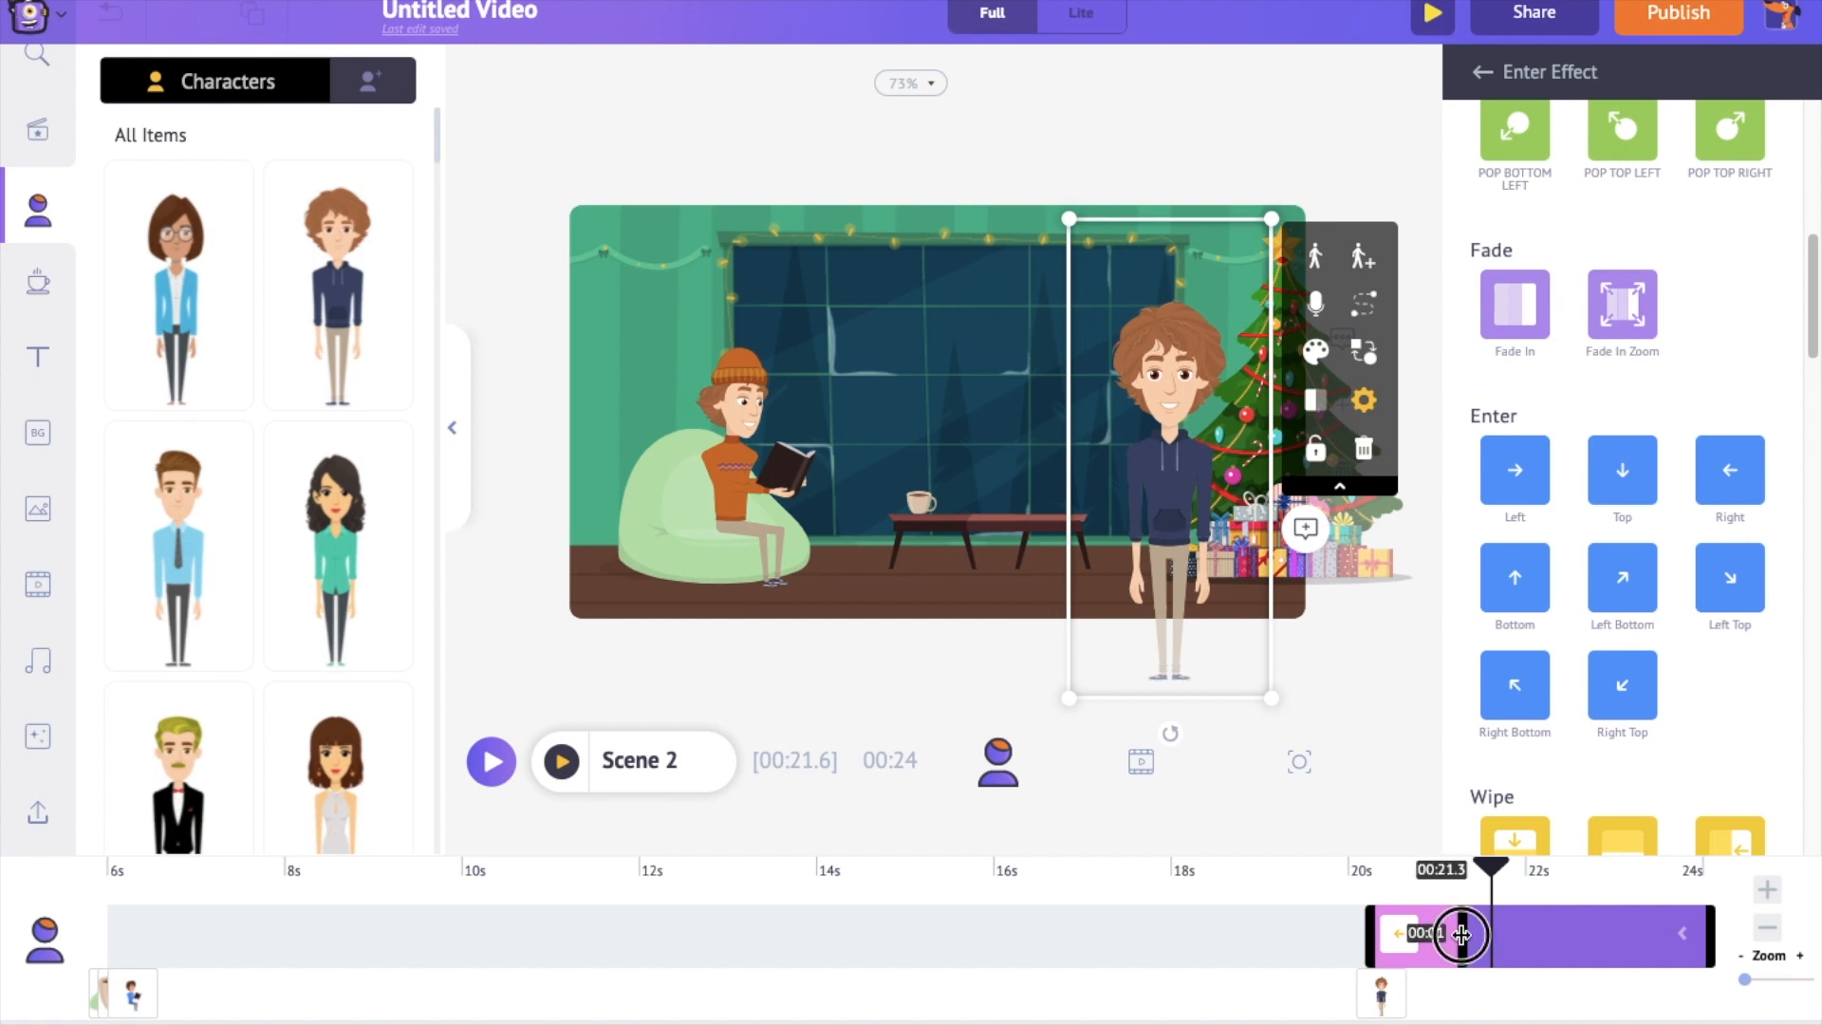
pyautogui.moveTo(1463, 935); pyautogui.dragTo(1473, 892)
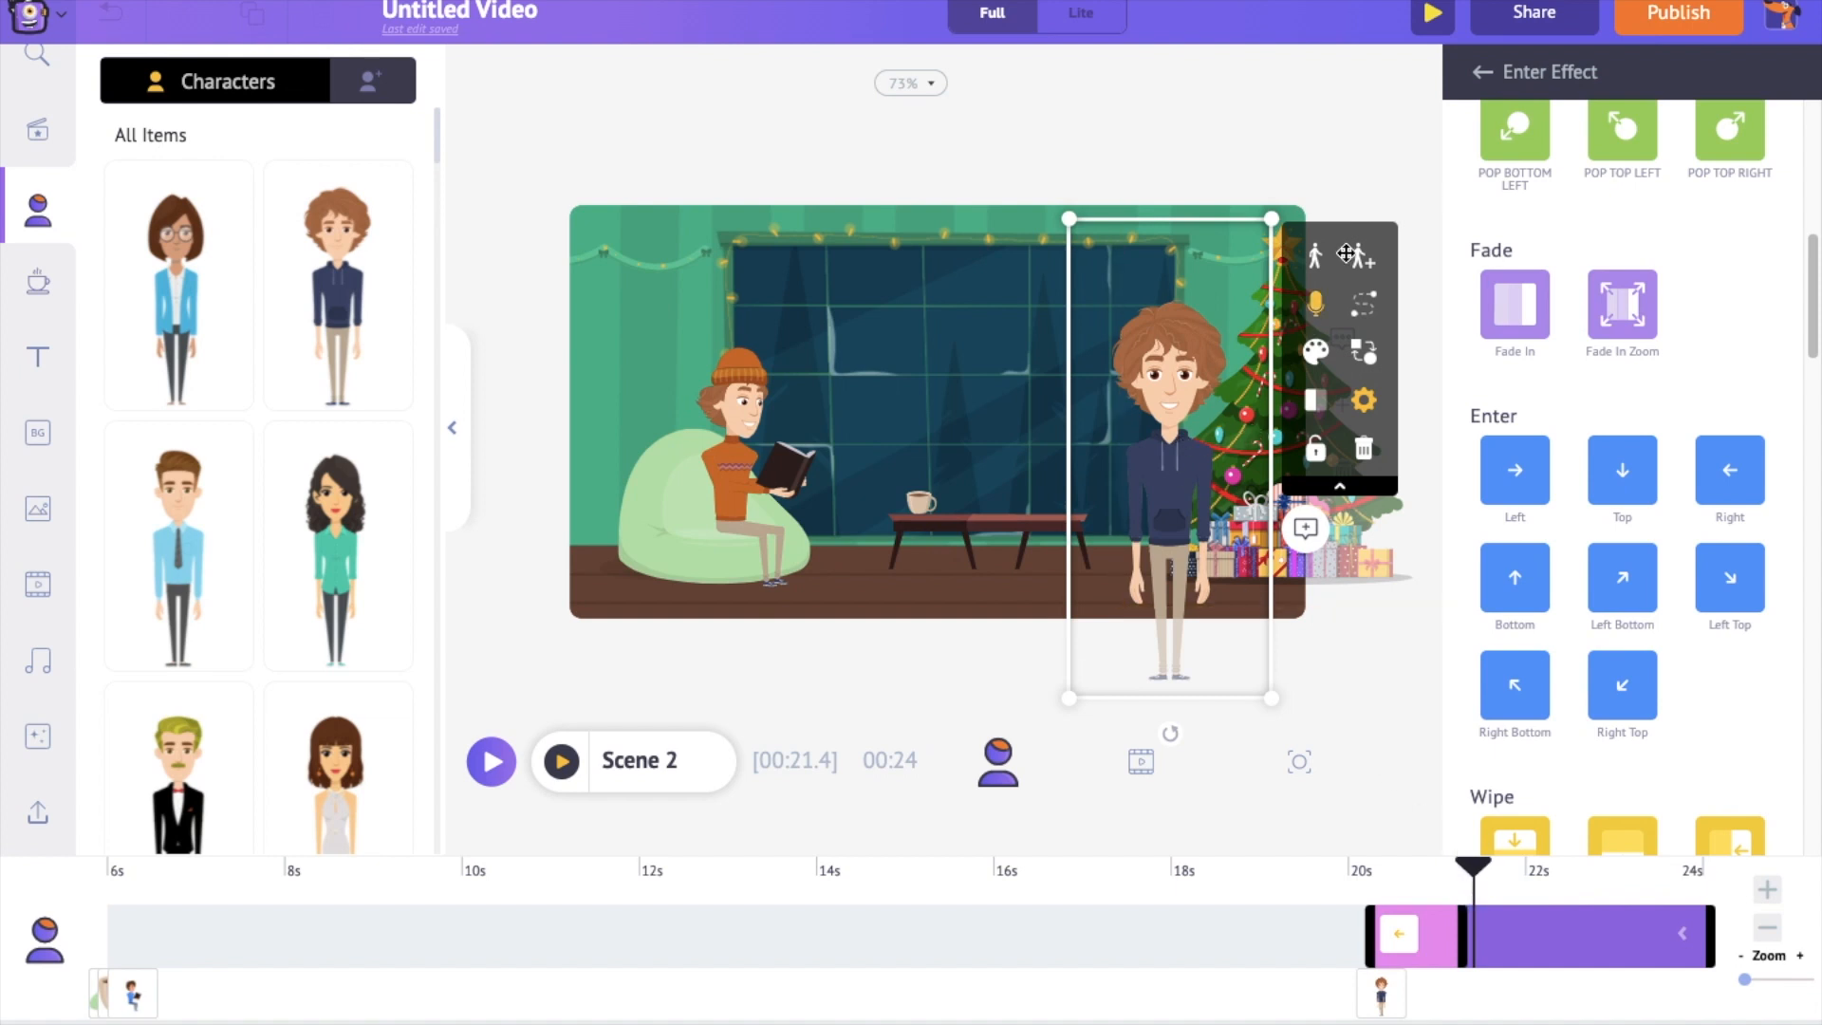
# Step: Review the voice recording and text-to-speech options for the hoodie character, trying the text "HI there"
pyautogui.click(1319, 313)
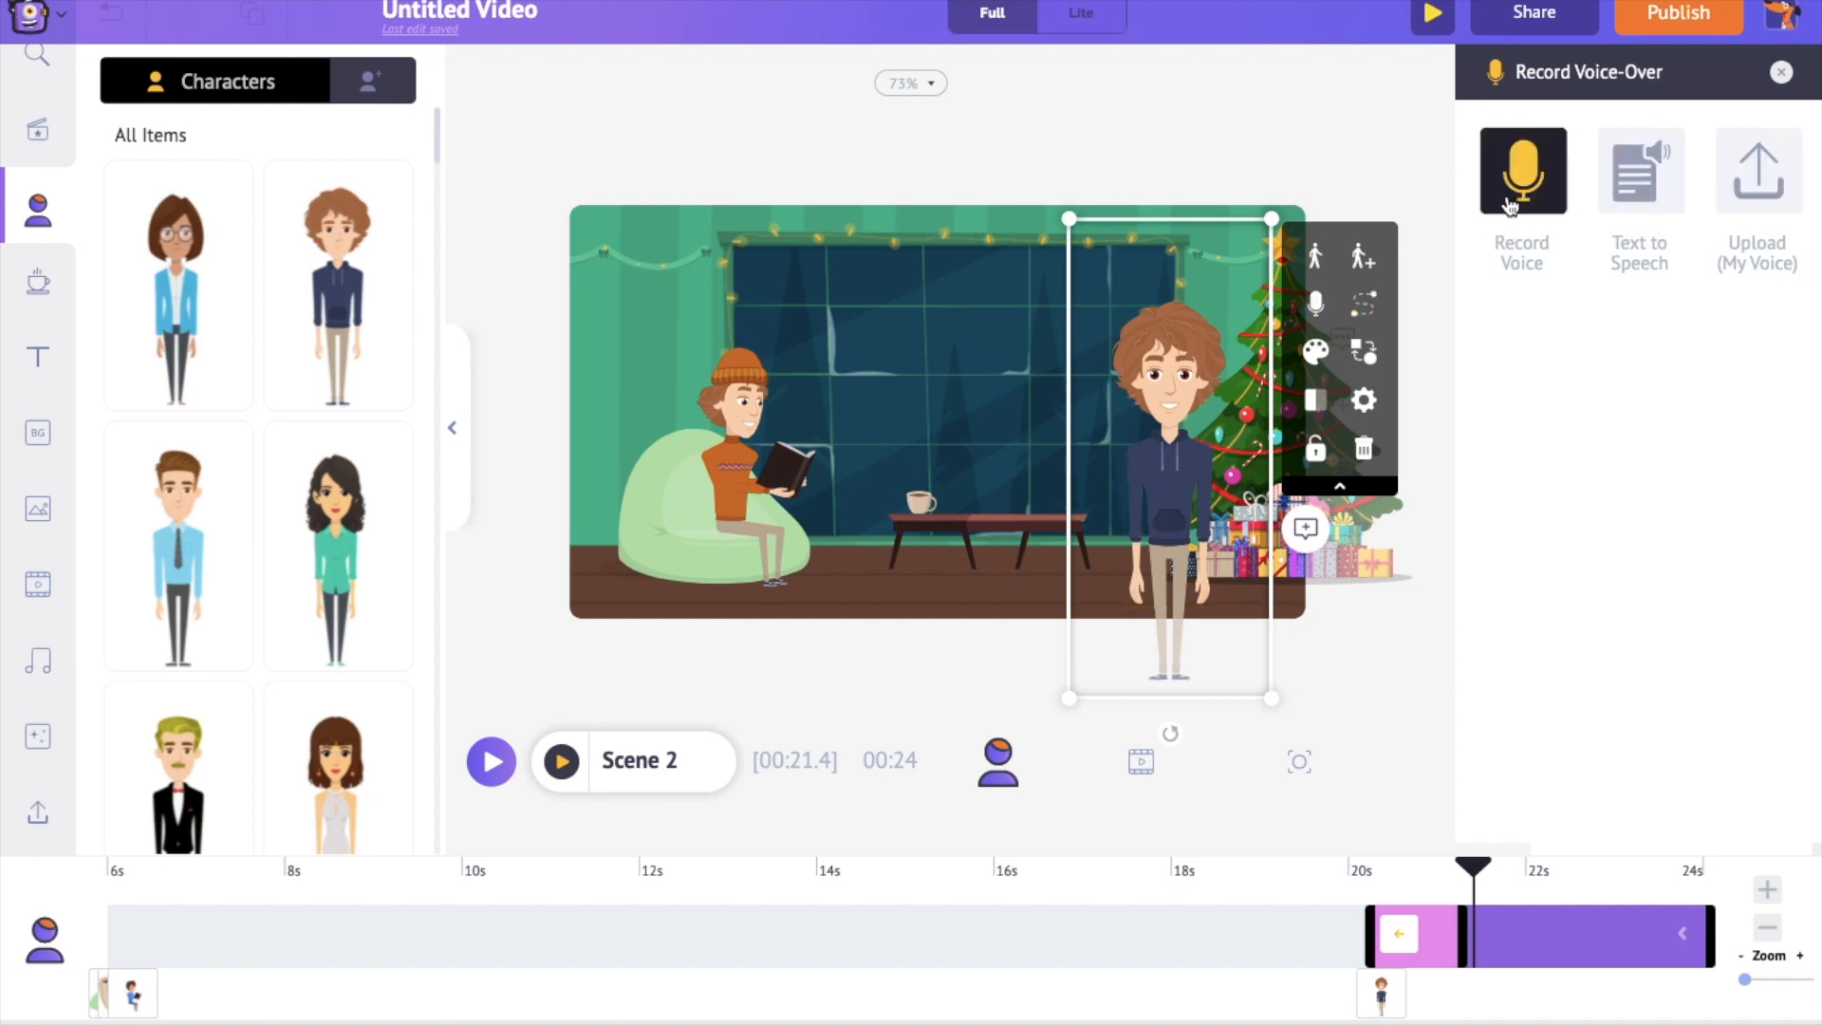
pyautogui.click(1537, 221)
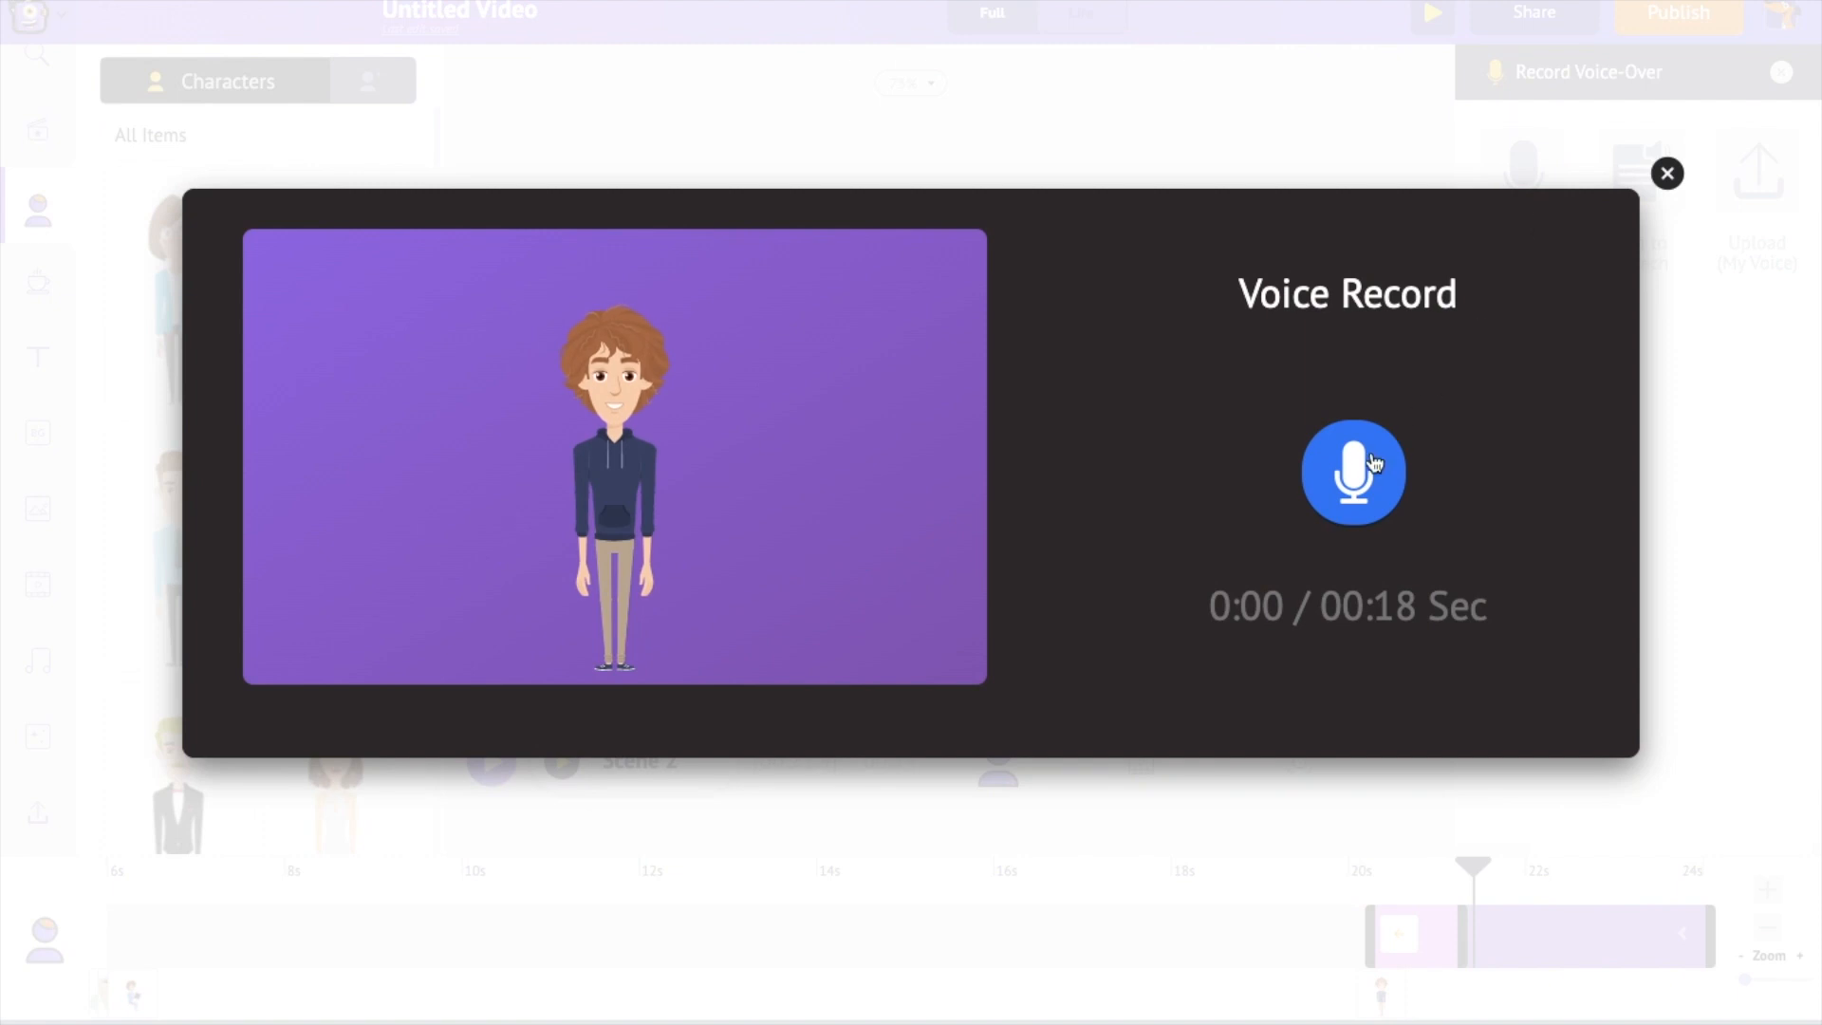
pyautogui.click(1668, 174)
pyautogui.click(1668, 177)
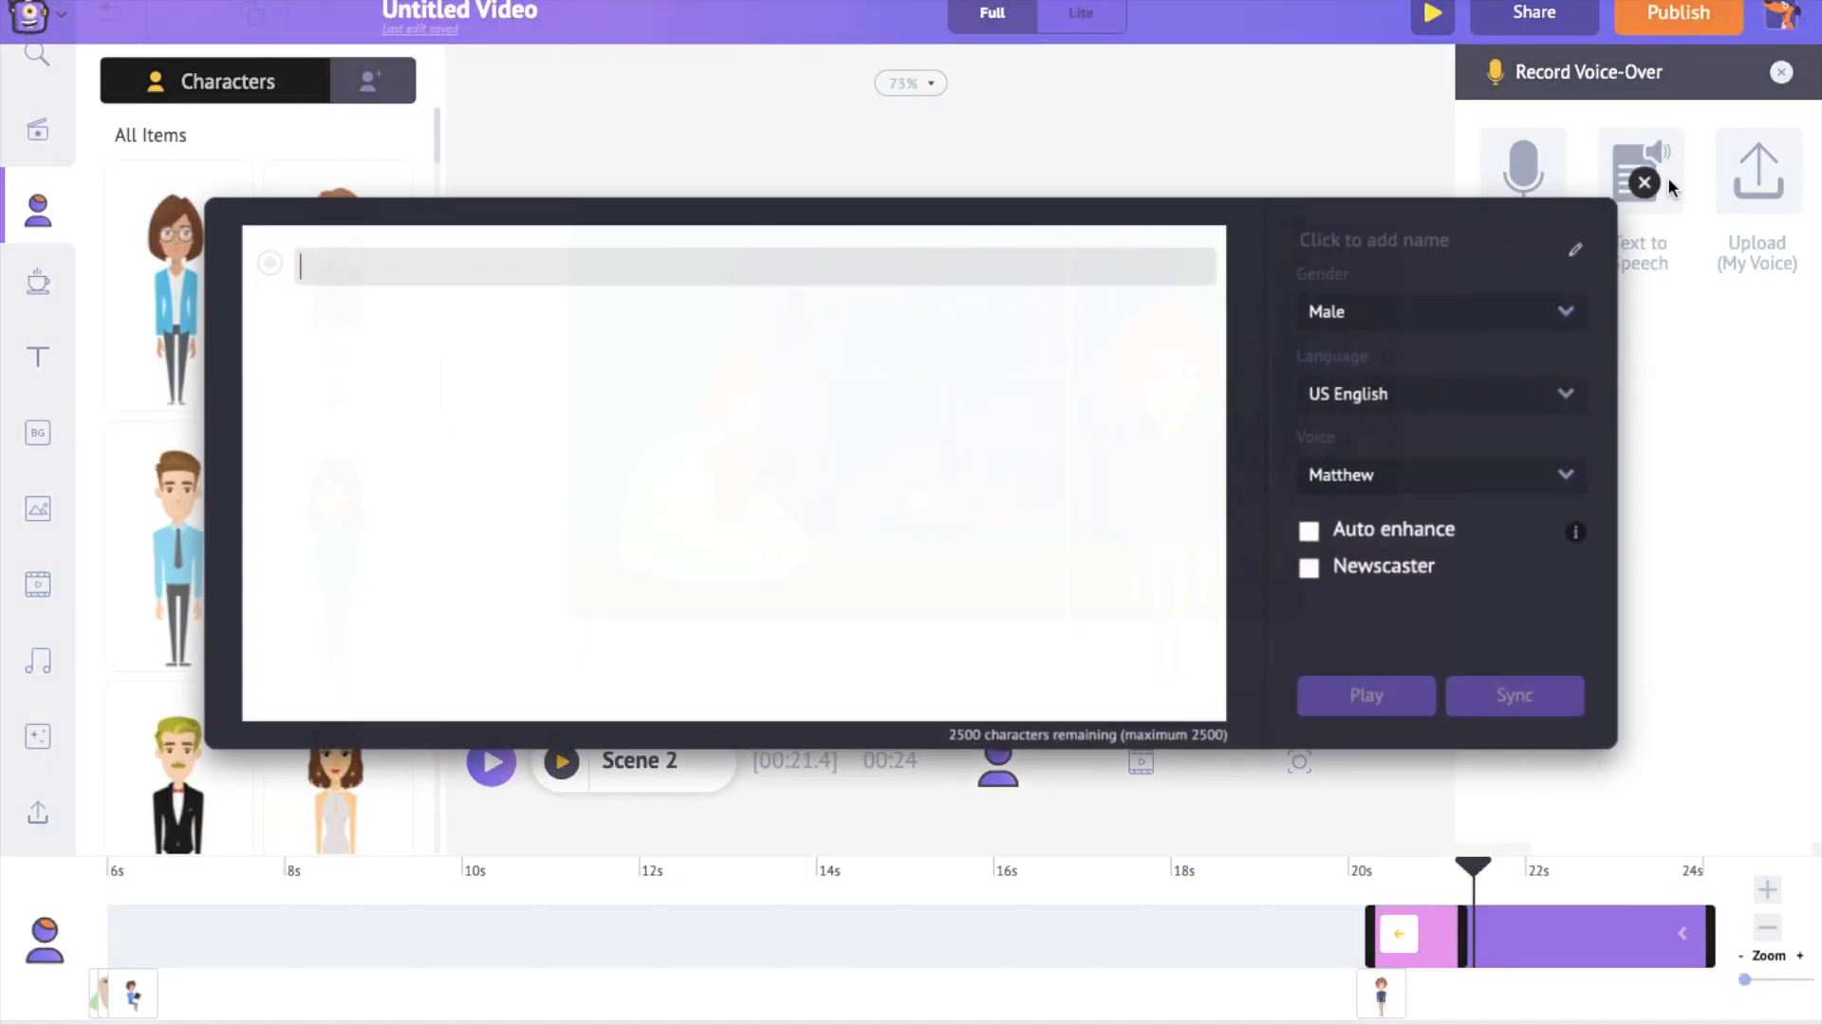
pyautogui.write('HI there')
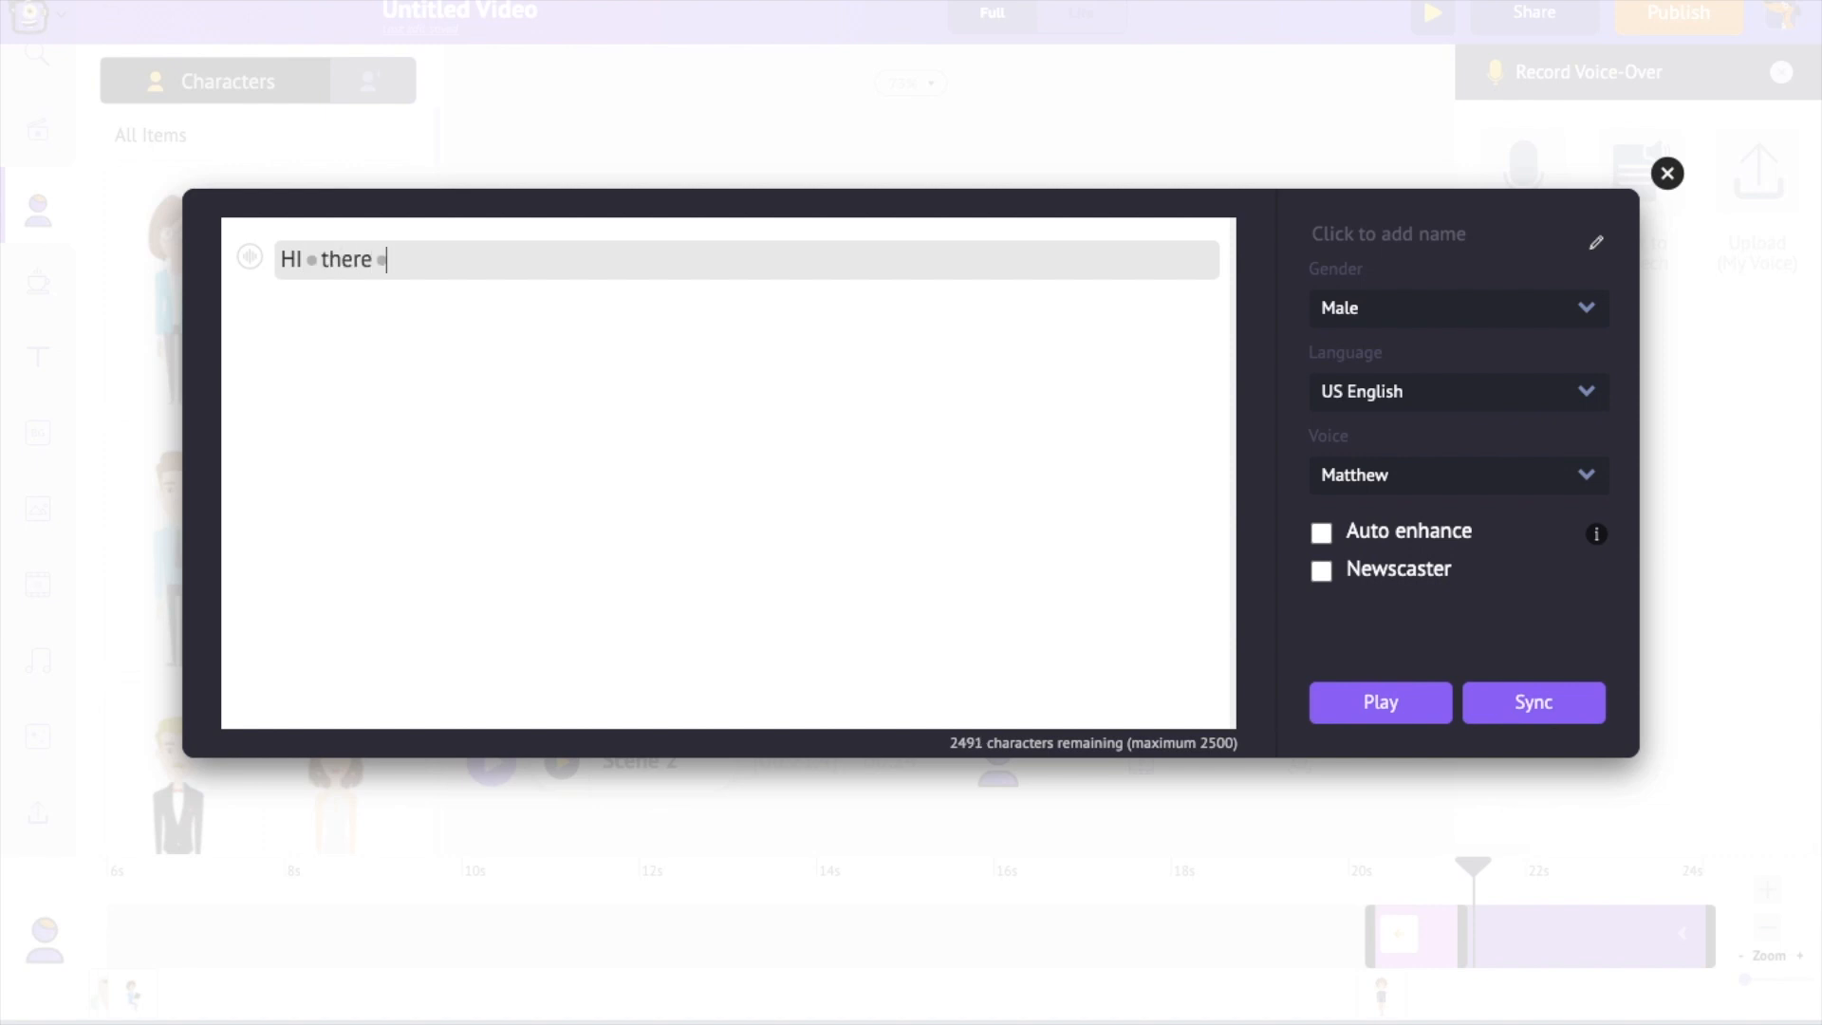
pyautogui.click(1667, 174)
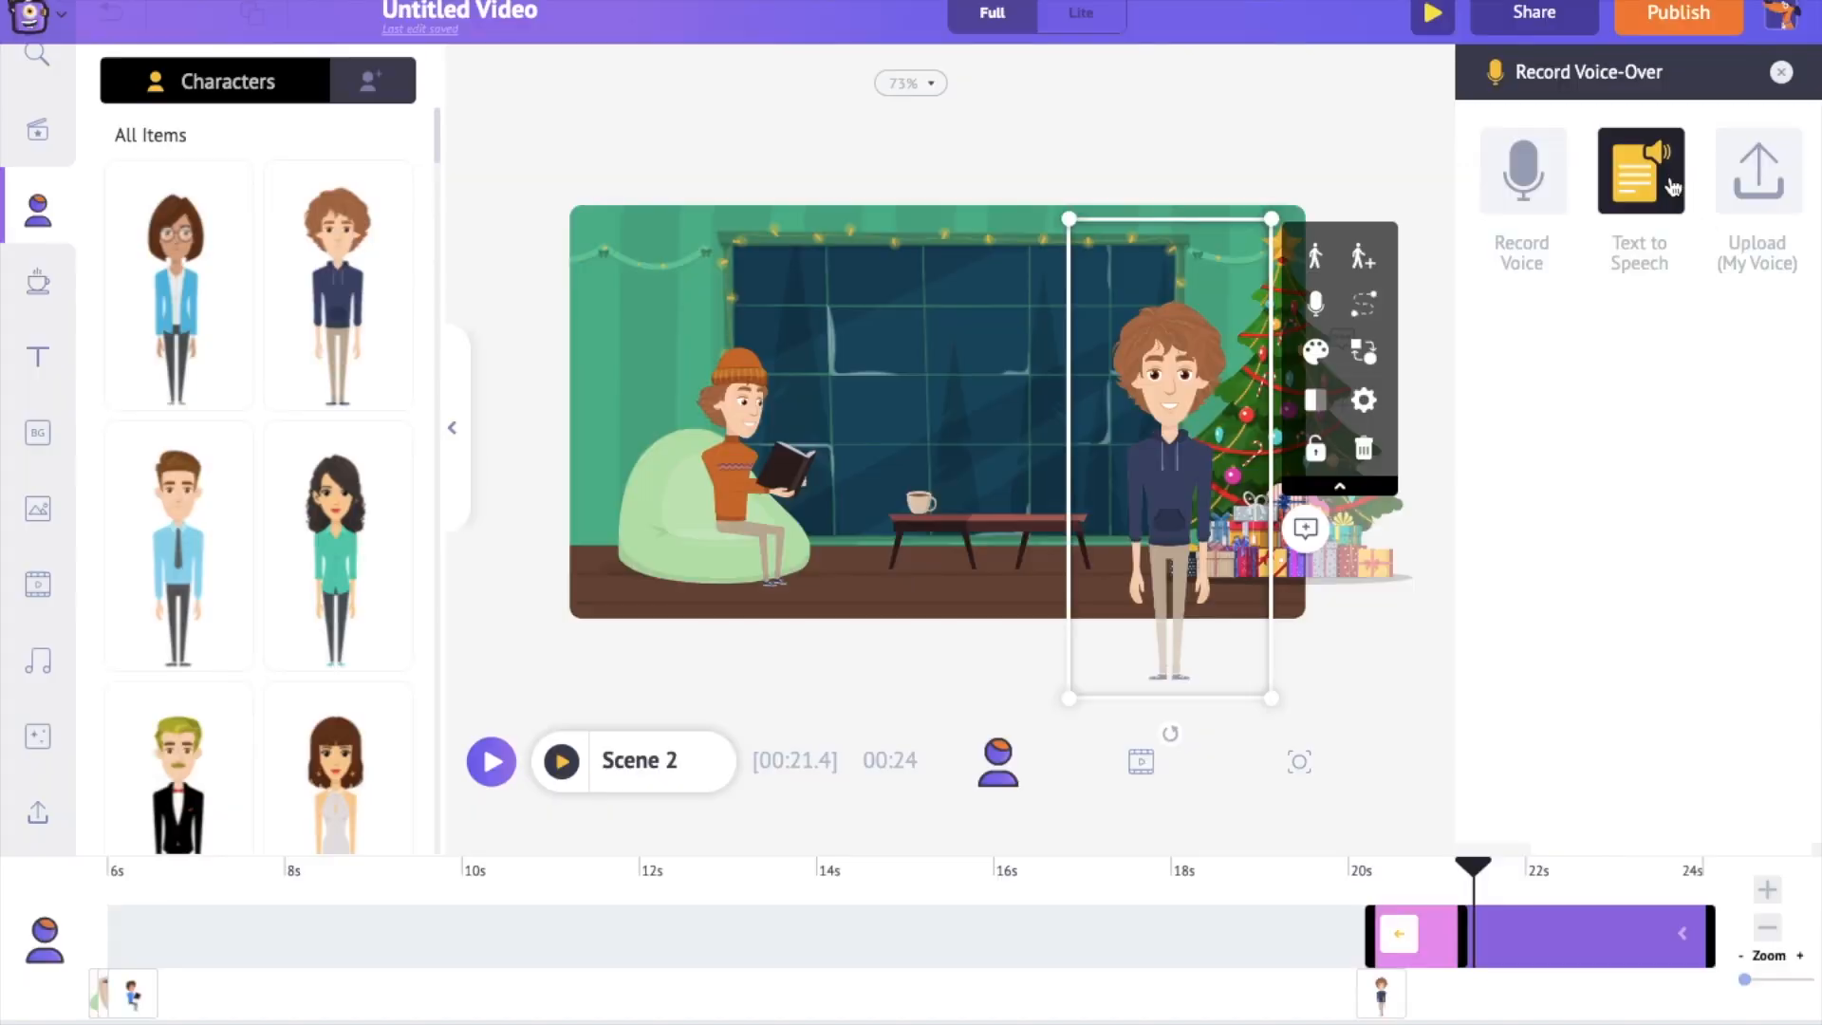
# Step: Add the audio file 720 pi.mp3 as the hoodie character's lip-synced voice-over
pyautogui.click(1755, 181)
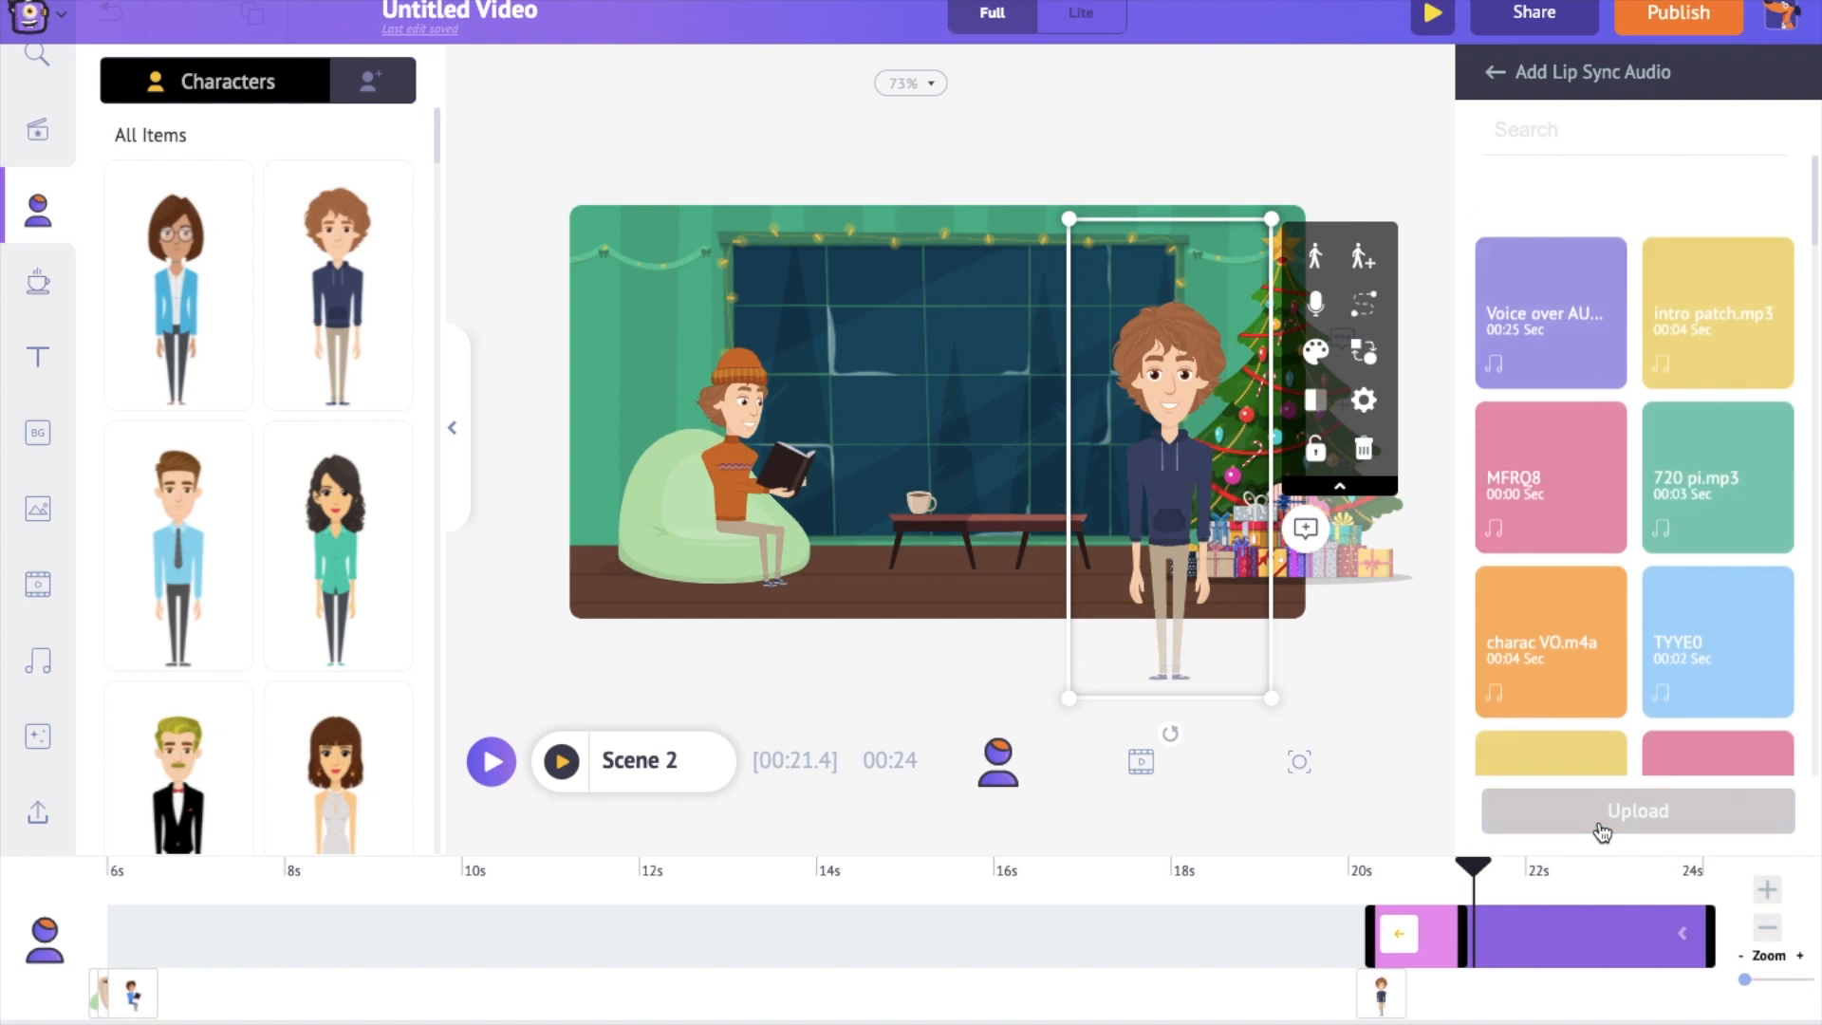
pyautogui.click(1602, 831)
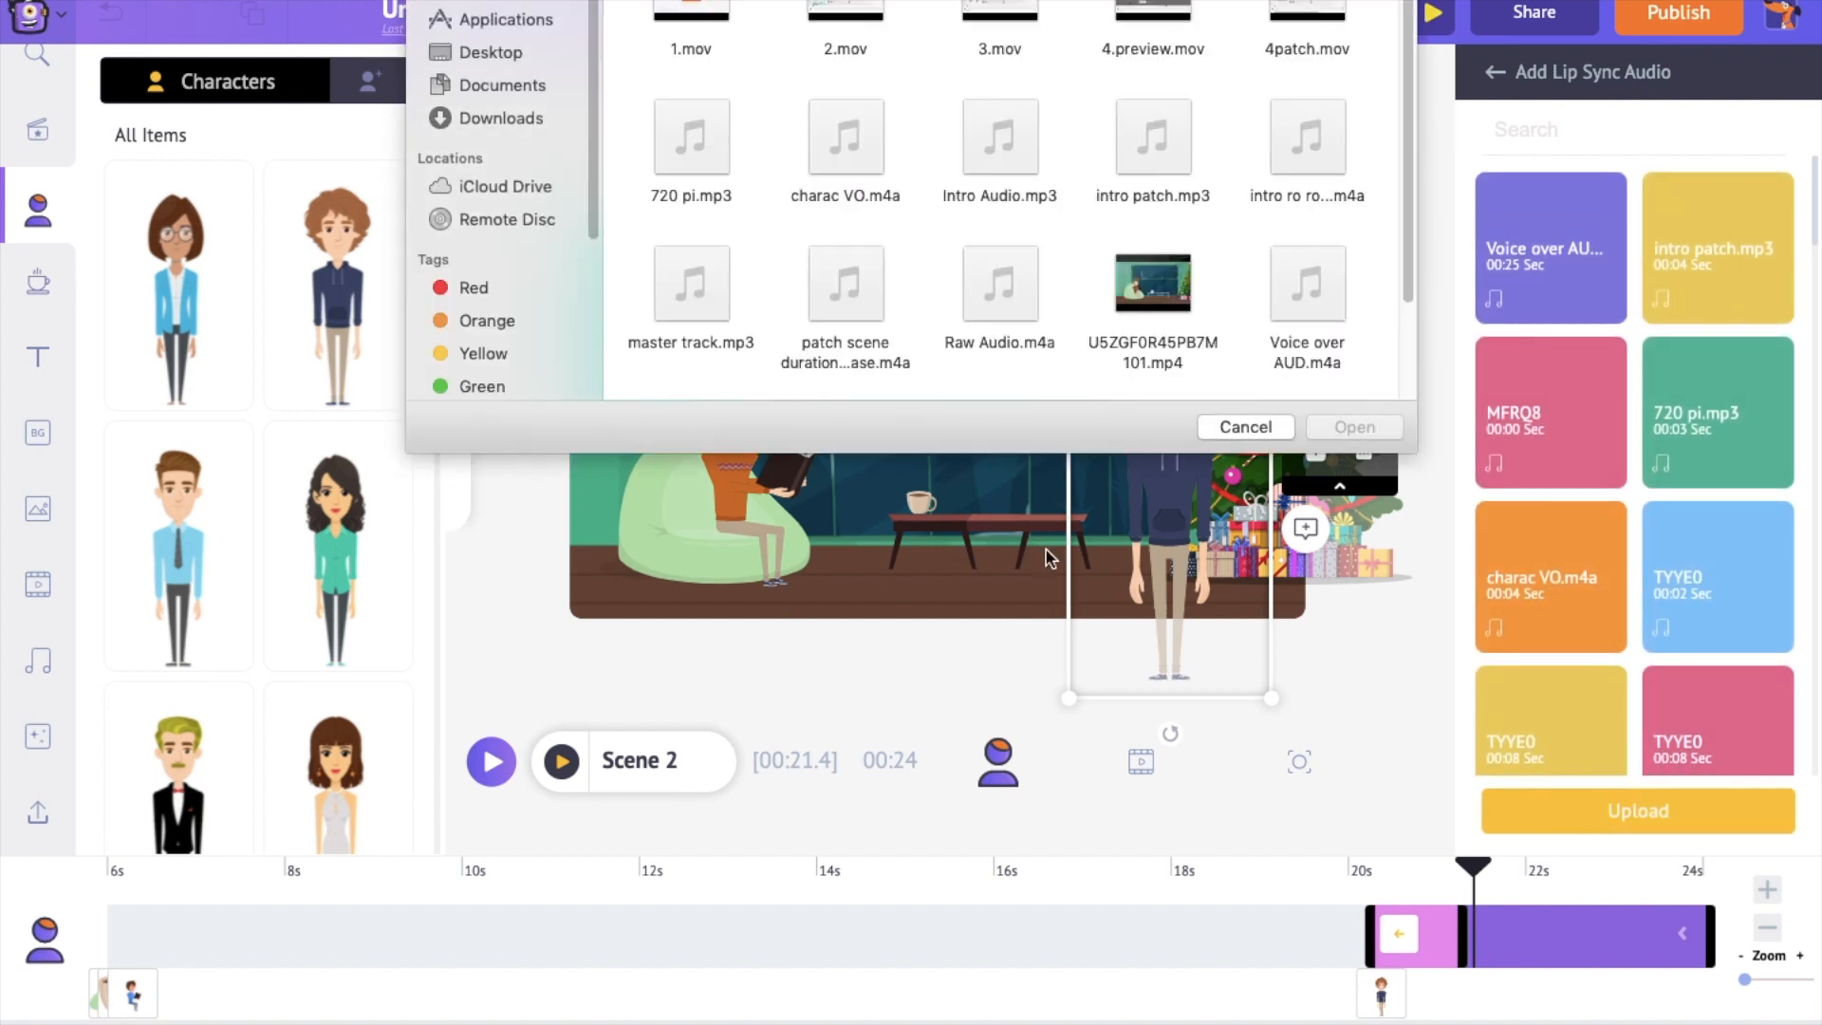
pyautogui.click(696, 71)
pyautogui.click(1354, 426)
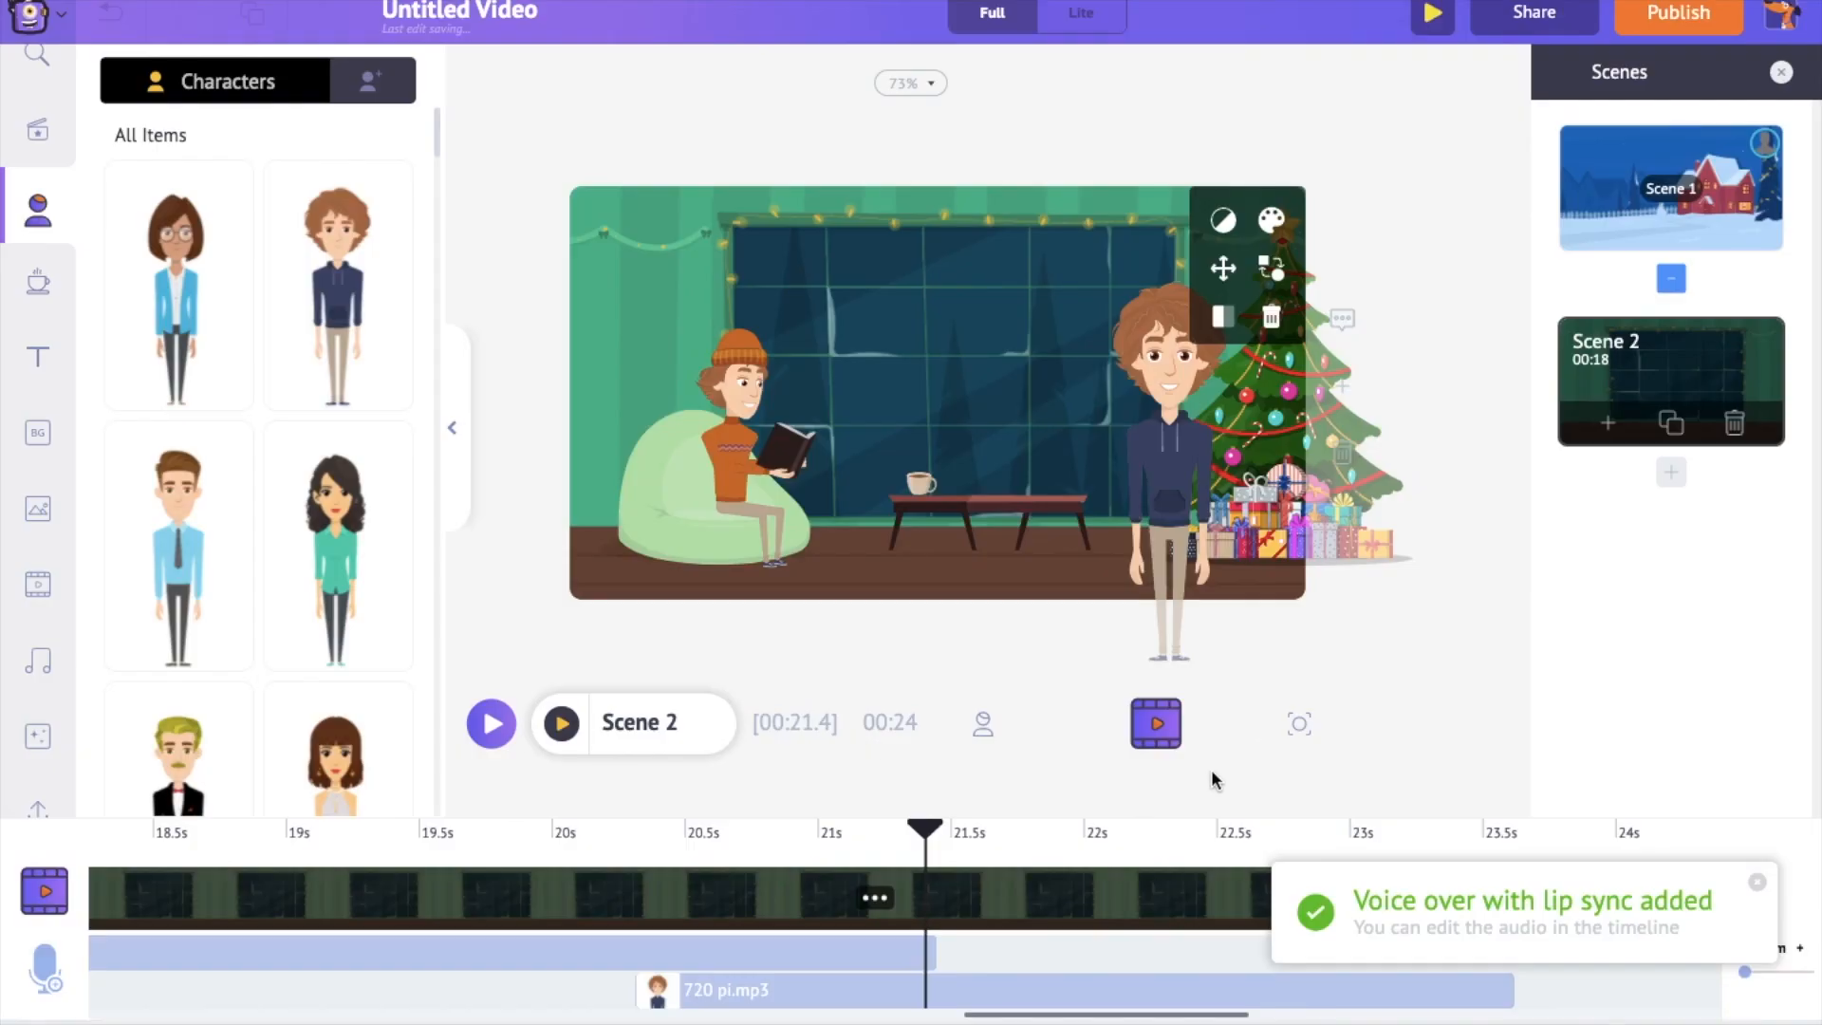
# Step: Shift the lip-synced clip 720 pi.mp3 to start at about 21.2 s on the scene 2 timeline
pyautogui.click(734, 847)
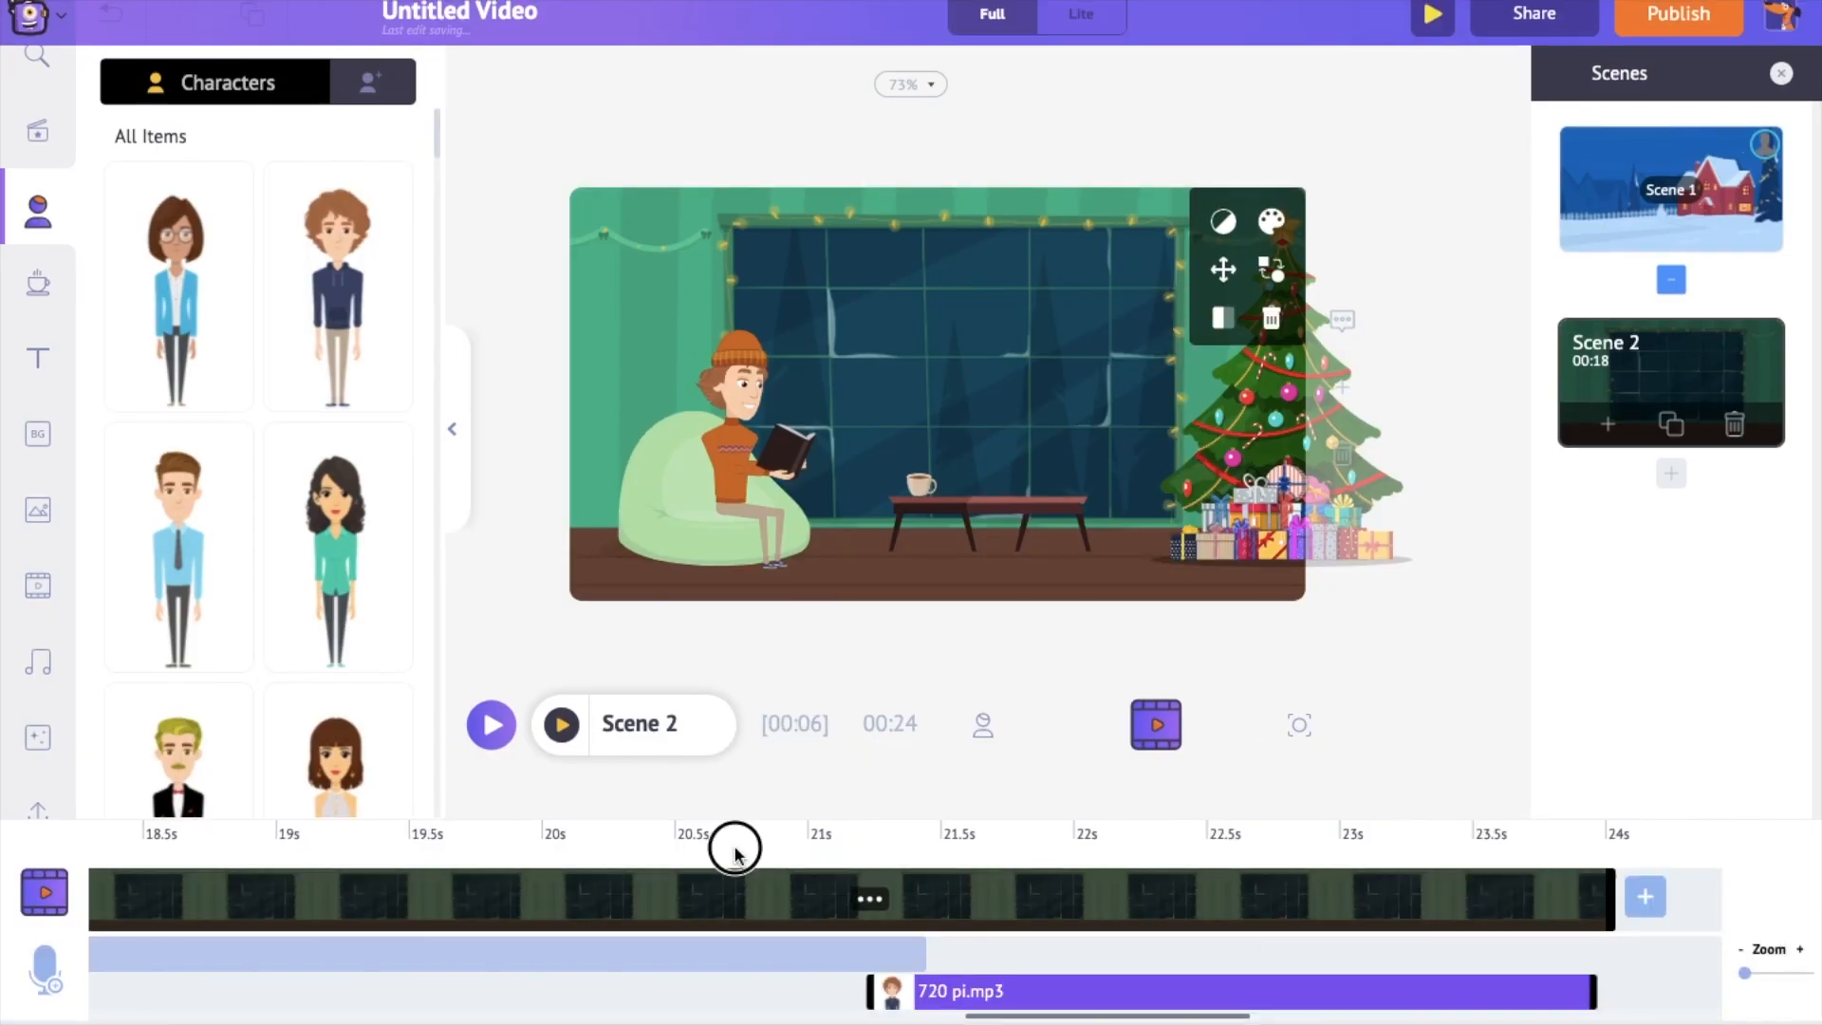
pyautogui.click(983, 727)
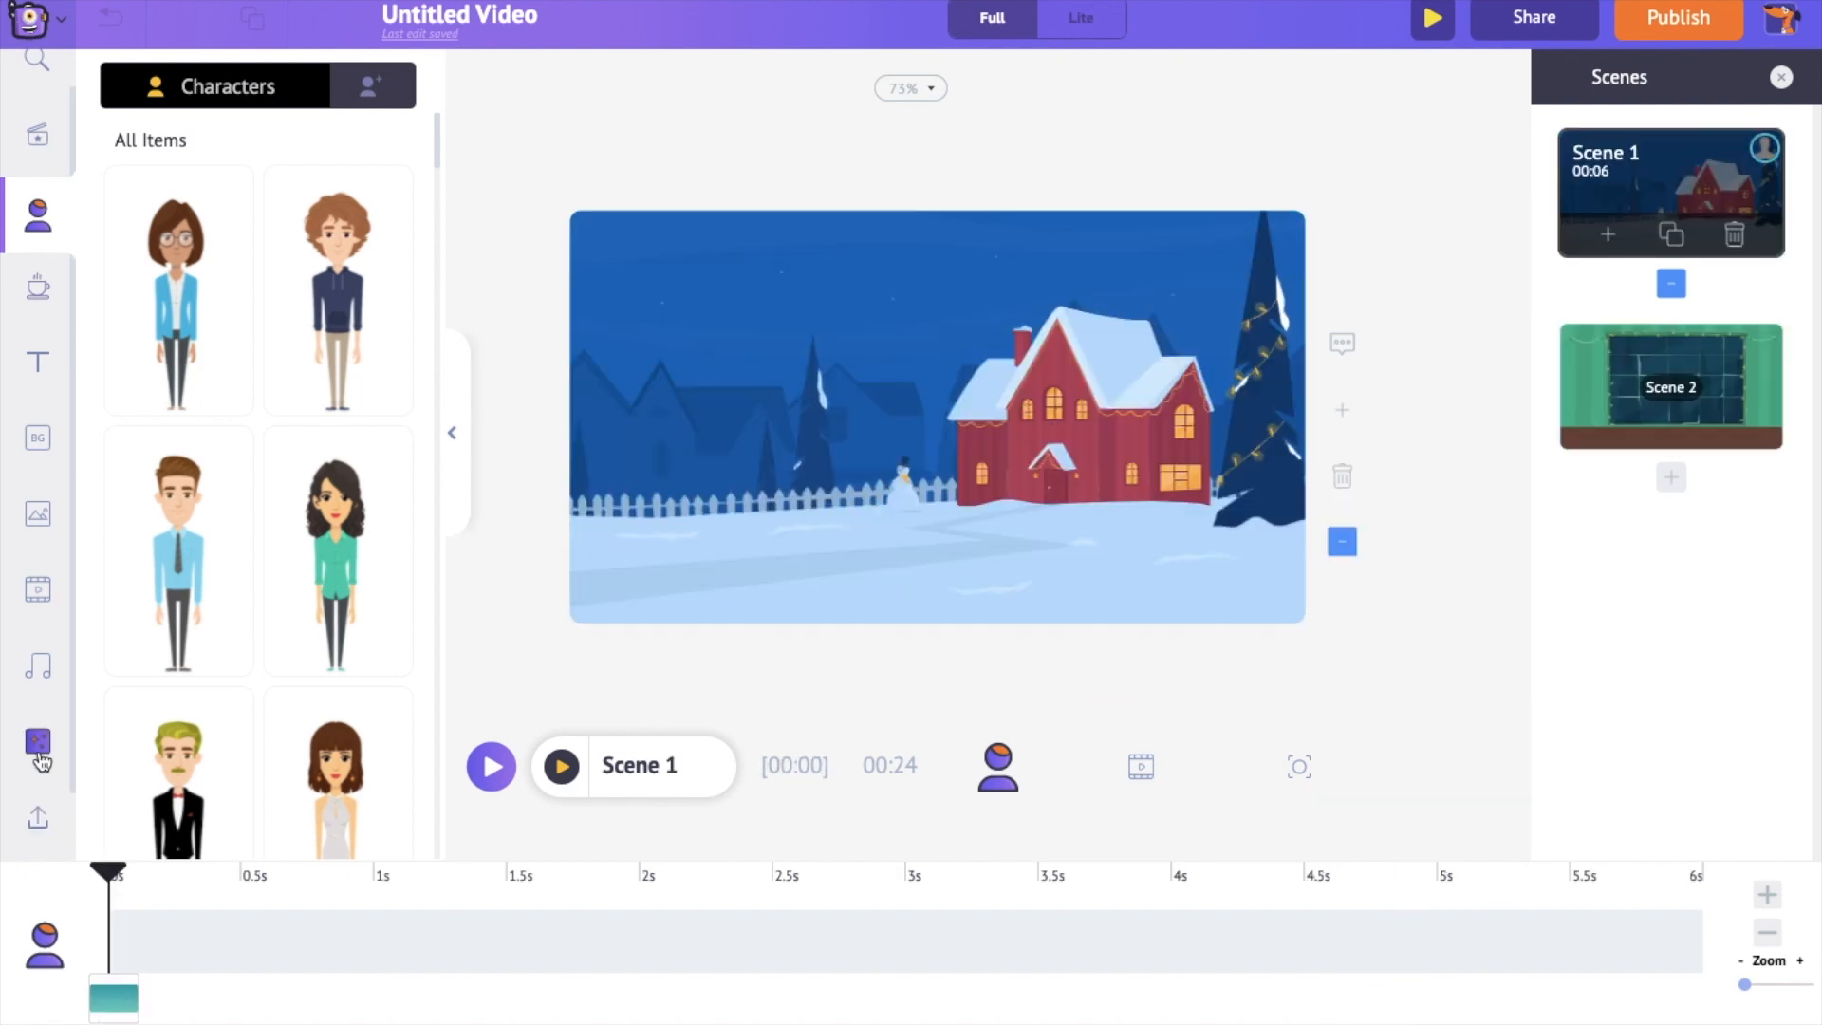
# Step: Search the music library for "beautiful" and add the track Just Beautiful from the start of scene 1
pyautogui.click(38, 668)
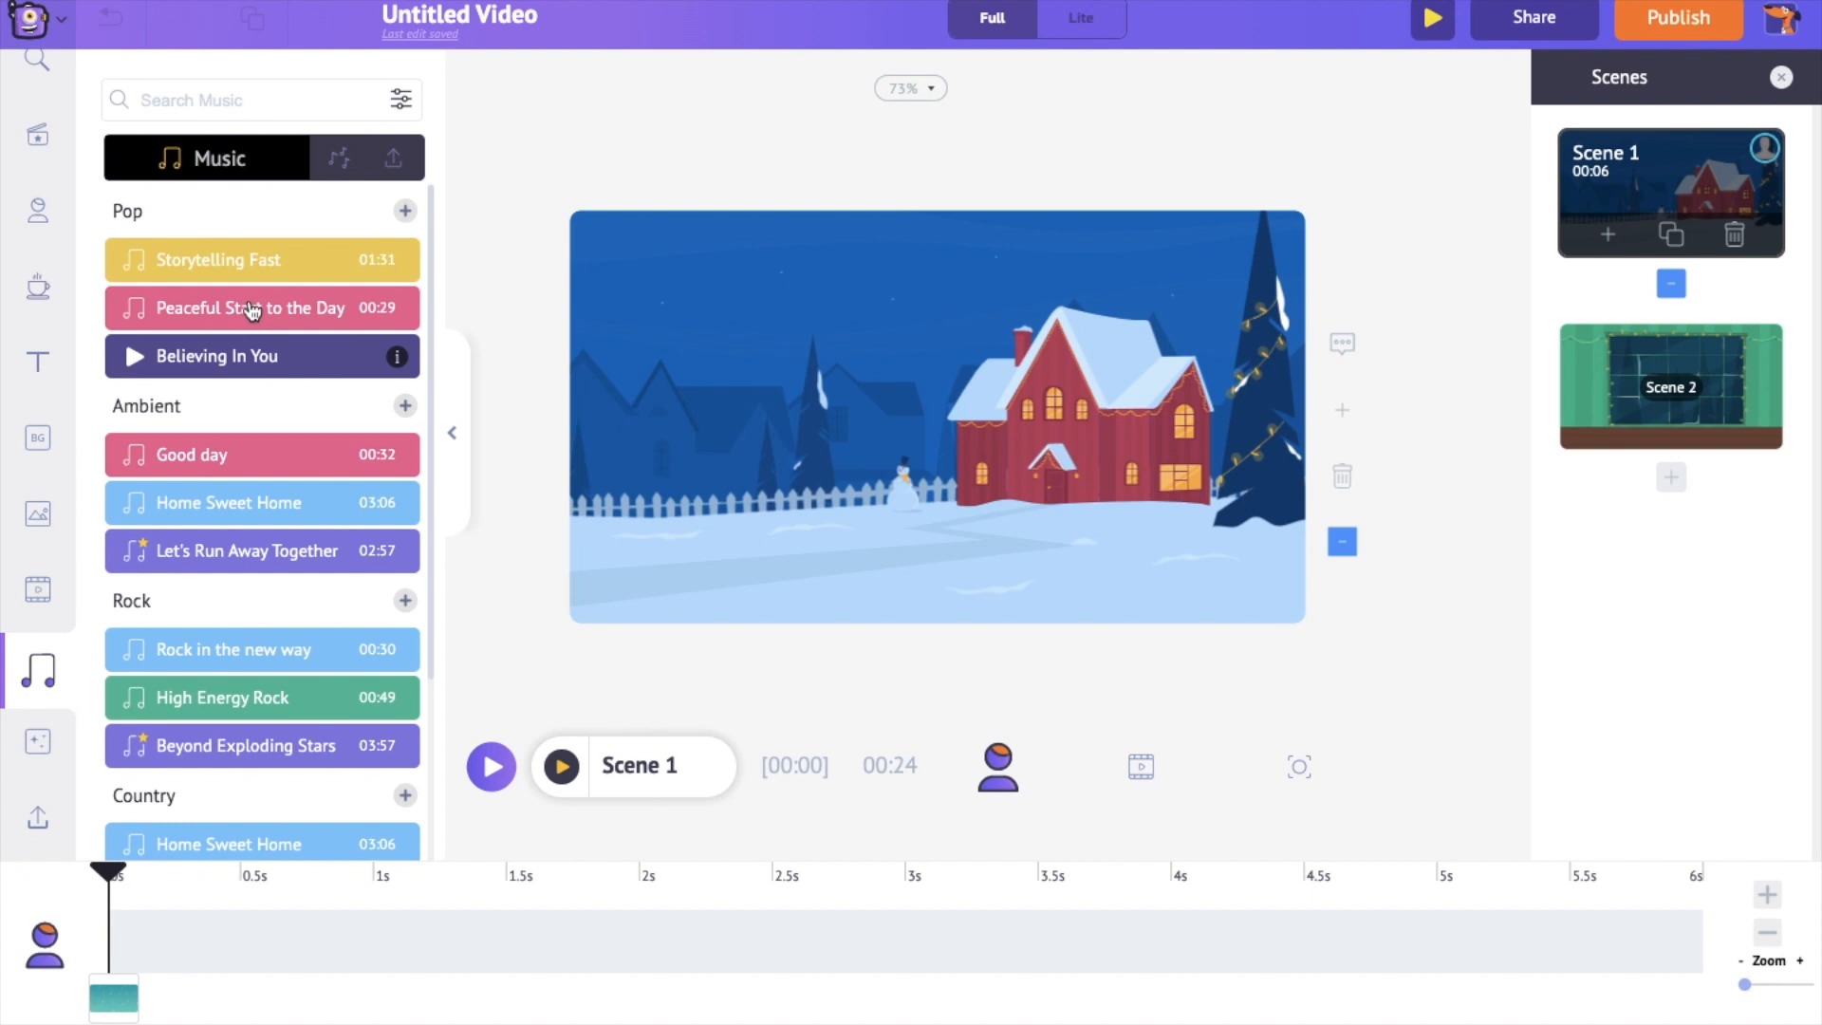
pyautogui.click(264, 99)
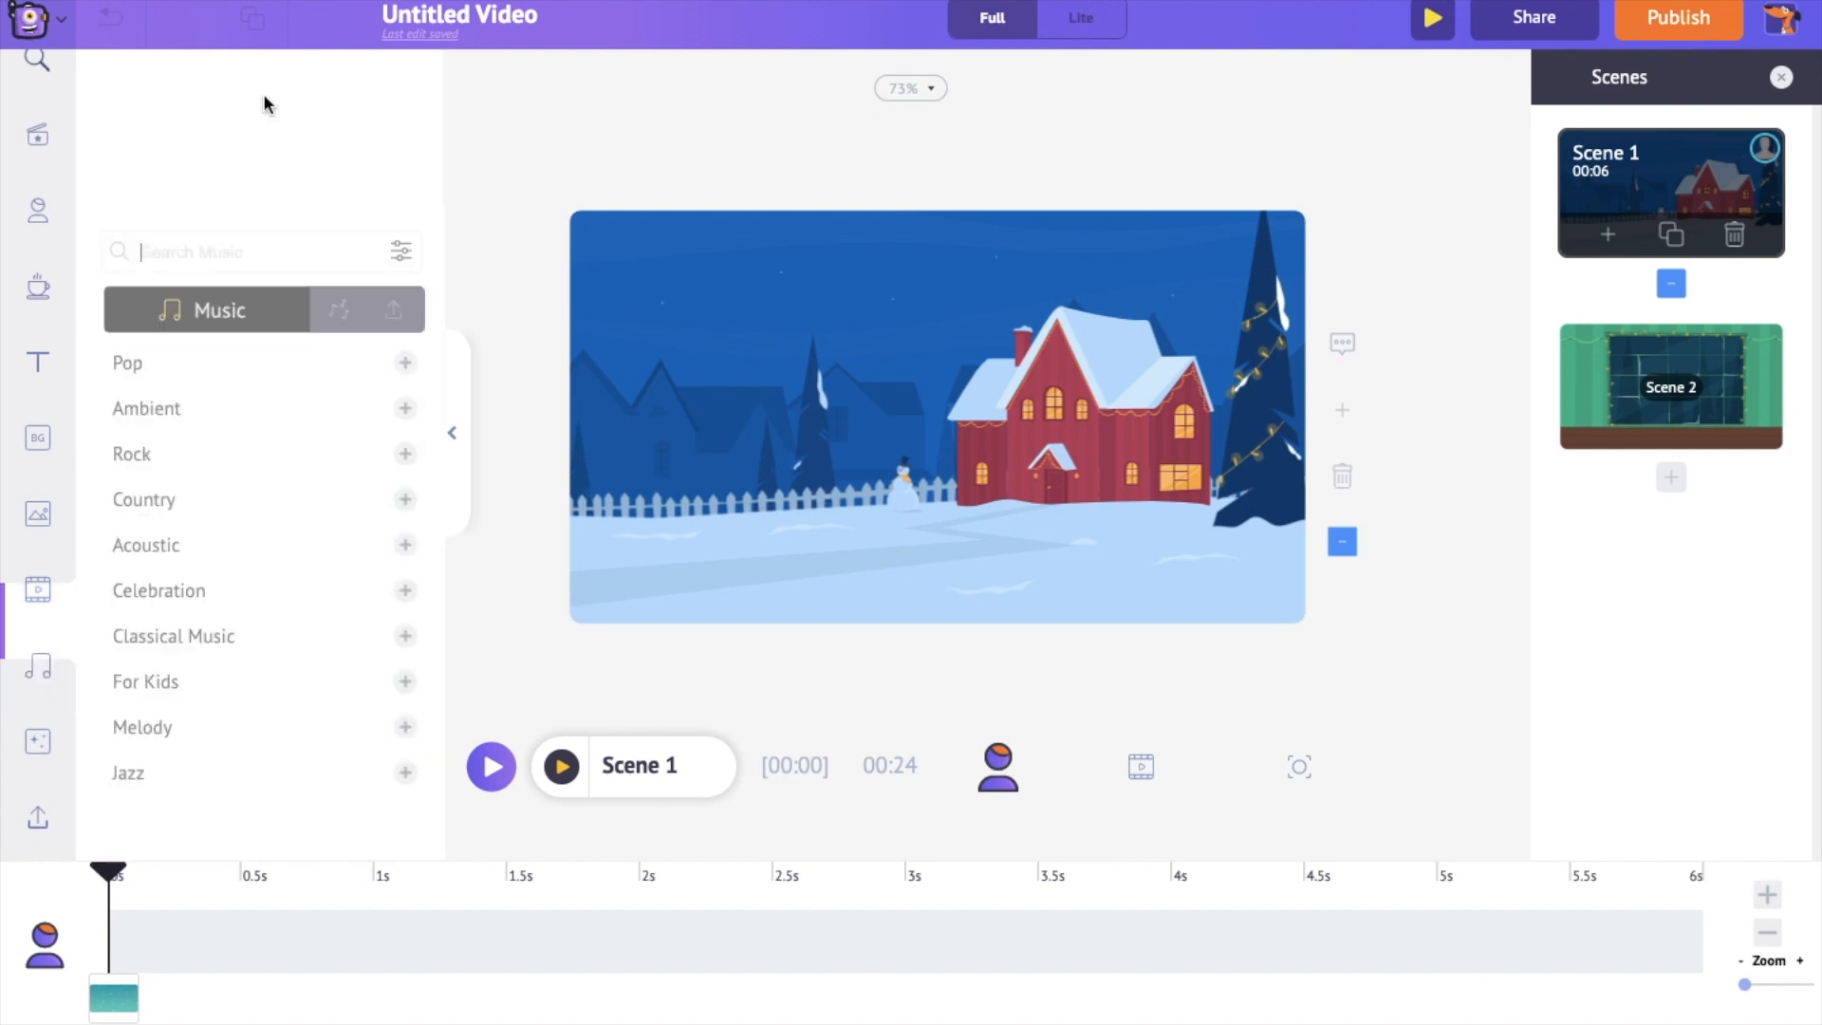
pyautogui.write('beautiful')
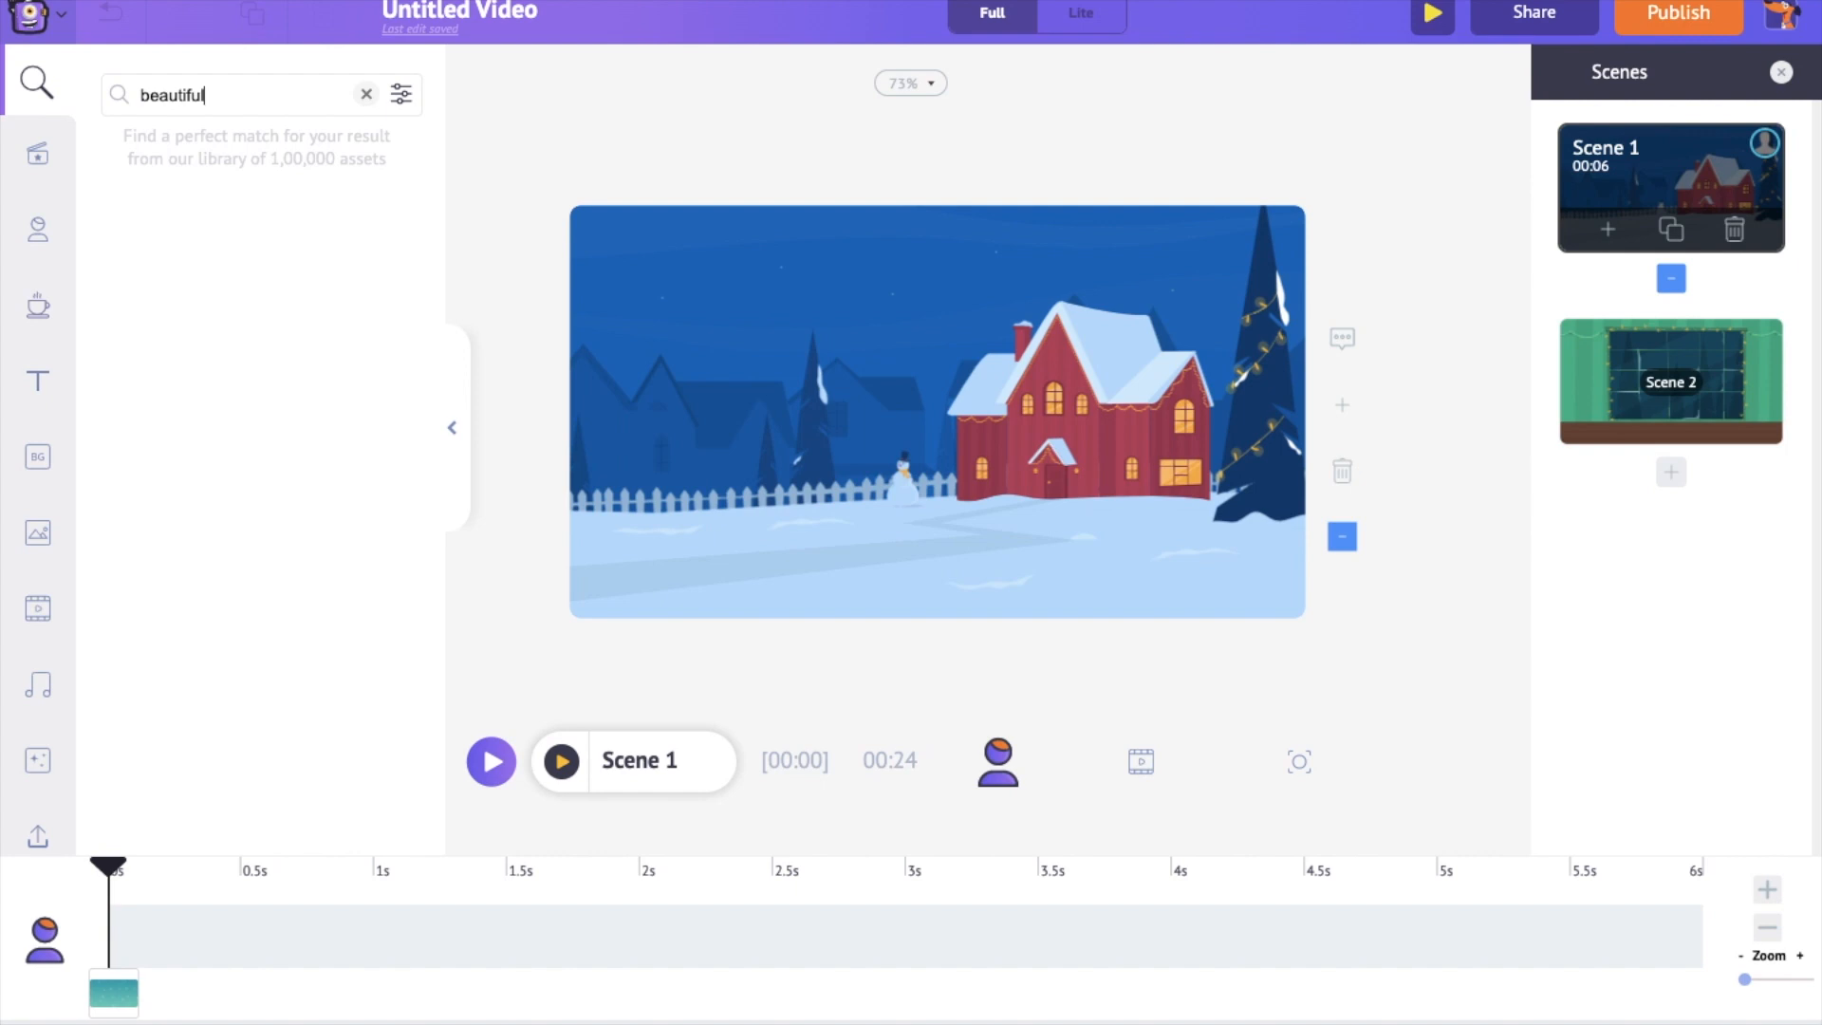
pyautogui.press('Return')
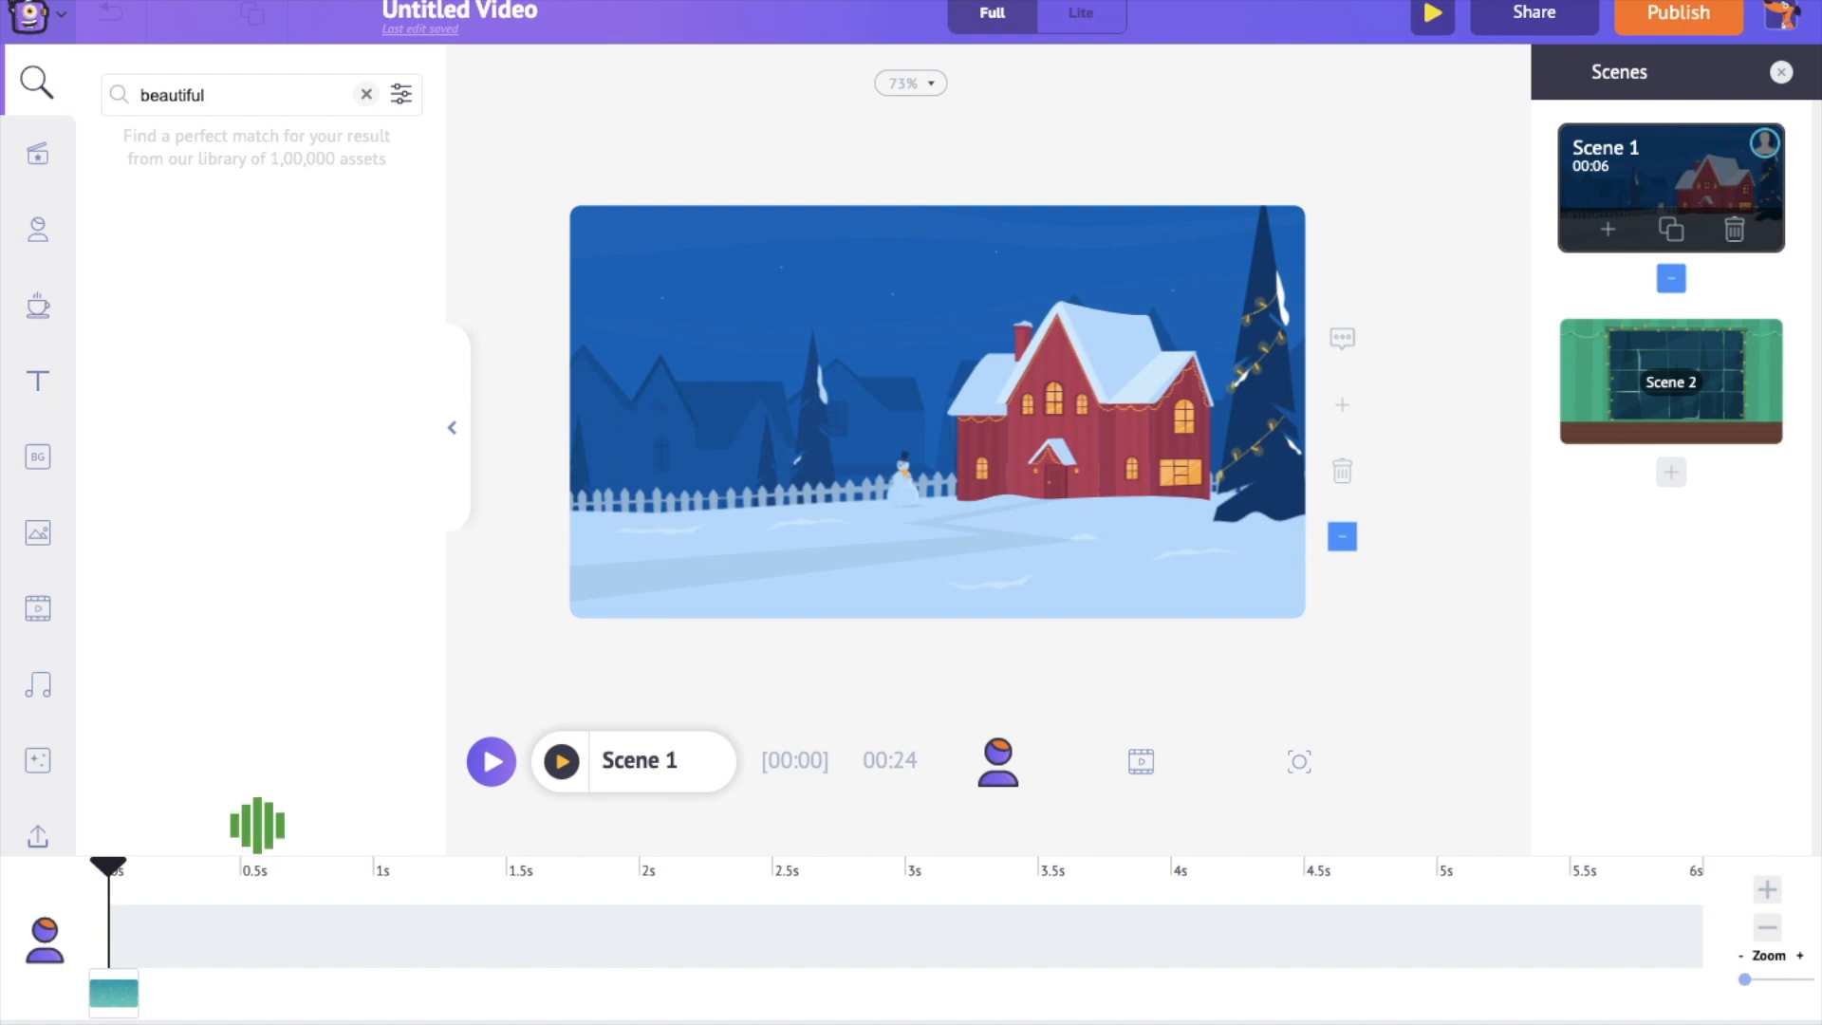
pyautogui.moveTo(292, 349)
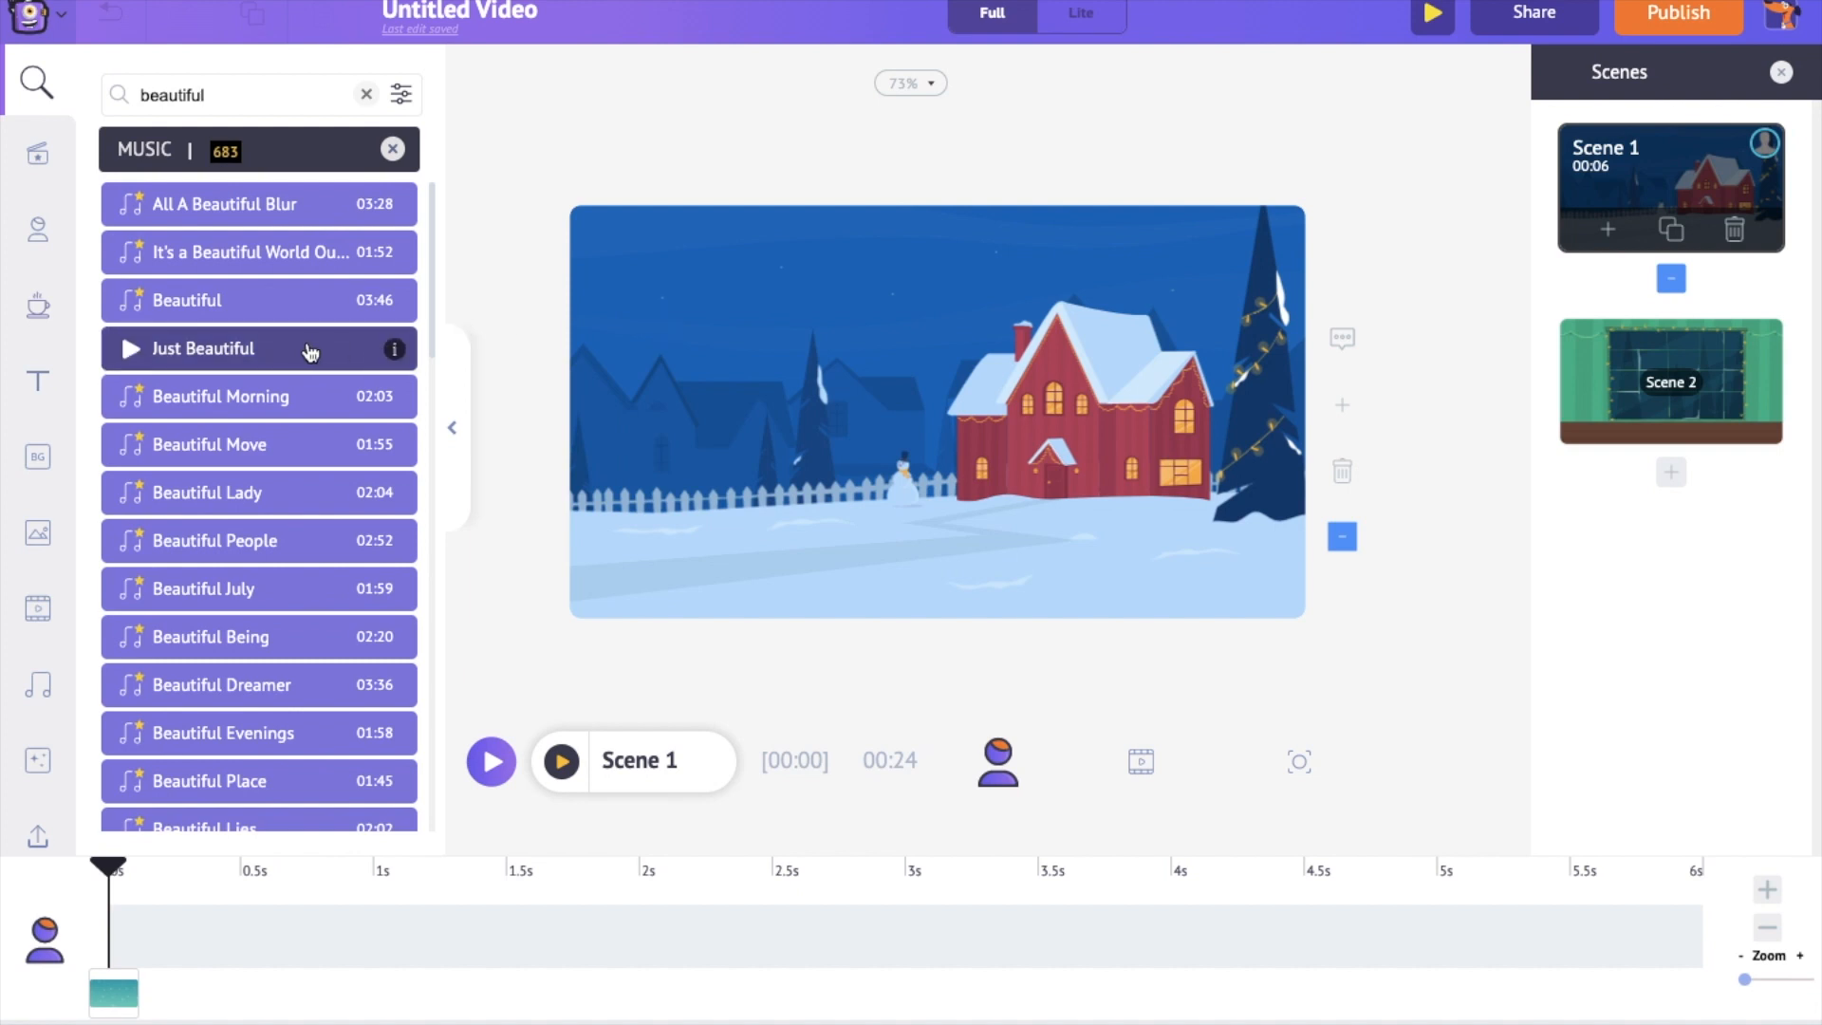
pyautogui.moveTo(520, 381); pyautogui.dragTo(558, 408)
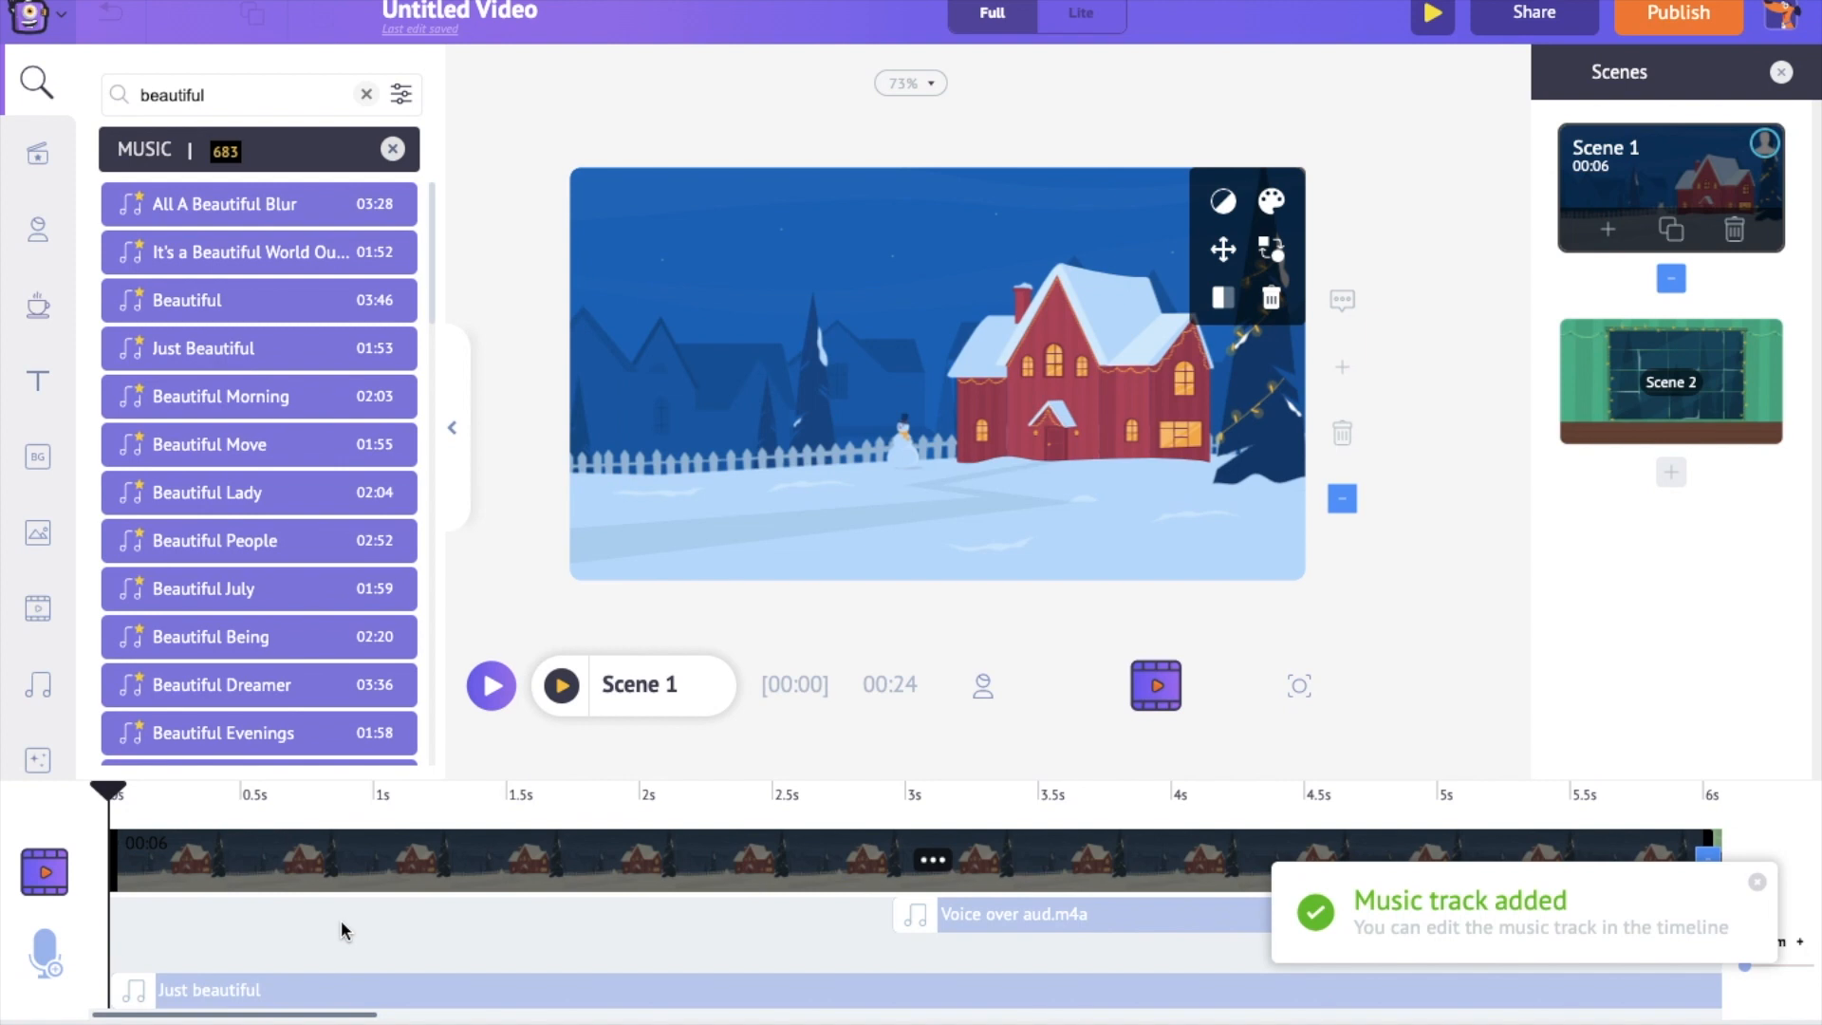
# Step: Lower the volume of the Just Beautiful background music track
pyautogui.click(399, 999)
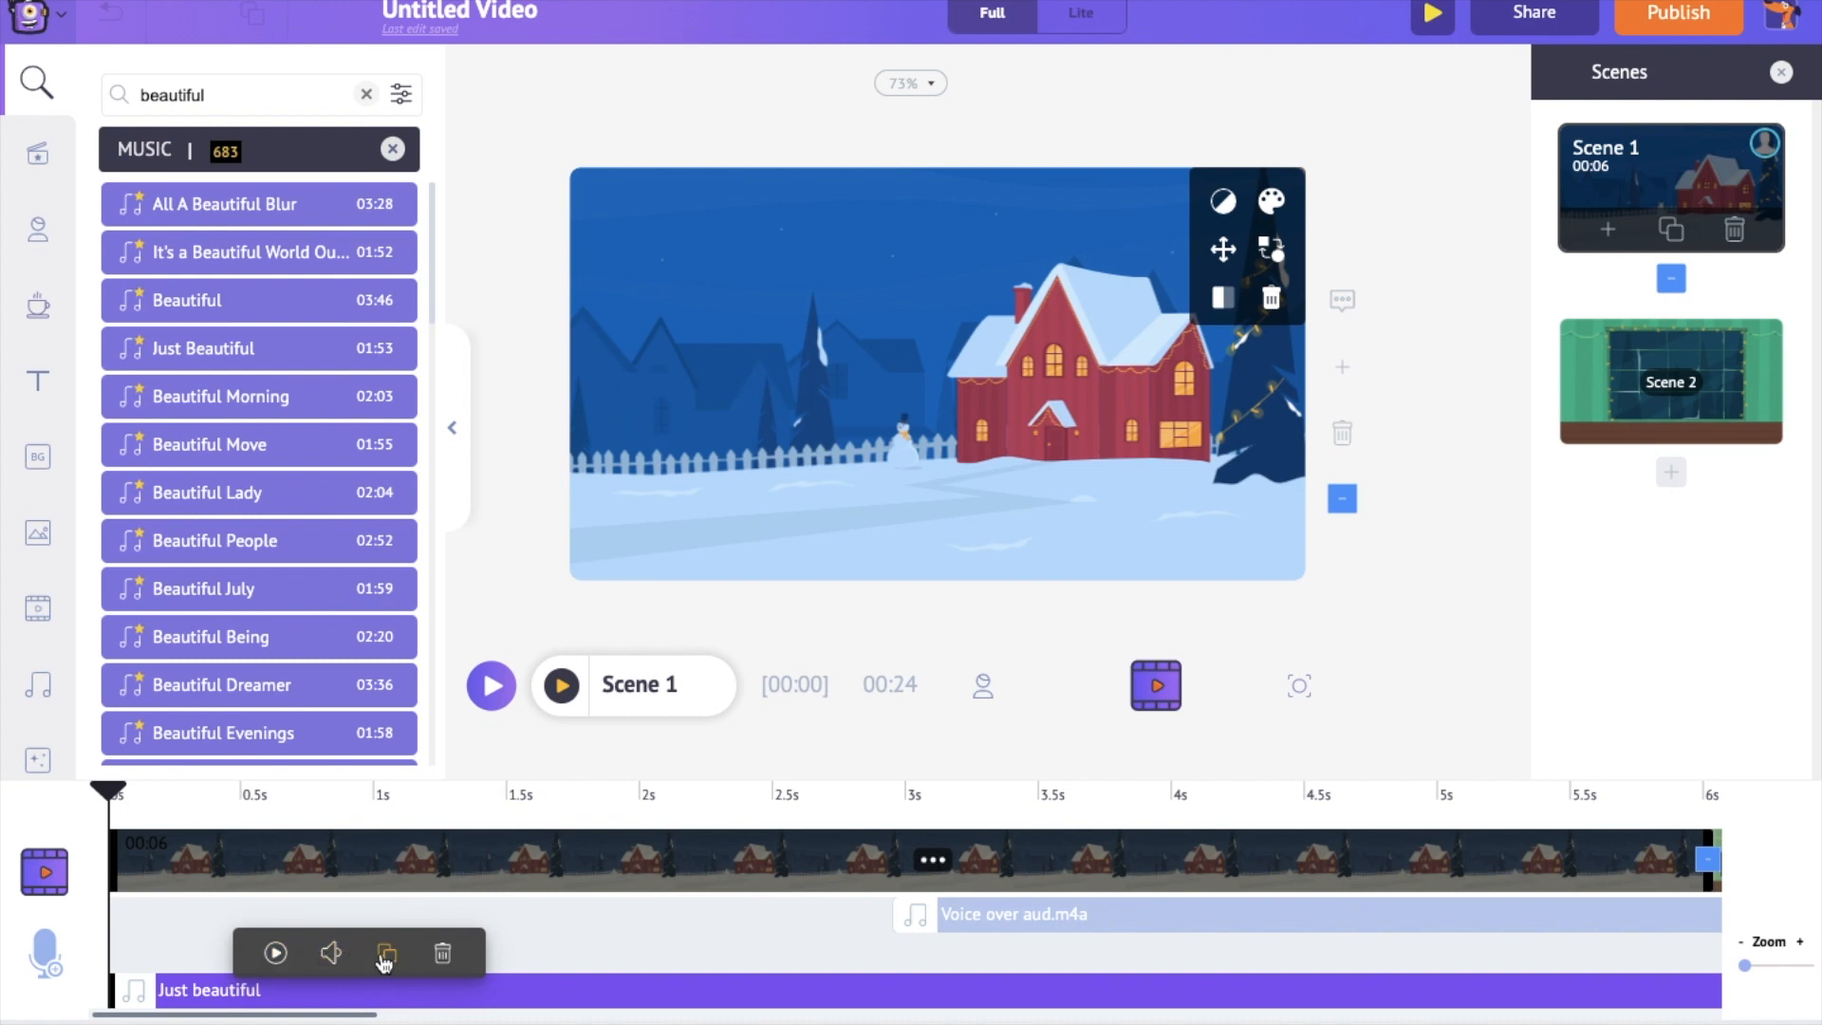
pyautogui.click(330, 954)
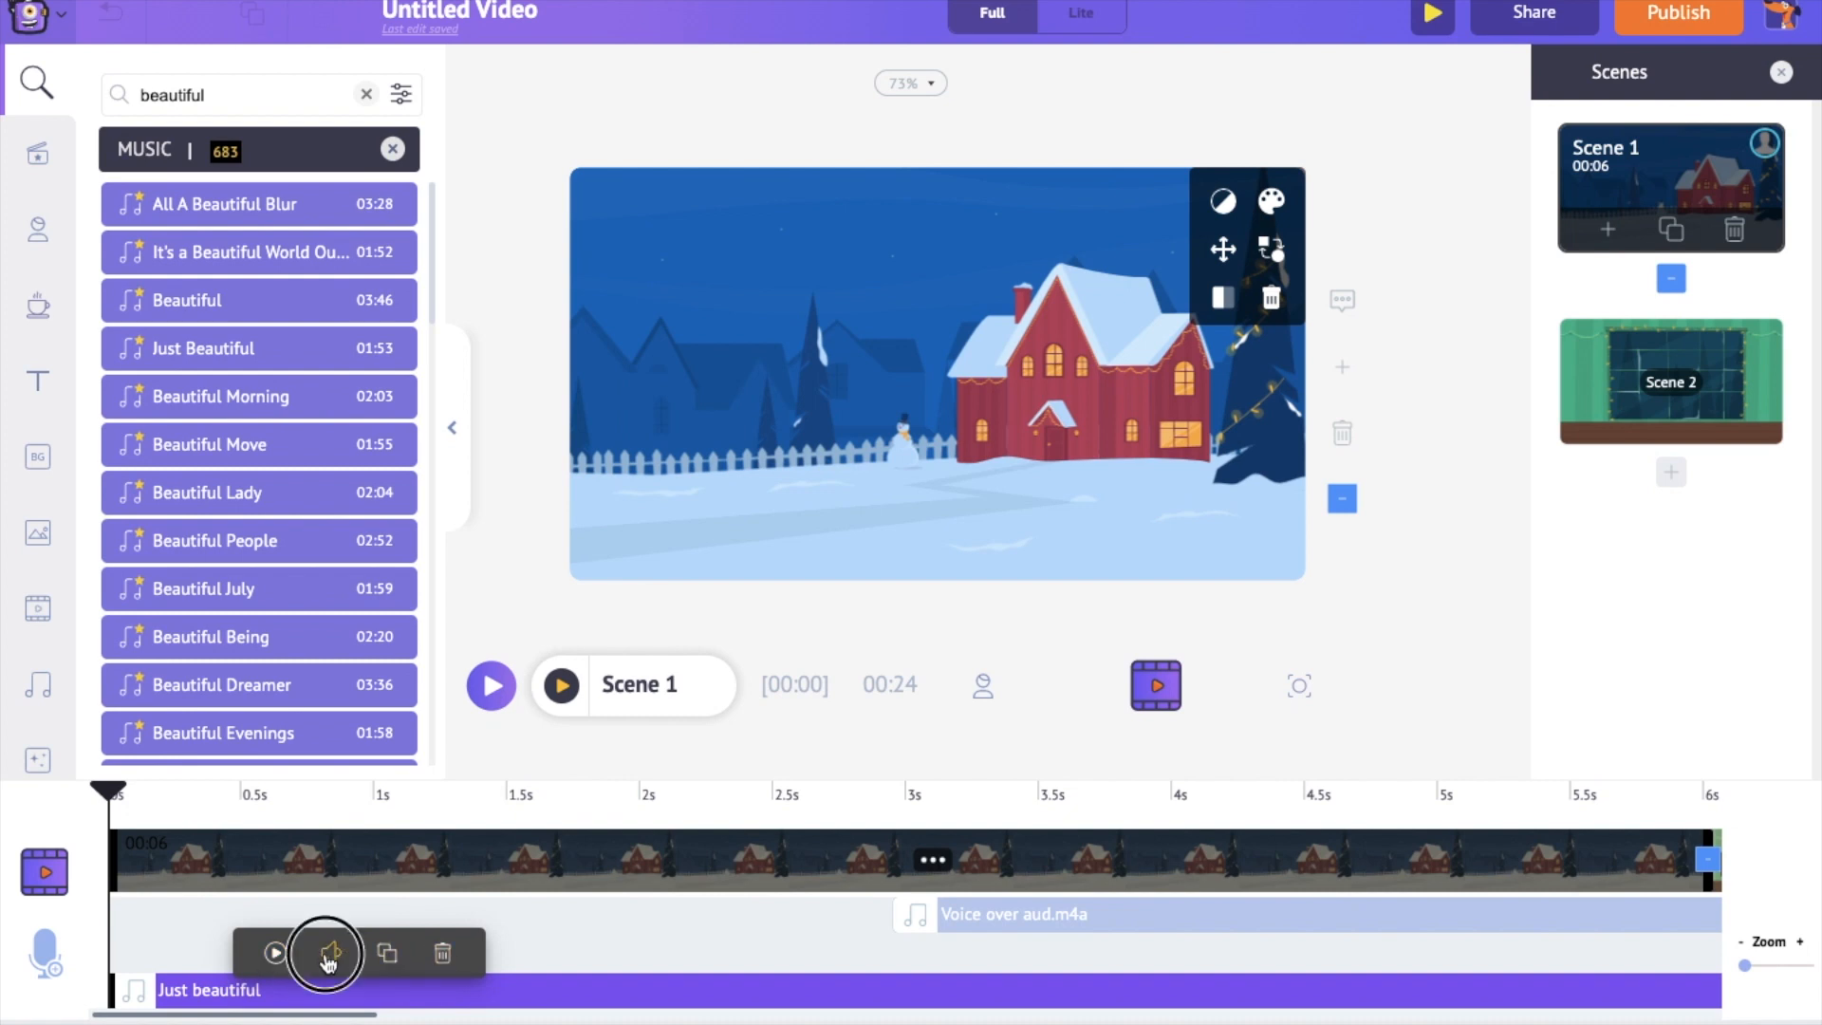
pyautogui.moveTo(436, 954); pyautogui.dragTo(296, 968)
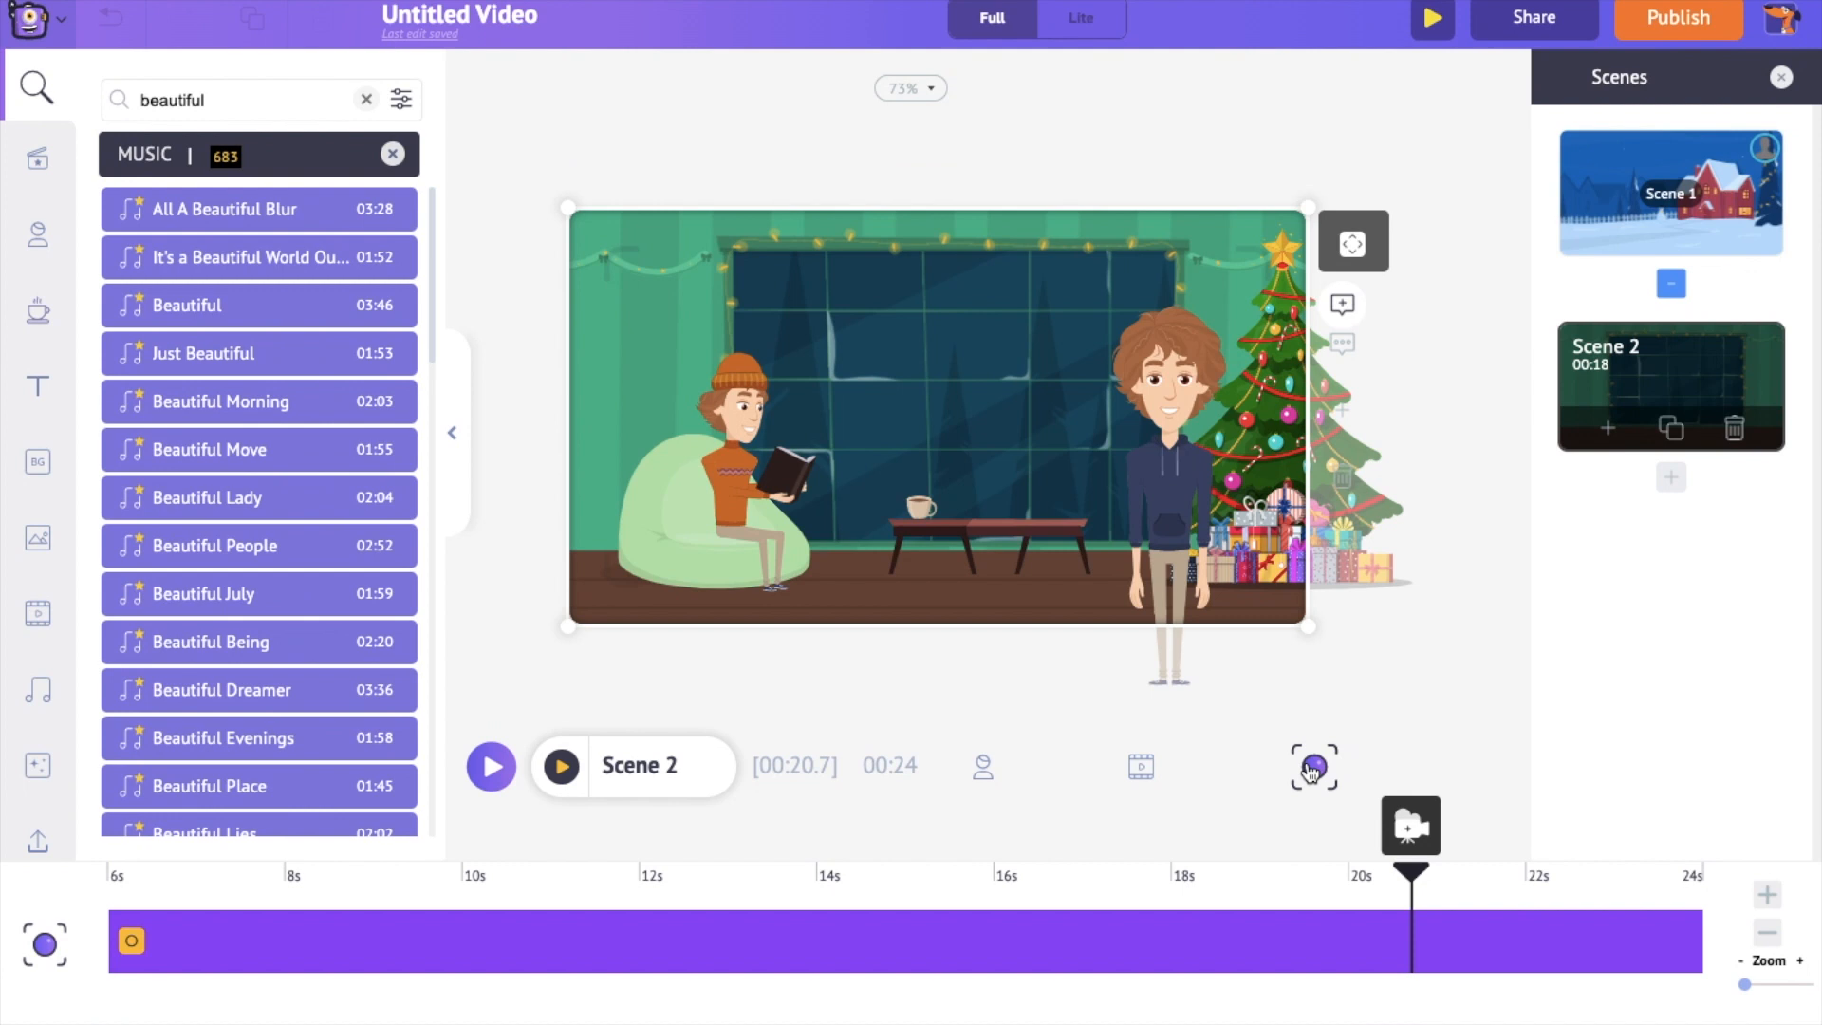
# Step: Add a camera zoom-in to scene 2, extend it to the scene's end at 24 s and shrink its frame slightly
pyautogui.click(124, 926)
pyautogui.click(181, 814)
pyautogui.moveTo(221, 939); pyautogui.dragTo(1691, 933)
pyautogui.moveTo(567, 626); pyautogui.dragTo(594, 610)
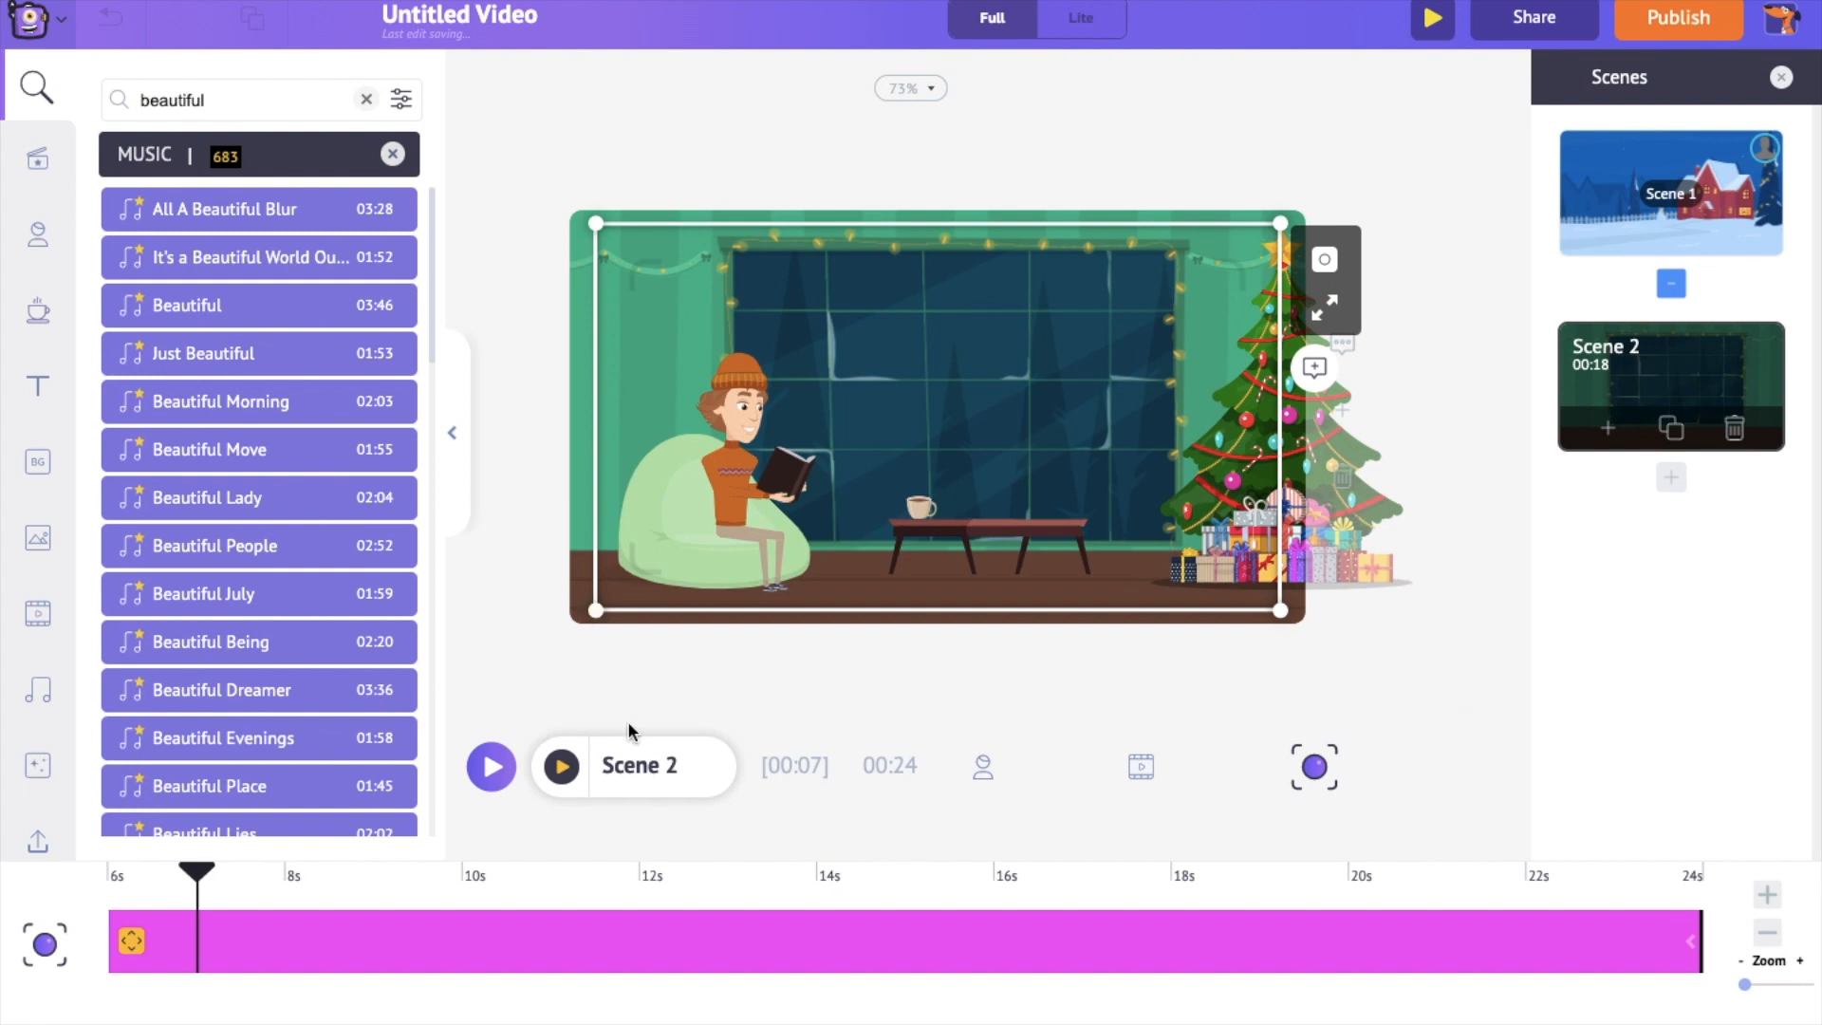
# Step: Apply the Fade transition between scene 1 and scene 2
pyautogui.click(1672, 285)
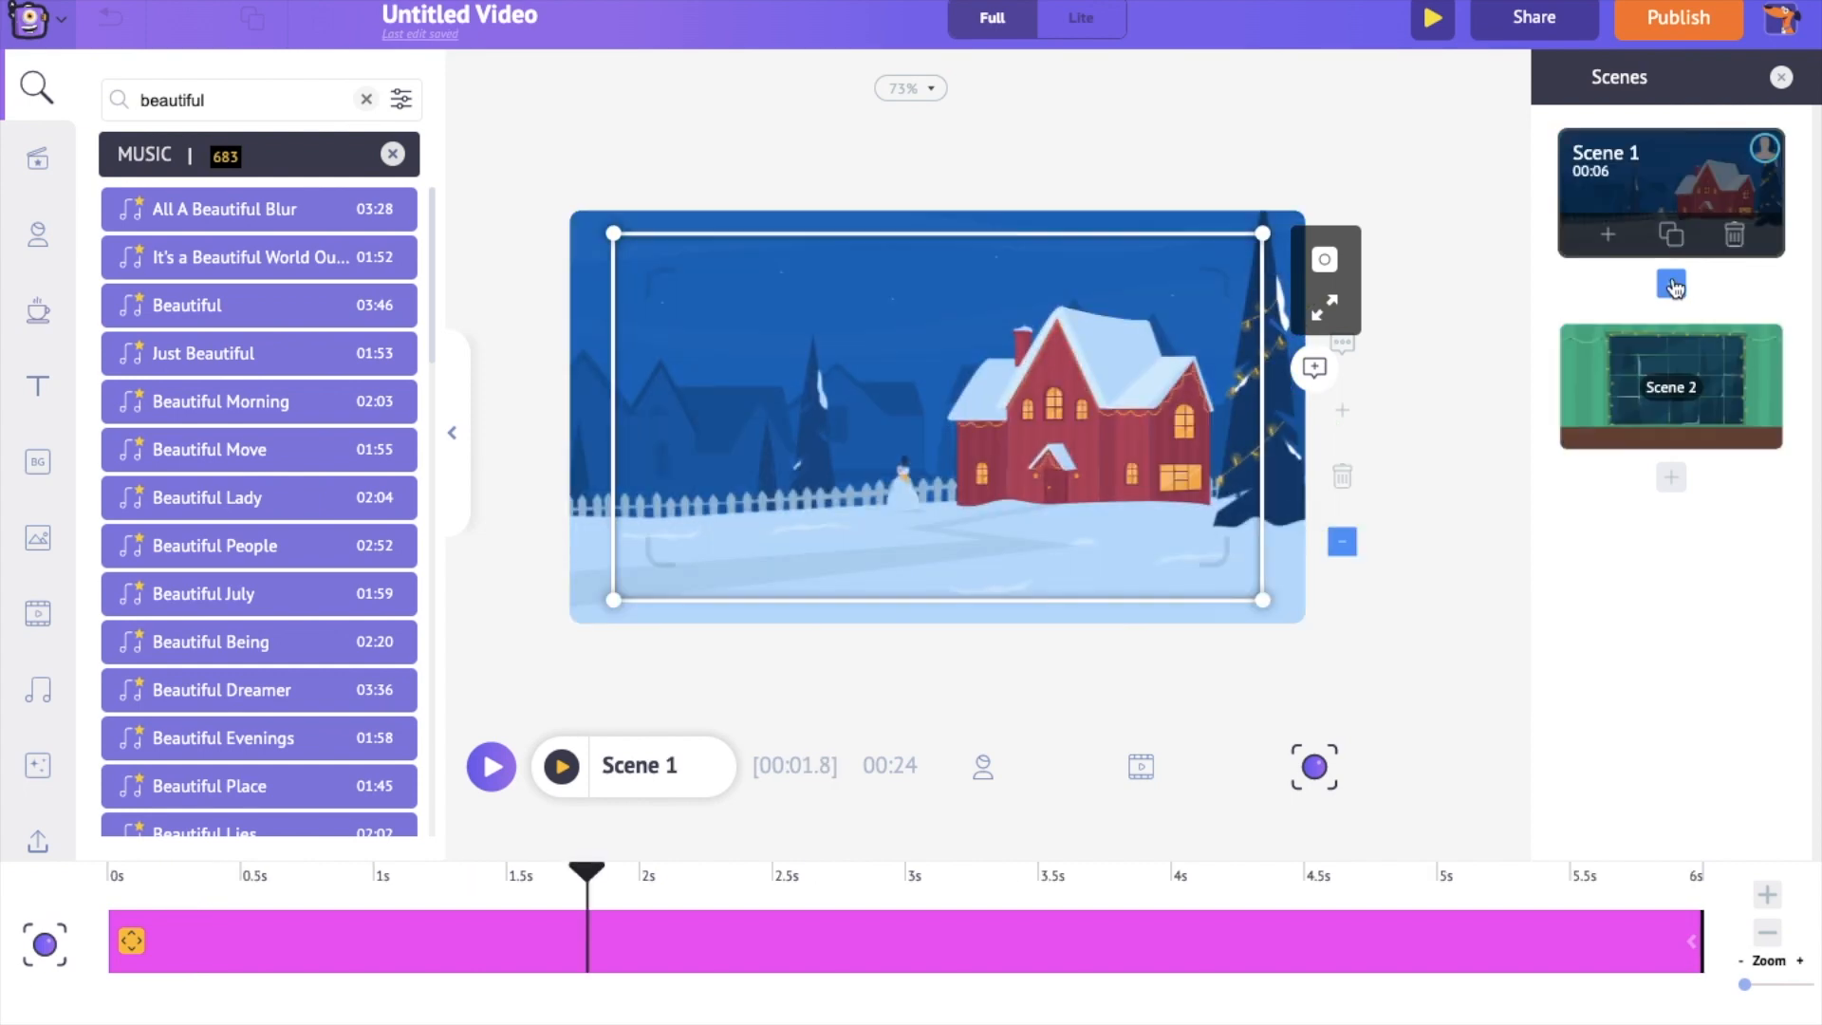
pyautogui.scroll(-7, 1620, 474)
pyautogui.scroll(-10, 1620, 465)
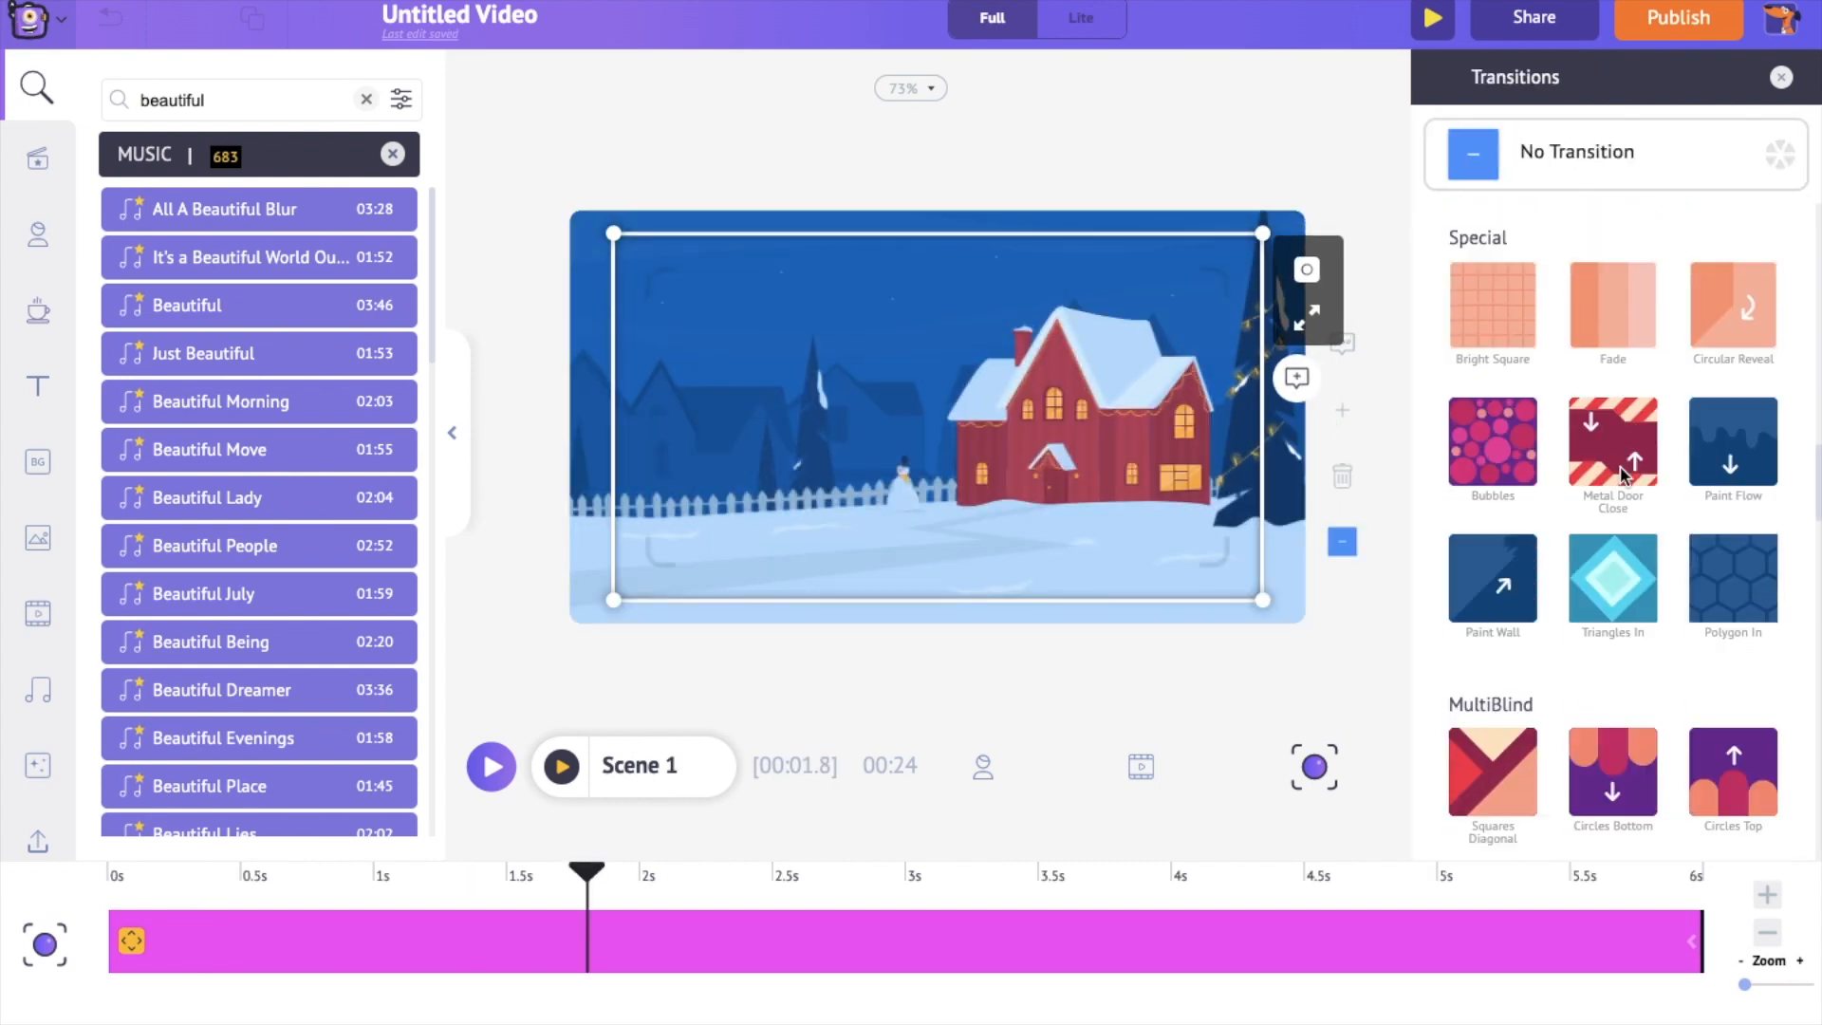
pyautogui.scroll(2, 1620, 446)
pyautogui.click(1620, 446)
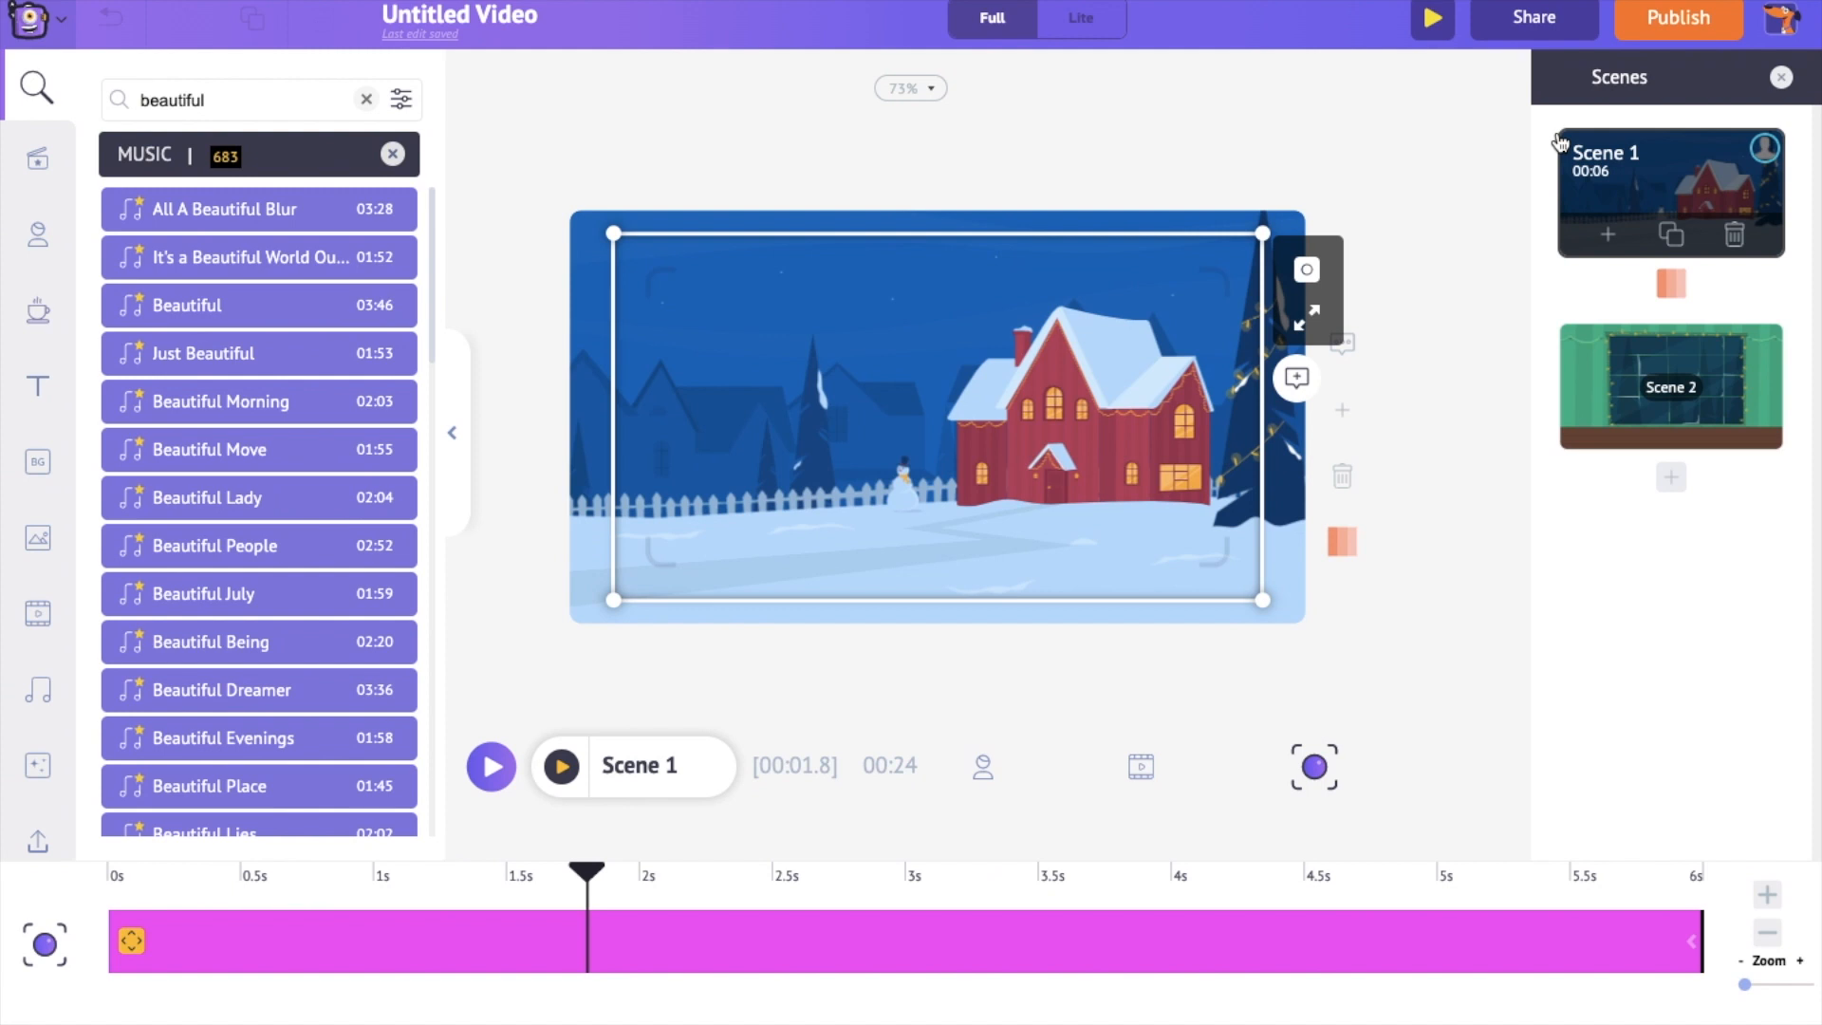
# Step: Preview the whole video and open the Download Video publishing options
pyautogui.click(1435, 28)
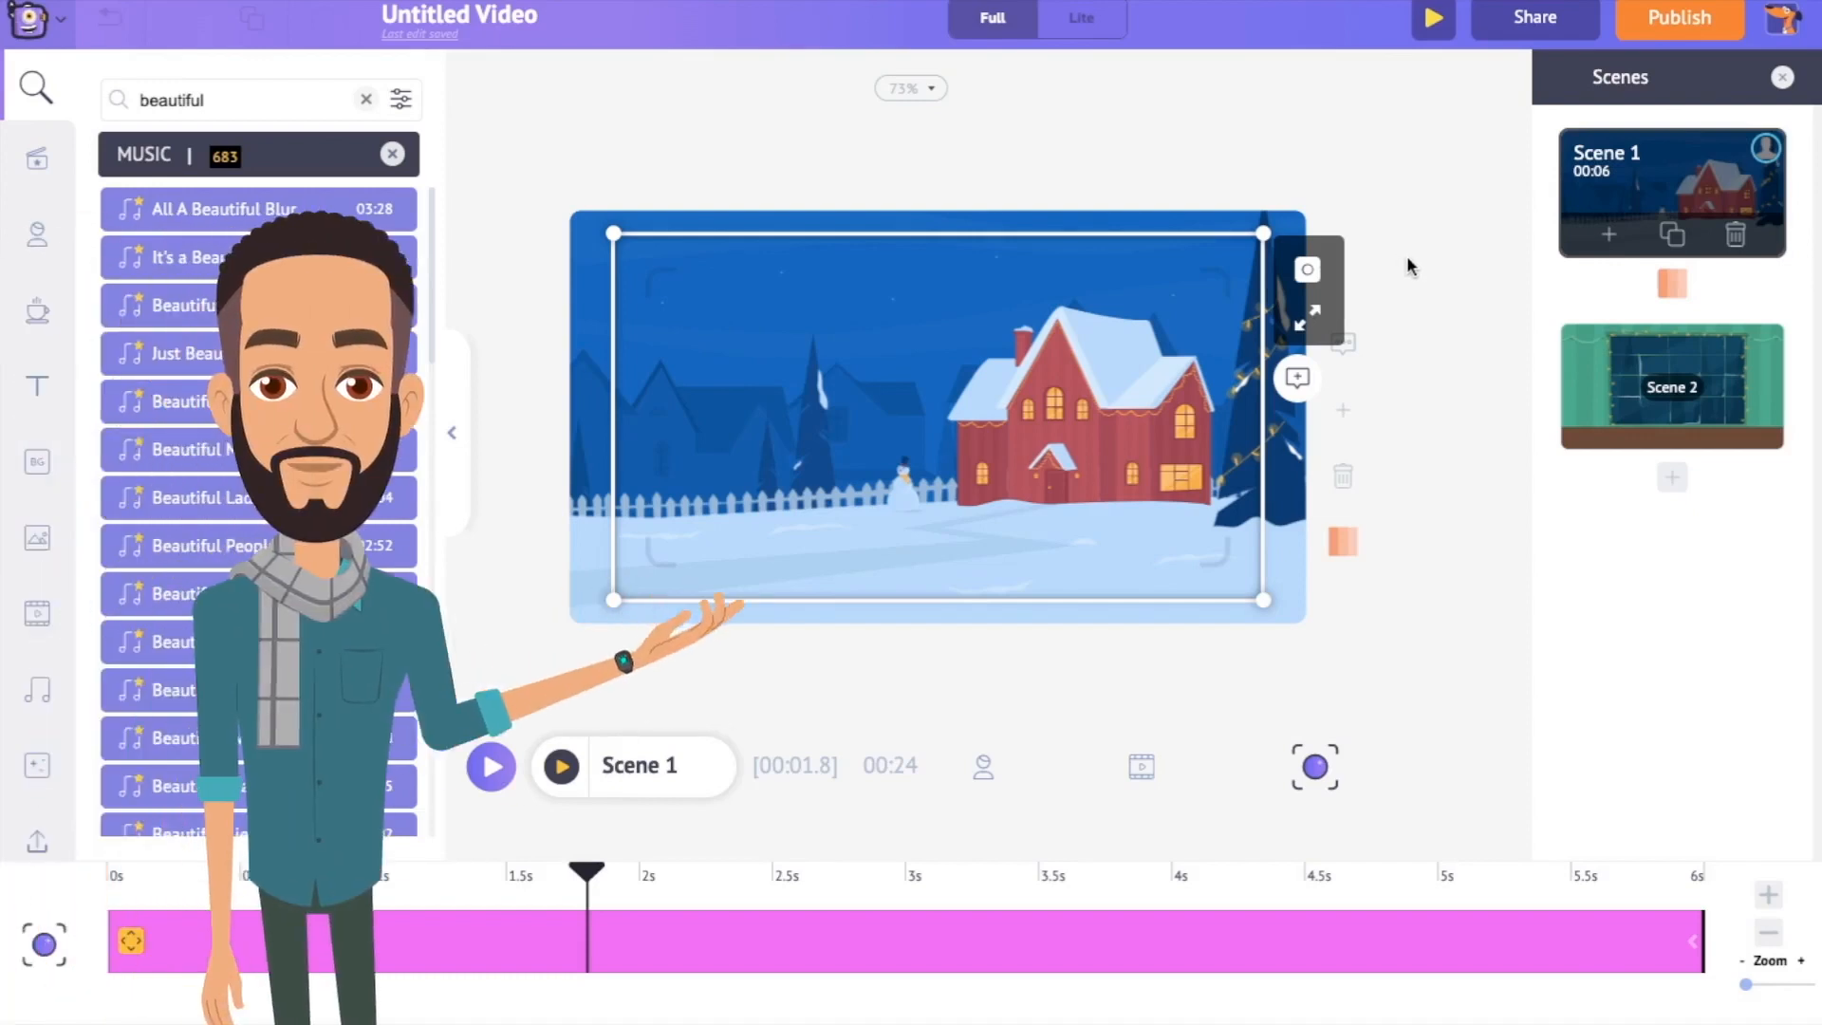
pyautogui.click(1680, 19)
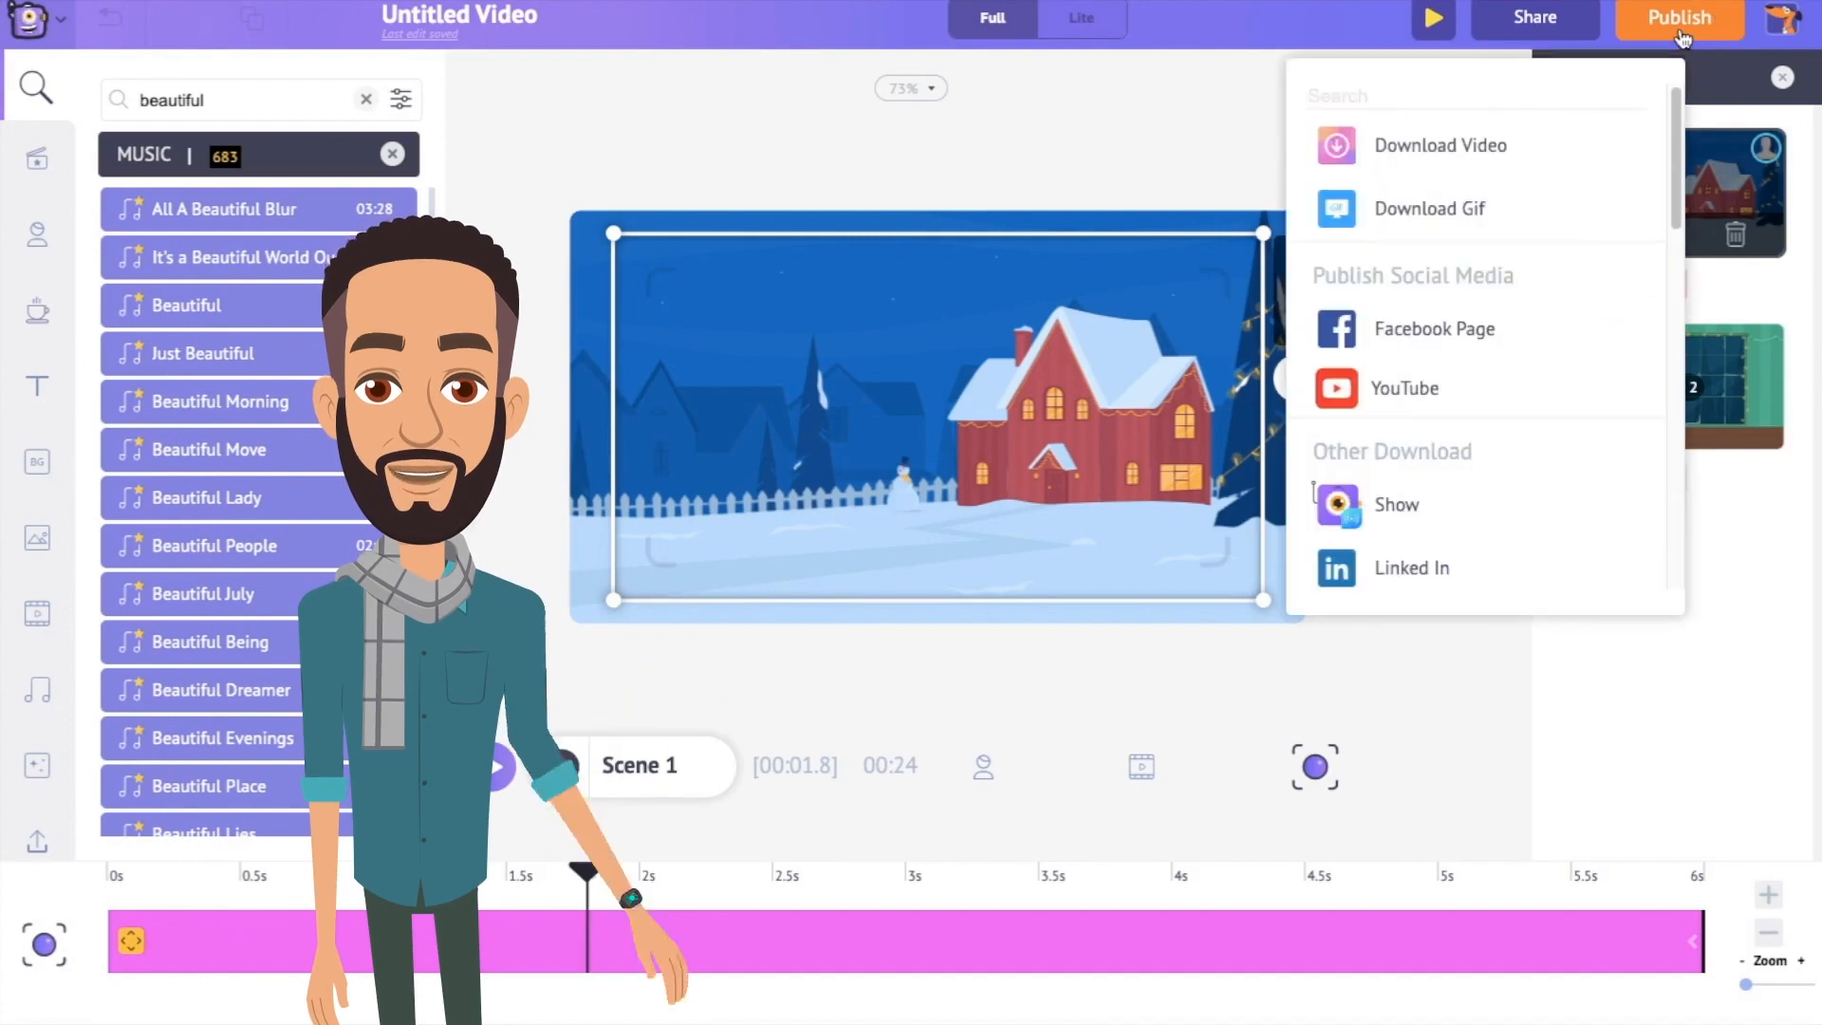
pyautogui.click(1380, 159)
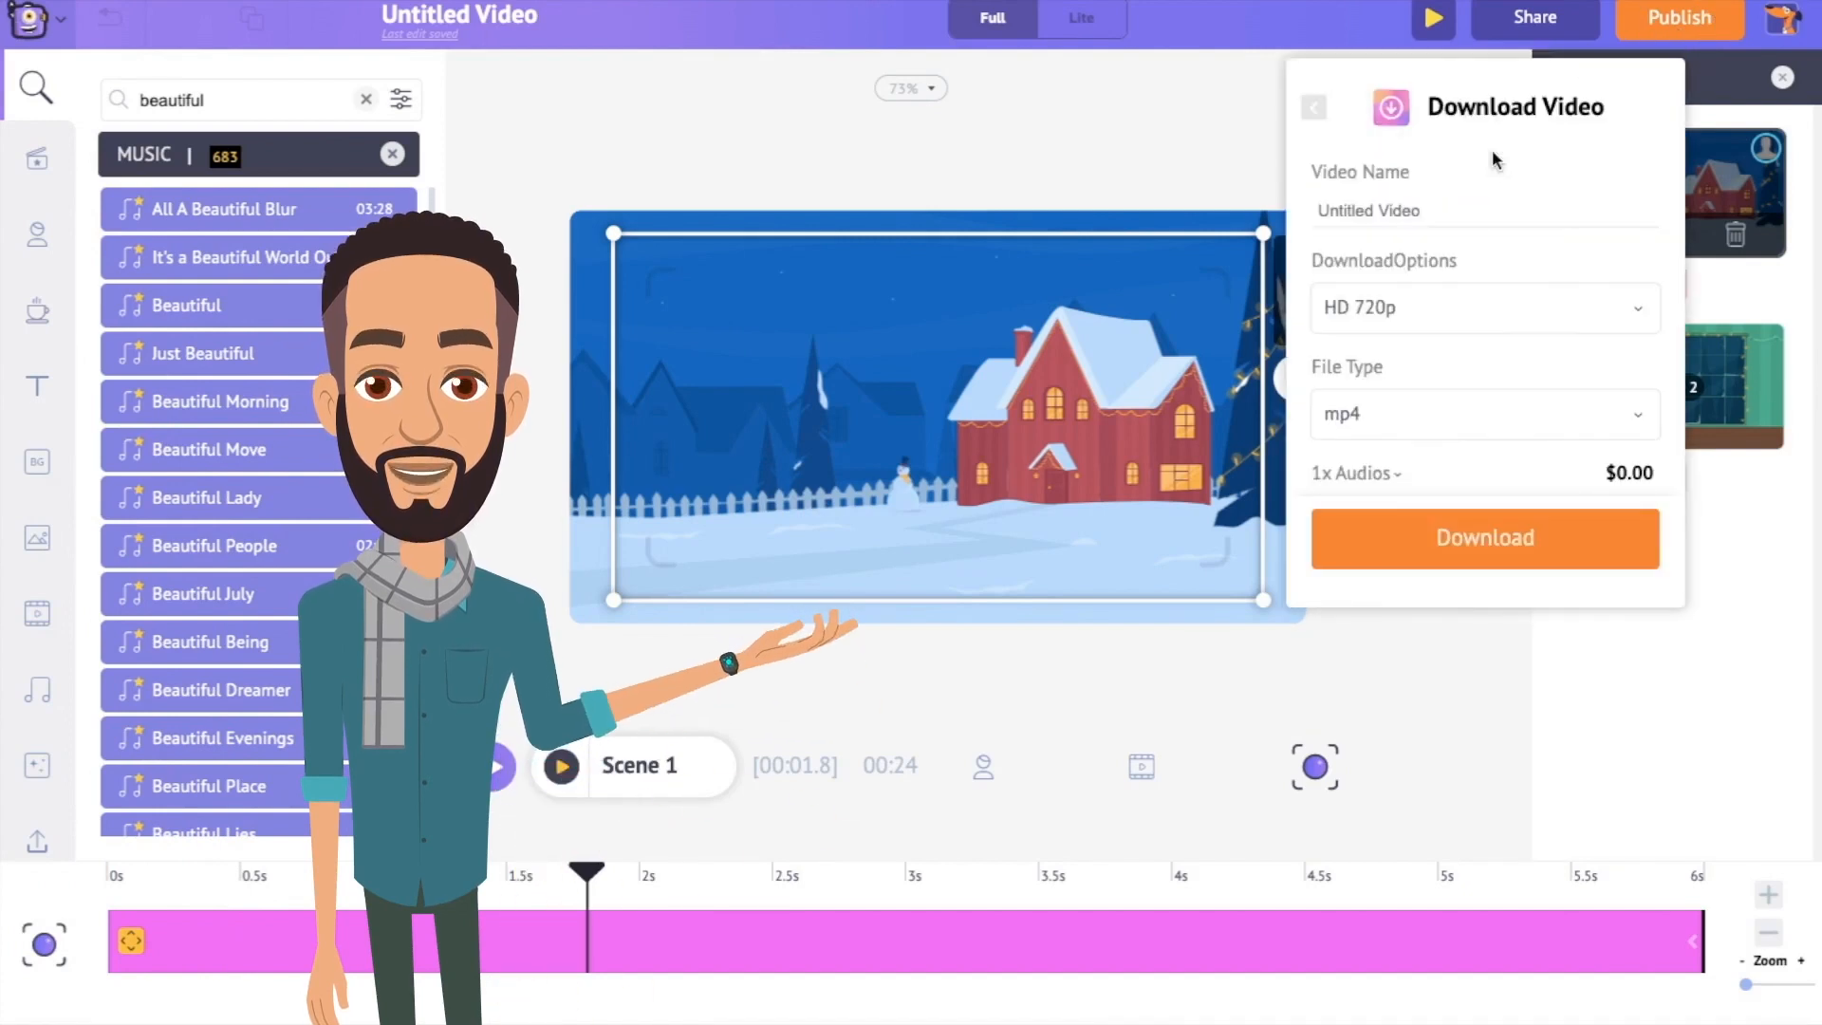